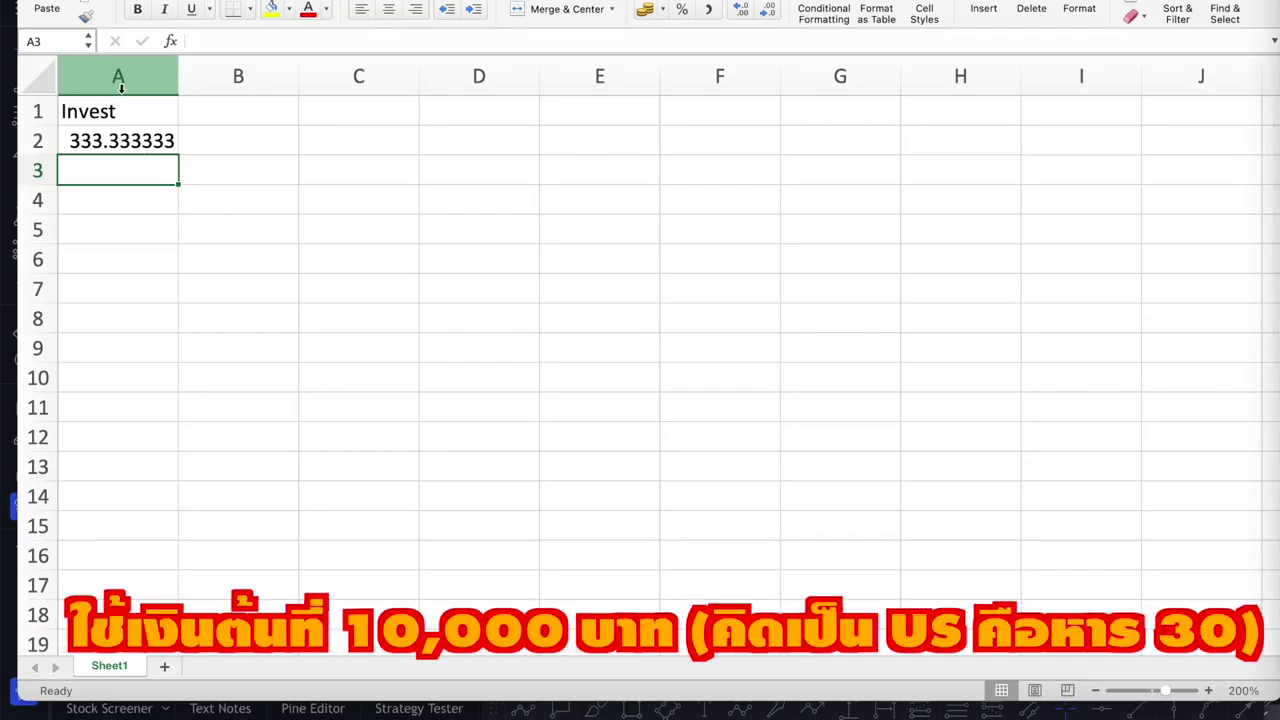
Apply the comma number format to column A and autofit its width
{"action": "left_click", "coordinate": [118, 76]}
{"action": "left_click", "coordinate": [709, 10]}
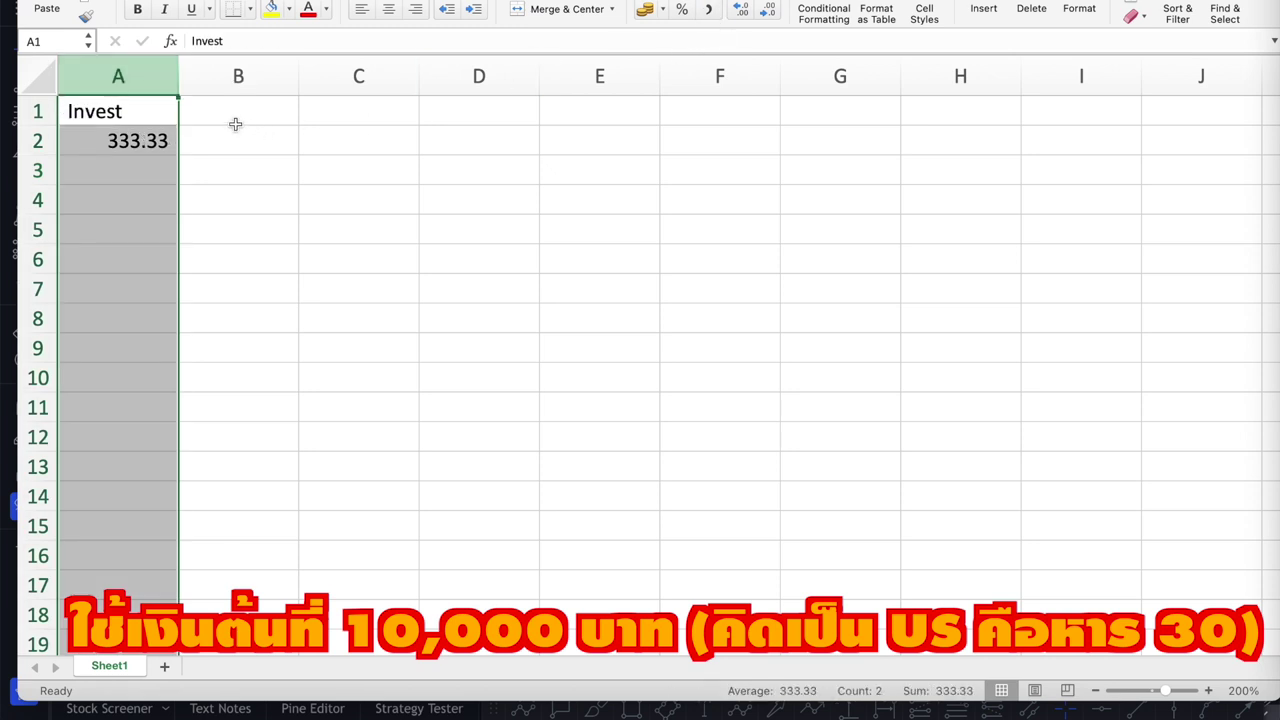
{"action": "double_click", "coordinate": [180, 77]}
Add the header "Date in" in B1 and enter the date 8 Oct 2010 in B2
{"action": "left_click", "coordinate": [206, 109]}
{"action": "type", "text": "Date"}
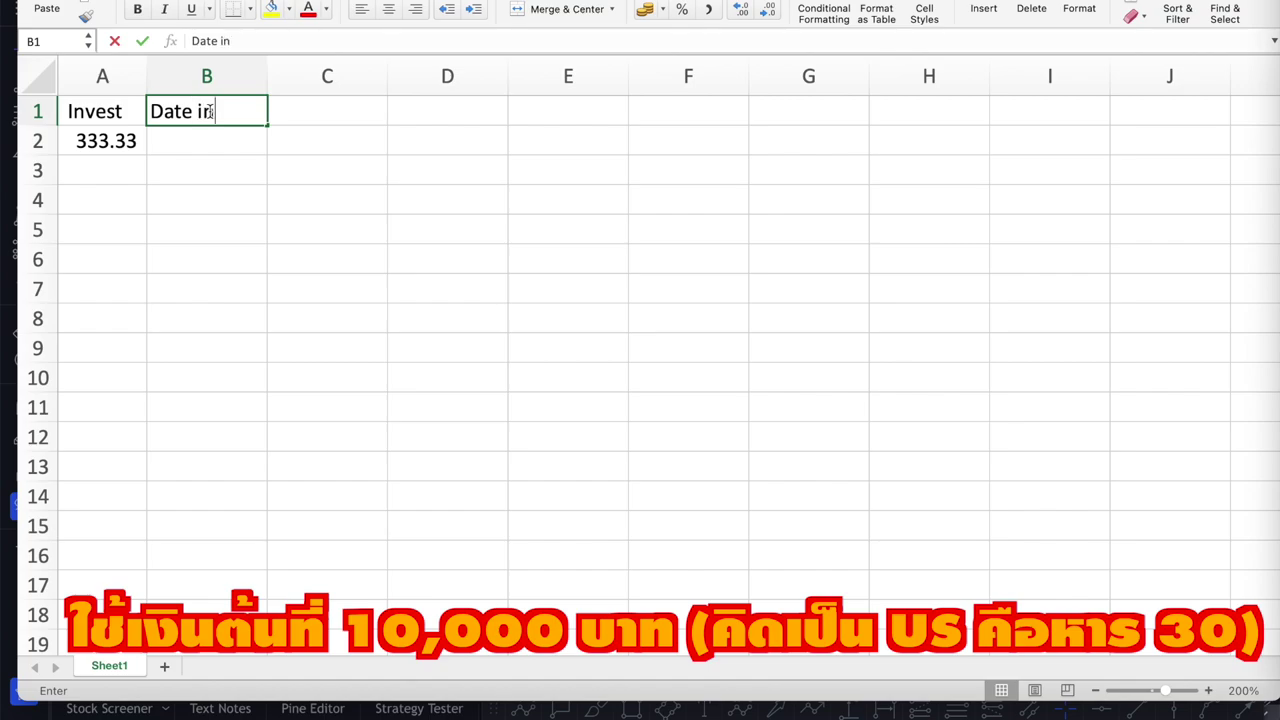
{"action": "type", "text": " in"}
{"action": "key", "text": "Return"}
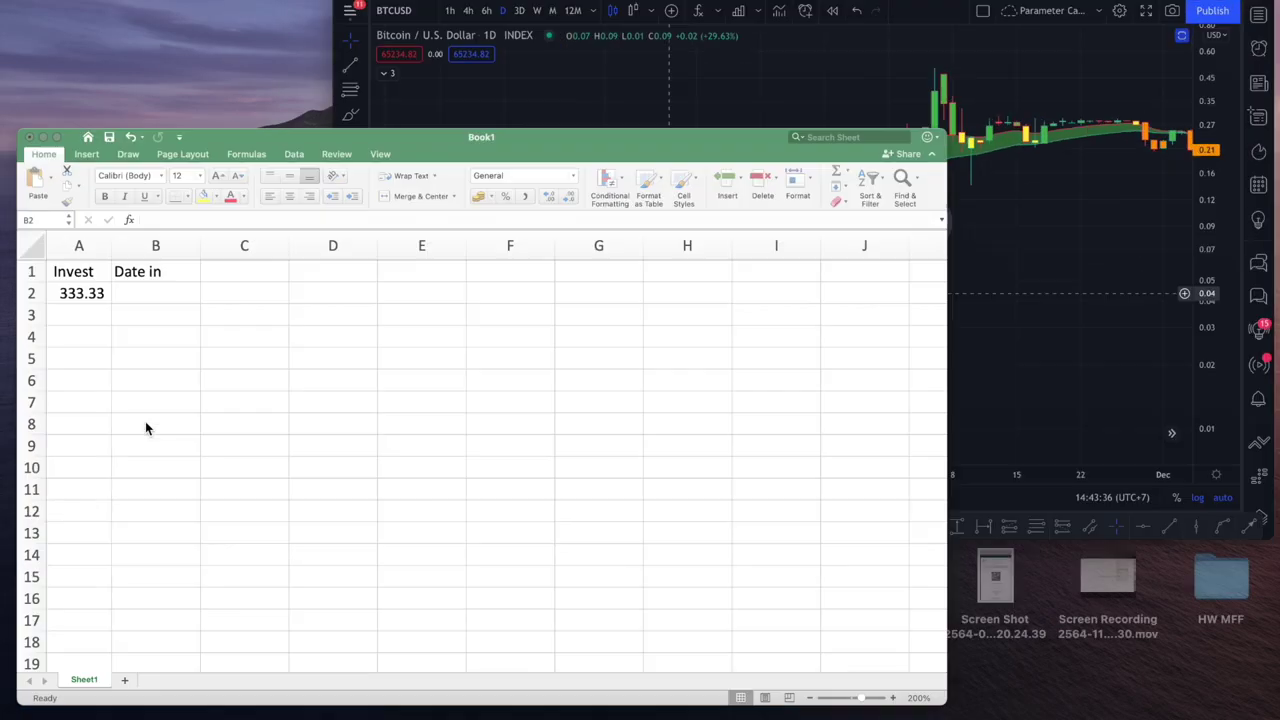
{"action": "left_click", "coordinate": [209, 143]}
{"action": "type", "text": "8 Oct 2010"}
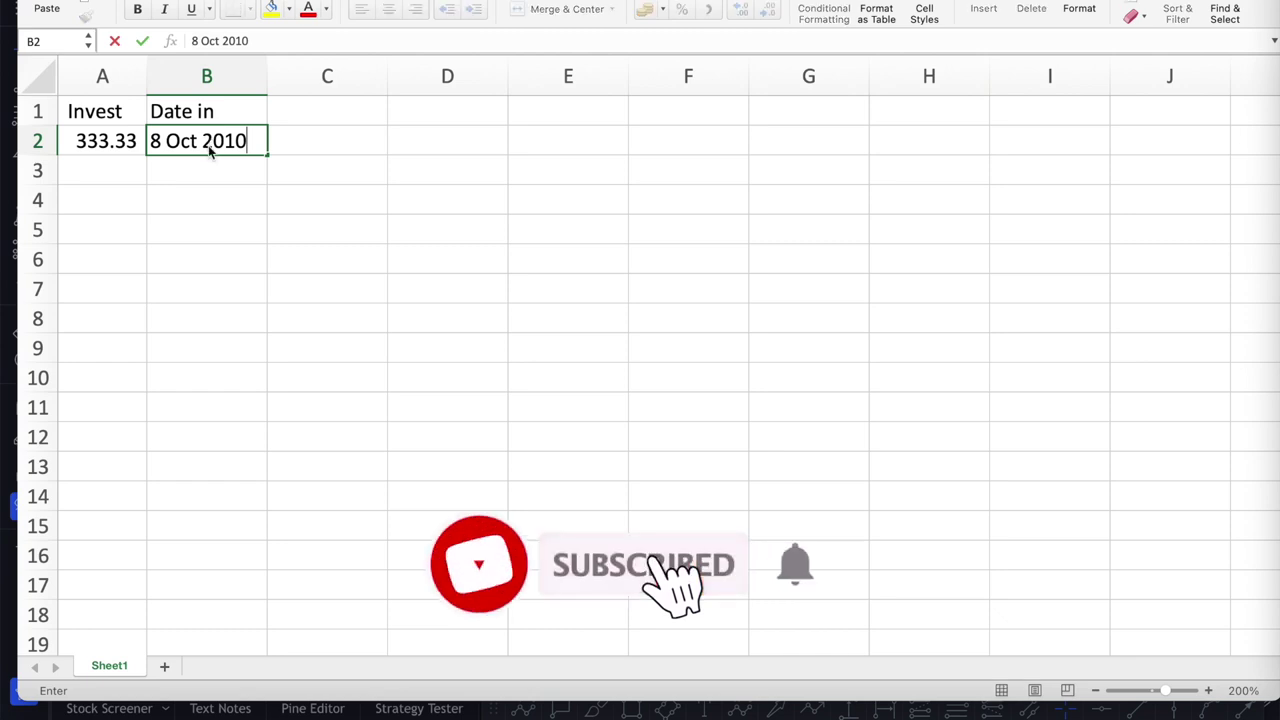
{"action": "key", "text": "Return"}
Add the header "Price in" in C1 with 0.09 in C2, and apply the comma number format to column C
{"action": "type", "text": "Price in"}
{"action": "key", "text": "Return"}
{"action": "type", "text": "0.09"}
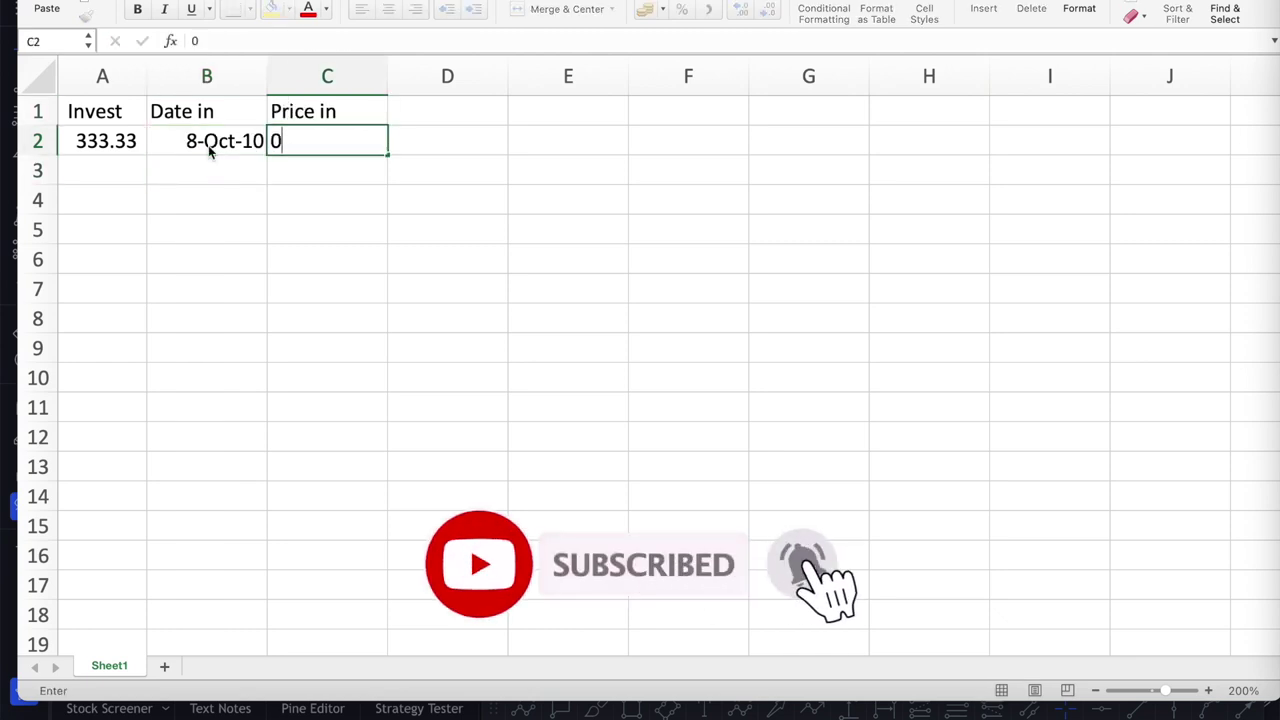
{"action": "key", "text": "Tab"}
{"action": "left_click", "coordinate": [327, 76]}
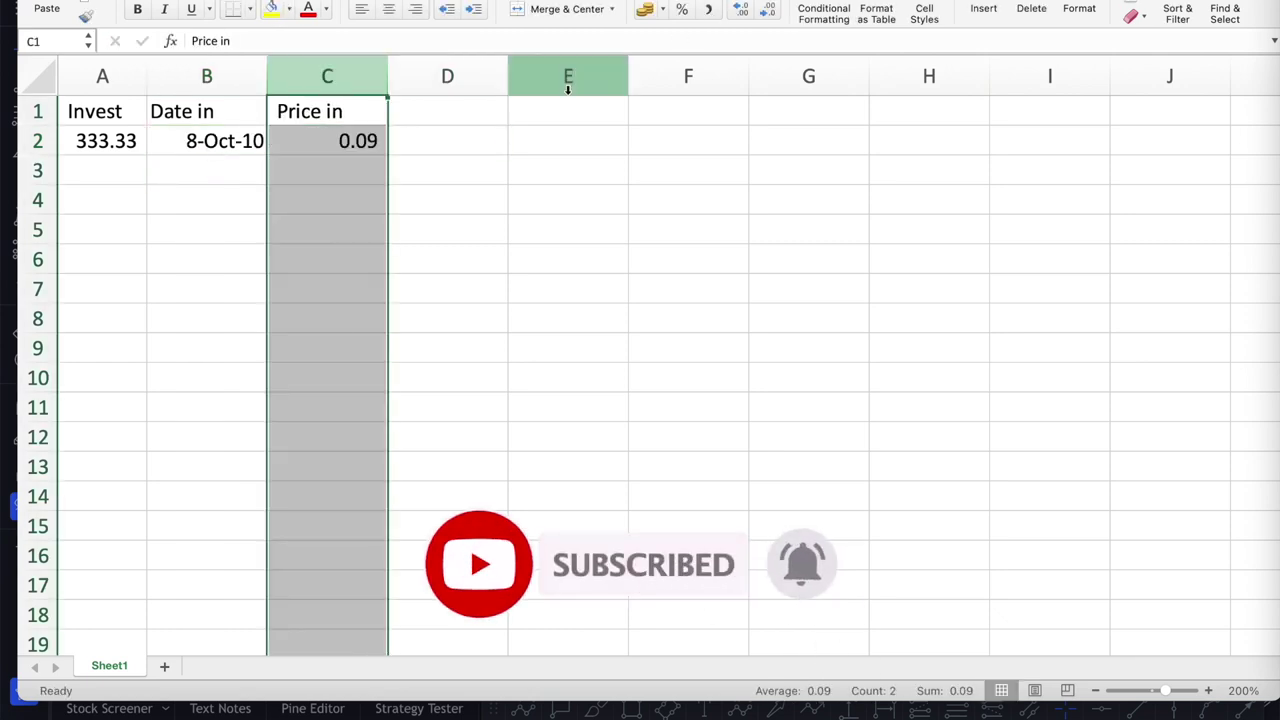
Add the header "Coin" in D1
{"action": "left_click", "coordinate": [451, 115]}
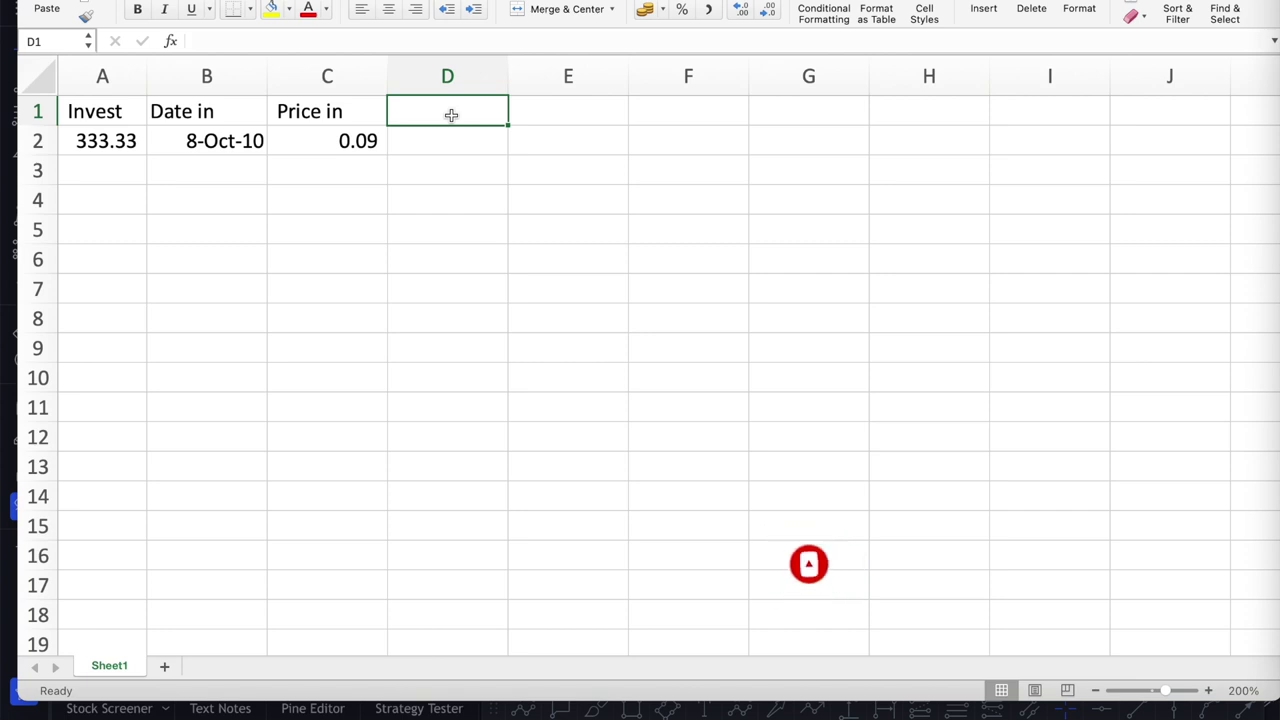
{"action": "type", "text": "U"}
{"action": "key", "text": "BackSpace"}
{"action": "type", "text": "Coin"}
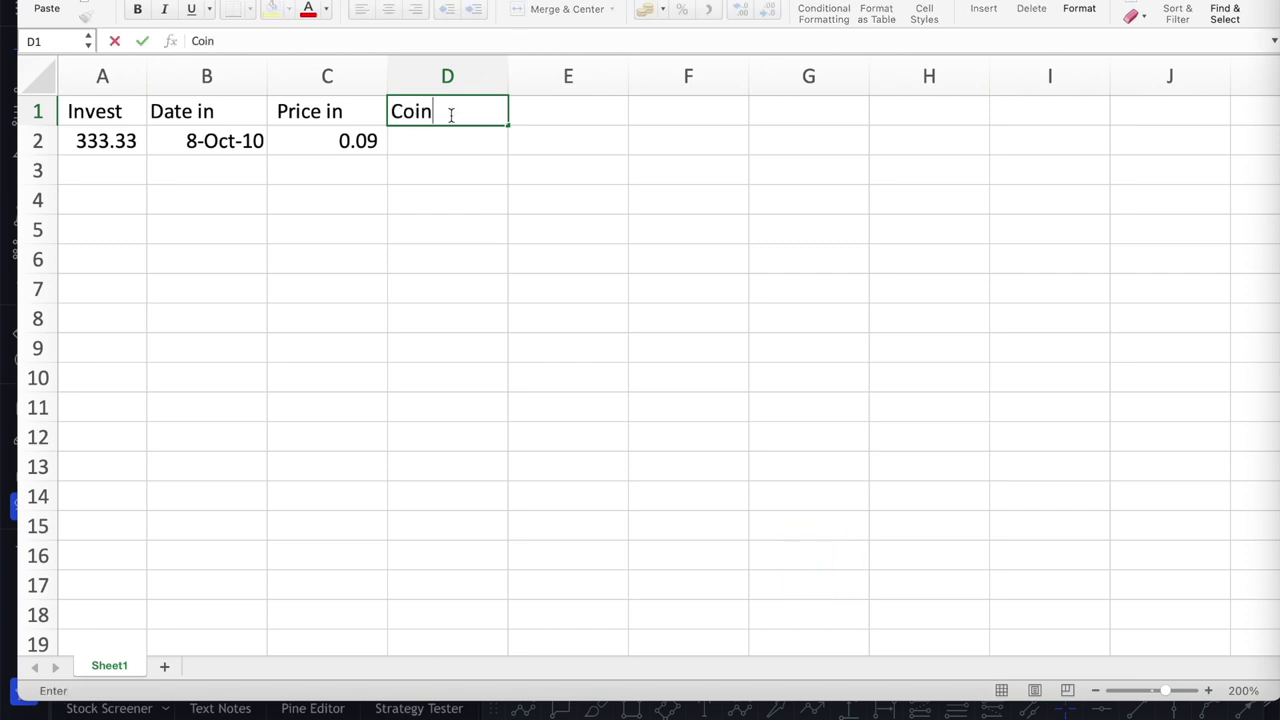
{"action": "key", "text": "Return"}
Calculate the coins bought in D2 with =A2/C2 and apply the comma number format to column D
{"action": "type", "text": "="}
{"action": "key", "text": "Left"}
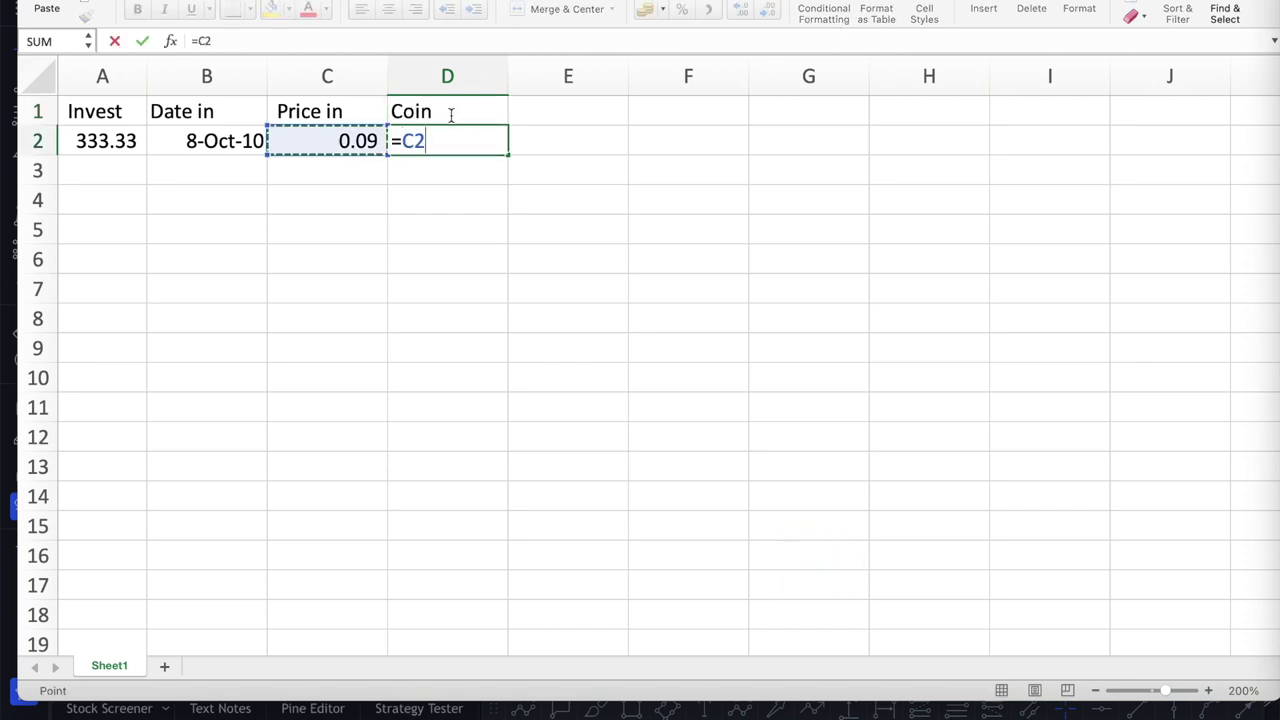
{"action": "key", "text": "Left"}
{"action": "key", "text": "Left"}
{"action": "type", "text": "/"}
{"action": "key", "text": "Left"}
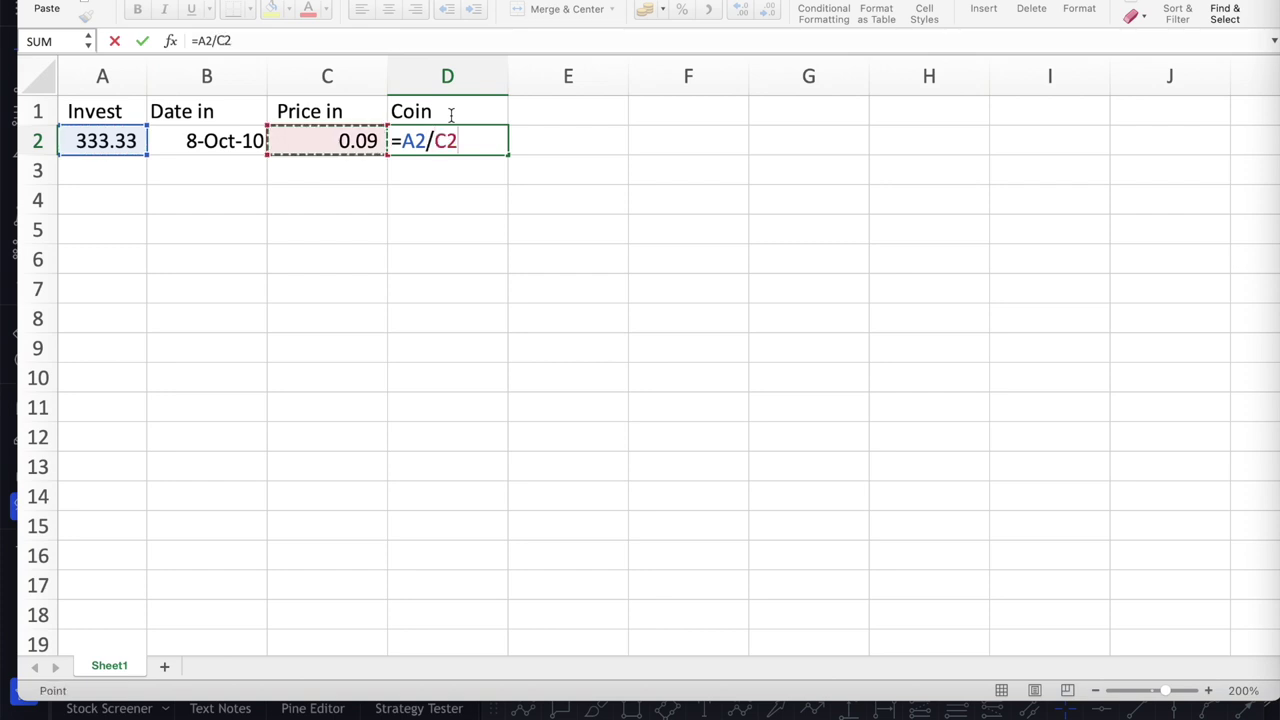
{"action": "key", "text": "Return"}
{"action": "left_click", "coordinate": [448, 76]}
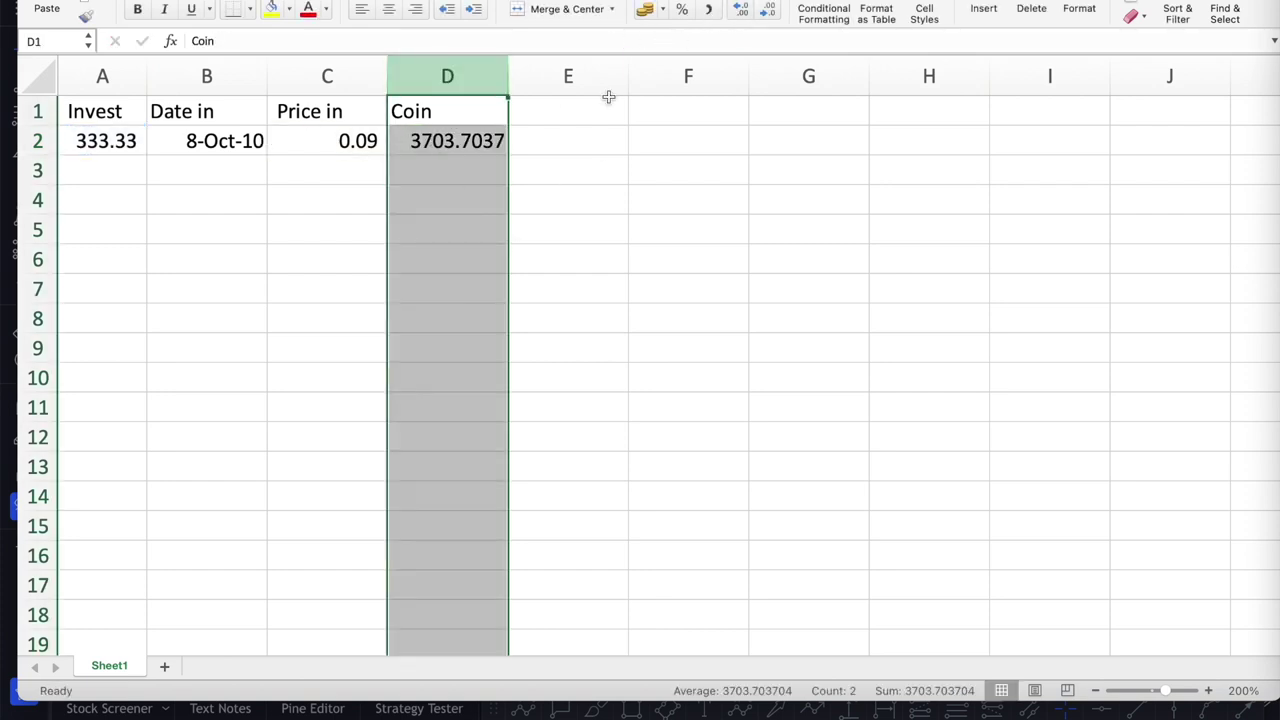
{"action": "left_click", "coordinate": [712, 11]}
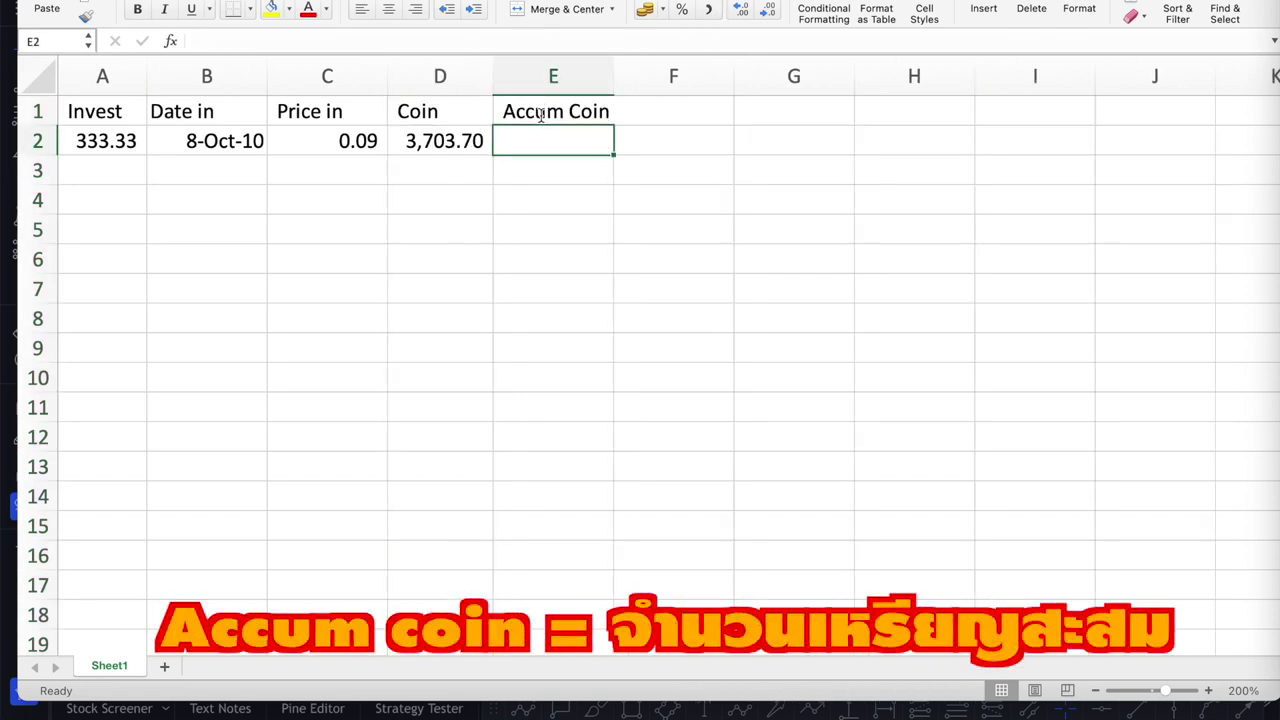
Fill the first Accum Coin cell, E2, with a formula referencing the Coin value, =D2
{"action": "type", "text": "="}
{"action": "key", "text": "Left"}
{"action": "key", "text": "Return"}
Add the header "Avg" in F1
{"action": "key", "text": "Right"}
{"action": "key", "text": "Up"}
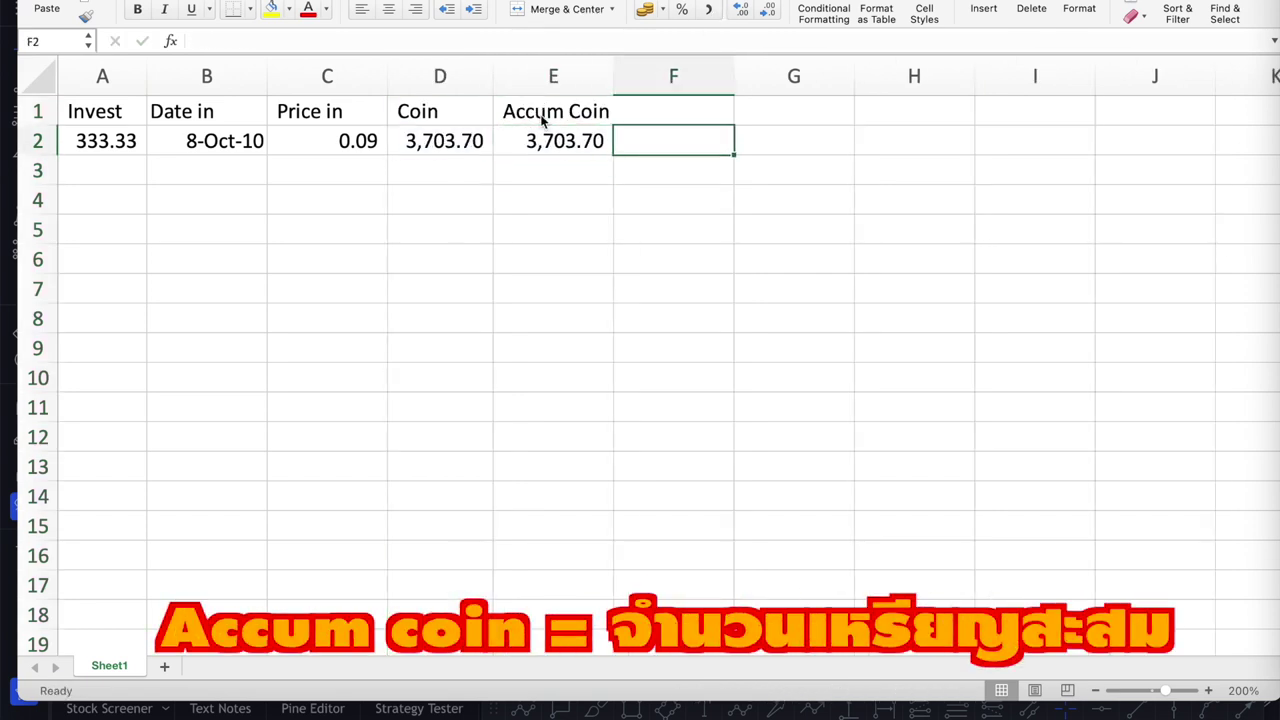
{"action": "key", "text": "Up"}
{"action": "type", "text": "Avg"}
{"action": "key", "text": "Return"}
Set the average price in F2 to =C2 and autofit the width of all columns
{"action": "type", "text": "="}
{"action": "key", "text": "Left"}
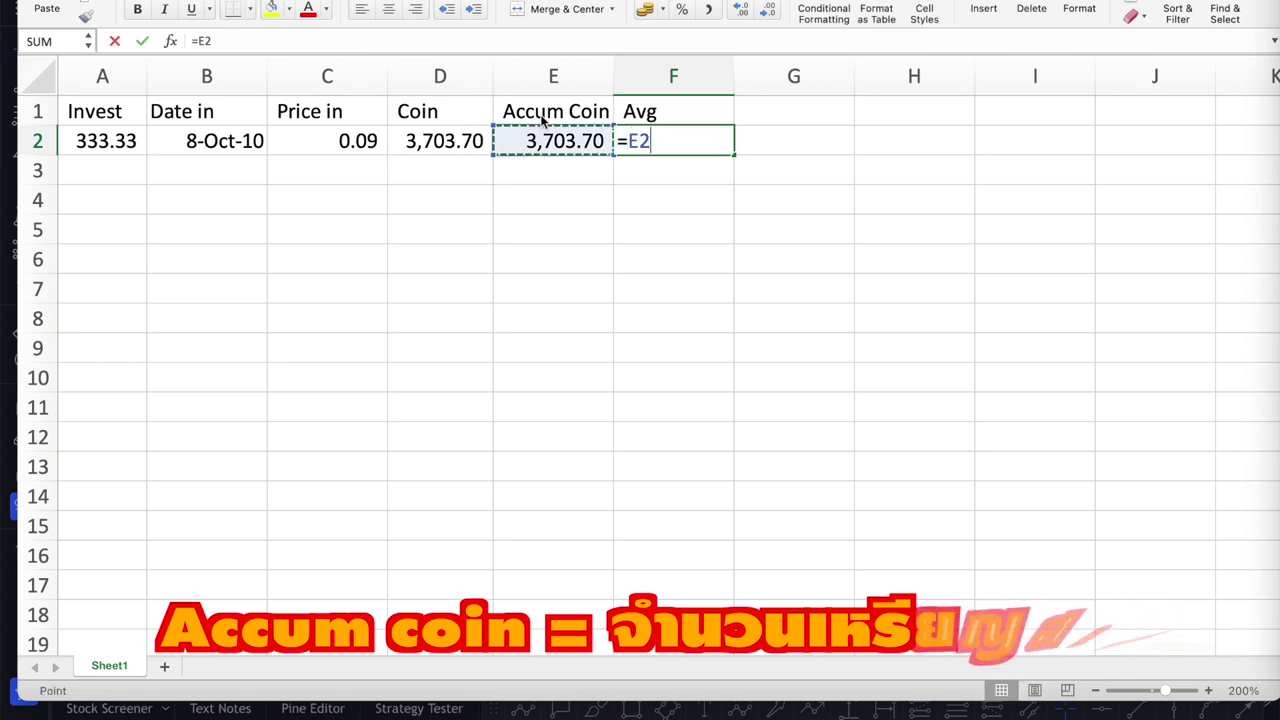
{"action": "key", "text": "Left"}
{"action": "key", "text": "Left"}
{"action": "key", "text": "Return"}
{"action": "key", "text": "super+a"}
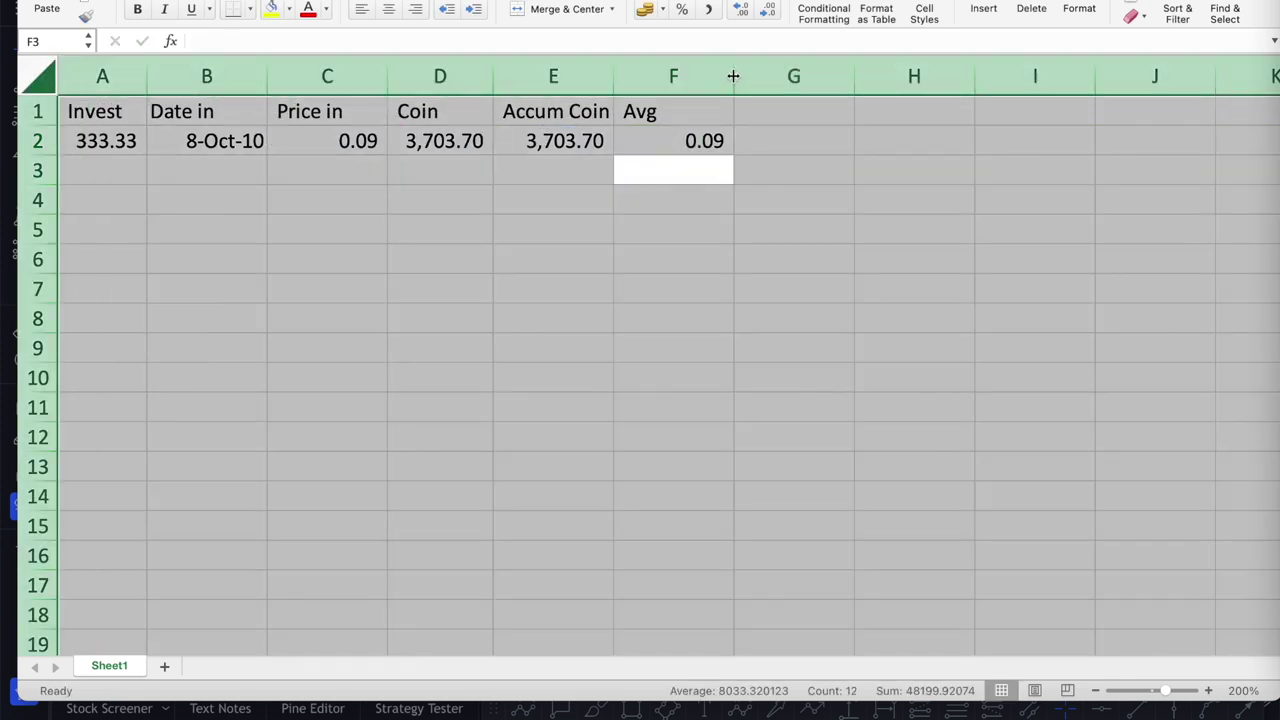
{"action": "double_click", "coordinate": [734, 77]}
Add the headers "Date out", "Price out" and "%" in cells G1 to I1
{"action": "left_click", "coordinate": [670, 116]}
{"action": "type", "text": "Date out"}
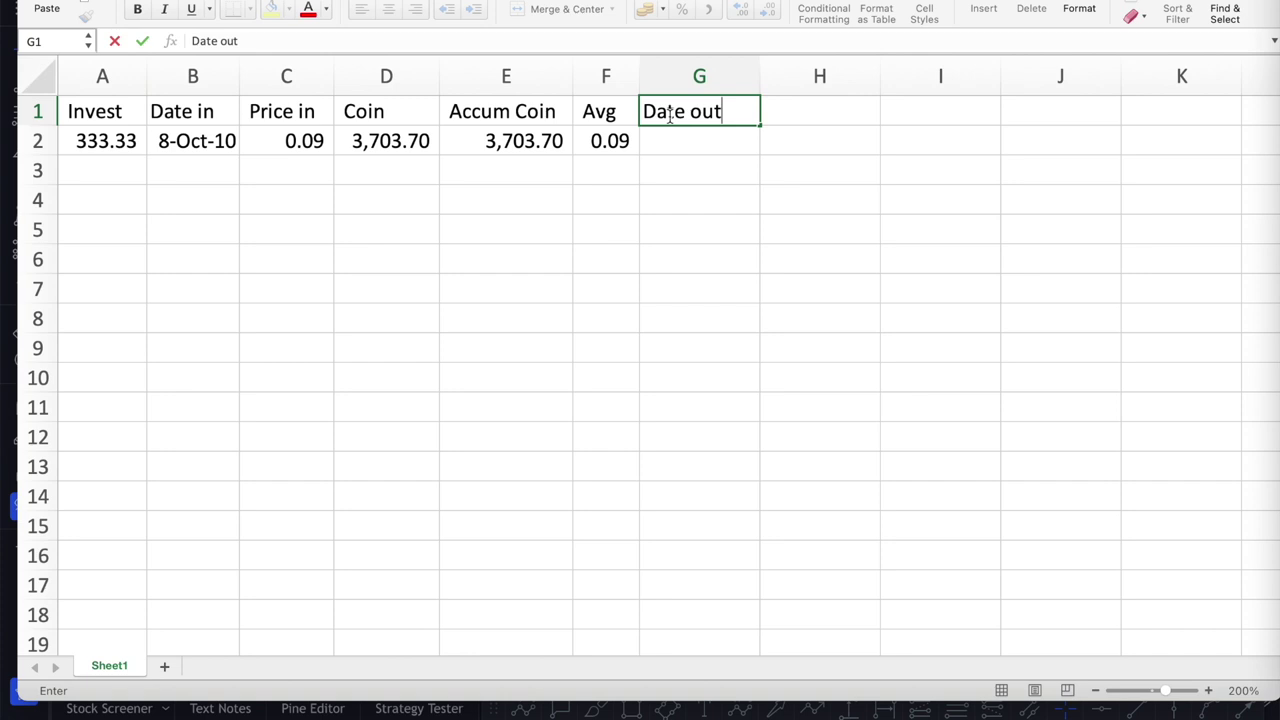
{"action": "key", "text": "Tab"}
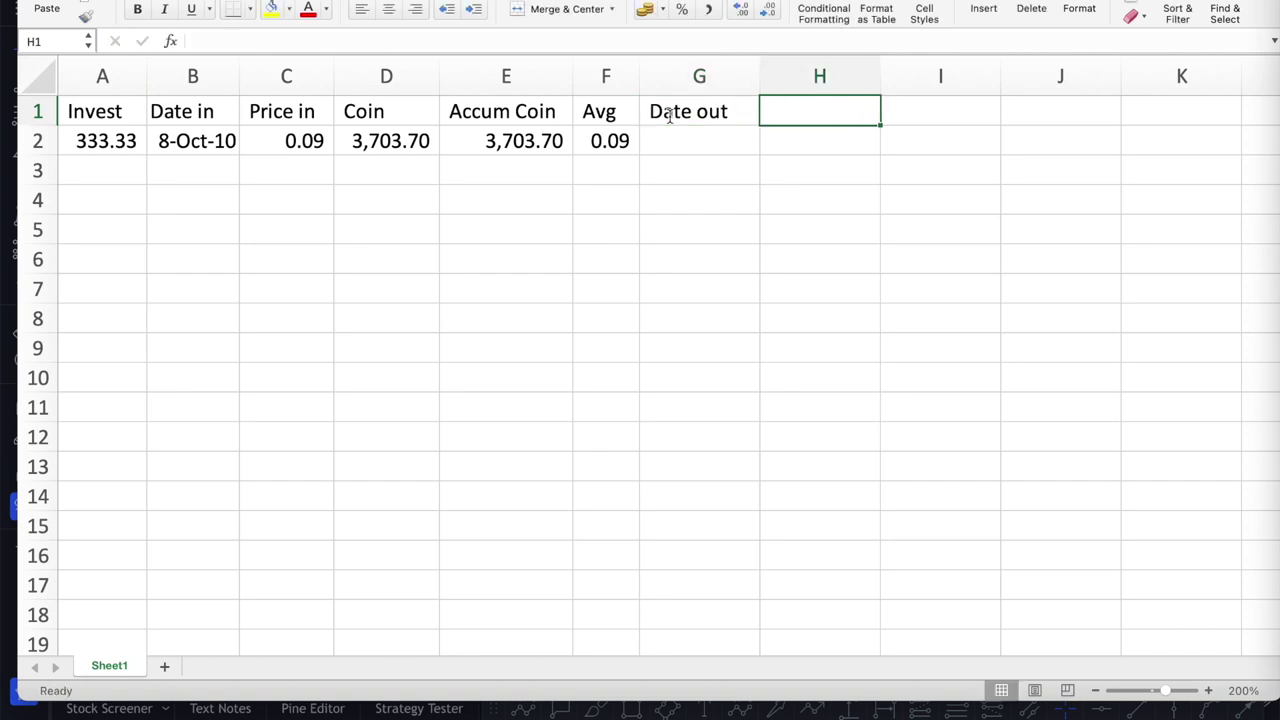
{"action": "type", "text": "Price out"}
{"action": "key", "text": "Tab"}
{"action": "type", "text": "%"}
{"action": "key", "text": "Tab"}
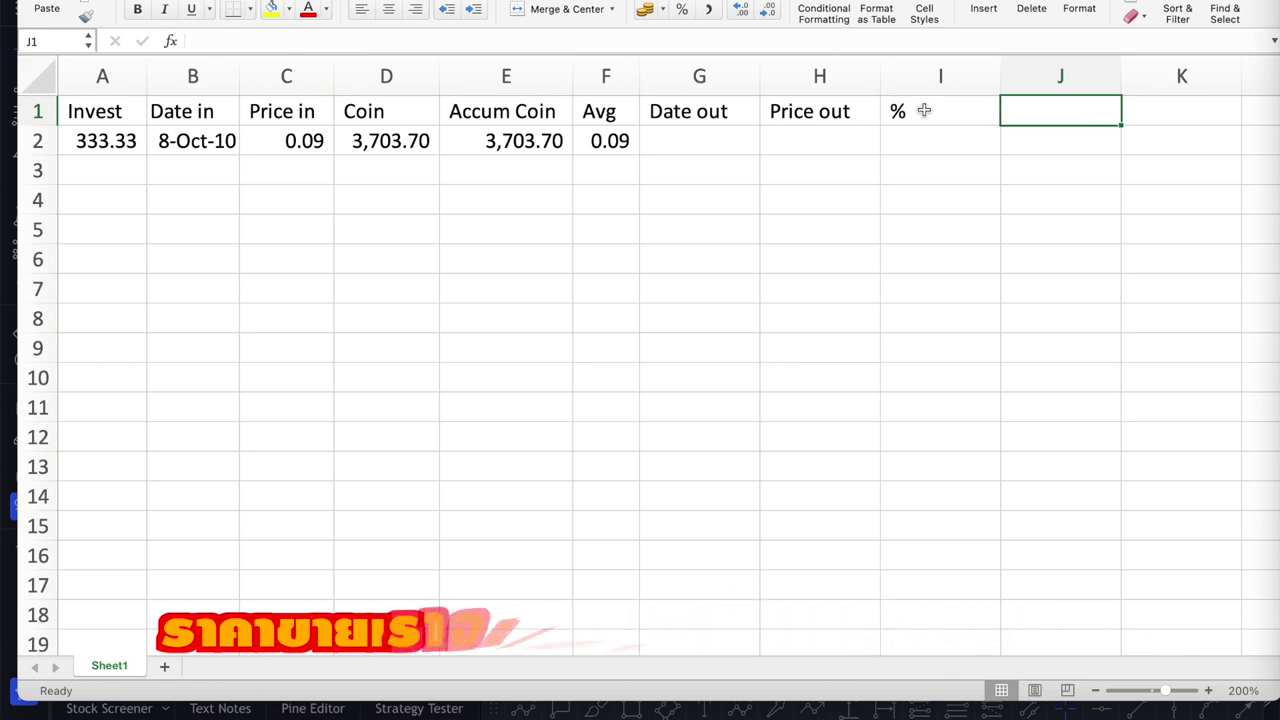
Enter the percentage gain formula =(H2-F2)/F2*100 in I2
{"action": "left_click", "coordinate": [930, 140]}
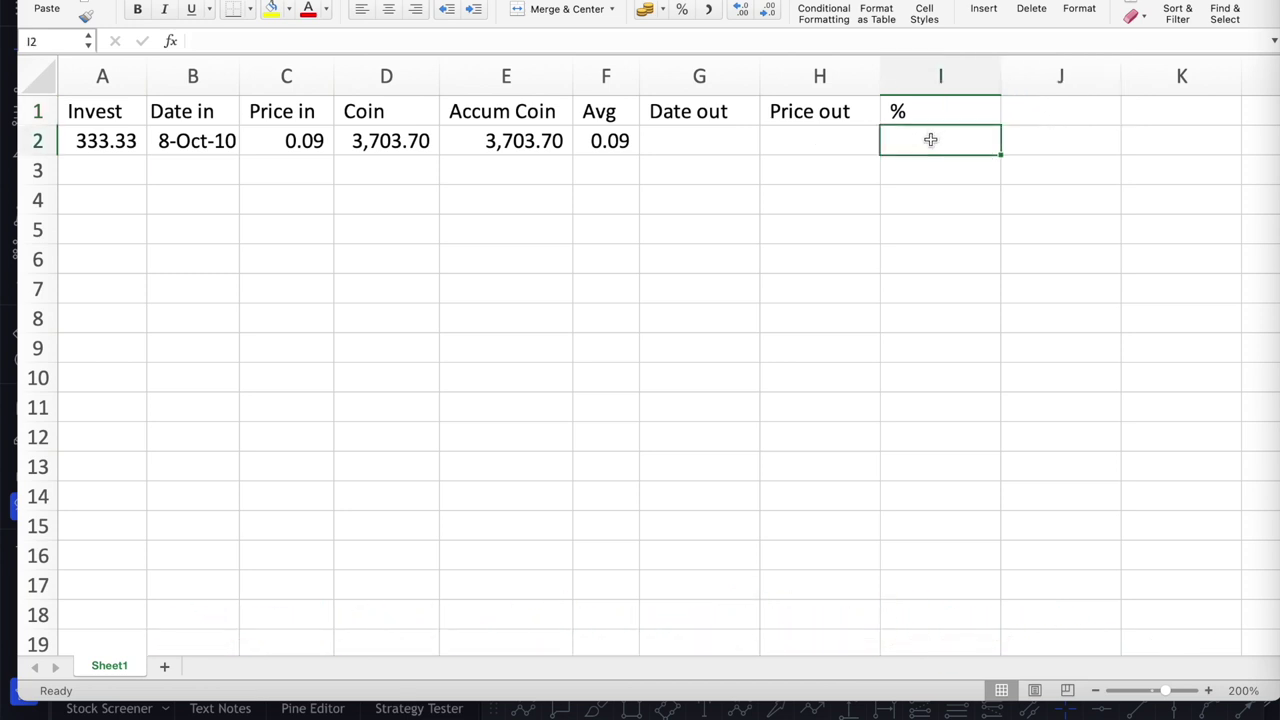
{"action": "type", "text": "=("}
{"action": "key", "text": "Left"}
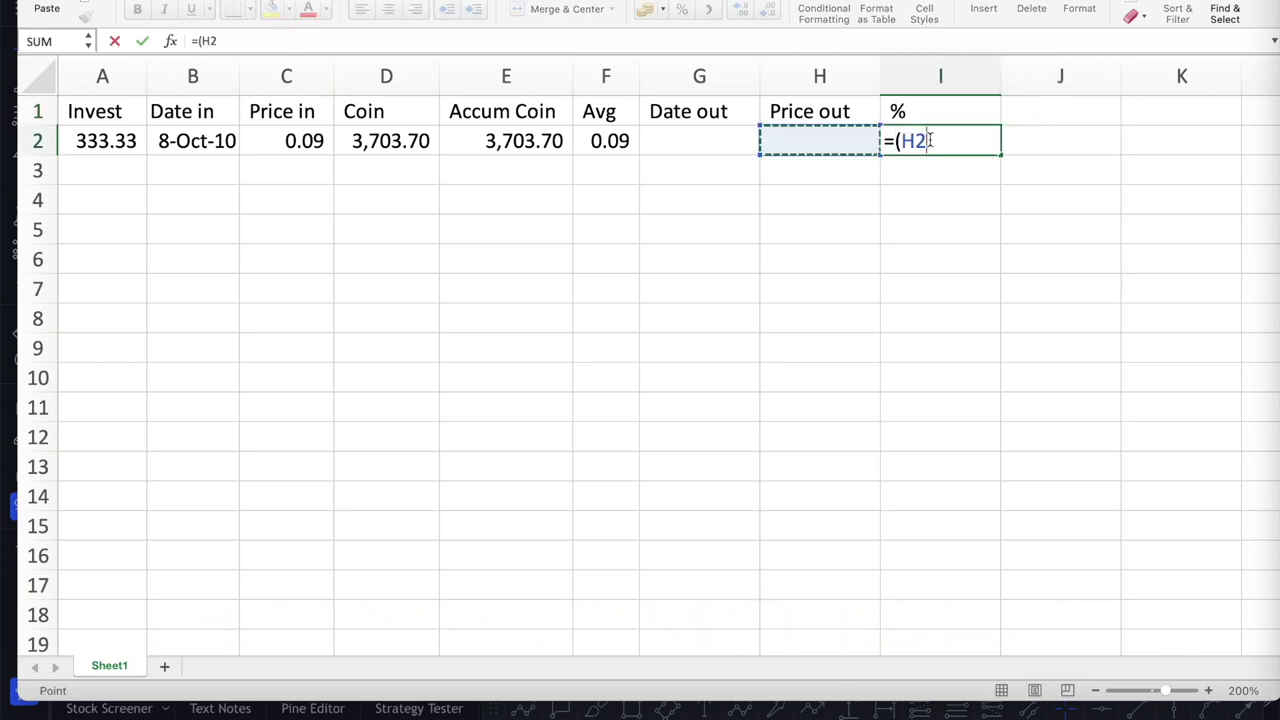
{"action": "type", "text": "-"}
{"action": "key", "text": "Left"}
{"action": "key", "text": "Left"}
{"action": "type", "text": ")"}
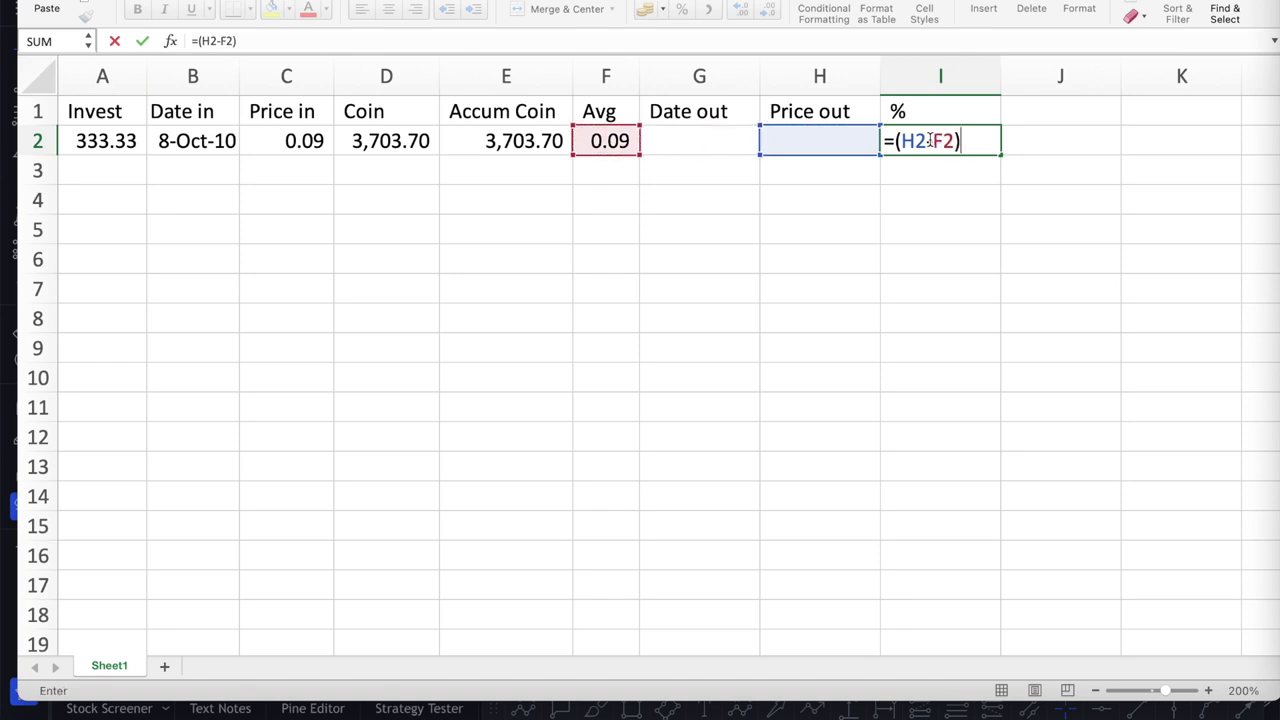
{"action": "type", "text": "/"}
{"action": "key", "text": "Left"}
{"action": "key", "text": "Left"}
{"action": "key", "text": "Left"}
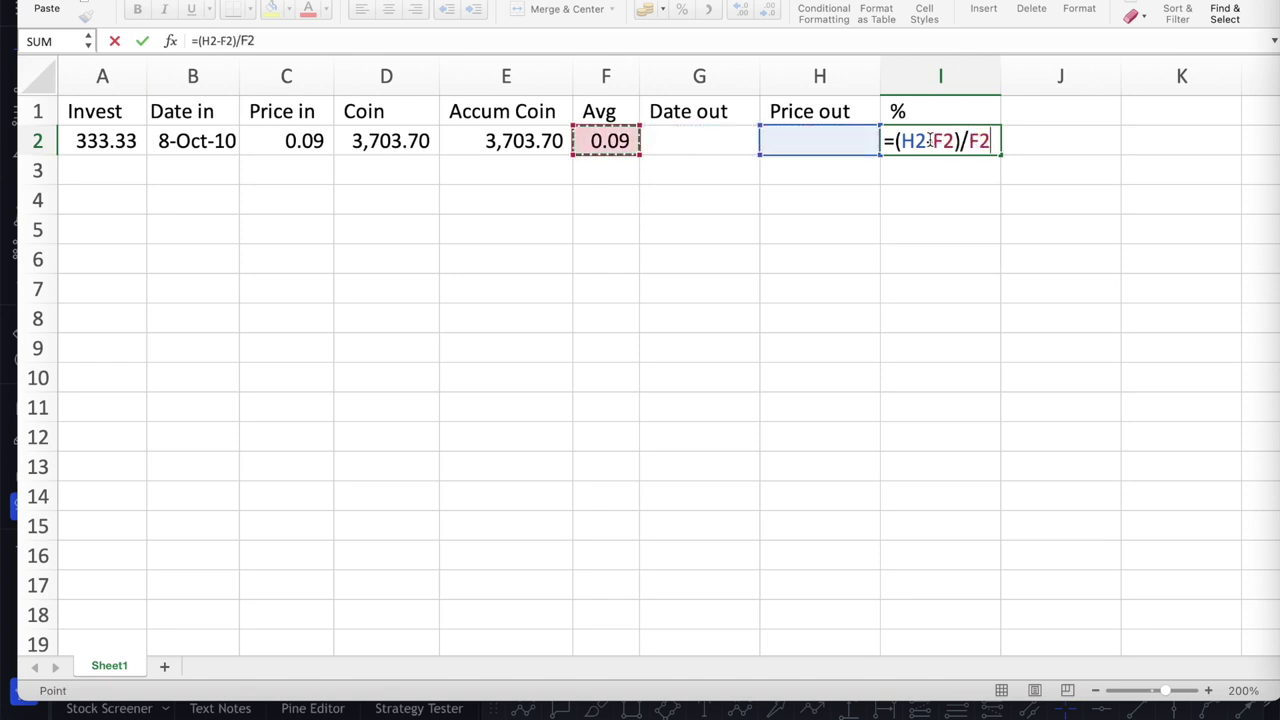
{"action": "type", "text": "*100"}
{"action": "key", "text": "Return"}
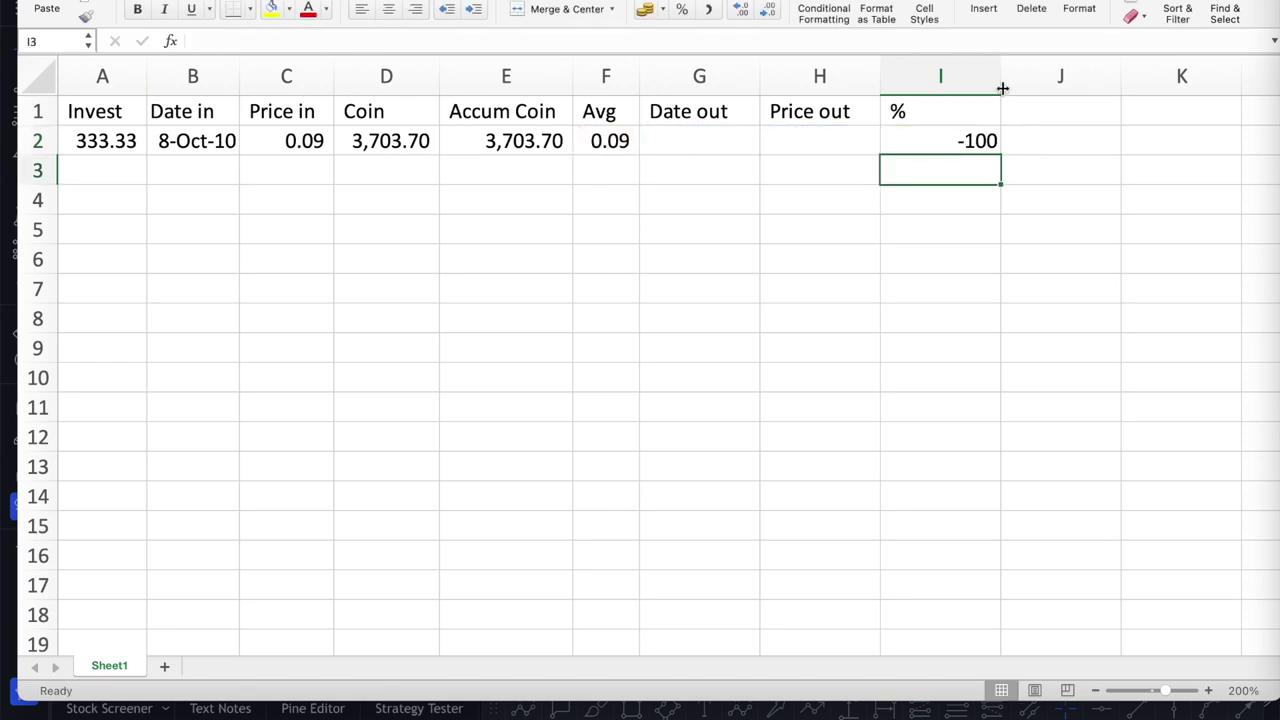
Apply the comma number format to the % column and narrow its width slightly
{"action": "left_click", "coordinate": [971, 77]}
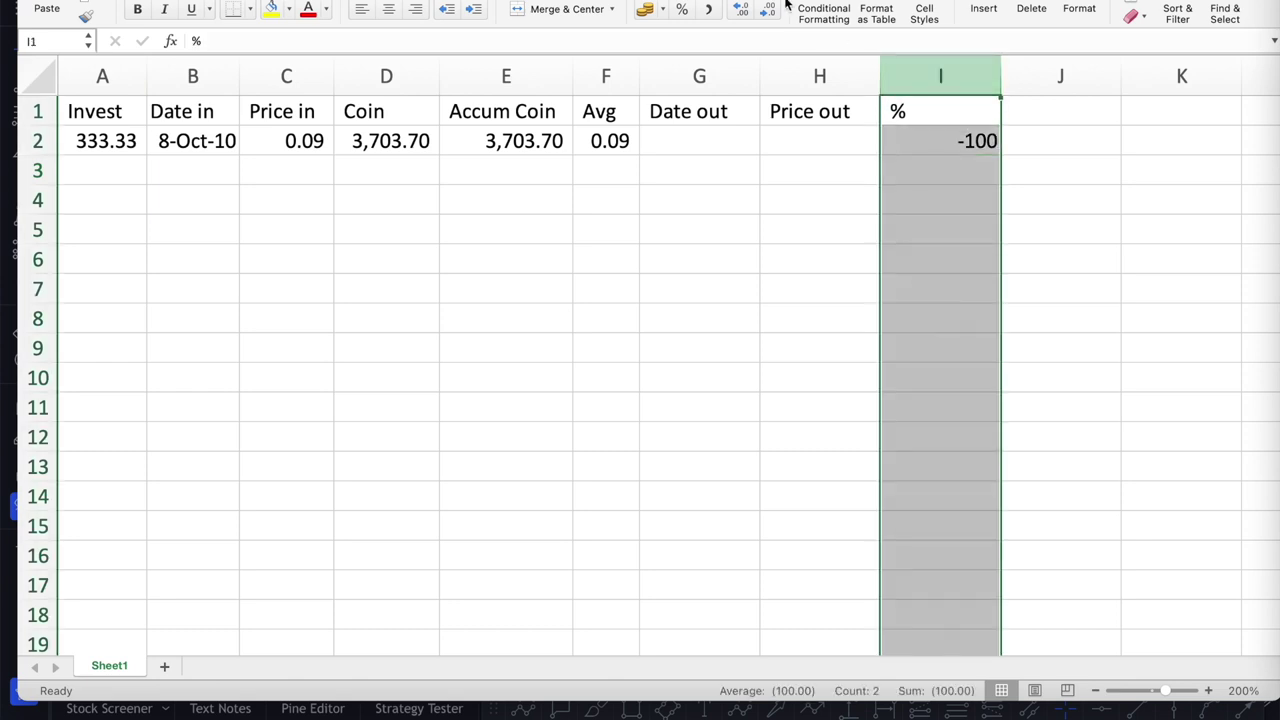
{"action": "left_click", "coordinate": [709, 10]}
{"action": "left_click_drag", "start_coordinate": [999, 80], "coordinate": [977, 80]}
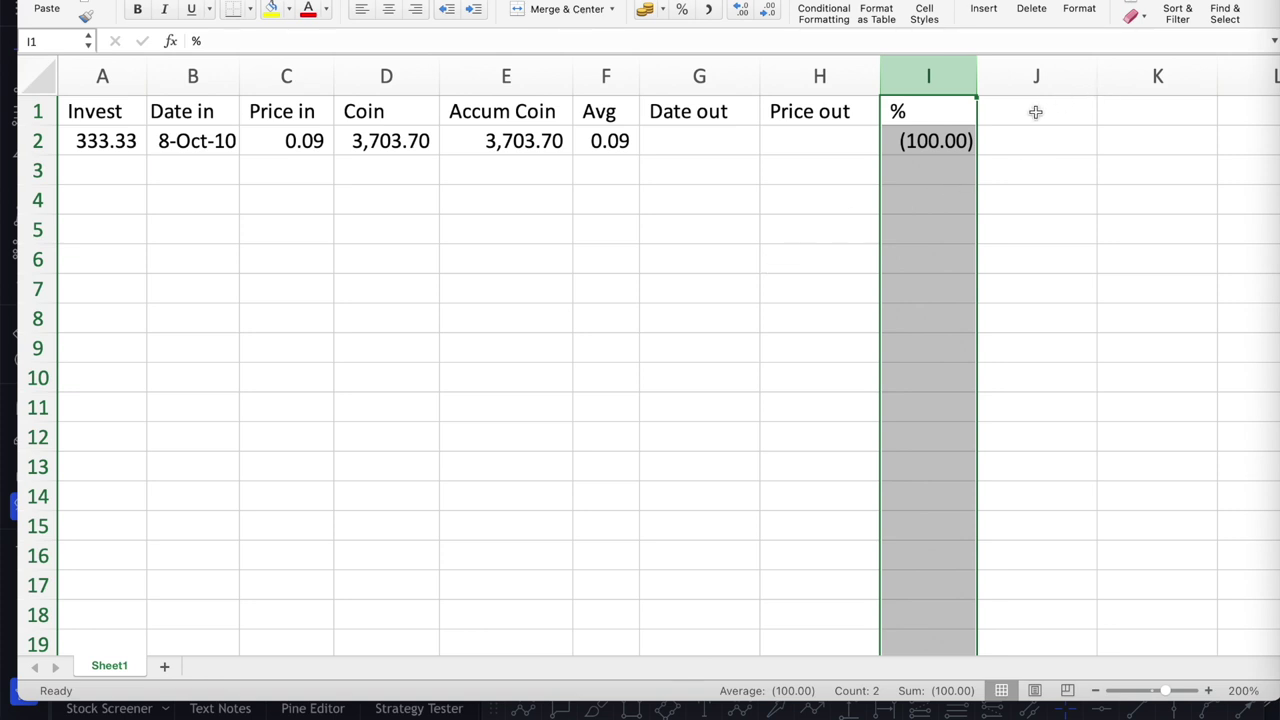
Set the BTCUSD chart to the weekly timeframe and examine the 2010 to 2012 trend for the point where the green band turns red
{"action": "left_click", "coordinate": [681, 144]}
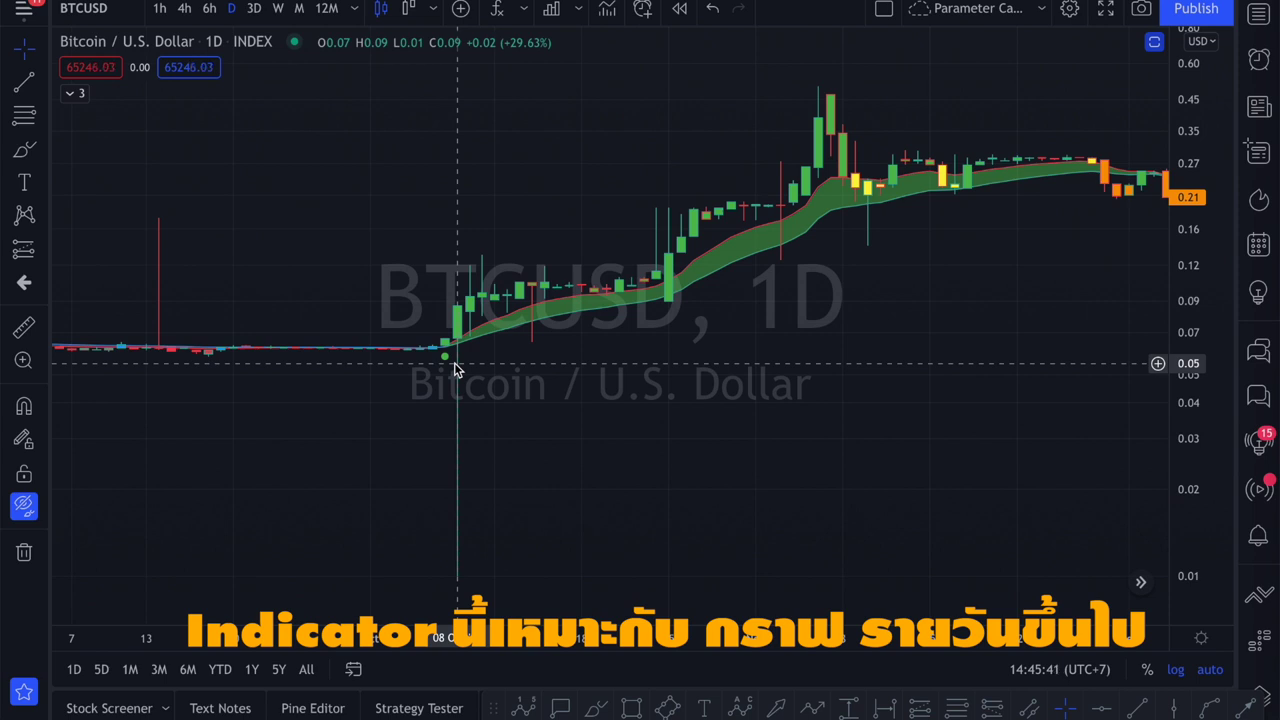
{"action": "left_click", "coordinate": [278, 9]}
{"action": "scroll", "coordinate": [551, 326], "scroll_direction": "down", "scroll_amount": 10}
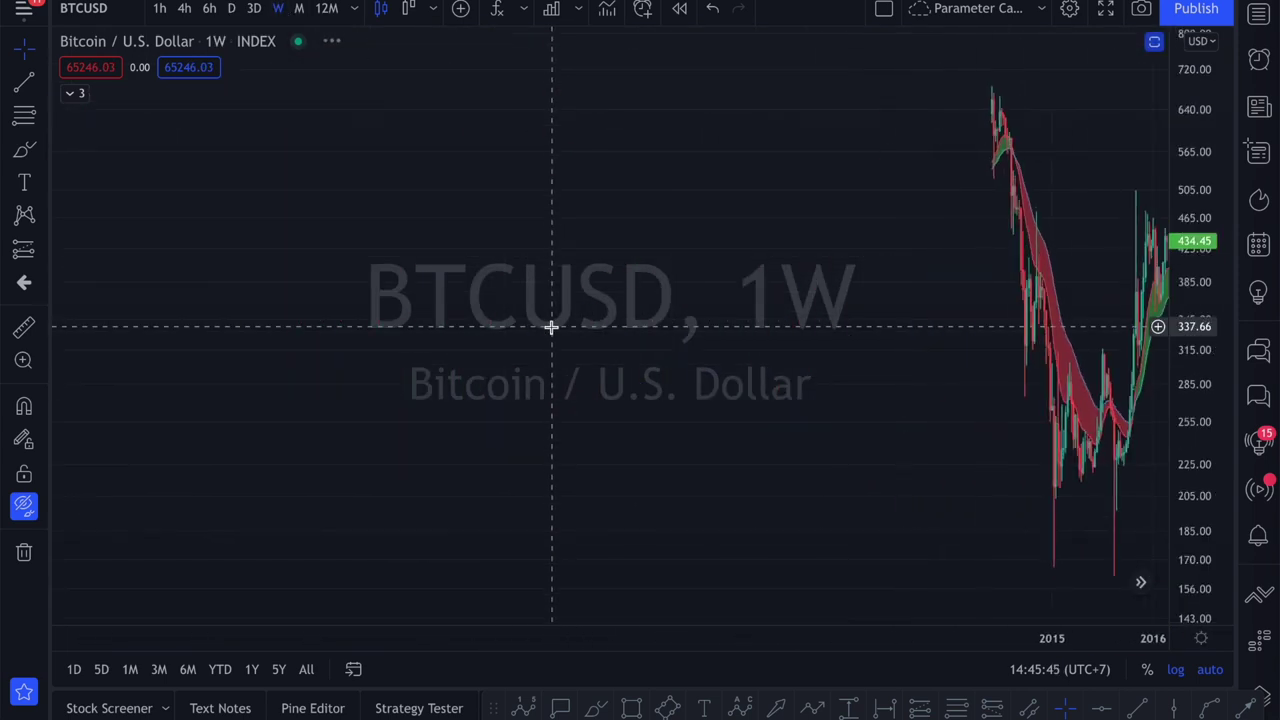
{"action": "scroll", "coordinate": [393, 354], "scroll_direction": "up", "scroll_amount": 8}
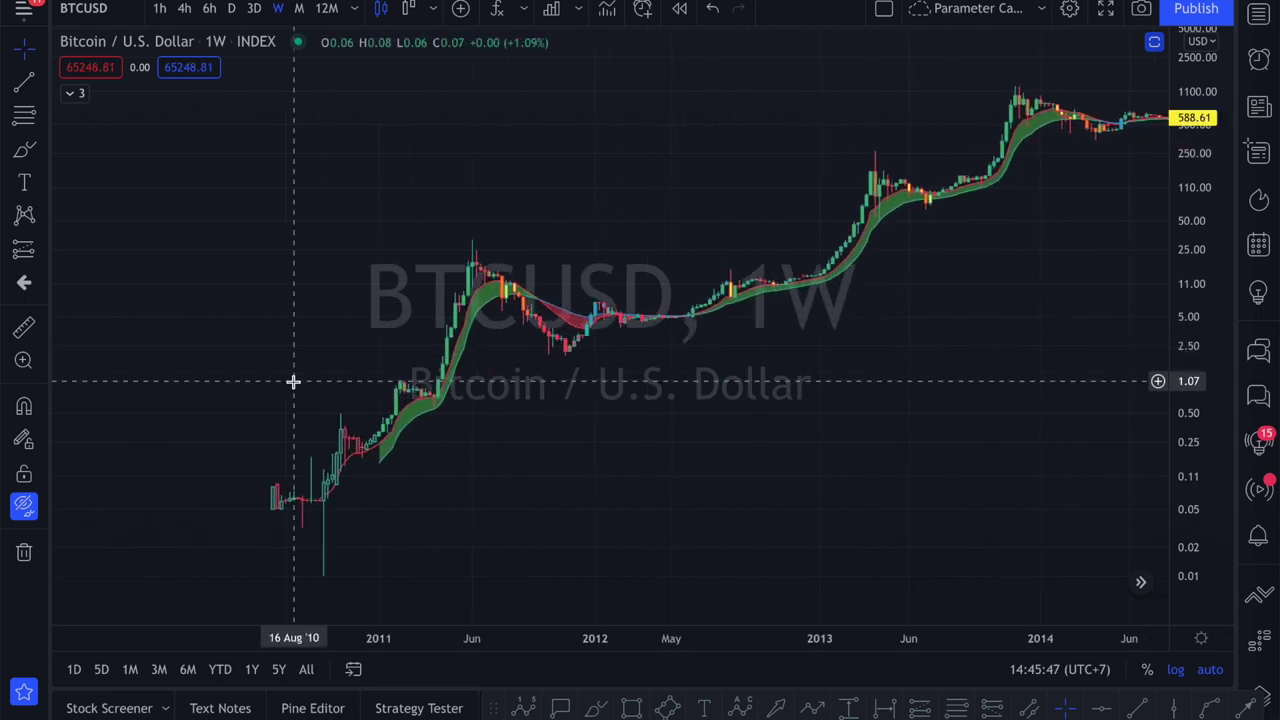
{"action": "scroll", "coordinate": [300, 395], "scroll_direction": "up", "scroll_amount": 2}
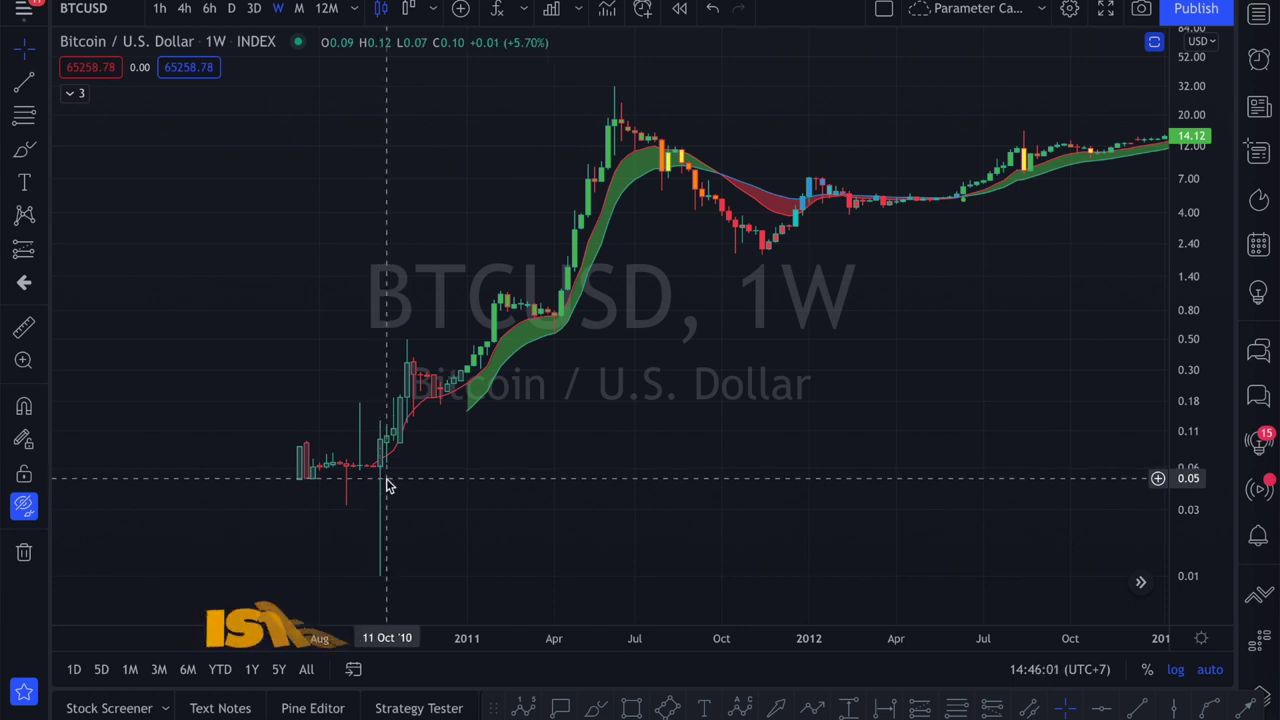
{"action": "scroll", "coordinate": [389, 485], "scroll_direction": "up", "scroll_amount": 2}
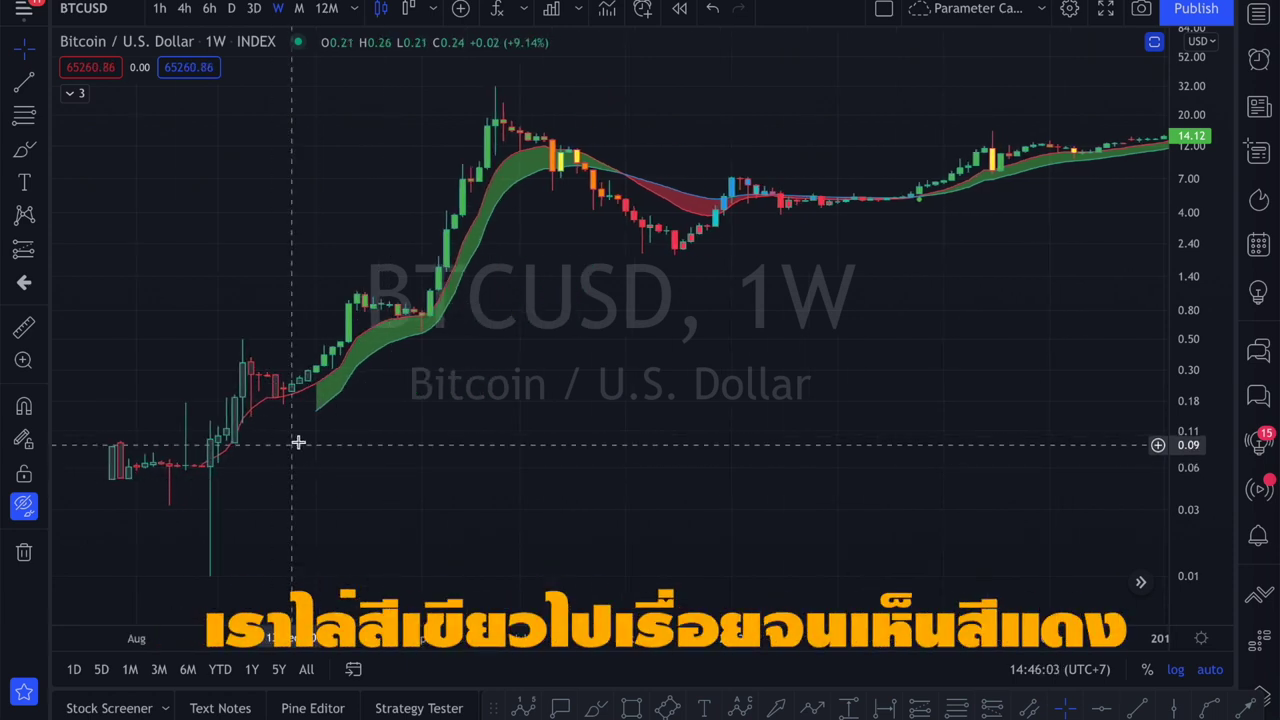
{"action": "scroll", "coordinate": [492, 283], "scroll_direction": "up", "scroll_amount": 3}
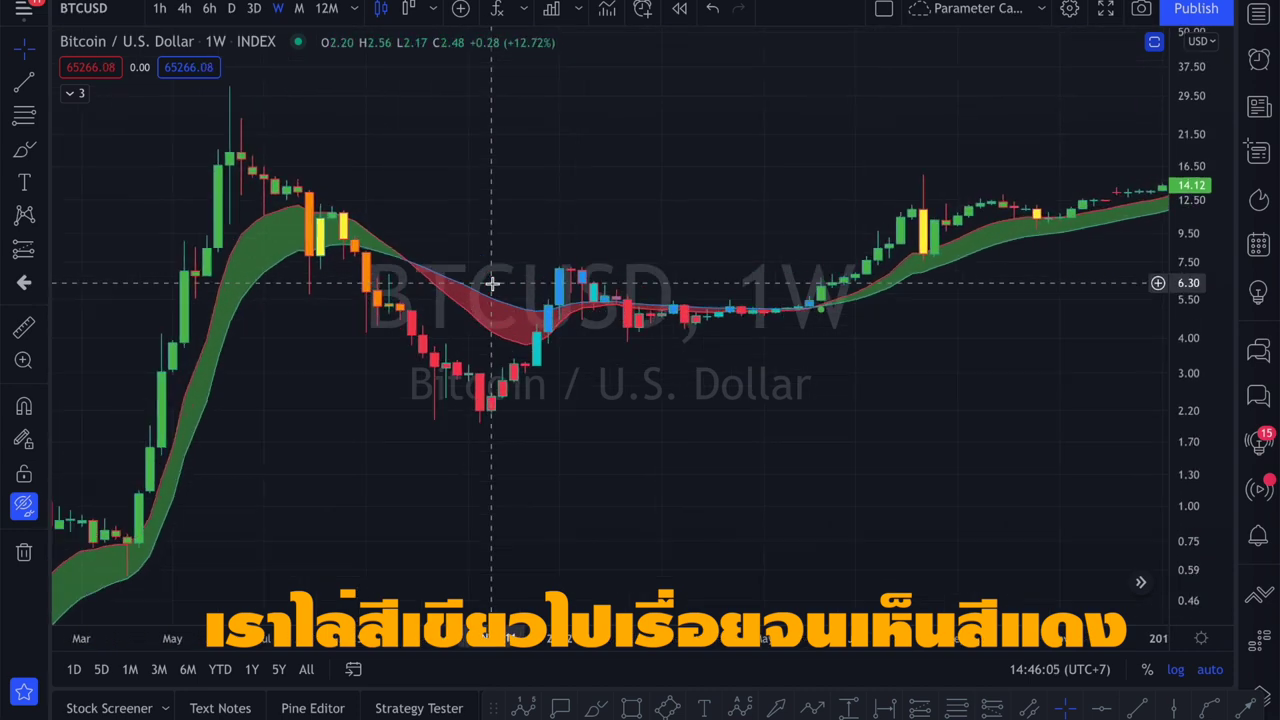
{"action": "scroll", "coordinate": [200, 275], "scroll_direction": "up", "scroll_amount": 2}
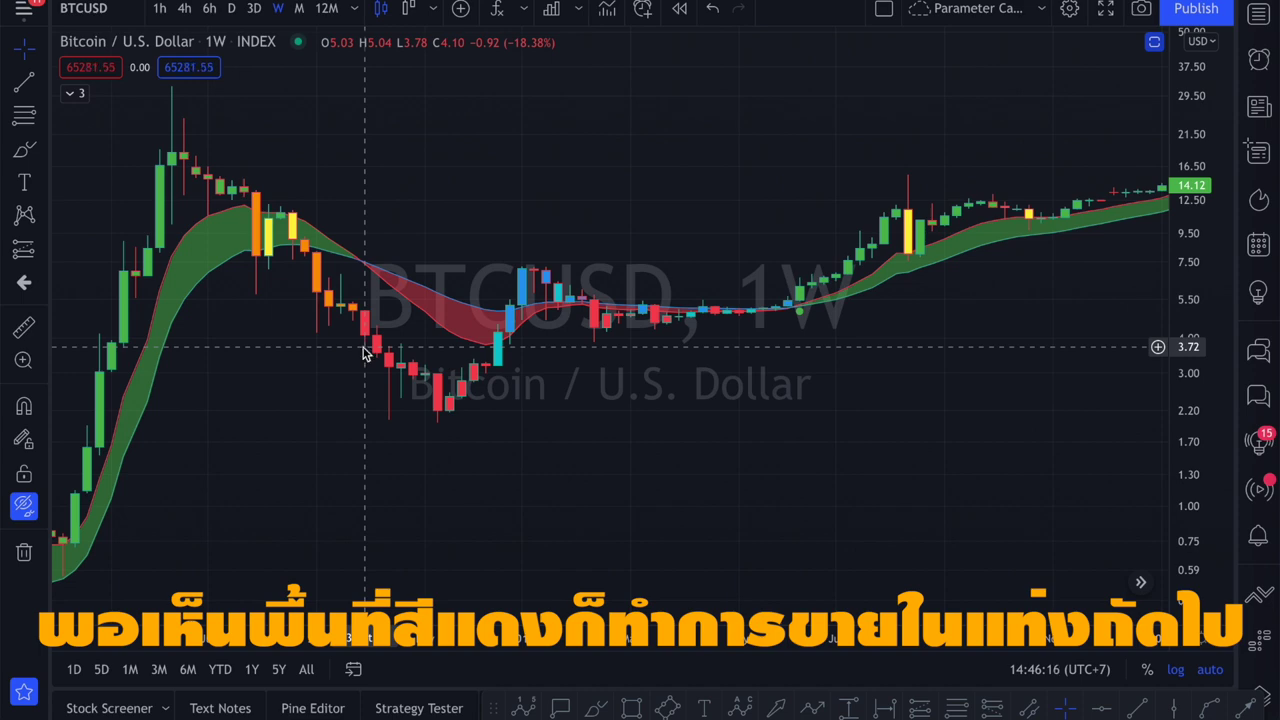
{"action": "scroll", "coordinate": [365, 352], "scroll_direction": "up", "scroll_amount": 5}
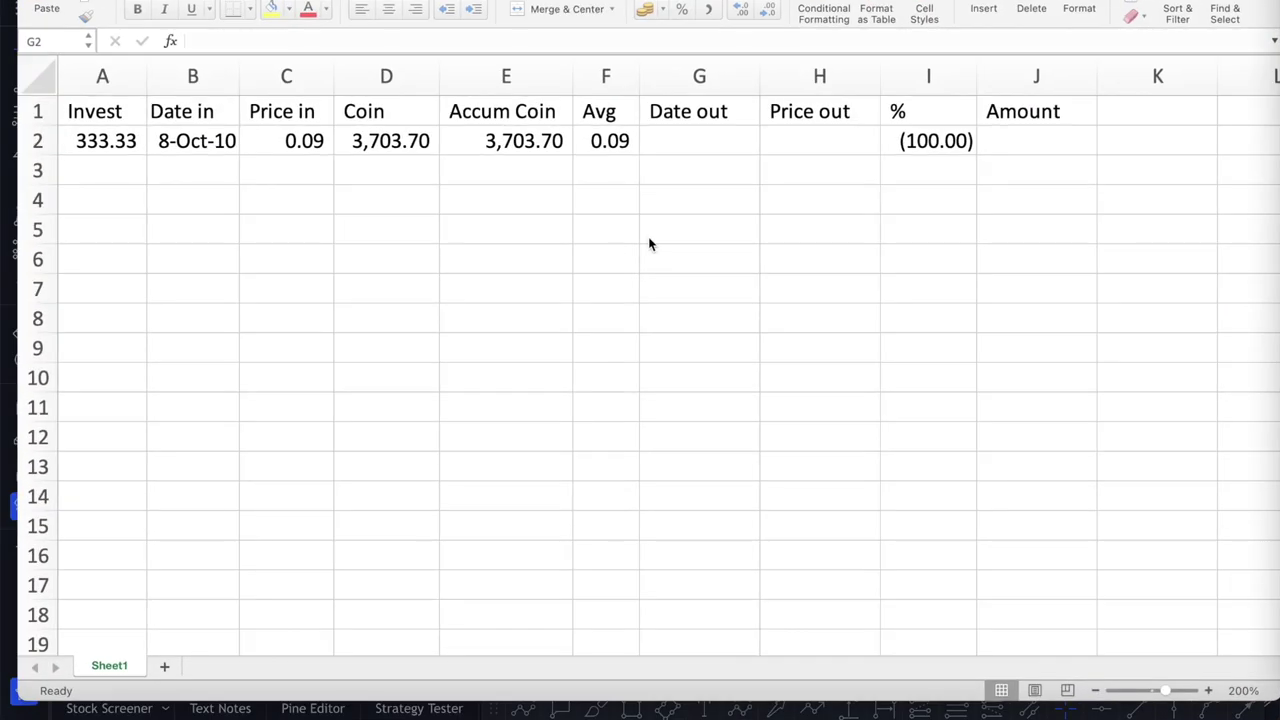
Enter 3 Oct 2011 as the first trade's Date out in G2 of the spreadsheet
{"action": "left_click", "coordinate": [690, 141]}
{"action": "type", "text": "3 Oct 2011"}
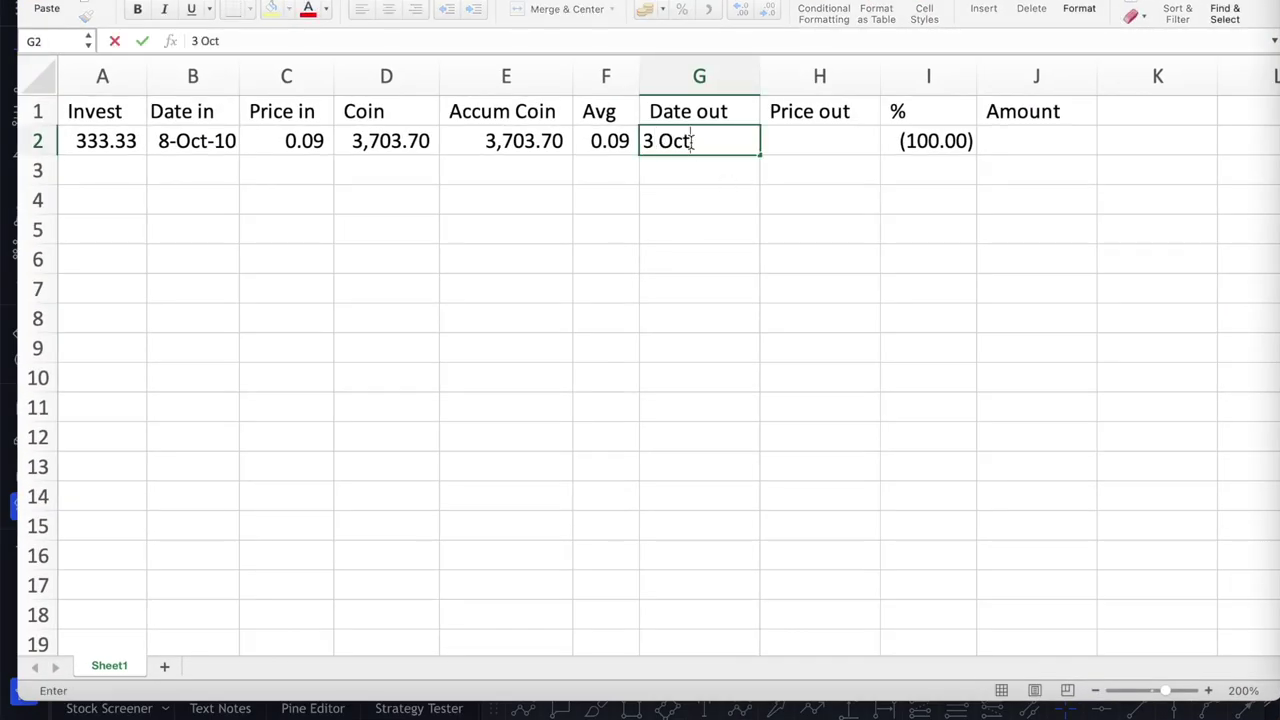
{"action": "key", "text": "Return"}
{"action": "left_click", "coordinate": [726, 144]}
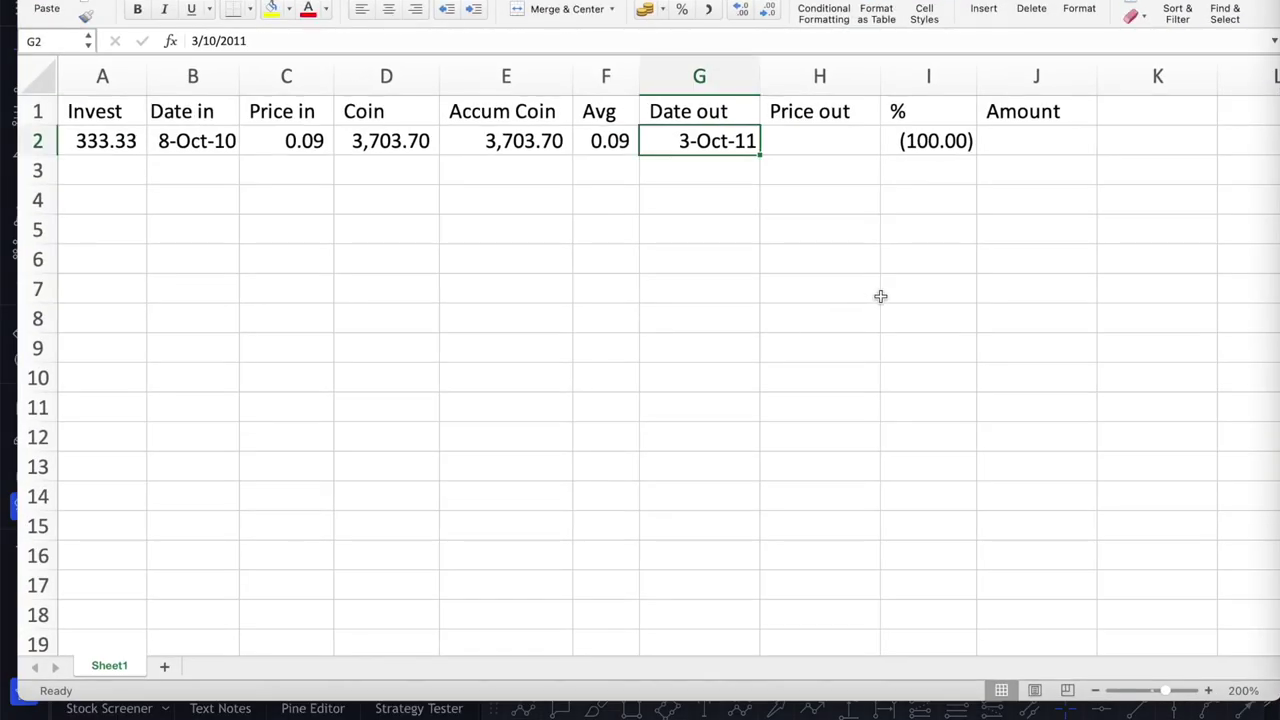
Enter 3.78 as the first trade's Price out in H2 and widen the % column slightly
{"action": "left_click", "coordinate": [814, 140]}
{"action": "type", "text": "3.78"}
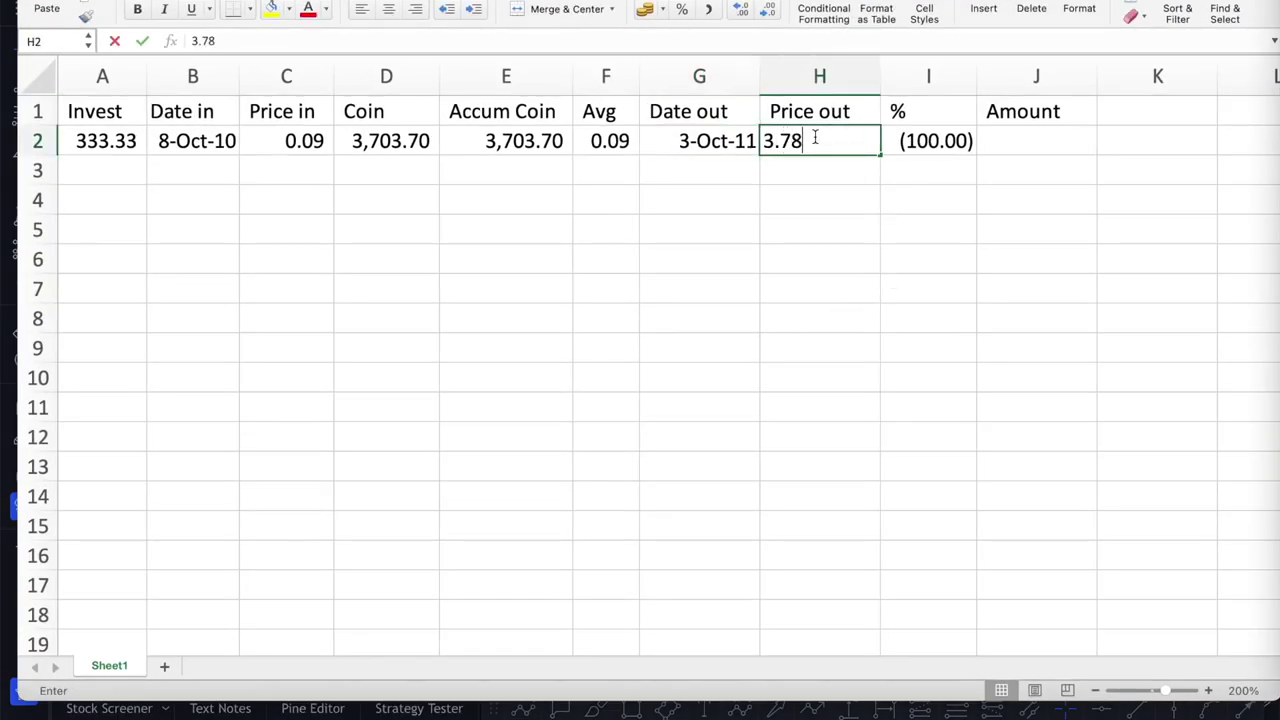
{"action": "key", "text": "Return"}
{"action": "left_click_drag", "start_coordinate": [977, 76], "coordinate": [986, 76]}
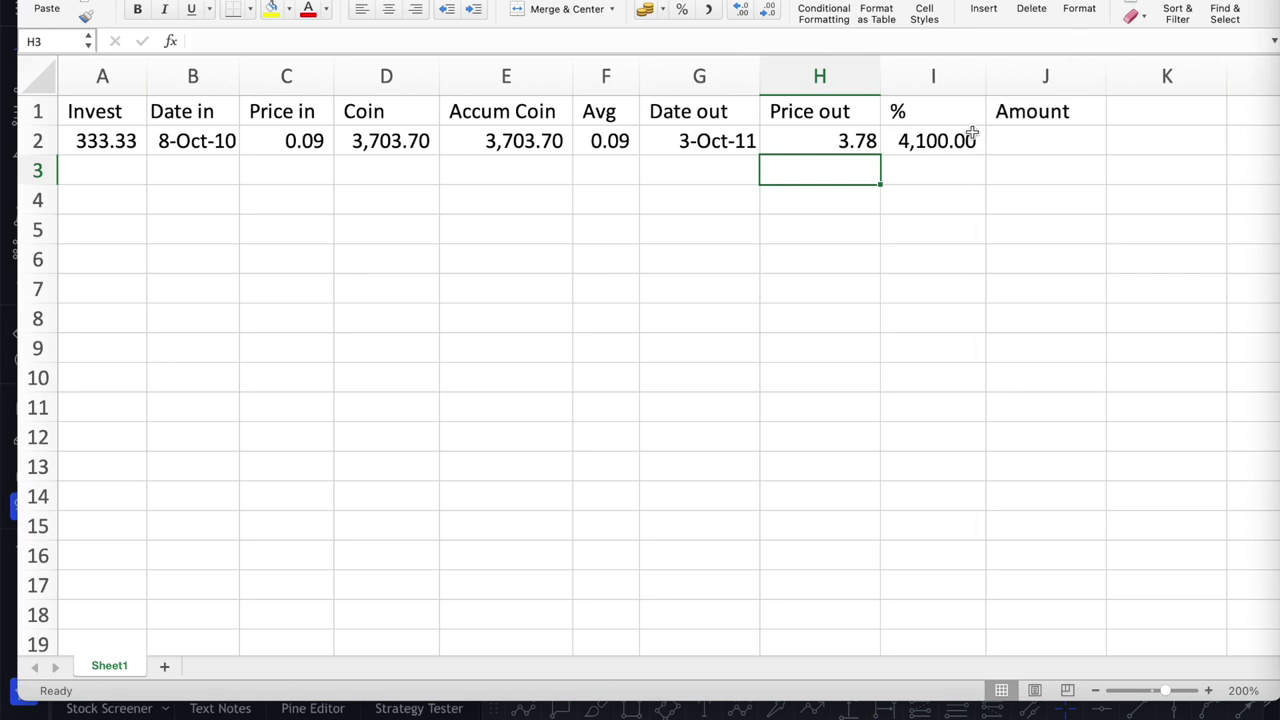
{"action": "left_click", "coordinate": [957, 144]}
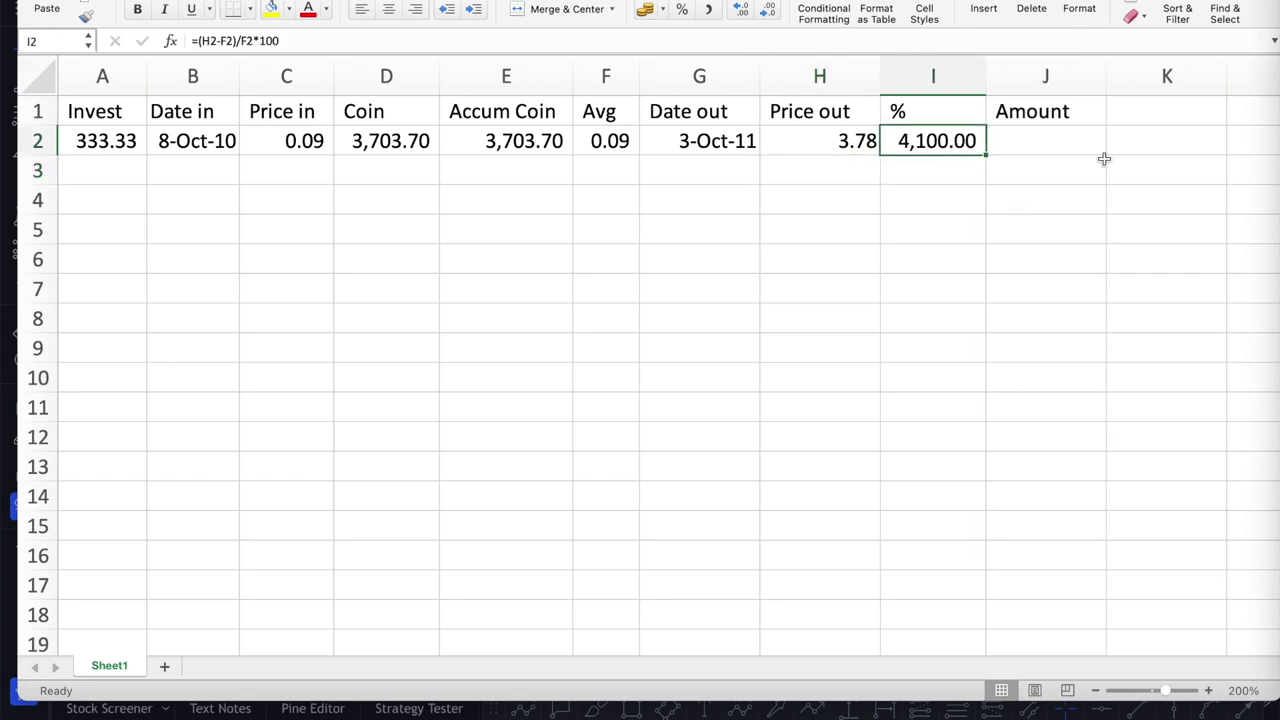
Enter the formula =A2+((H2-F2)*E2) in J2 for the first trade's Amount
{"action": "left_click", "coordinate": [1049, 142]}
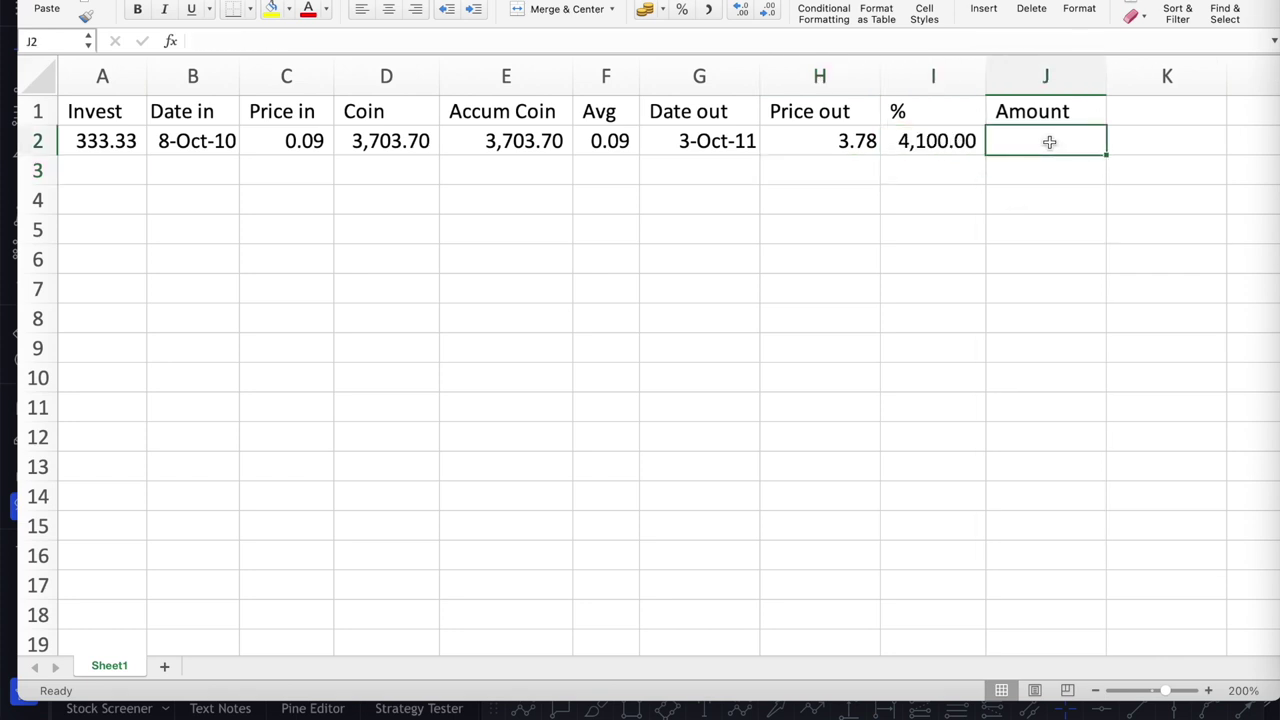
{"action": "type", "text": "="}
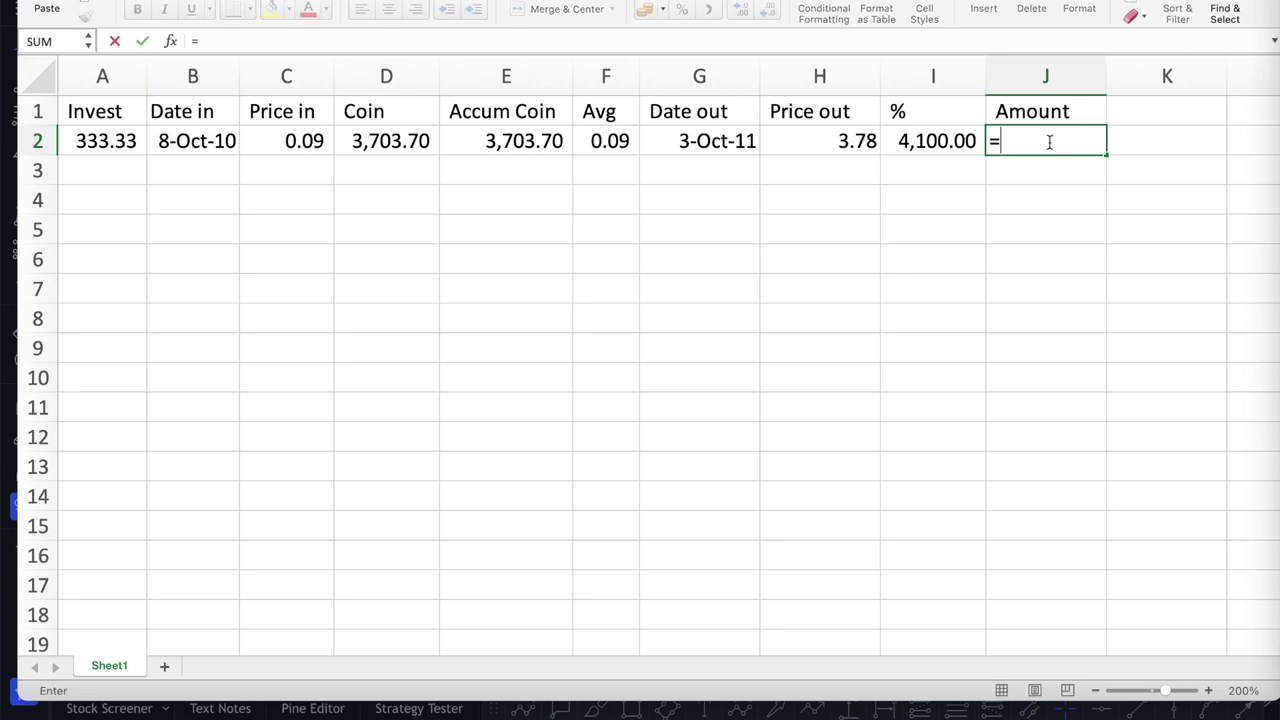
{"action": "key", "text": "Left"}
{"action": "key", "text": "Left"}
{"action": "key", "text": "Left"}
{"action": "key", "text": "Left"}
{"action": "key", "text": "Left"}
{"action": "key", "text": "Left"}
{"action": "key", "text": "Left"}
{"action": "key", "text": "Left"}
{"action": "key", "text": "Left"}
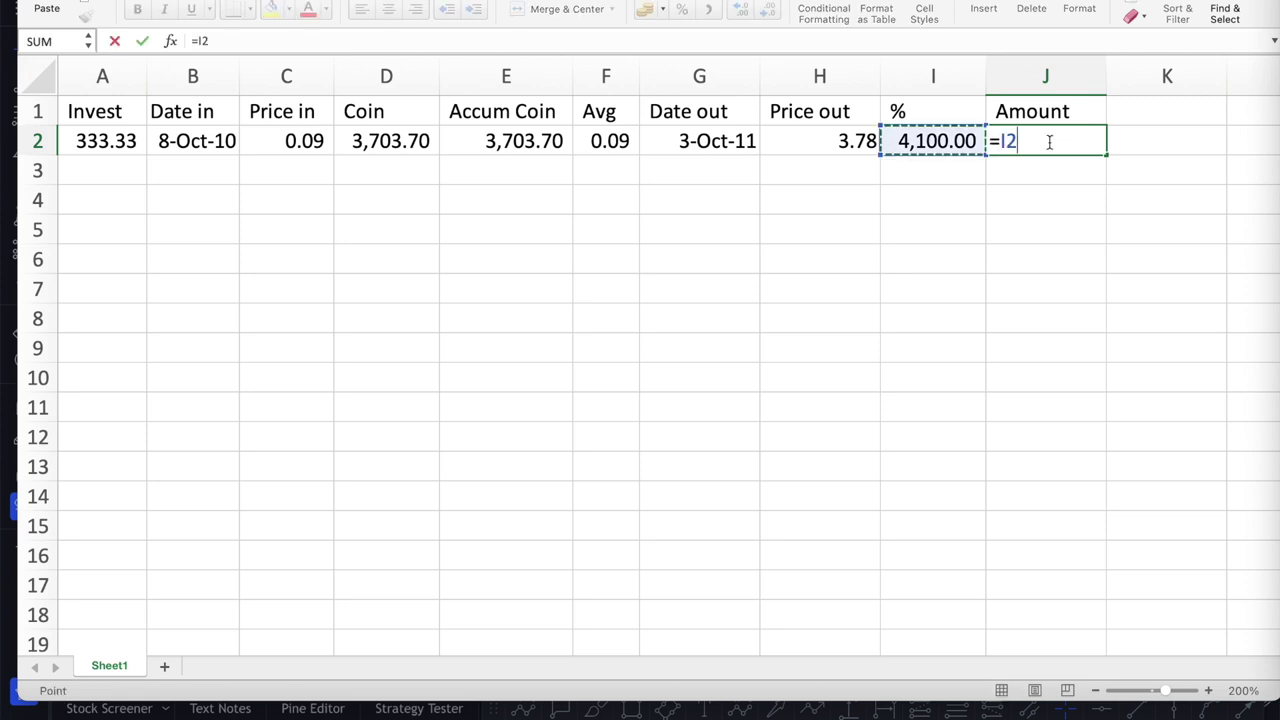
{"action": "type", "text": "+("}
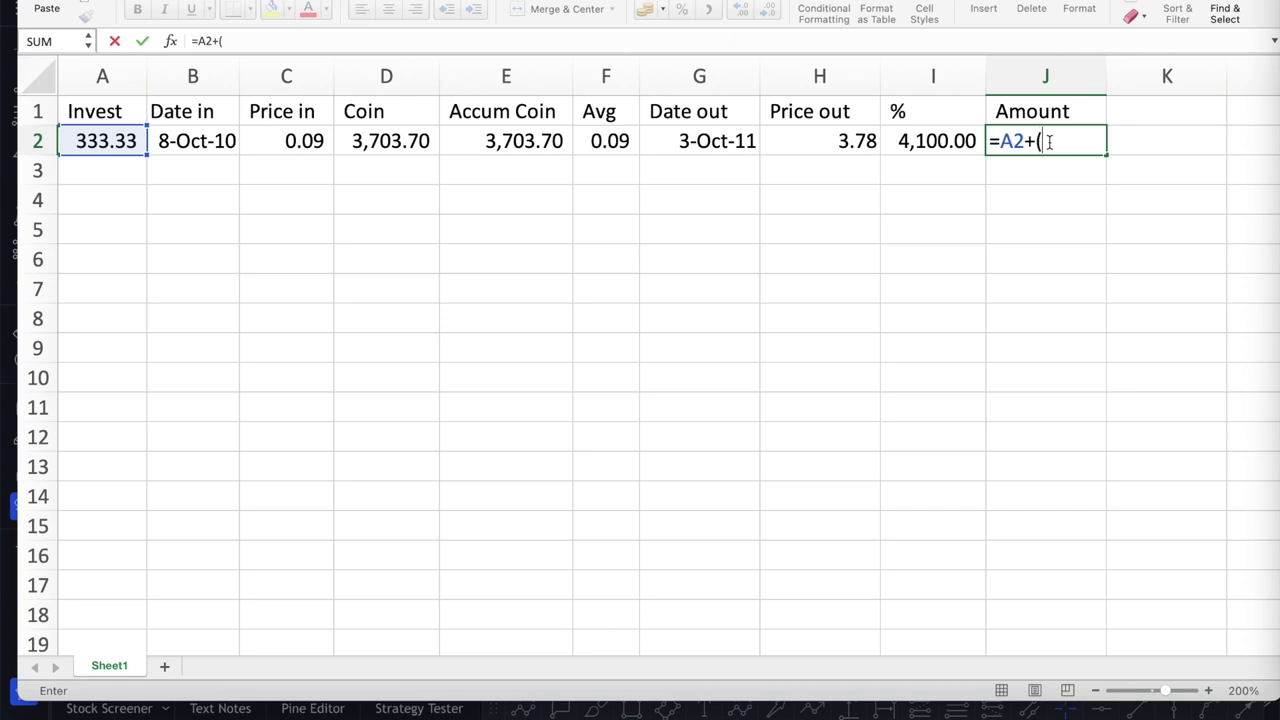
{"action": "type", "text": "(H2-F2)*E2)"}
{"action": "left_click", "coordinate": [222, 40]}
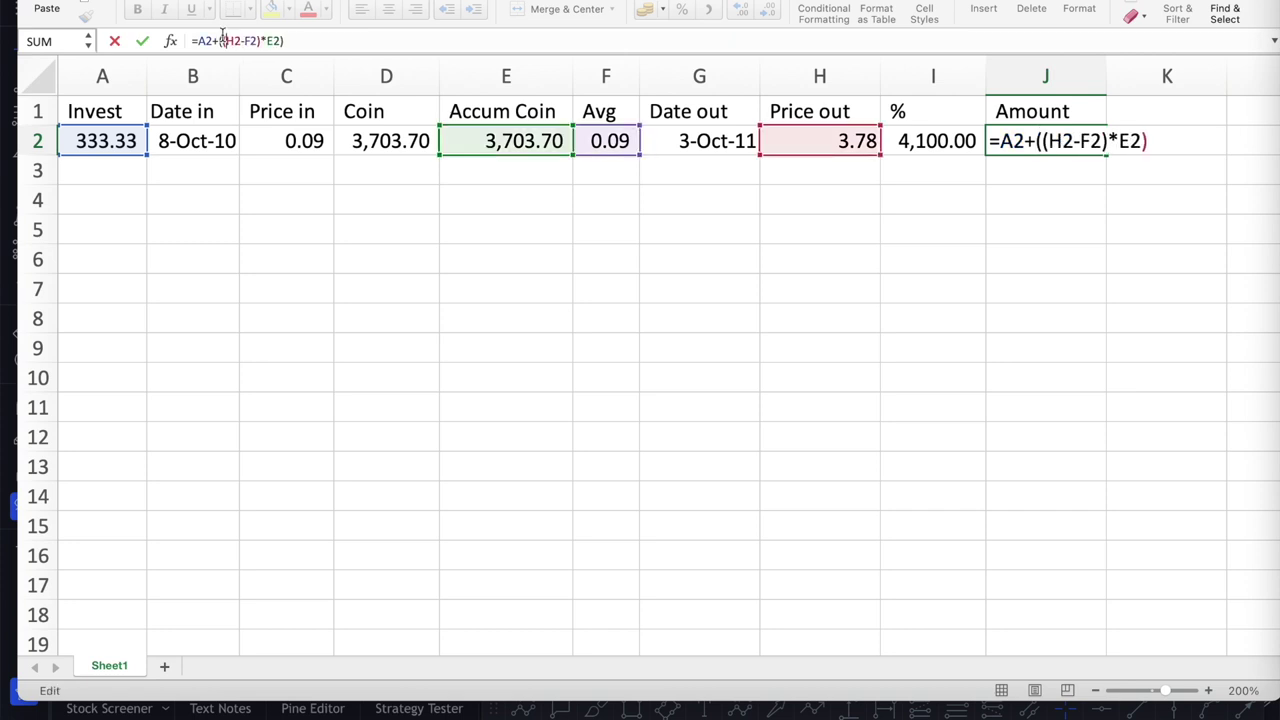
{"action": "key", "text": "Return"}
{"action": "key", "text": "Up"}
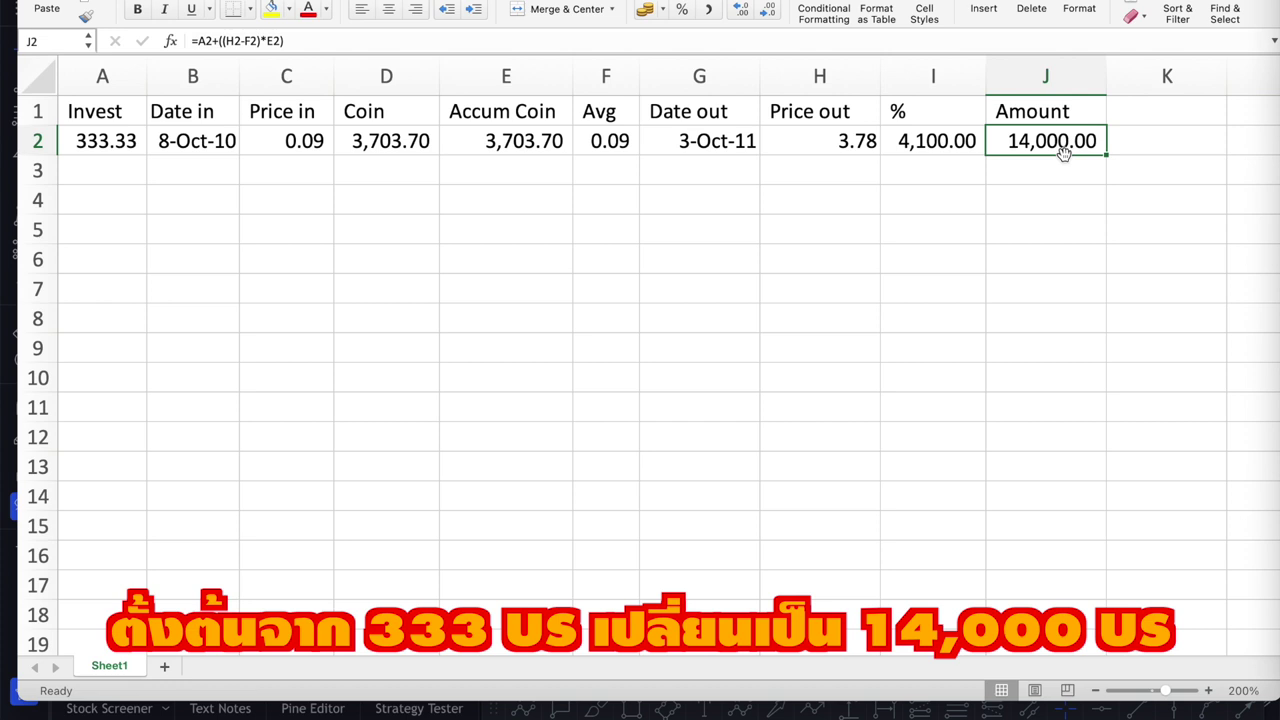
Add the column header WD in K1
{"action": "left_click", "coordinate": [1143, 115]}
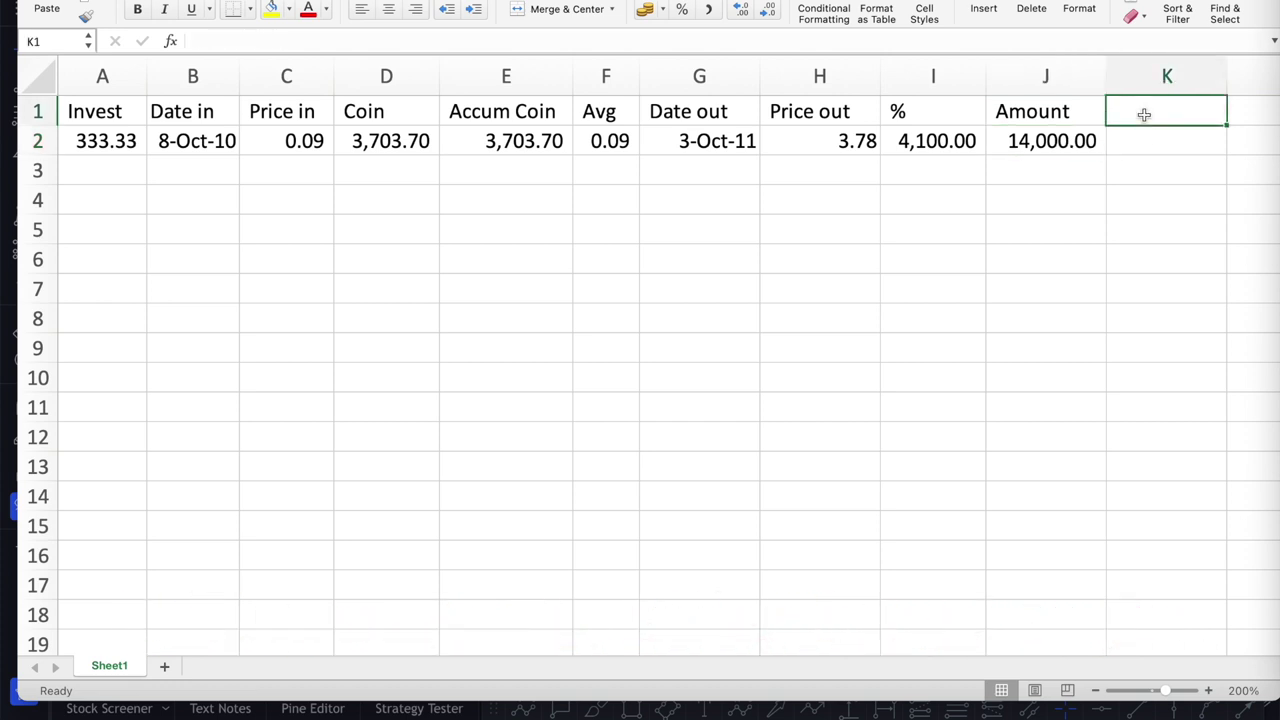
{"action": "type", "text": "WD"}
{"action": "key", "text": "Return"}
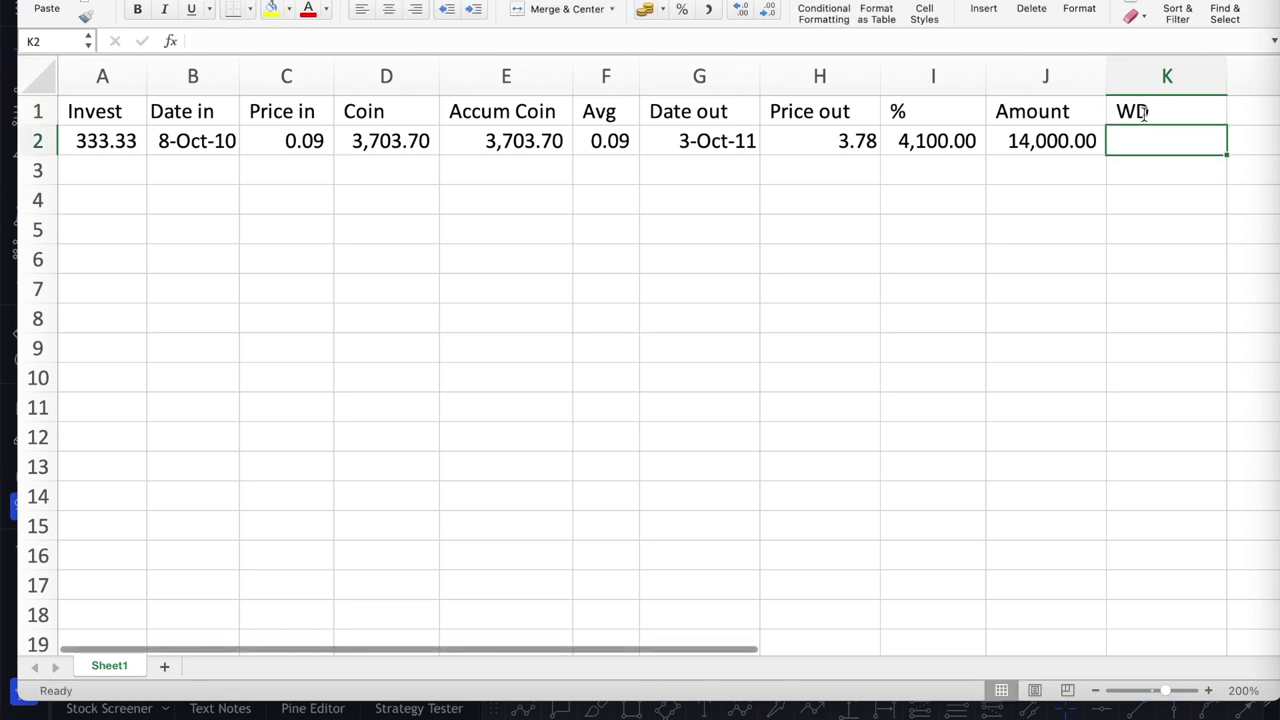
Enter the formula =J2*.3 in K2 for the first trade's WD value
{"action": "type", "text": "="}
{"action": "key", "text": "Left"}
{"action": "type", "text": "*."}
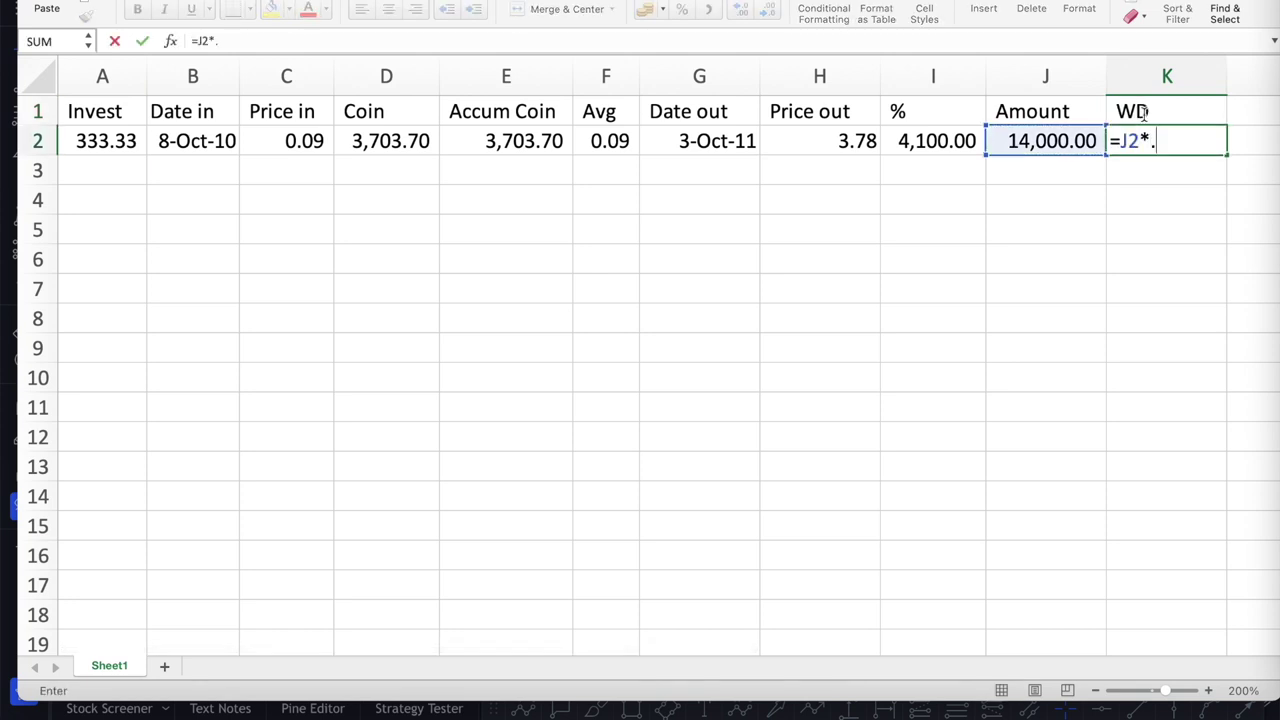
{"action": "type", "text": "3"}
{"action": "key", "text": "Return"}
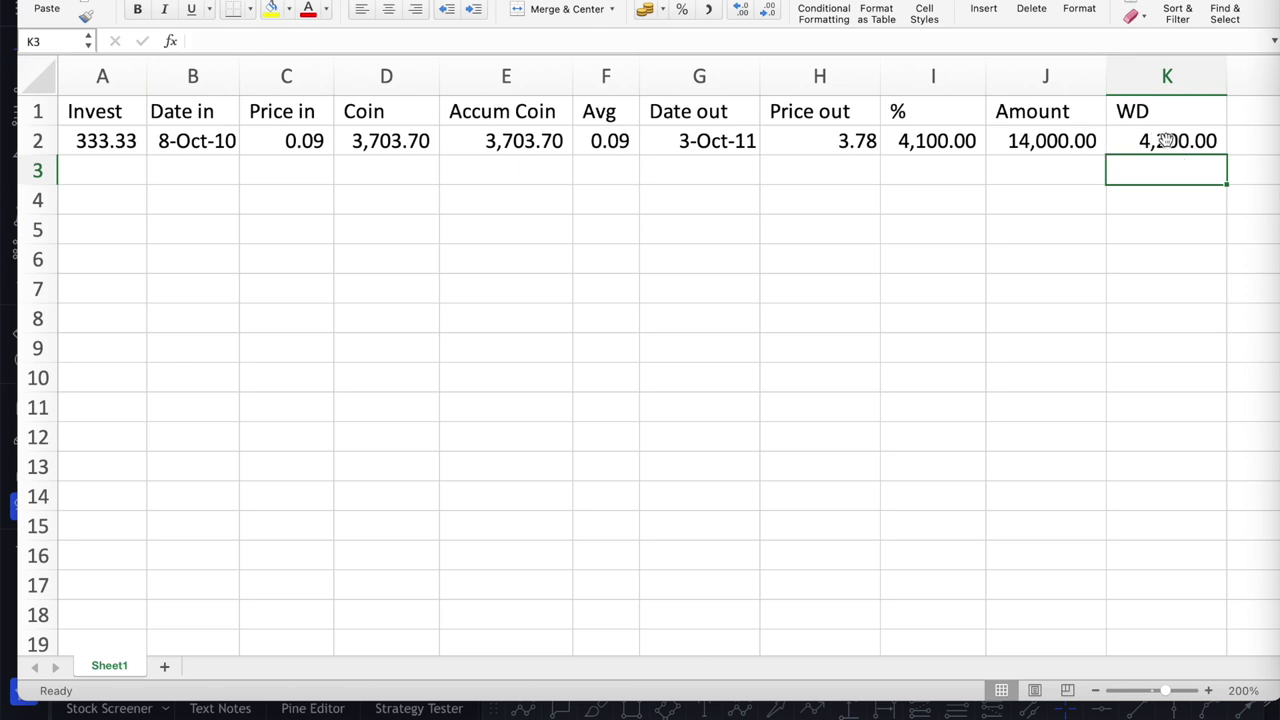
Narrow the WD column slightly and set K2 to 4,000
{"action": "left_click_drag", "start_coordinate": [1227, 77], "coordinate": [1212, 77]}
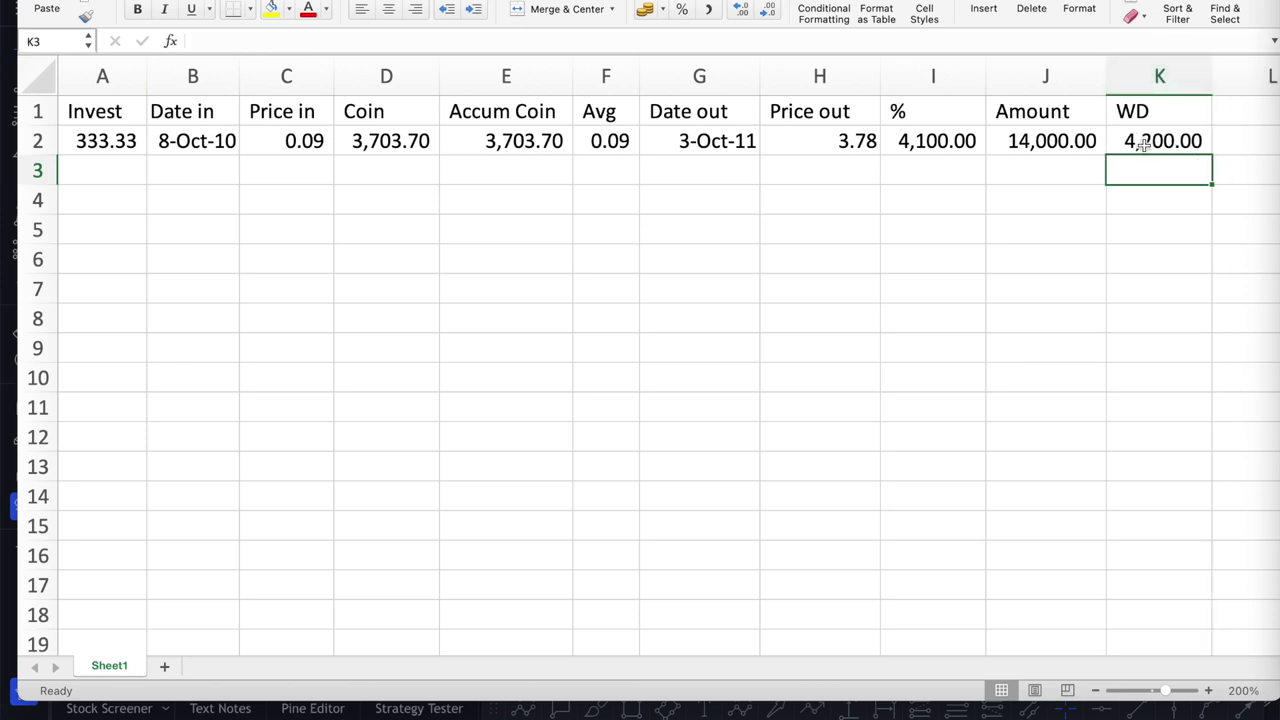
{"action": "left_click", "coordinate": [1143, 145]}
{"action": "type", "text": "400"}
{"action": "key", "text": "Return"}
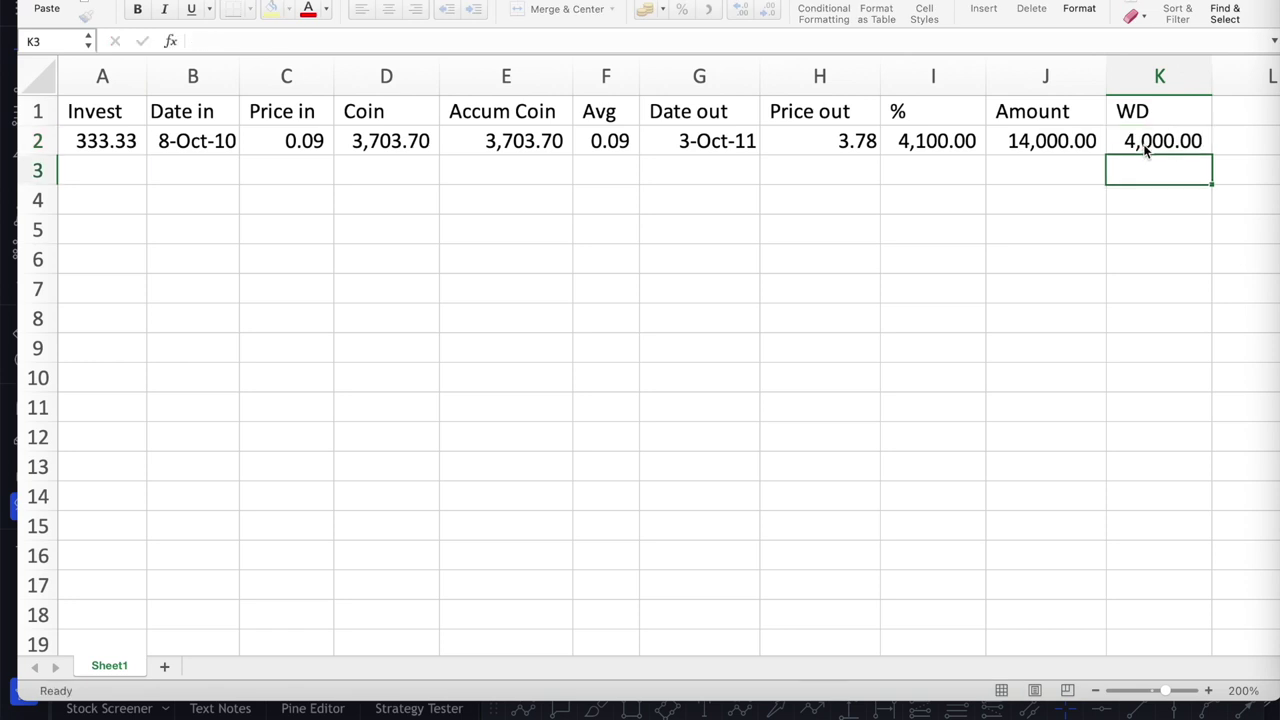
Add the column header Balance in L1
{"action": "left_click", "coordinate": [1230, 116]}
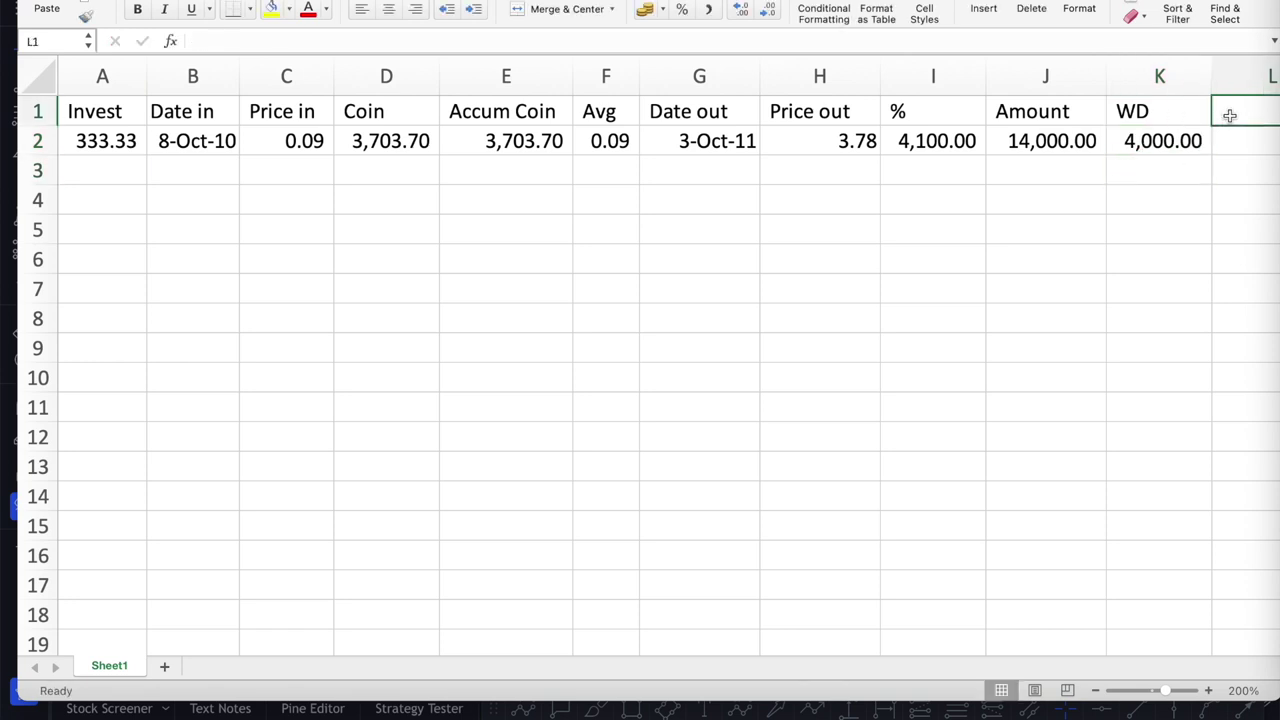
{"action": "type", "text": "BLANCE"}
{"action": "key", "text": "BackSpace"}
{"action": "key", "text": "BackSpace"}
{"action": "key", "text": "BackSpace"}
{"action": "key", "text": "BackSpace"}
{"action": "key", "text": "BackSpace"}
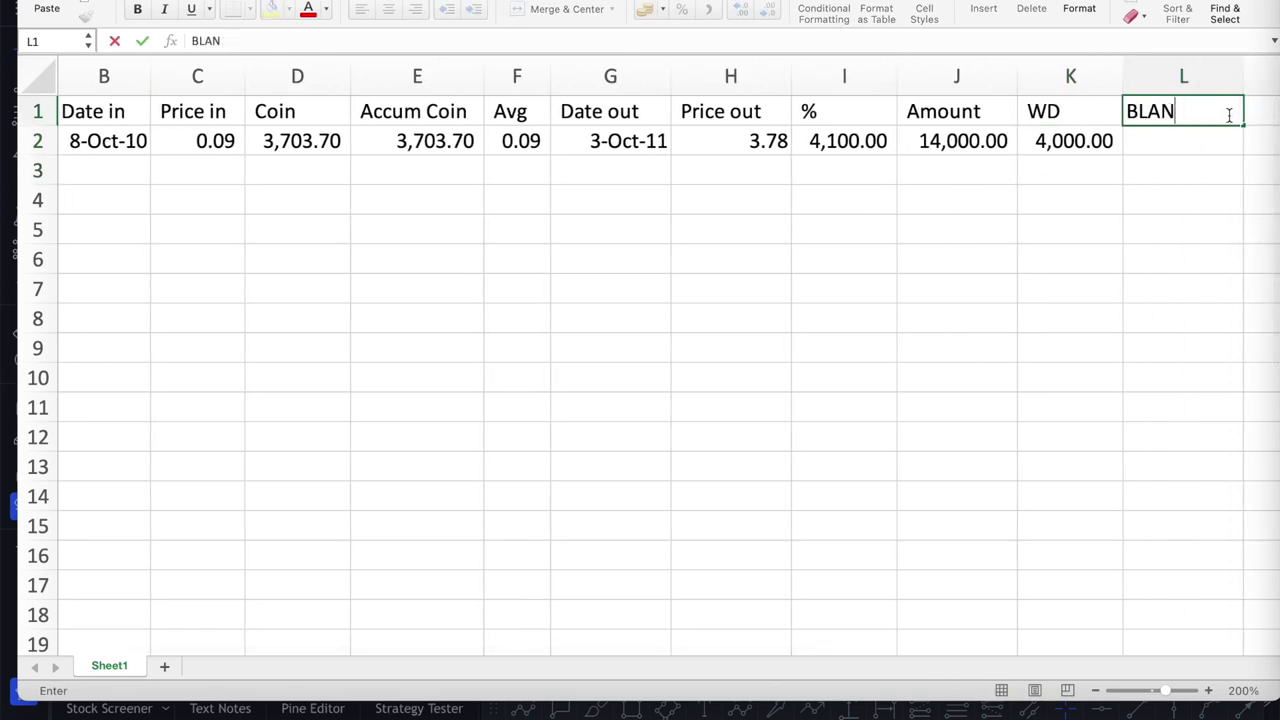
{"action": "type", "text": "alance"}
{"action": "key", "text": "Return"}
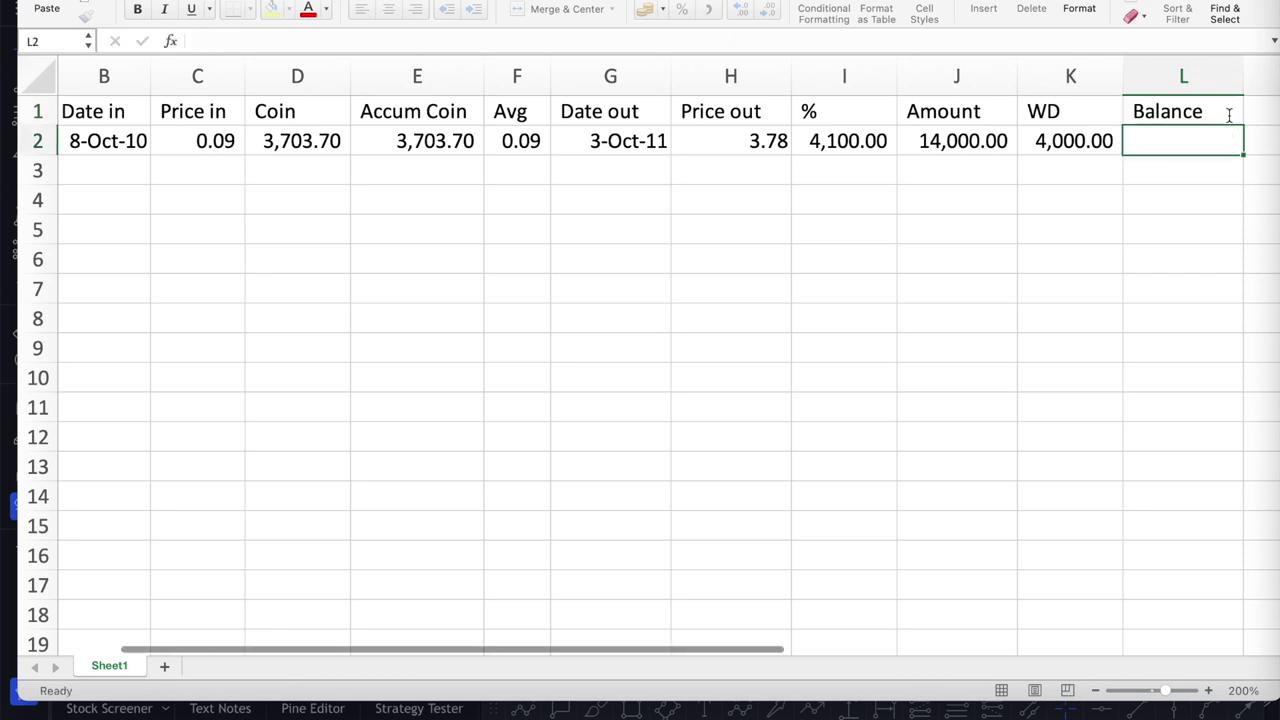
Enter the formula =J2-K2 in L2 for the first trade's Balance
{"action": "type", "text": "="}
{"action": "key", "text": "Left"}
{"action": "key", "text": "Left"}
{"action": "type", "text": "-"}
{"action": "key", "text": "Left"}
{"action": "key", "text": "Return"}
Add a THB column in M1 and enter the conversion formula =J2*30 in M2
{"action": "scroll", "coordinate": [1094, 183], "scroll_direction": "down", "scroll_amount": 3}
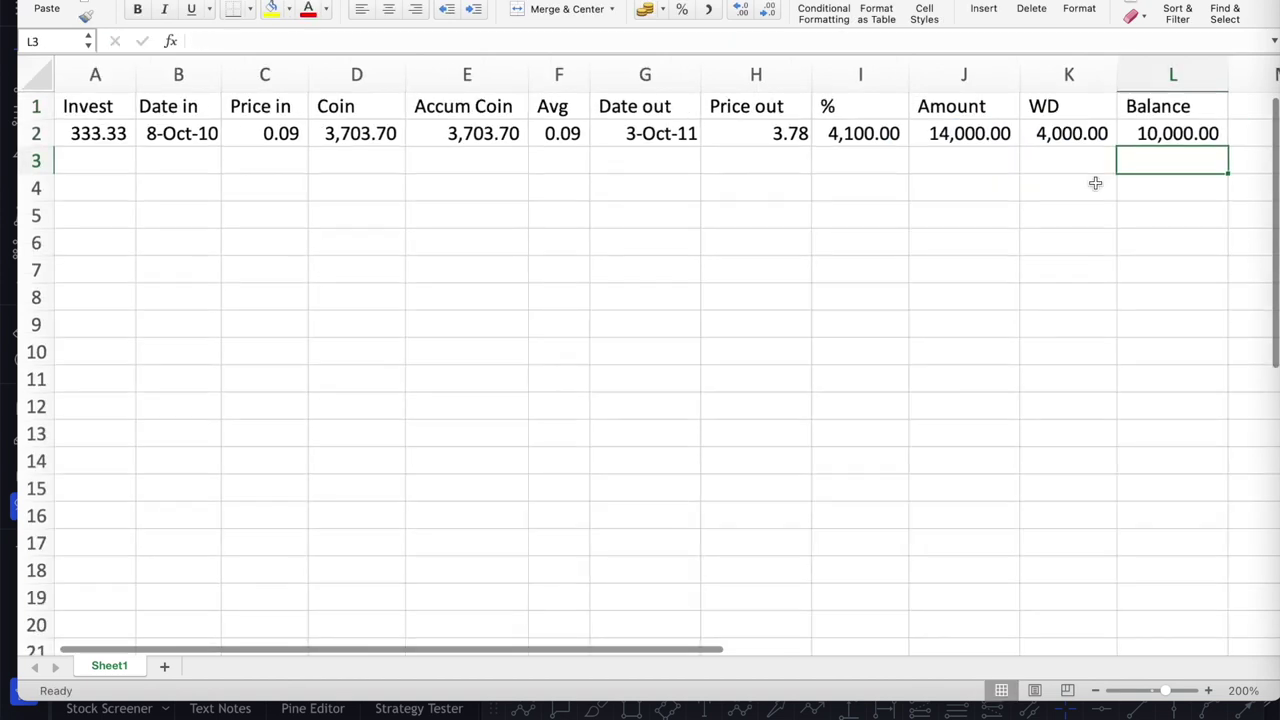
{"action": "left_click", "coordinate": [1226, 100]}
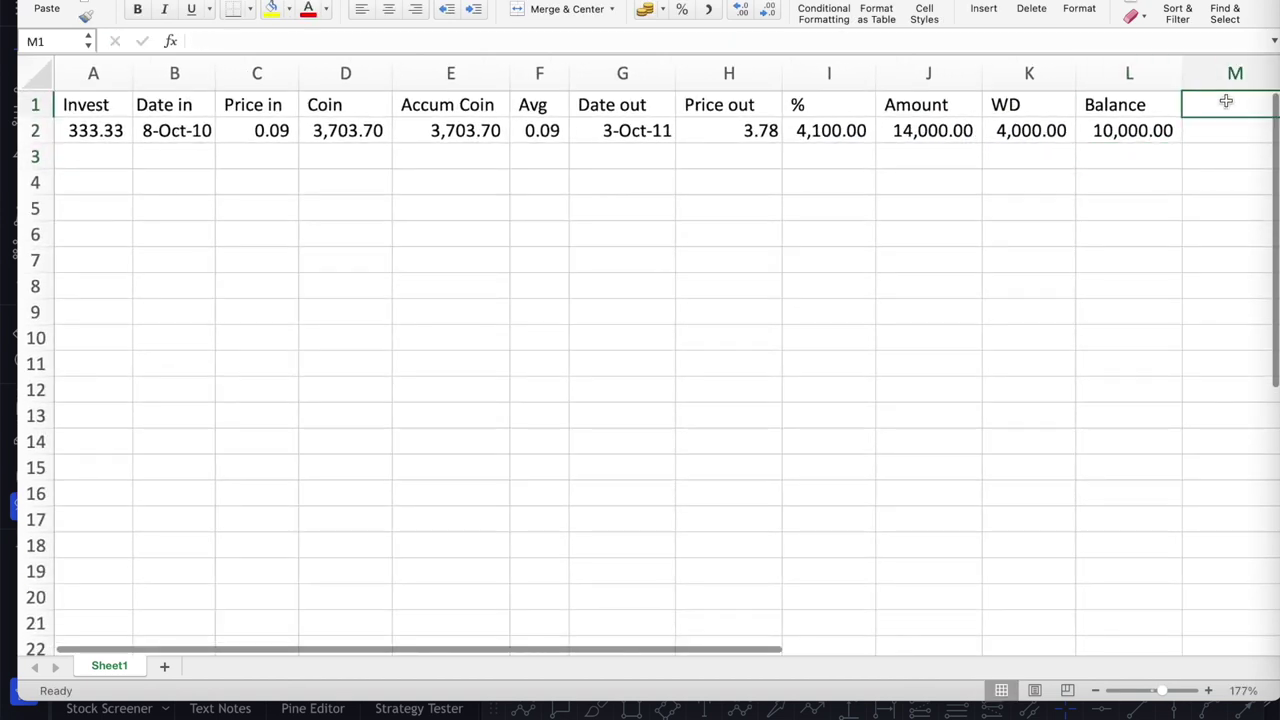
{"action": "type", "text": "THB"}
{"action": "key", "text": "Return"}
{"action": "type", "text": "="}
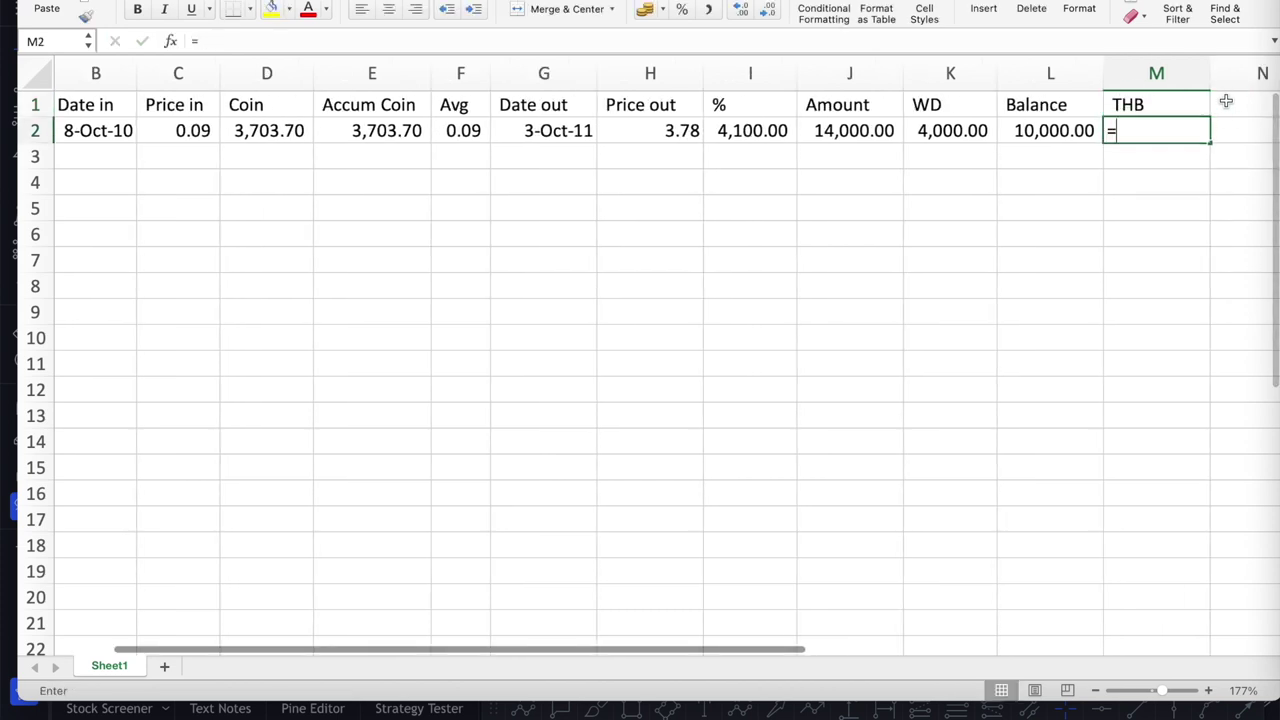
{"action": "key", "text": "Left"}
{"action": "key", "text": "Left"}
{"action": "key", "text": "Left"}
{"action": "type", "text": "*"}
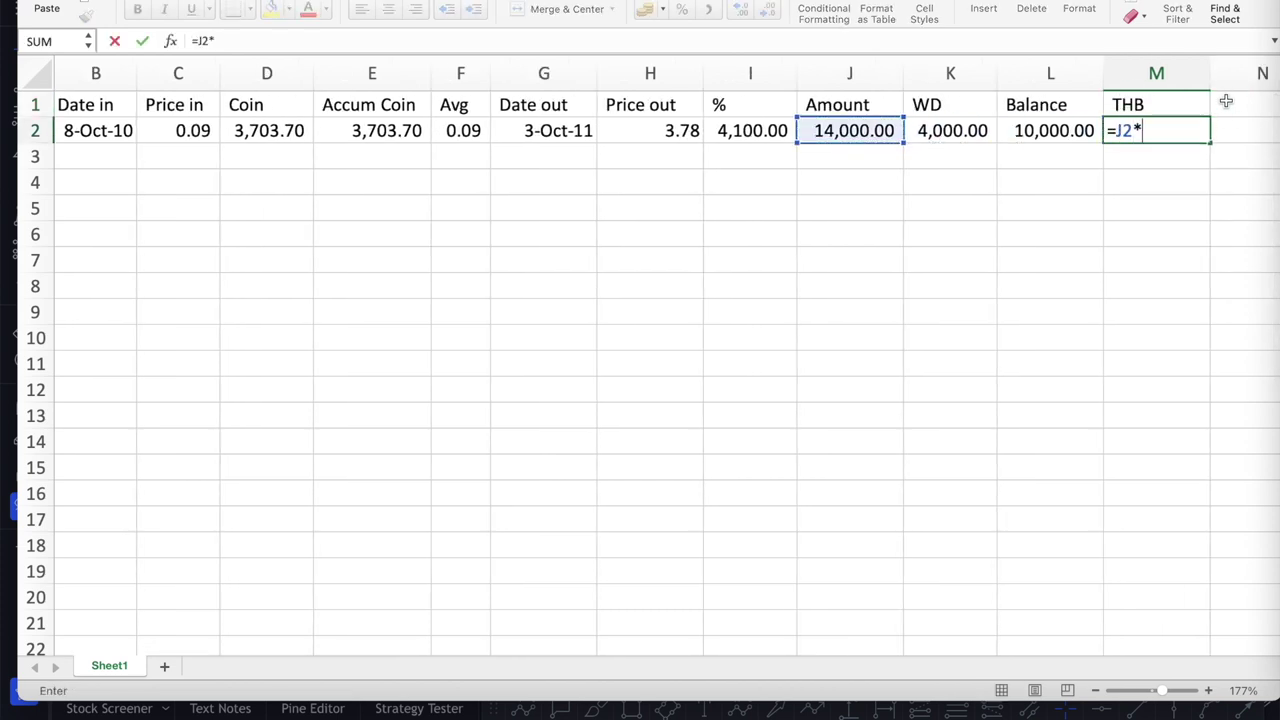
{"action": "type", "text": "30"}
{"action": "key", "text": "Return"}
Enter 10000 as the second trade's Invest amount in A3
{"action": "scroll", "coordinate": [954, 183], "scroll_direction": "left", "scroll_amount": 2}
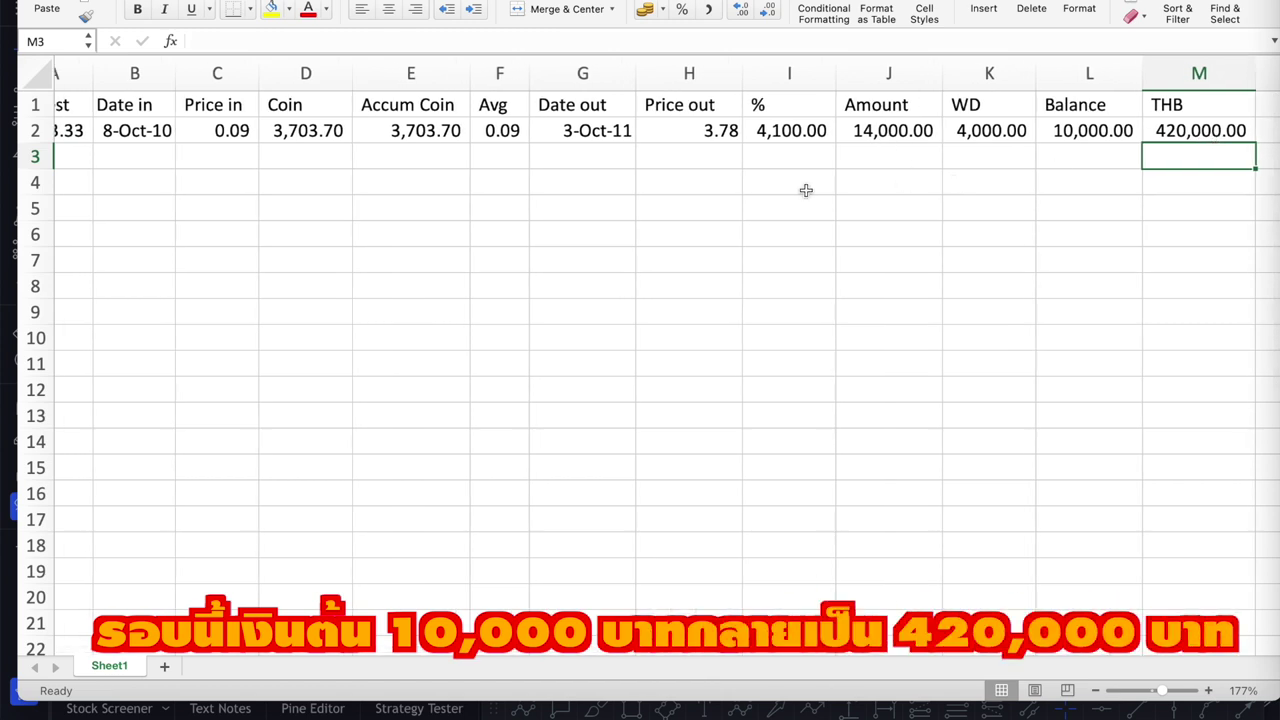
{"action": "scroll", "coordinate": [807, 190], "scroll_direction": "left", "scroll_amount": 1}
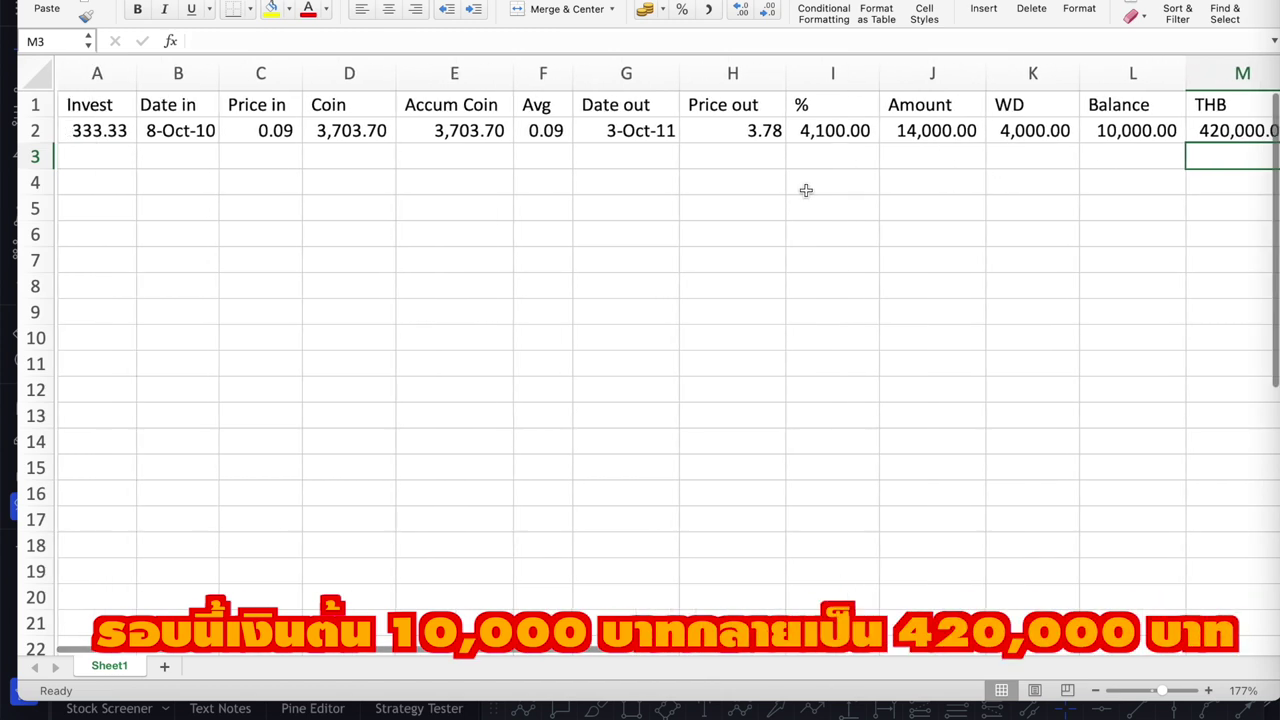
{"action": "left_click", "coordinate": [1127, 138]}
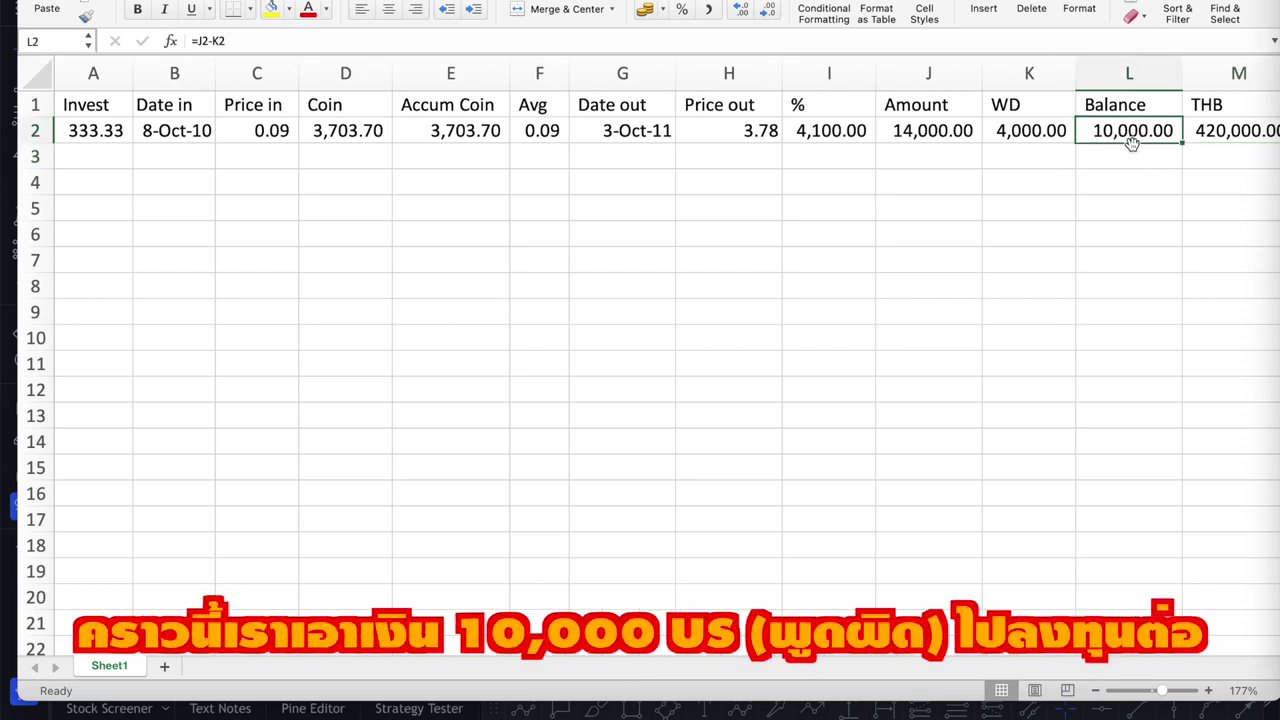
{"action": "left_click", "coordinate": [100, 160]}
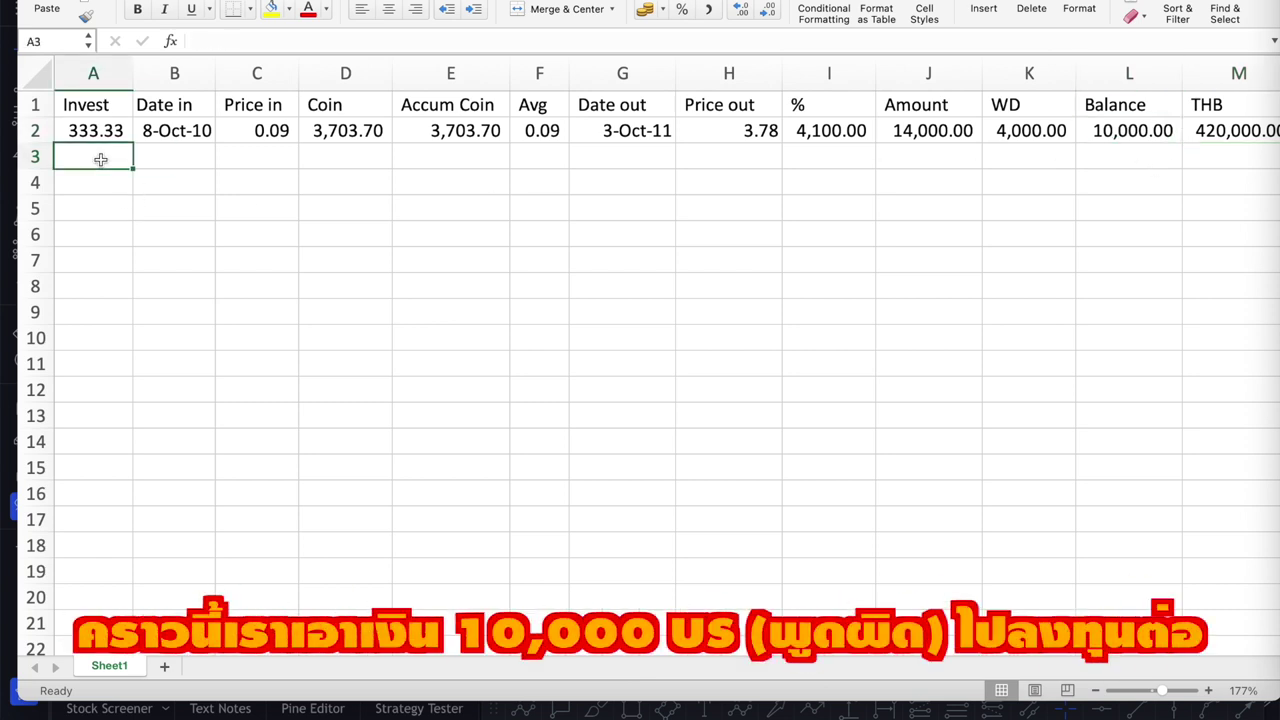
{"action": "type", "text": "10000"}
{"action": "key", "text": "Tab"}
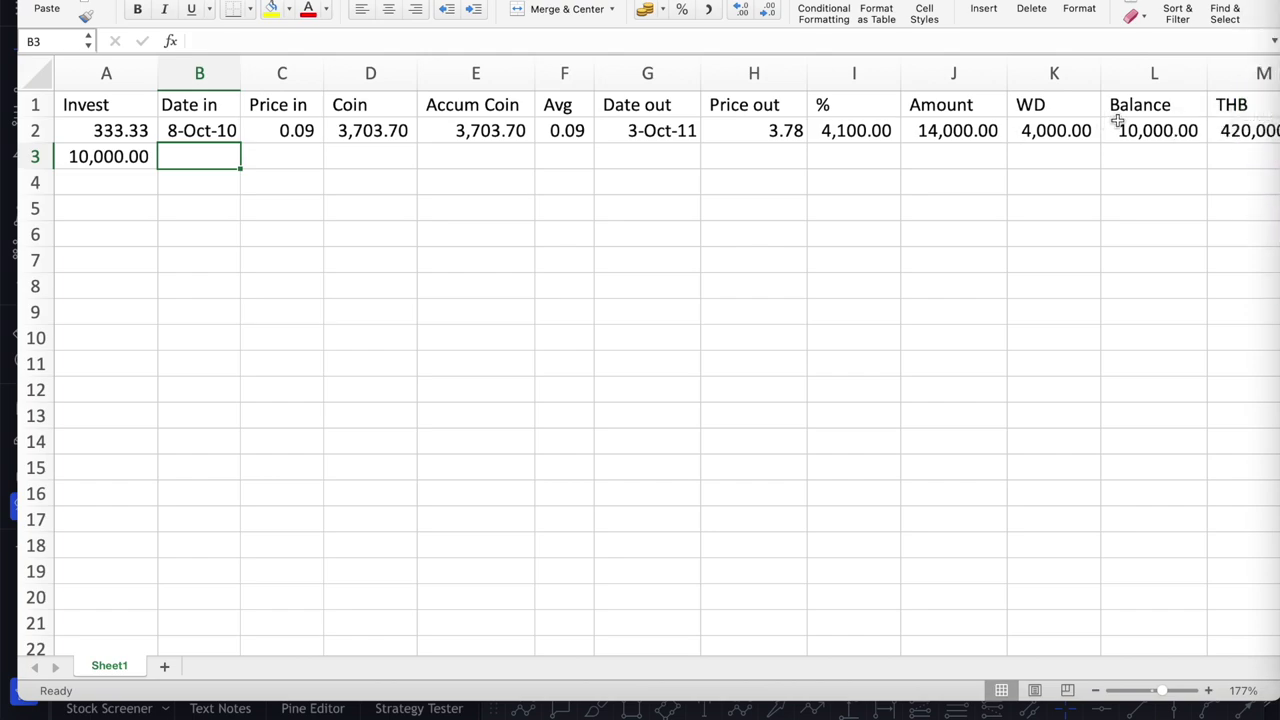
Locate the 2012 green-band start on the weekly BTCUSD chart and enter 18 Jun 2012 and 6.80 as the second trade's Date in and Price in
{"action": "key", "text": "ctrl+Up"}
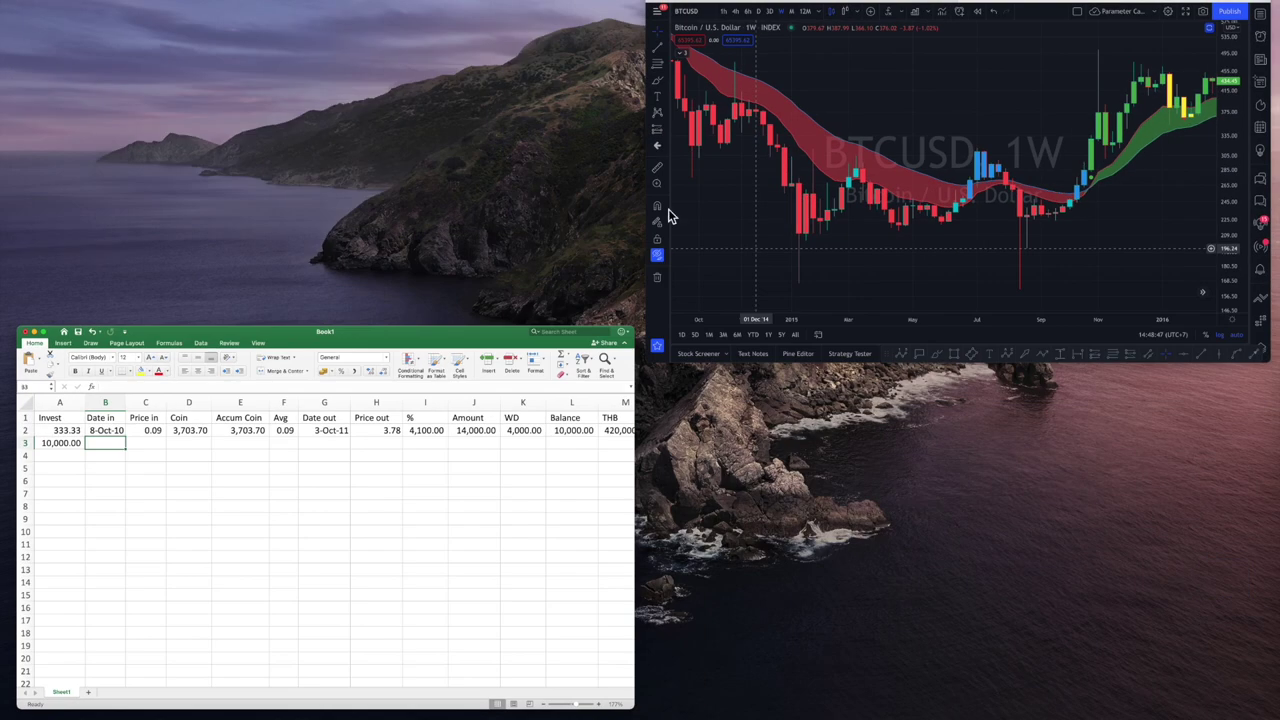
{"action": "left_click", "coordinate": [800, 200]}
{"action": "scroll", "coordinate": [741, 383], "scroll_direction": "down", "scroll_amount": 10}
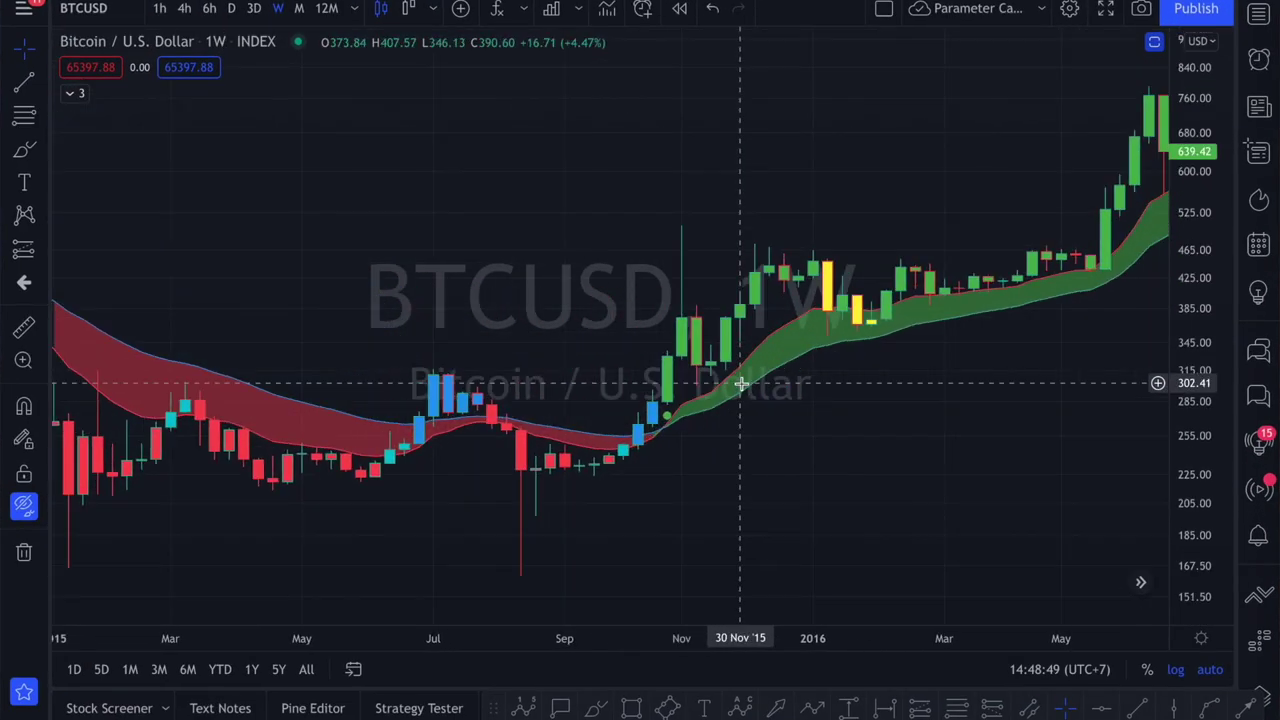
{"action": "scroll", "coordinate": [270, 470], "scroll_direction": "up", "scroll_amount": 5}
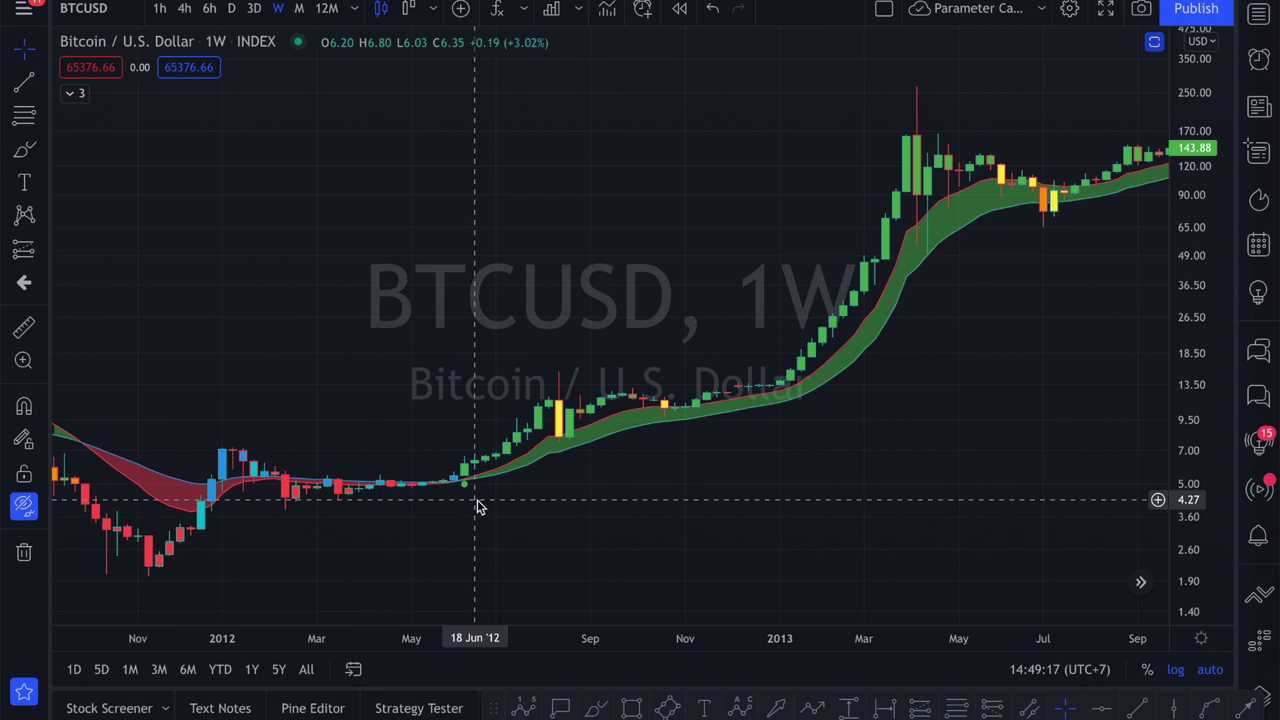
{"action": "key", "text": "super+Tab"}
{"action": "left_click", "coordinate": [228, 150]}
{"action": "type", "text": "18"}
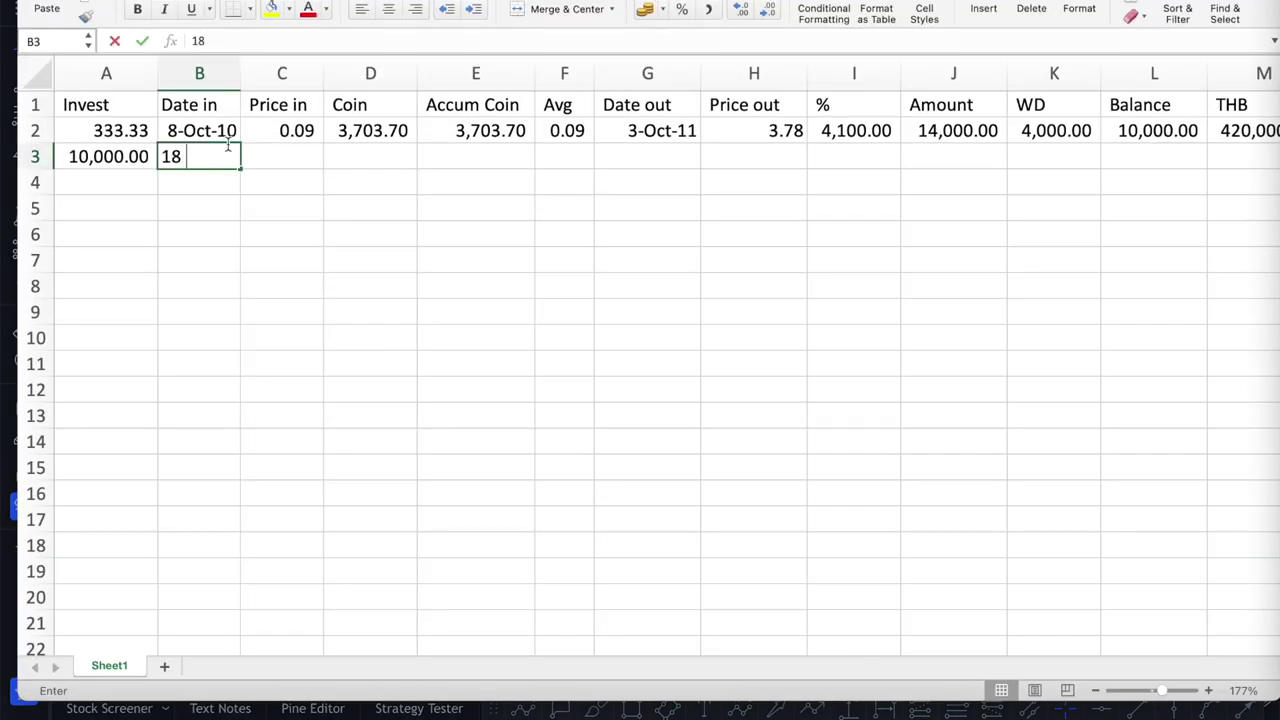
{"action": "type", "text": " Jun 2012"}
{"action": "key", "text": "super+Tab"}
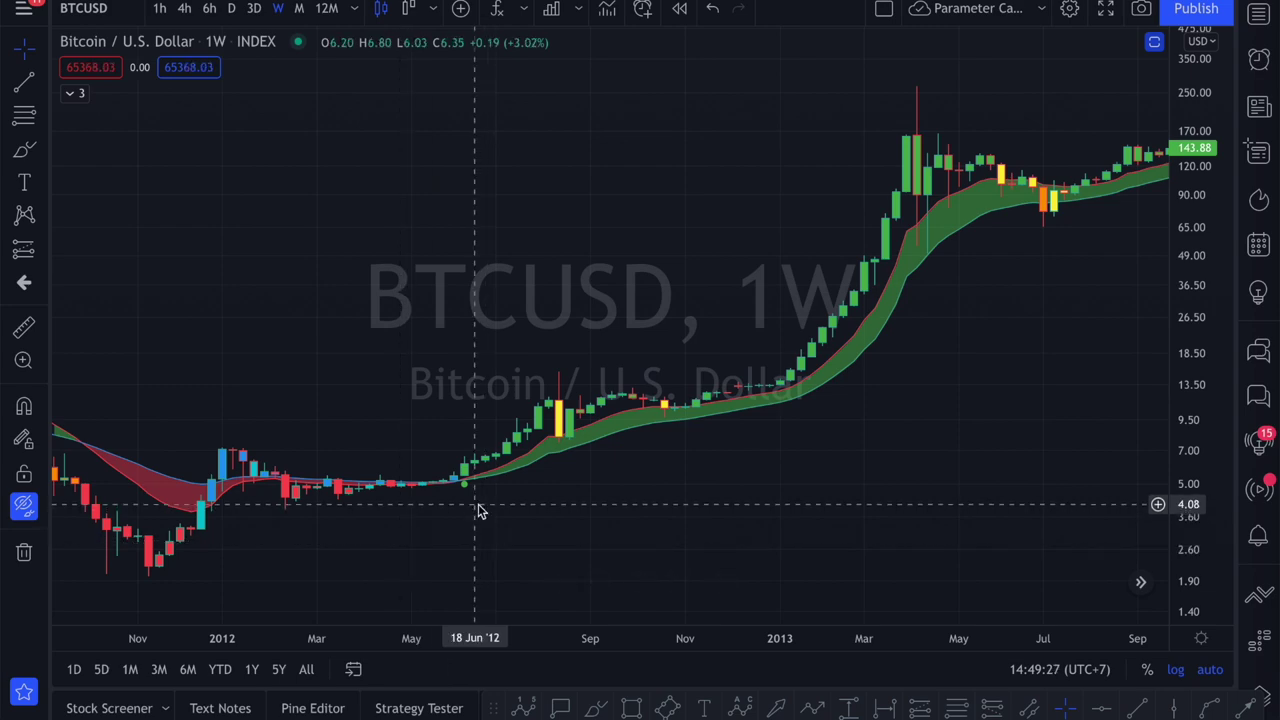
{"action": "key", "text": "super+Tab"}
Copy the Coin formula from D2 to D3 and set the Accum Coin cell E3 to =D3
{"action": "key", "text": "super+c"}
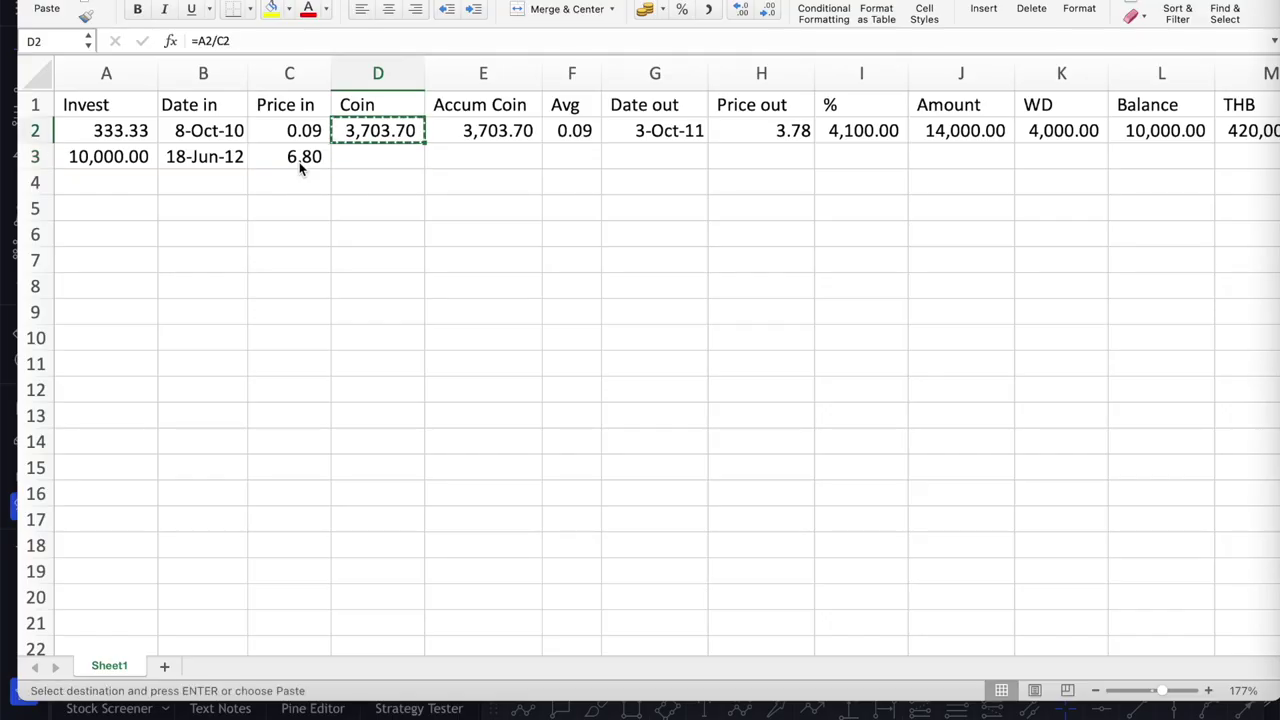
{"action": "key", "text": "Down"}
{"action": "key", "text": "super+v"}
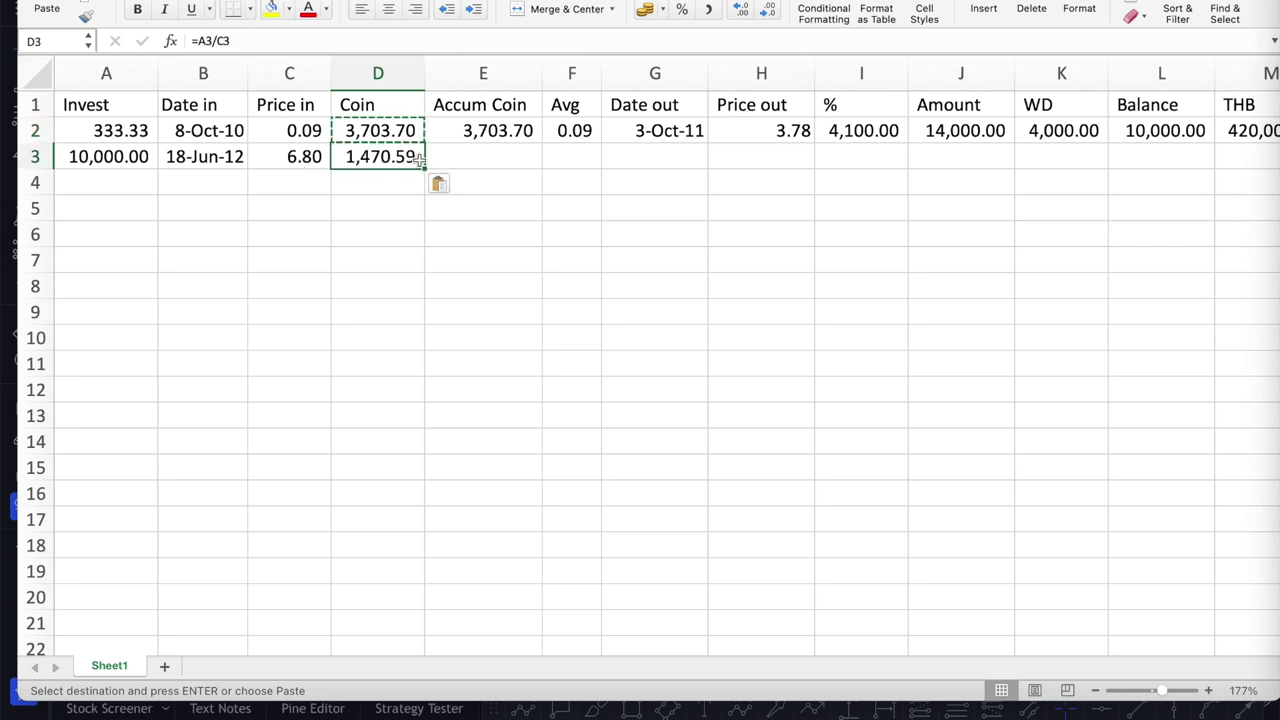
{"action": "left_click", "coordinate": [480, 162]}
{"action": "type", "text": "="}
{"action": "key", "text": "Left"}
{"action": "key", "text": "Tab"}
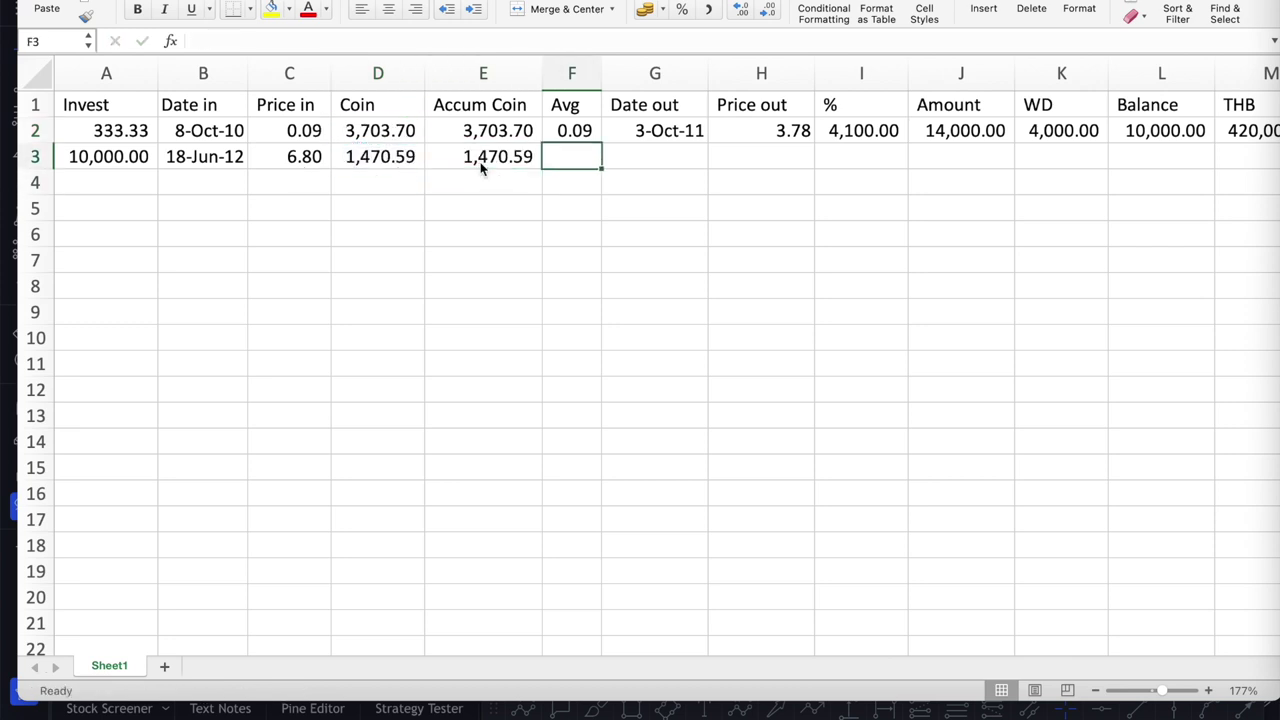
Set the second trade's Avg cell F3 to reference its Price in, =C3
{"action": "type", "text": "="}
{"action": "key", "text": "Left"}
{"action": "key", "text": "Left"}
{"action": "key", "text": "Left"}
{"action": "key", "text": "Return"}
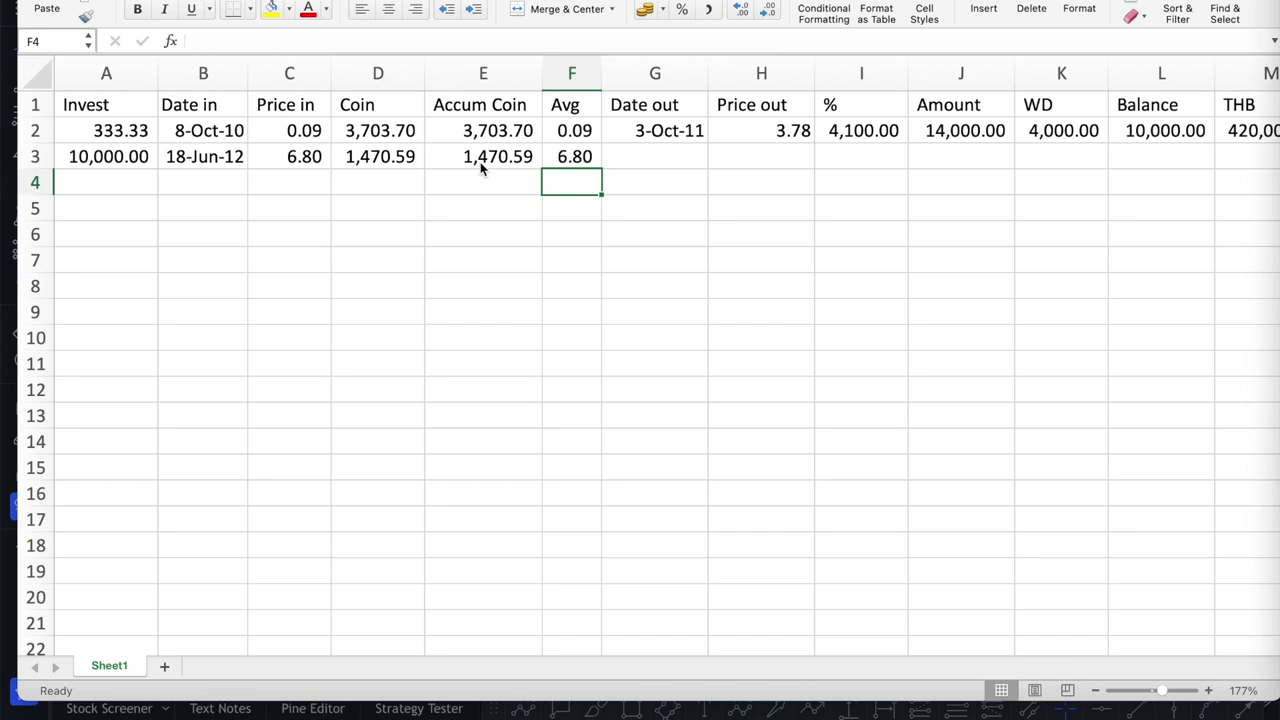
Locate the 2014 exit signal on the weekly BTCUSD chart and enter 5-May-14 and 419.4 as the second trade's Date out and Price out
{"action": "key", "text": "super+Tab"}
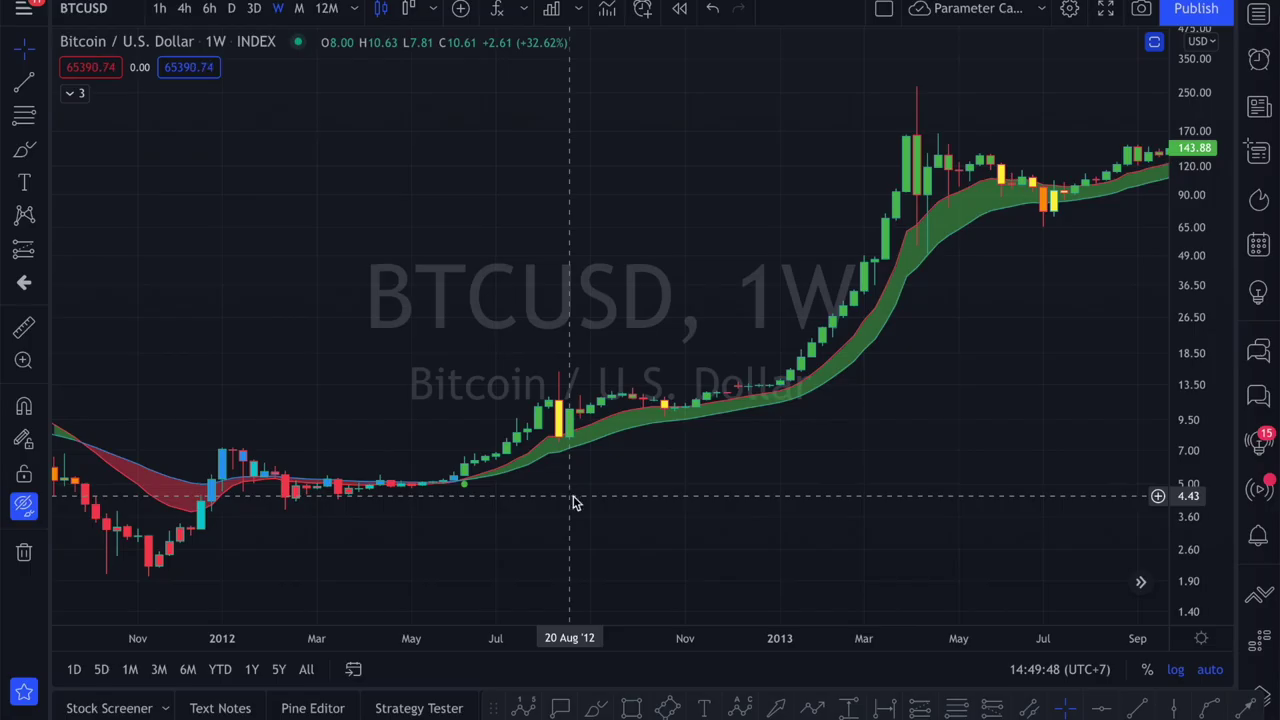
{"action": "scroll", "coordinate": [723, 460], "scroll_direction": "right", "scroll_amount": 5}
{"action": "scroll", "coordinate": [725, 460], "scroll_direction": "right", "scroll_amount": 10}
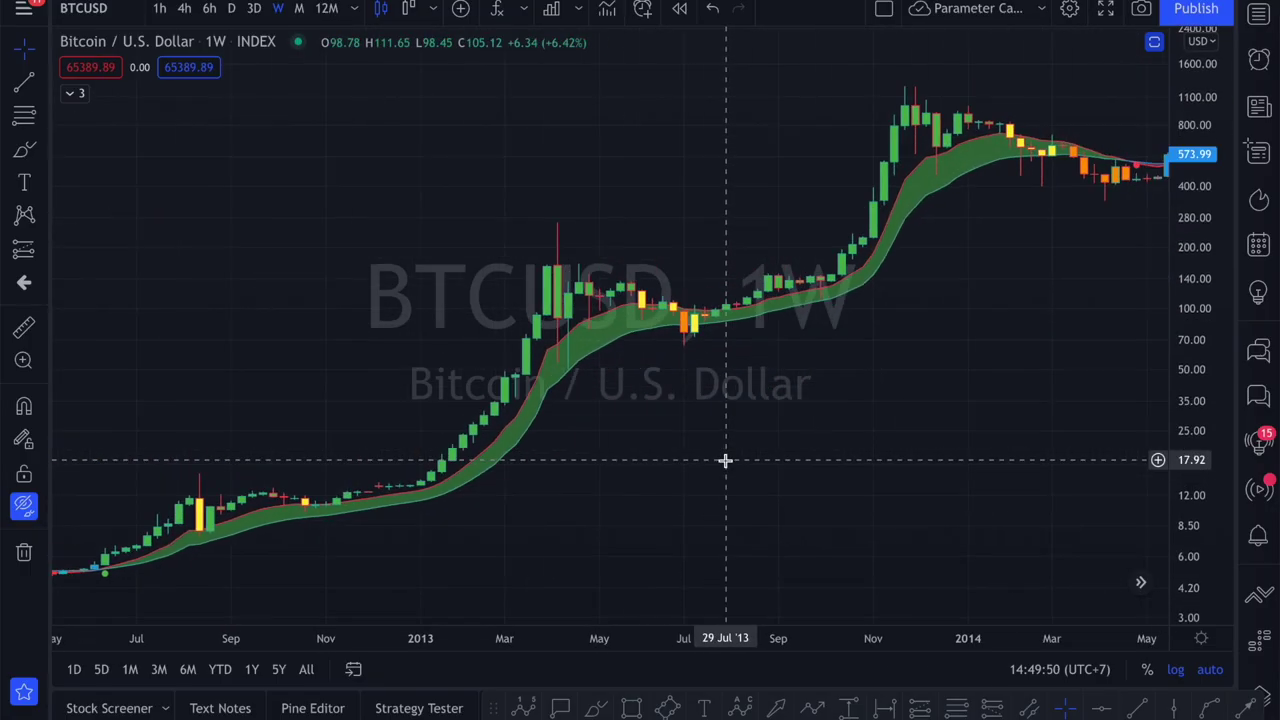
{"action": "scroll", "coordinate": [705, 380], "scroll_direction": "right", "scroll_amount": 10}
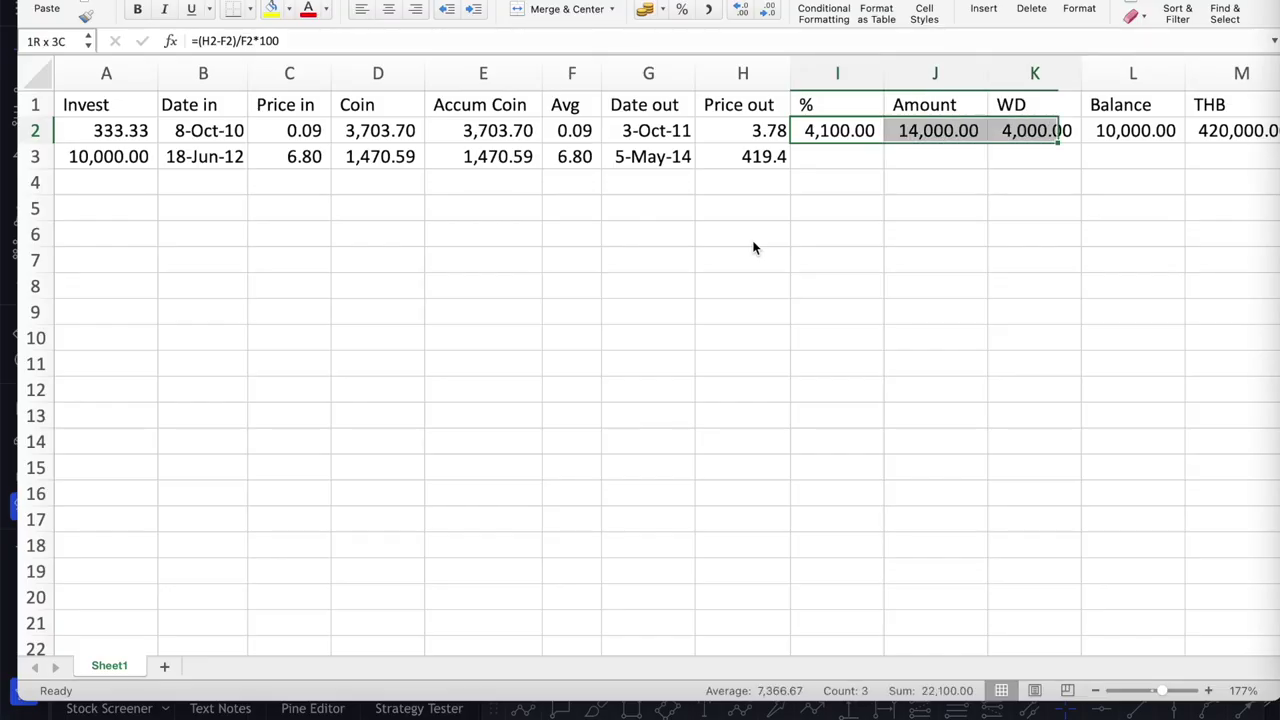
Copy the %, Amount, WD, Balance and THB cells I2:M2 into row 3 for the second trade
{"action": "key", "text": "shift+Right"}
{"action": "key", "text": "shift+Right"}
{"action": "key", "text": "ctrl+c"}
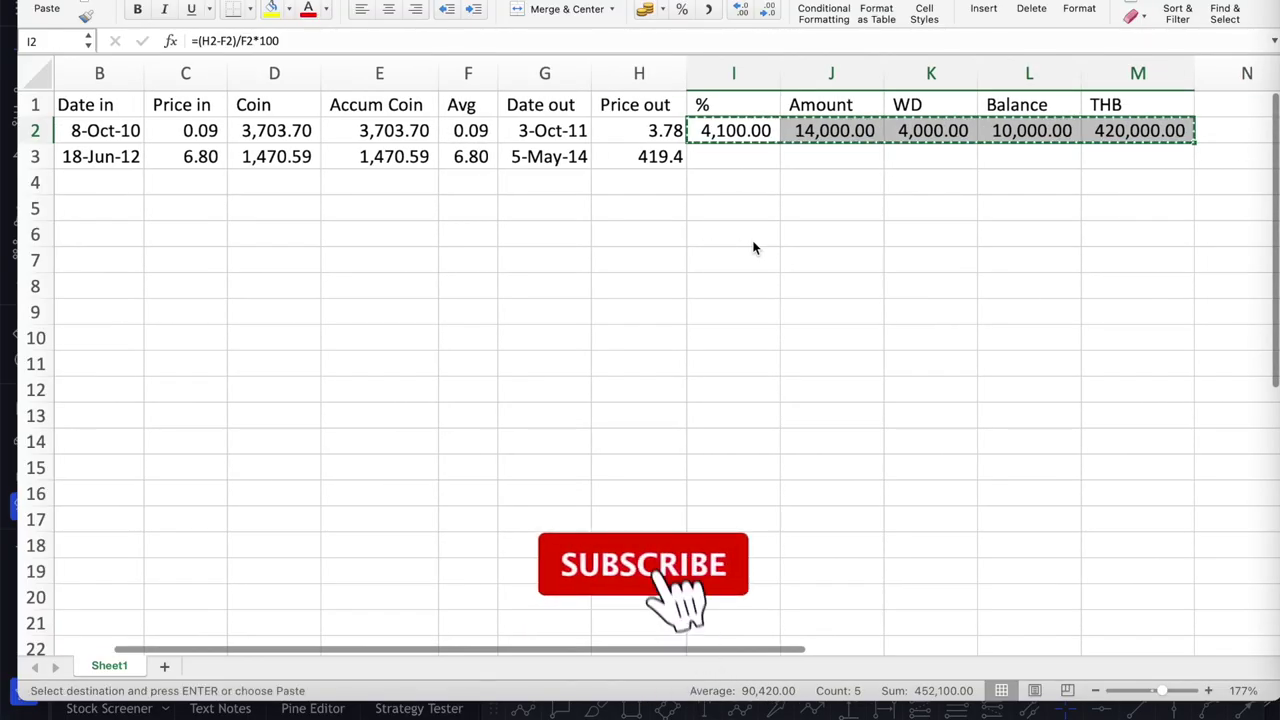
{"action": "key", "text": "Down"}
{"action": "key", "text": "ctrl+v"}
Autofit the column widths of the whole trade table so the large row 3 amounts fit
{"action": "key", "text": "ctrl+a"}
{"action": "key", "text": "ctrl+a"}
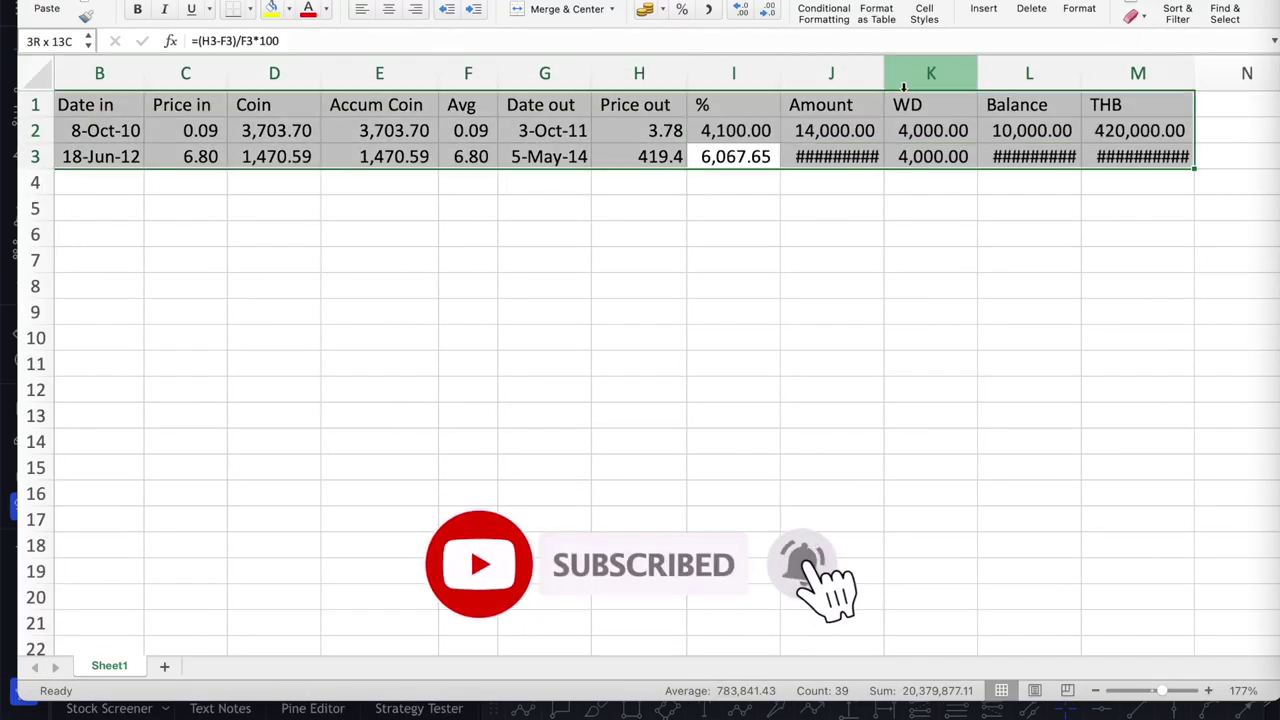
{"action": "double_click", "coordinate": [885, 77]}
{"action": "scroll", "coordinate": [500, 200], "scroll_direction": "left", "scroll_amount": 2}
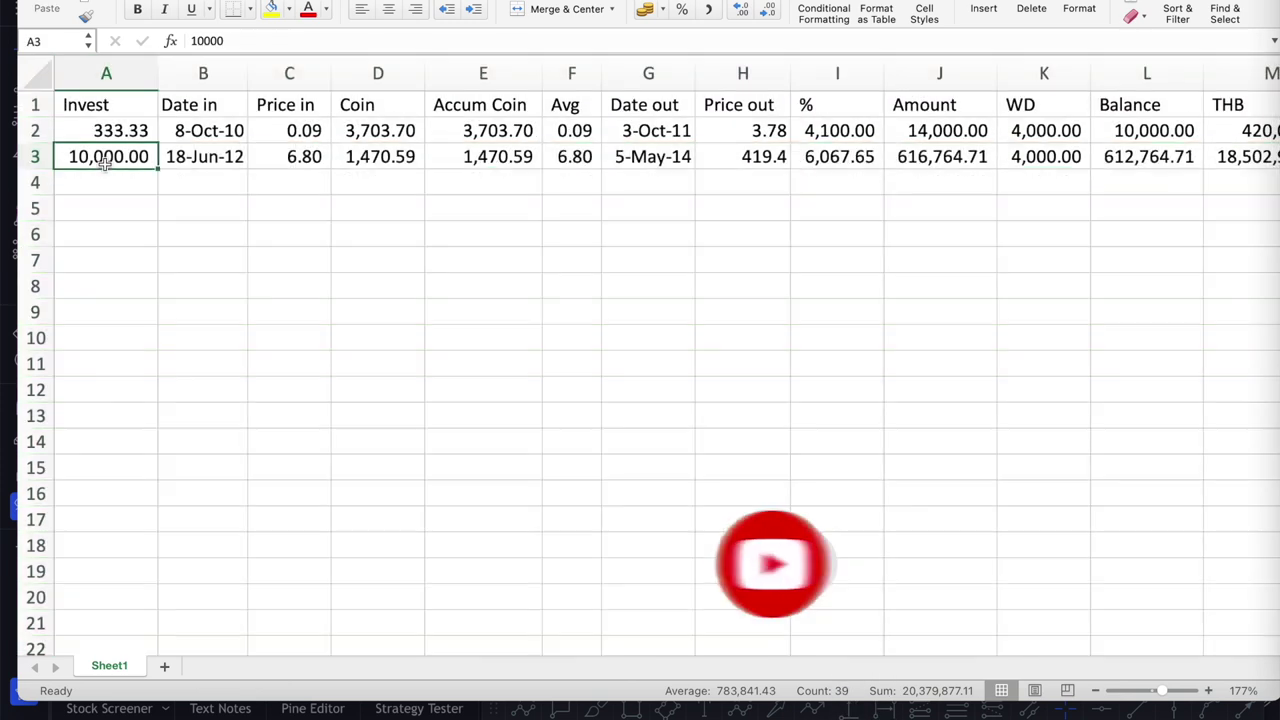
Set the second trade's WD cell K3 to 30% of the Amount with the formula =J3*.3
{"action": "left_click", "coordinate": [105, 163]}
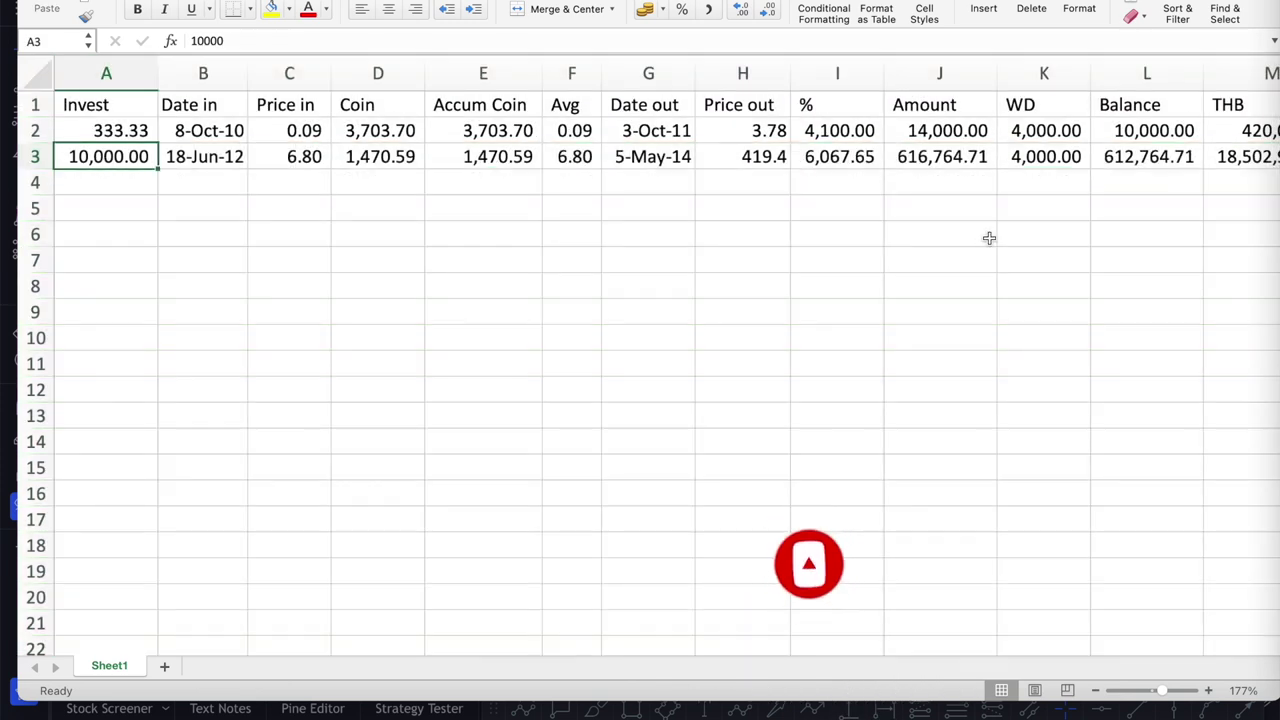
{"action": "left_click", "coordinate": [914, 152]}
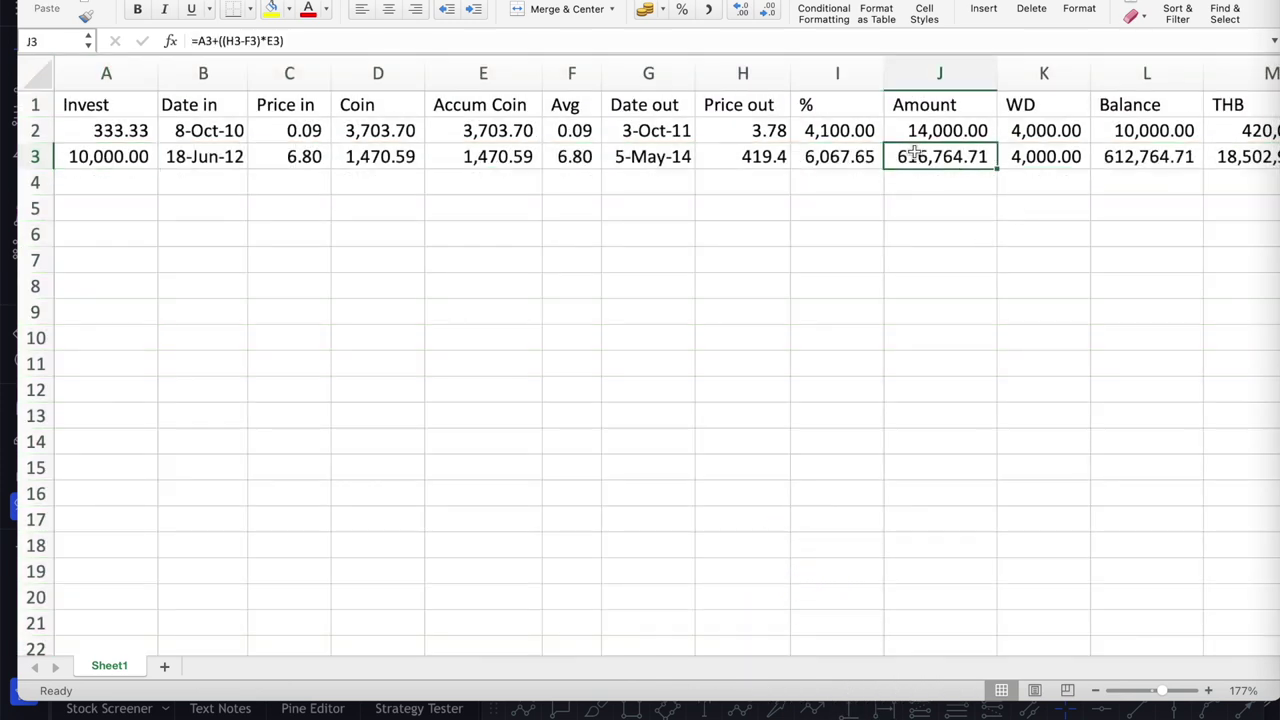
{"action": "left_click", "coordinate": [1044, 157]}
{"action": "key", "text": "Delete"}
{"action": "type", "text": "=J3*.3"}
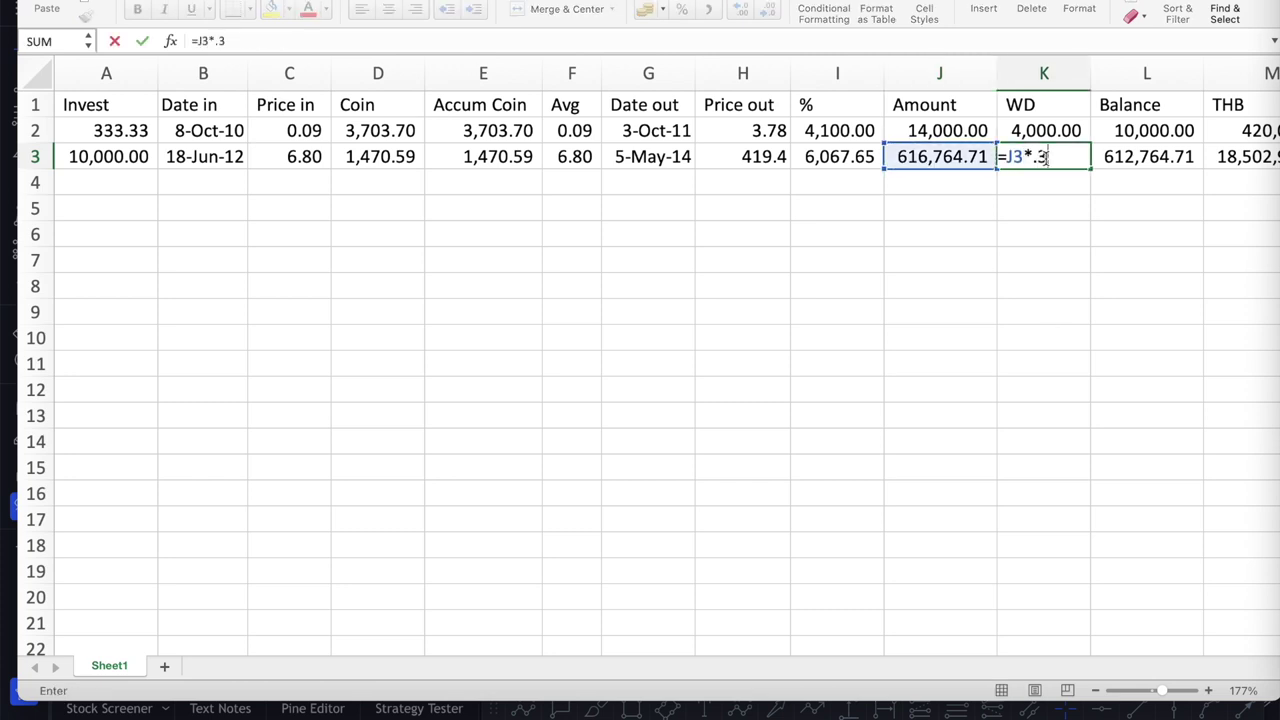
{"action": "key", "text": "Return"}
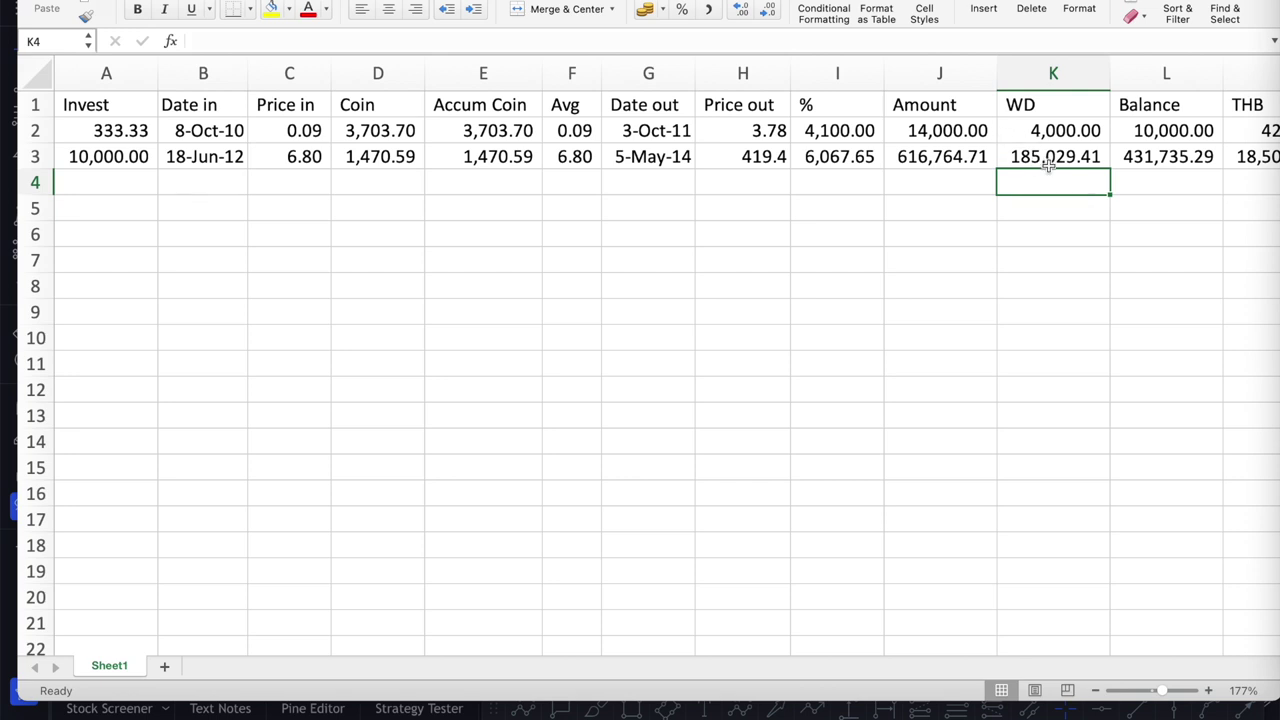
Change the WD column header in K1 to WD 30%
{"action": "double_click", "coordinate": [1072, 109]}
{"action": "type", "text": "30%"}
{"action": "key", "text": "Return"}
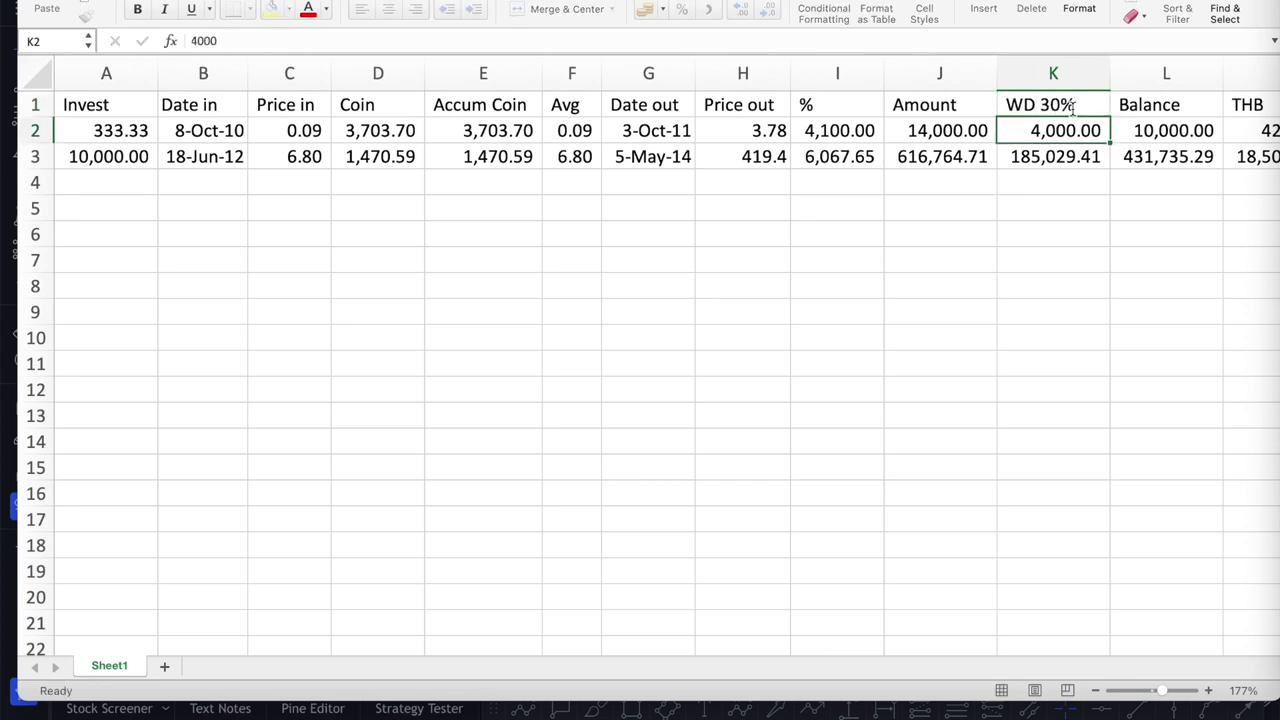
{"action": "left_click", "coordinate": [1104, 77]}
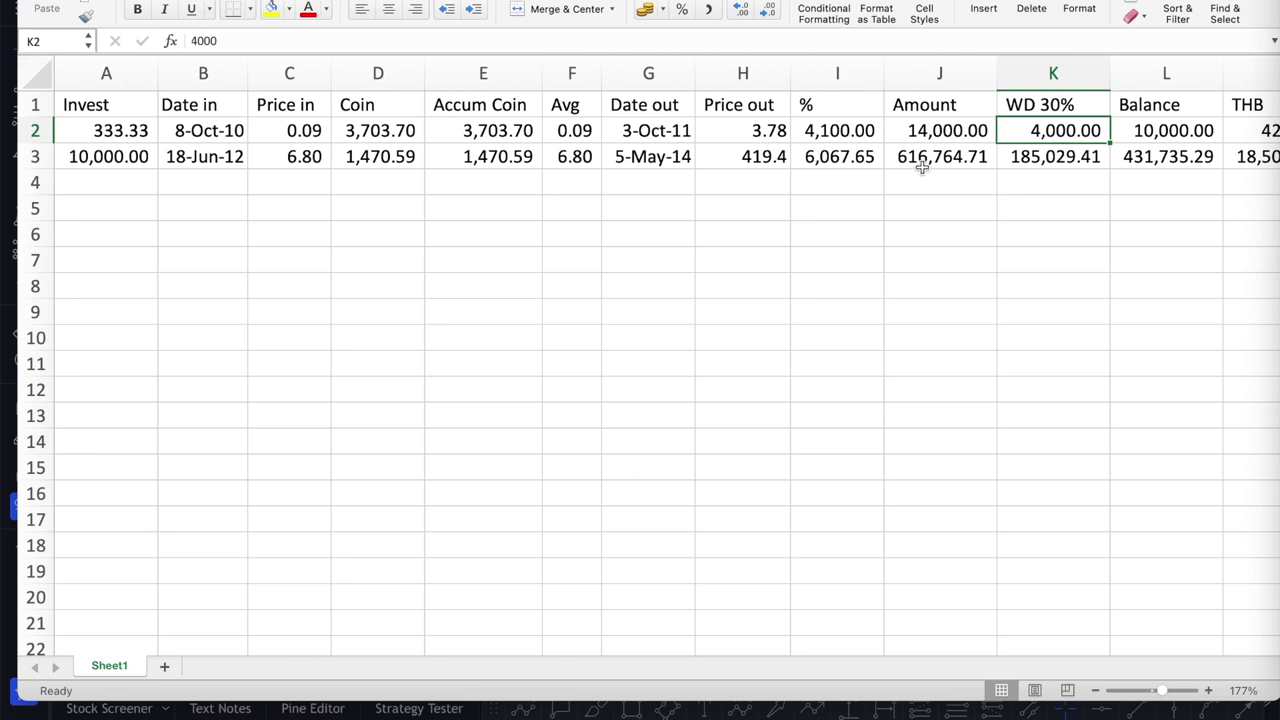
Set the second trade's withdrawal cell K3 to the formula =J3-500000
{"action": "left_click", "coordinate": [1040, 163]}
{"action": "type", "text": "=J3-500000"}
{"action": "key", "text": "Return"}
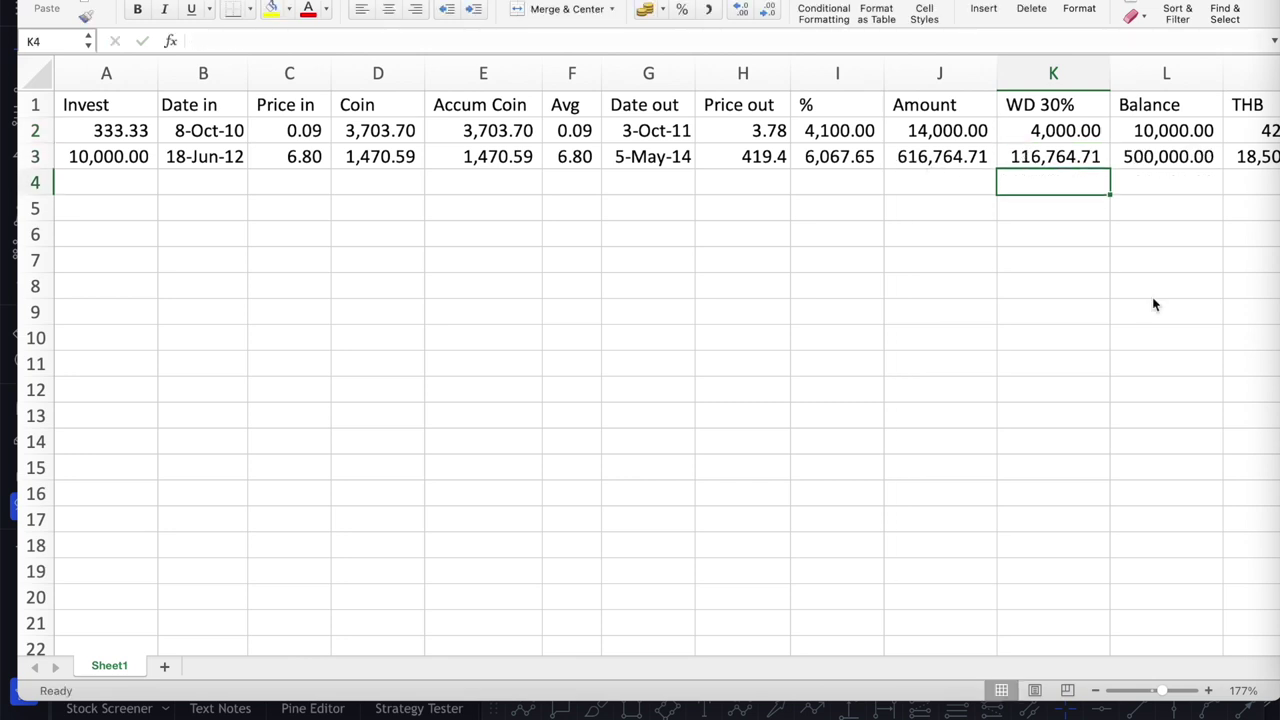
Compare the second trade's Balance and THB value with the invested amounts in A2 and A3
{"action": "left_click", "coordinate": [1173, 160]}
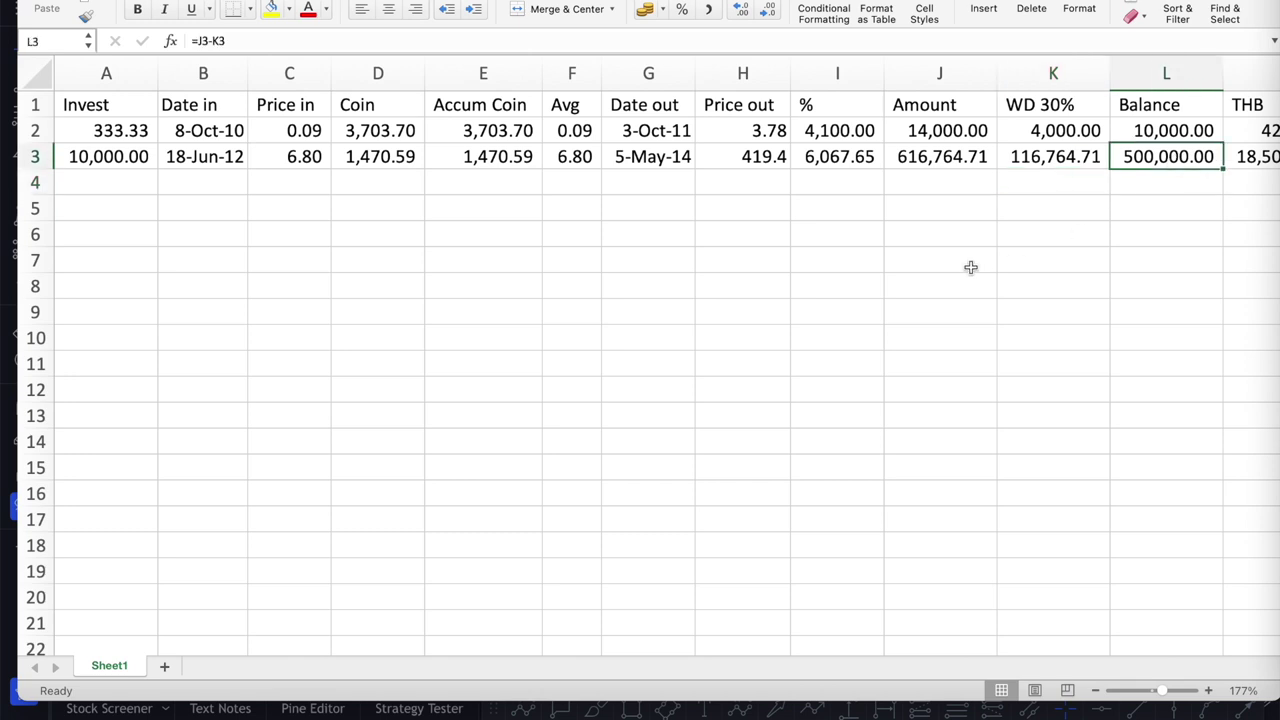
{"action": "scroll", "coordinate": [970, 267], "scroll_direction": "right", "scroll_amount": 3}
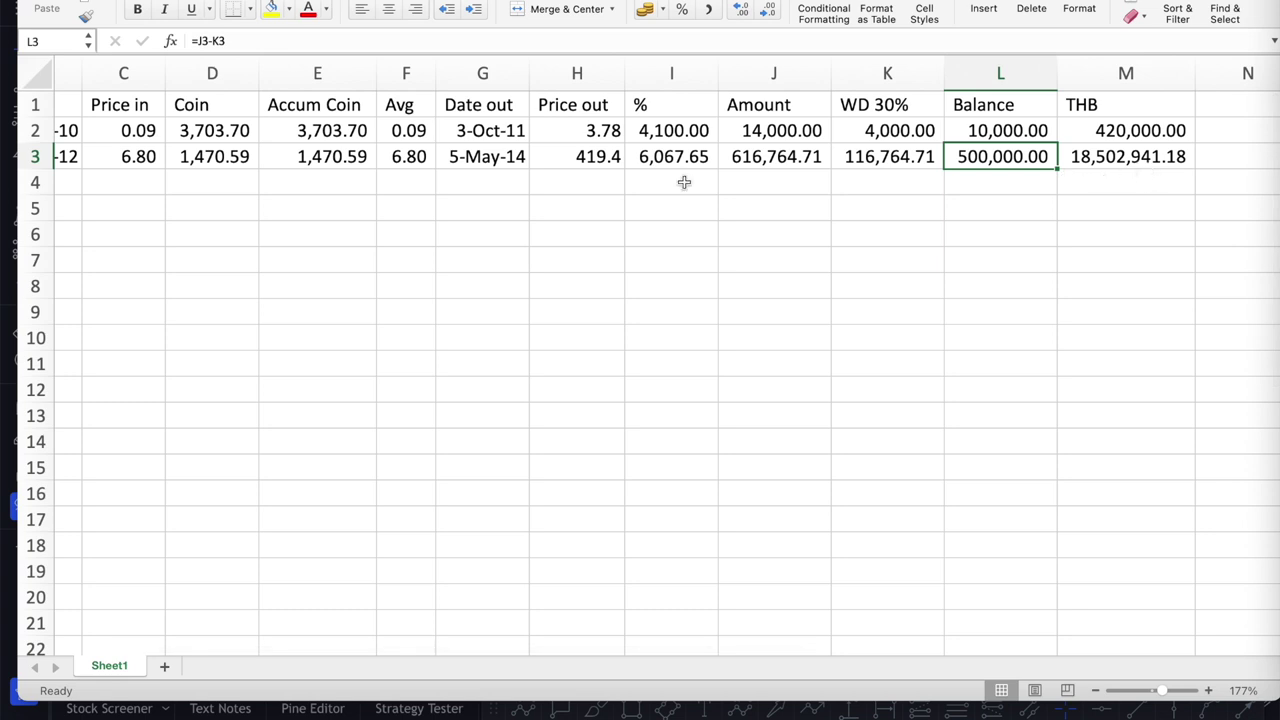
{"action": "scroll", "coordinate": [686, 180], "scroll_direction": "left", "scroll_amount": 3}
{"action": "left_click", "coordinate": [99, 128]}
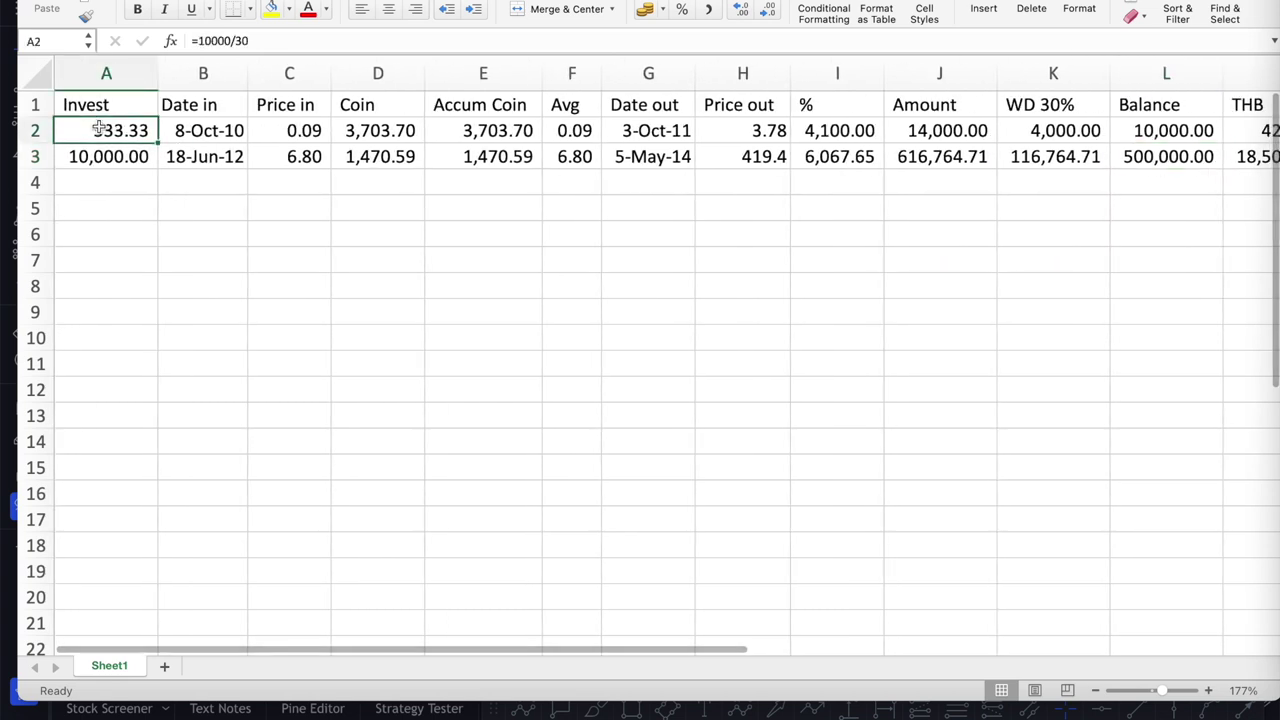
{"action": "left_click", "coordinate": [113, 157]}
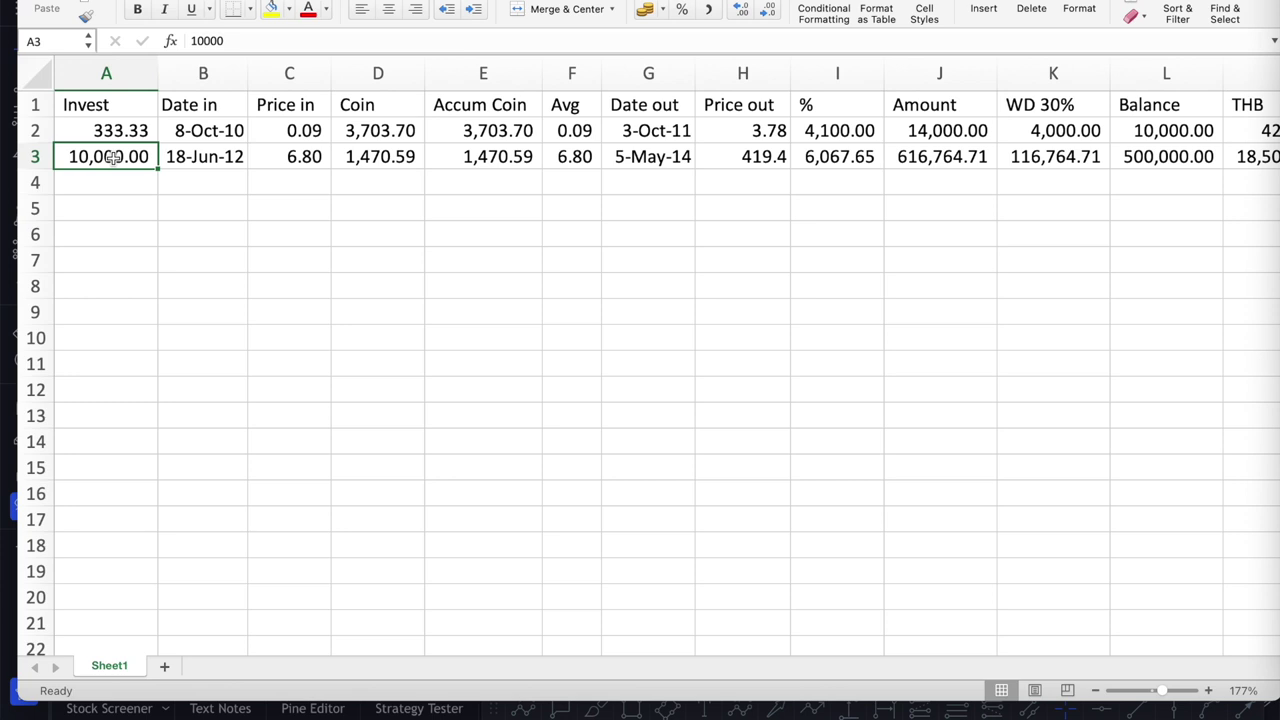
{"action": "scroll", "coordinate": [606, 337], "scroll_direction": "right", "scroll_amount": 3}
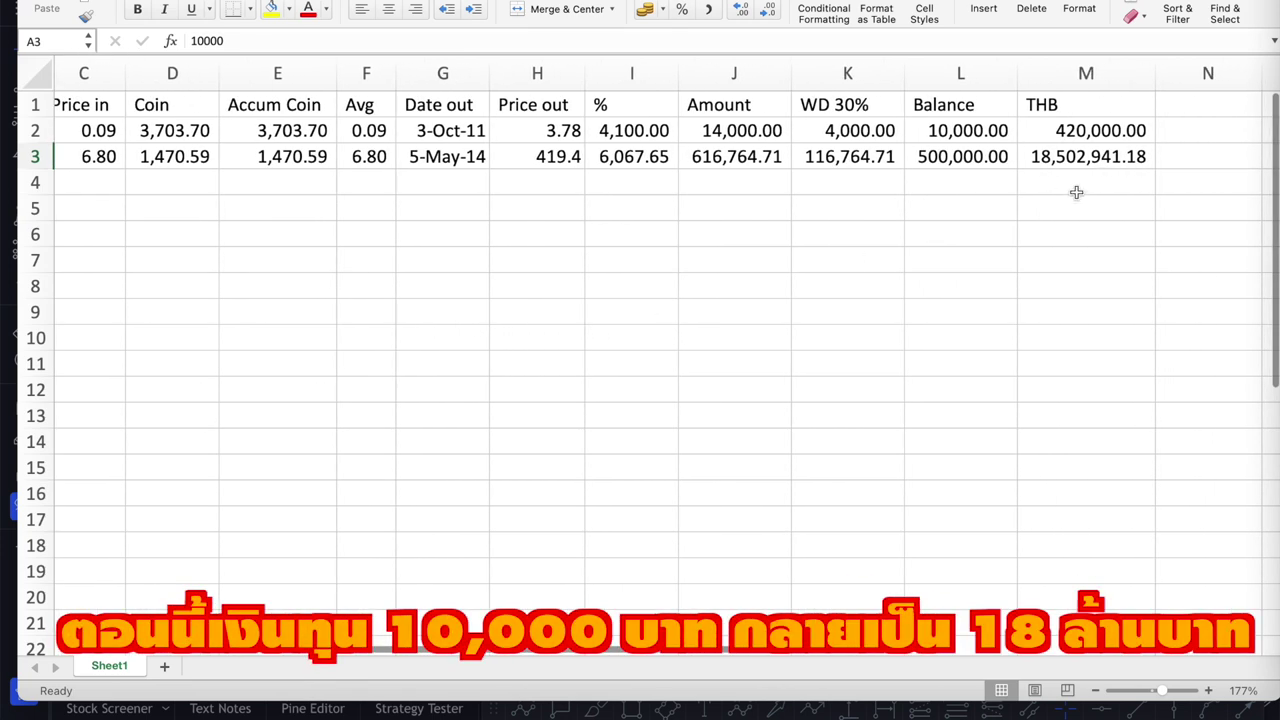
{"action": "left_click", "coordinate": [1095, 156]}
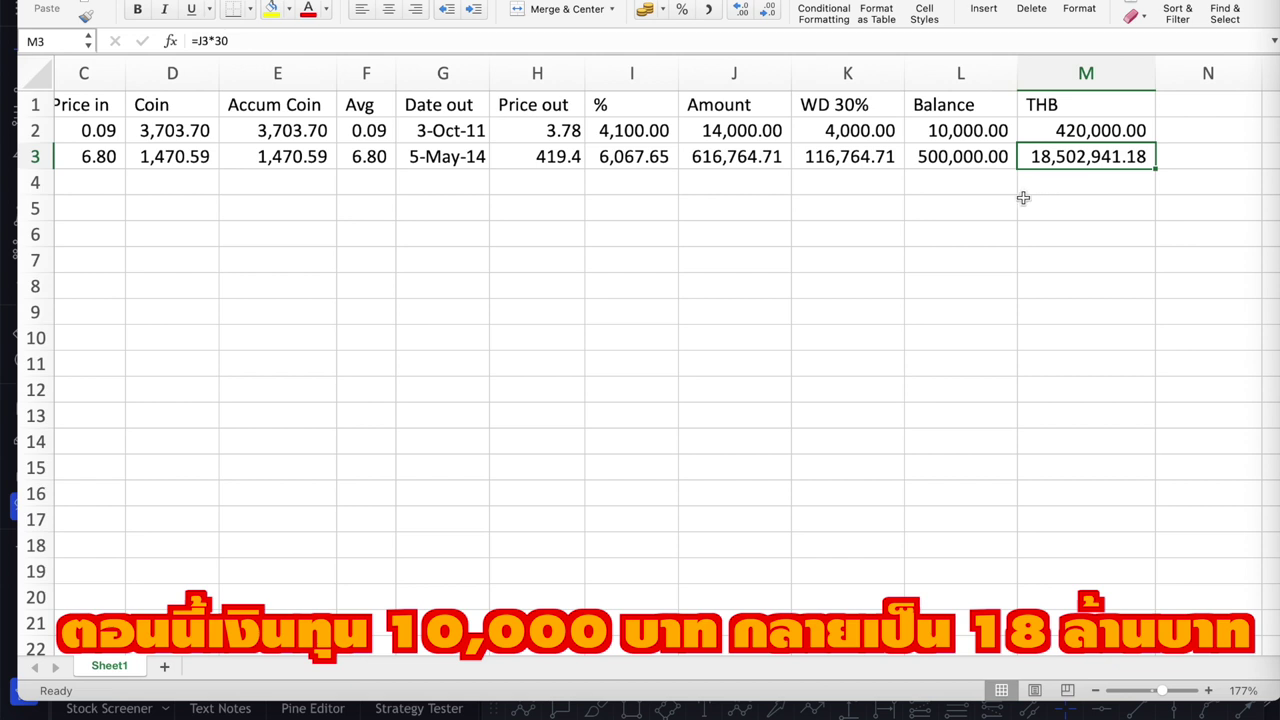
{"action": "scroll", "coordinate": [1023, 198], "scroll_direction": "left", "scroll_amount": 3}
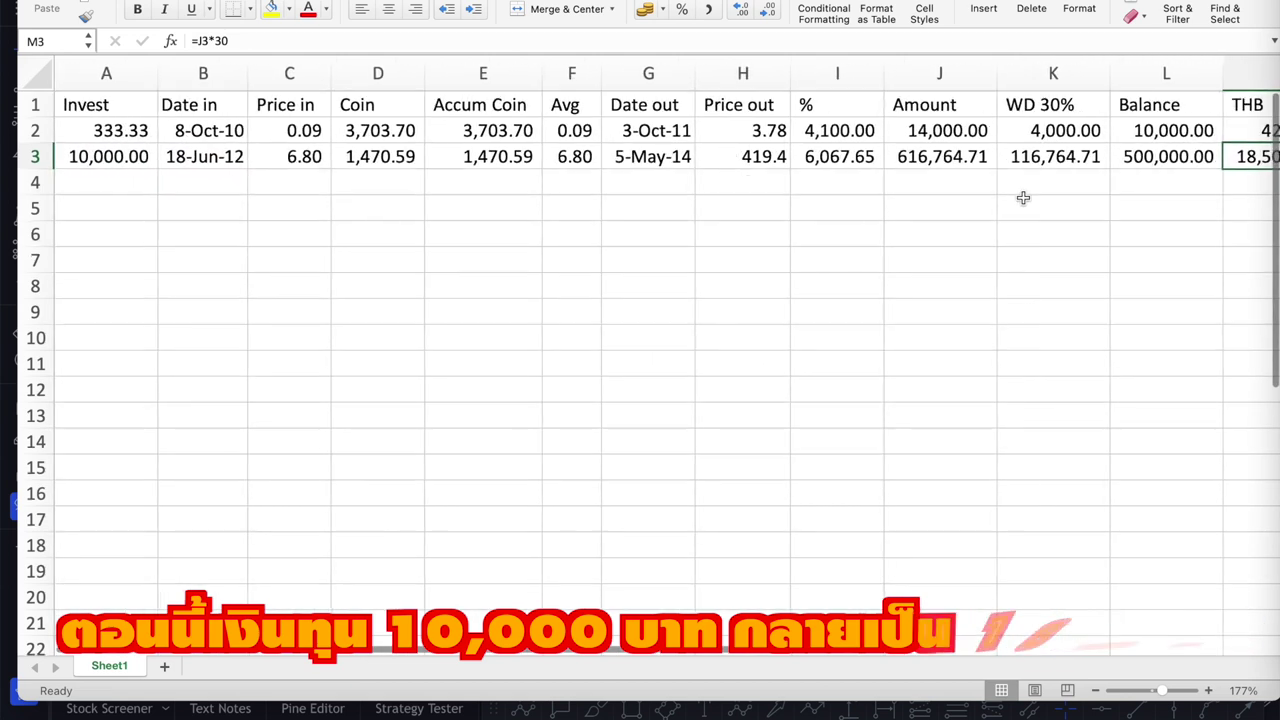
{"action": "key", "text": "Left"}
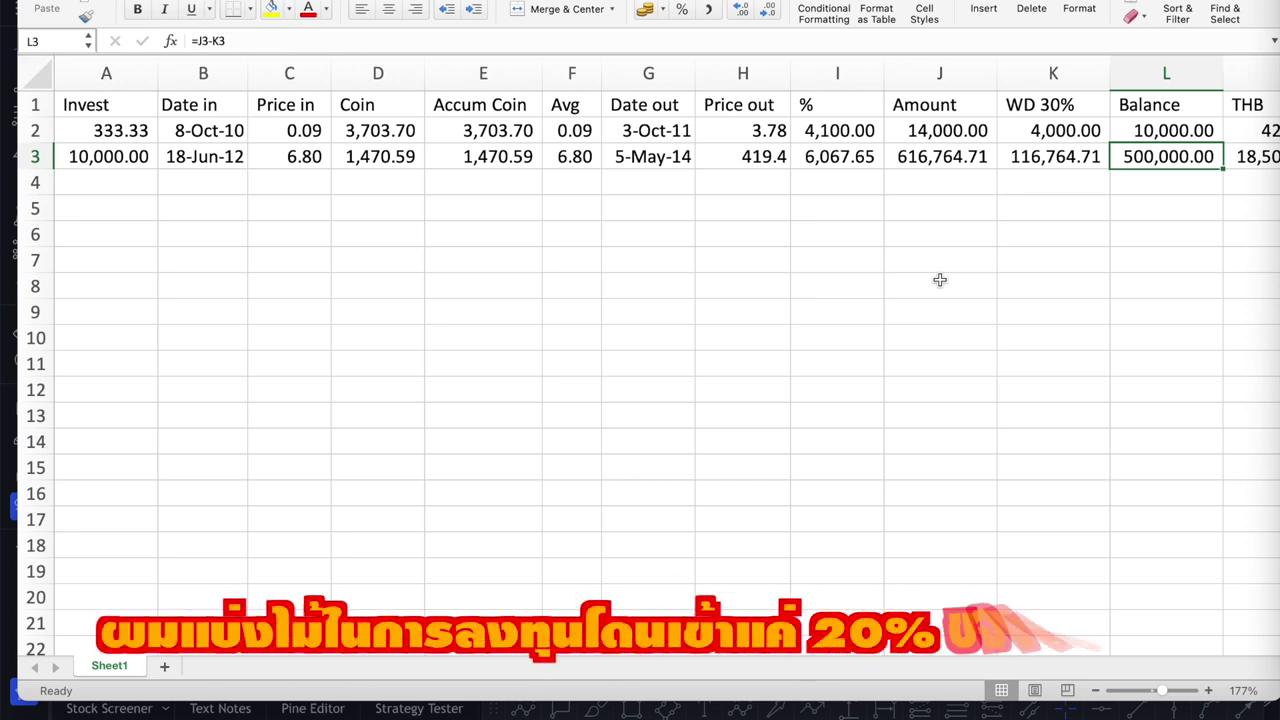
Calculate 20% of the second trade's Balance in L4 with =L3*0.2 and clear that cell
{"action": "left_click", "coordinate": [1152, 182]}
{"action": "type", "text": "=L3*20%"}
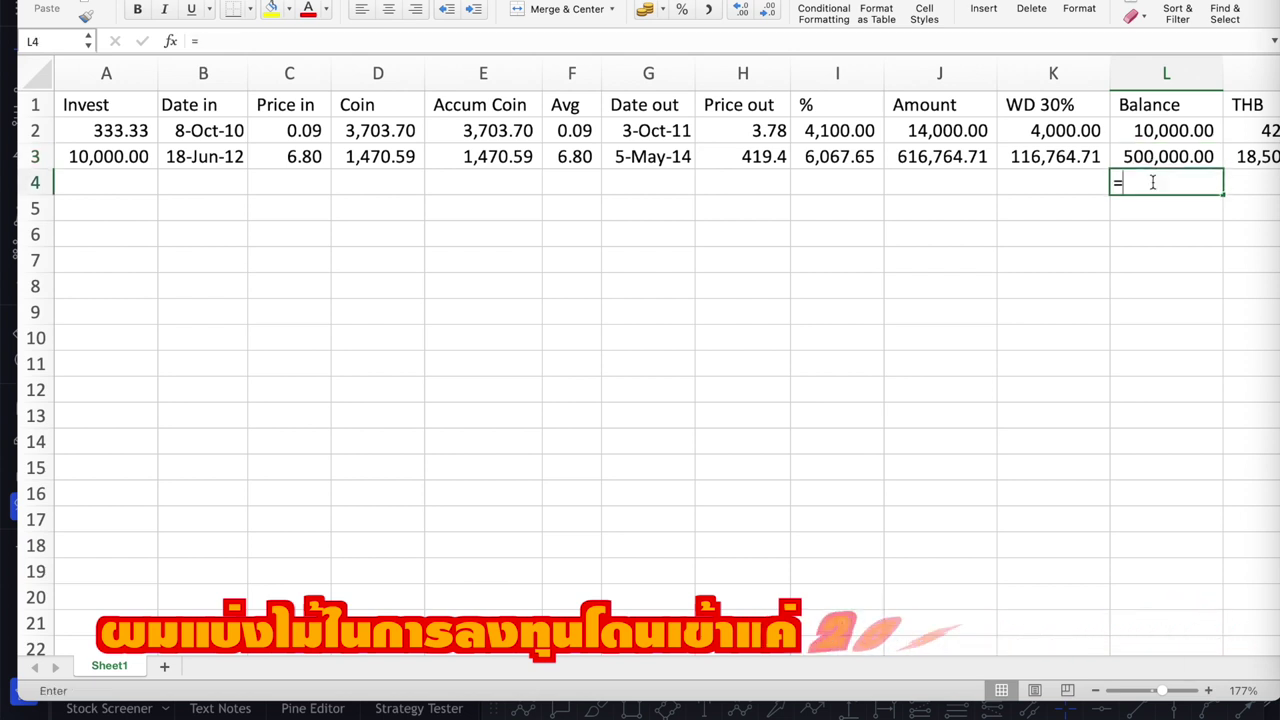
{"action": "key", "text": "Return"}
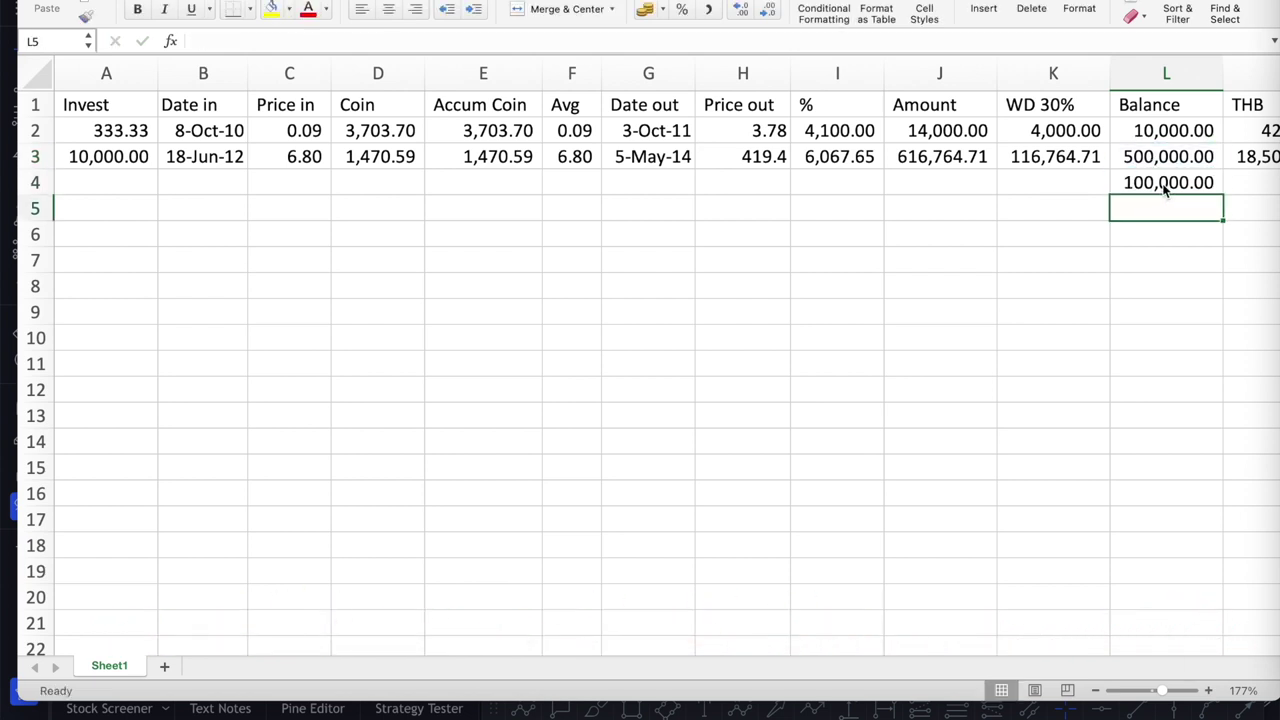
{"action": "left_click", "coordinate": [1165, 190]}
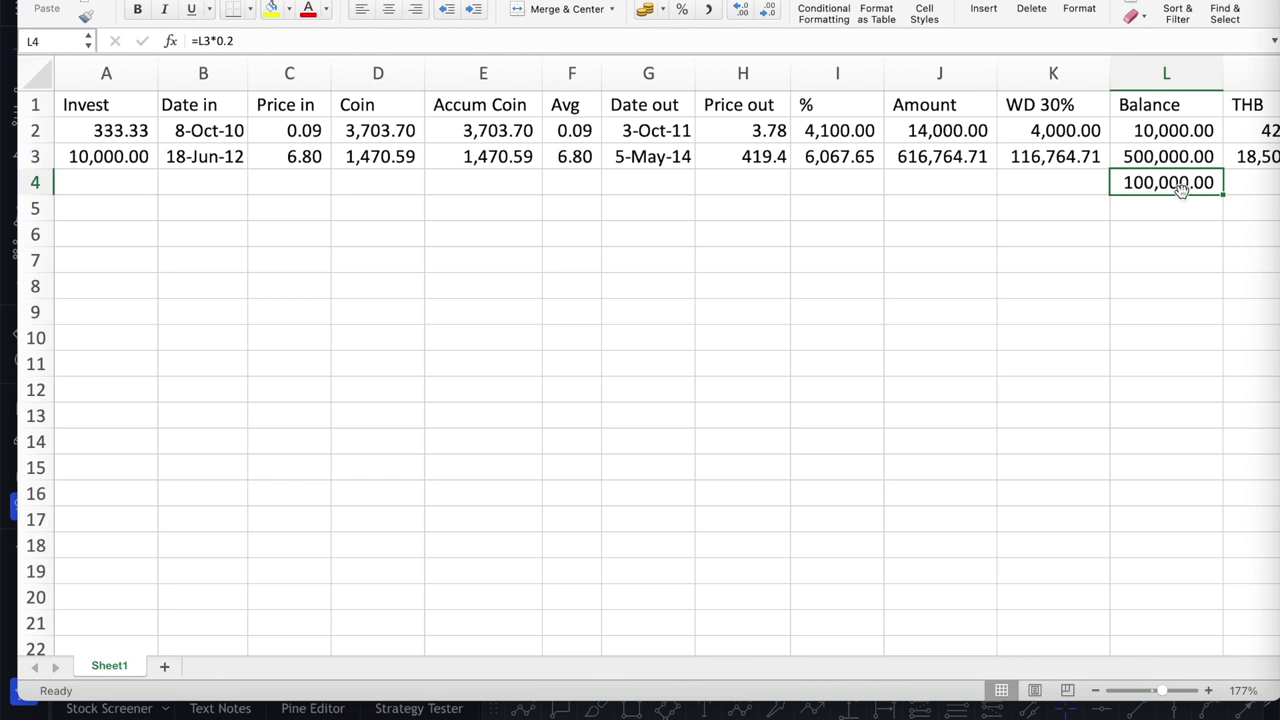
{"action": "key", "text": "Delete"}
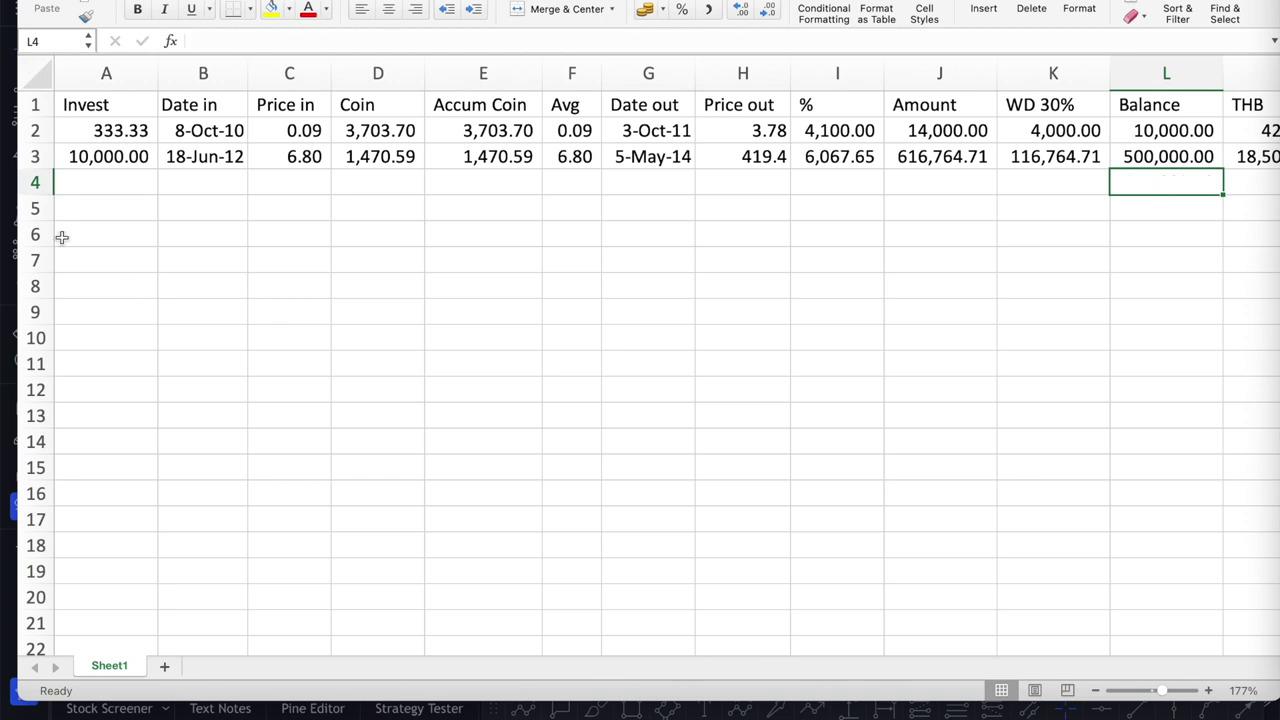
Enter 100000 as the third trade's Invest amount in A4
{"action": "left_click", "coordinate": [94, 191]}
{"action": "type", "text": "100000"}
{"action": "key", "text": "Tab"}
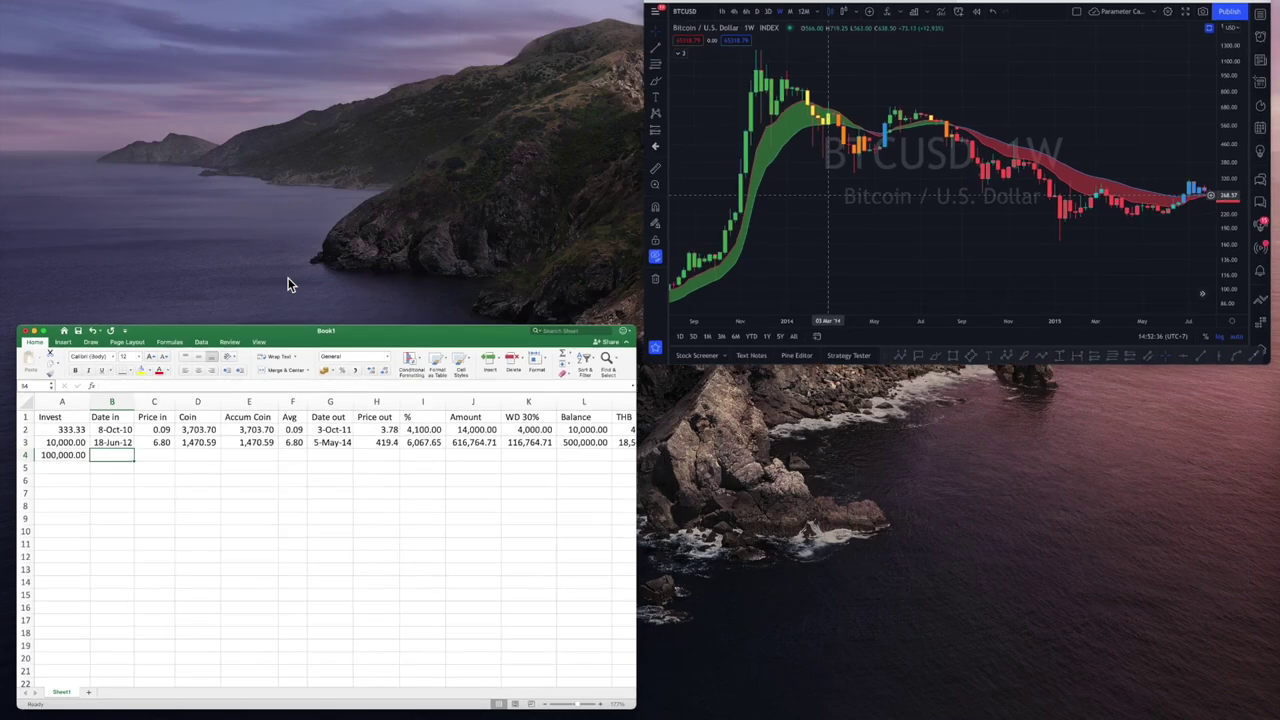
Locate the mid-2014 green-band start on the weekly BTCUSD chart and enter 2 Jun 2014 and 685 as the third trade's Date in and Price in
{"action": "left_click", "coordinate": [860, 180]}
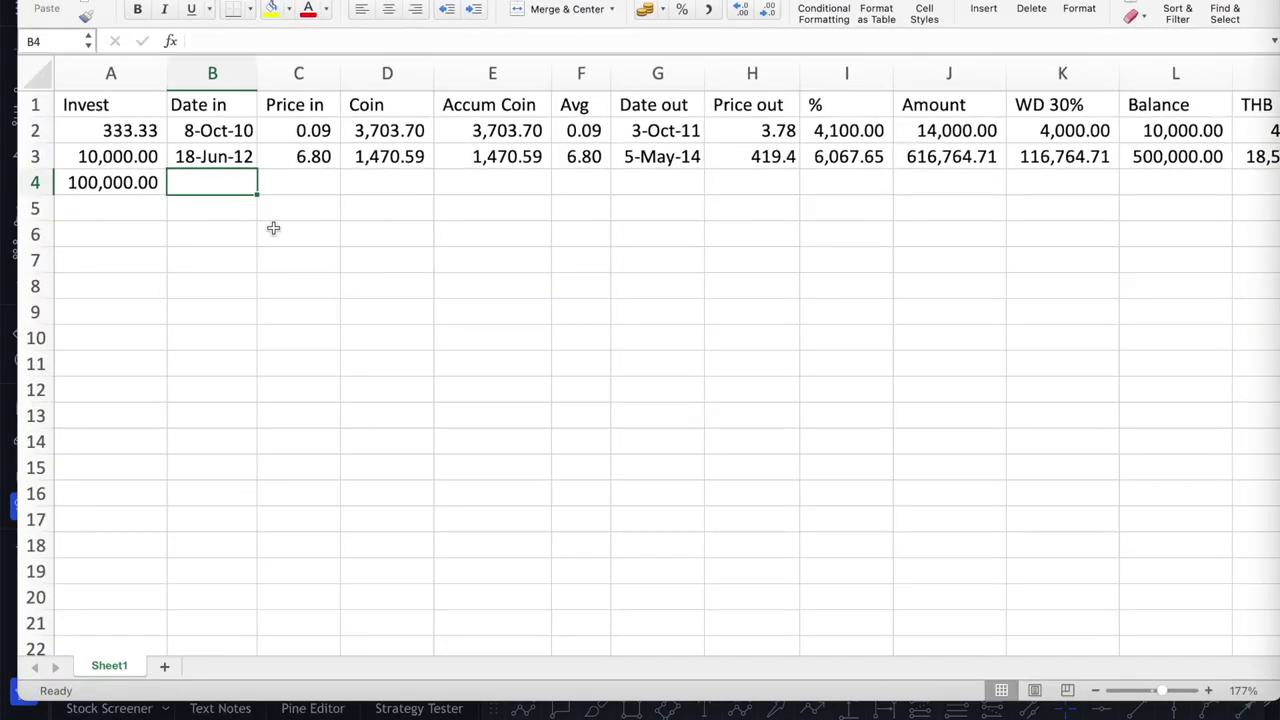
{"action": "type", "text": "2 Jun 2014"}
{"action": "key", "text": "Tab"}
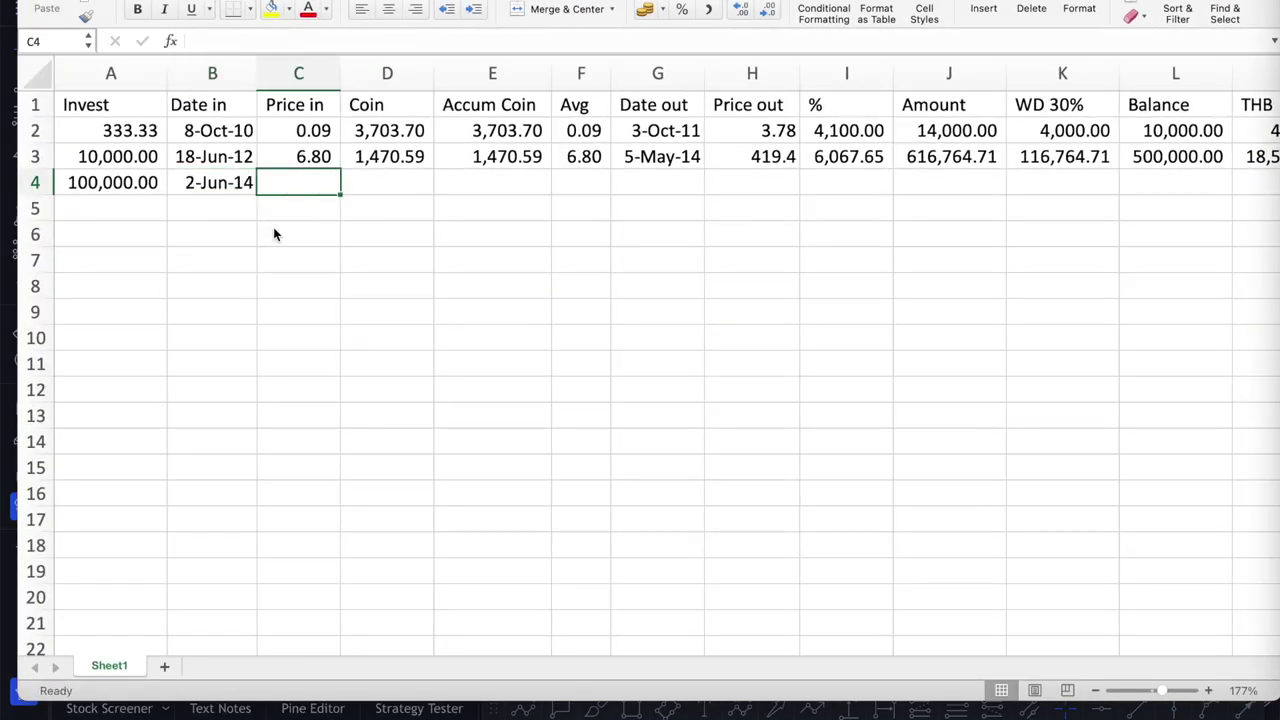
{"action": "type", "text": "685"}
{"action": "key", "text": "Tab"}
Copy the Coin formula from D3 to D4 and set the Accum Coin cell E4 to =D4
{"action": "key", "text": "Up"}
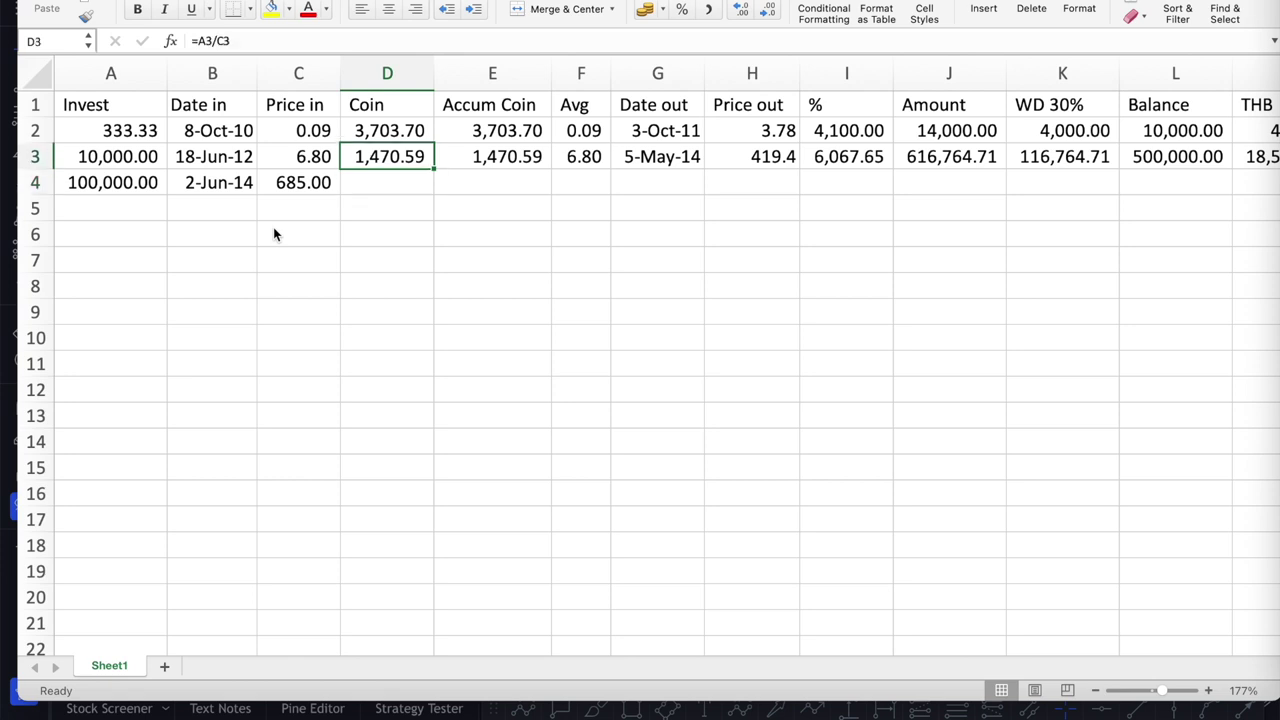
{"action": "key", "text": "ctrl+c"}
{"action": "key", "text": "Down"}
{"action": "key", "text": "ctrl+v"}
{"action": "key", "text": "Tab"}
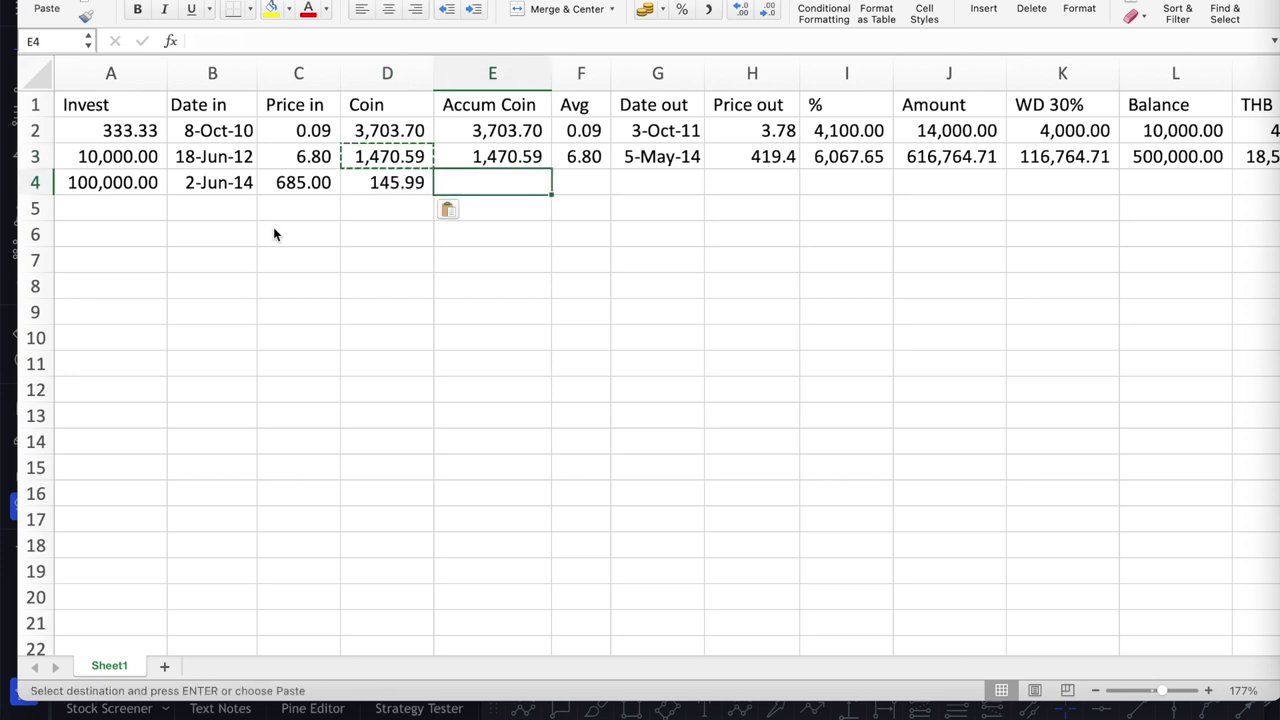
{"action": "type", "text": "=d4"}
{"action": "key", "text": "Return"}
{"action": "key", "text": "Up"}
{"action": "key", "text": "Tab"}
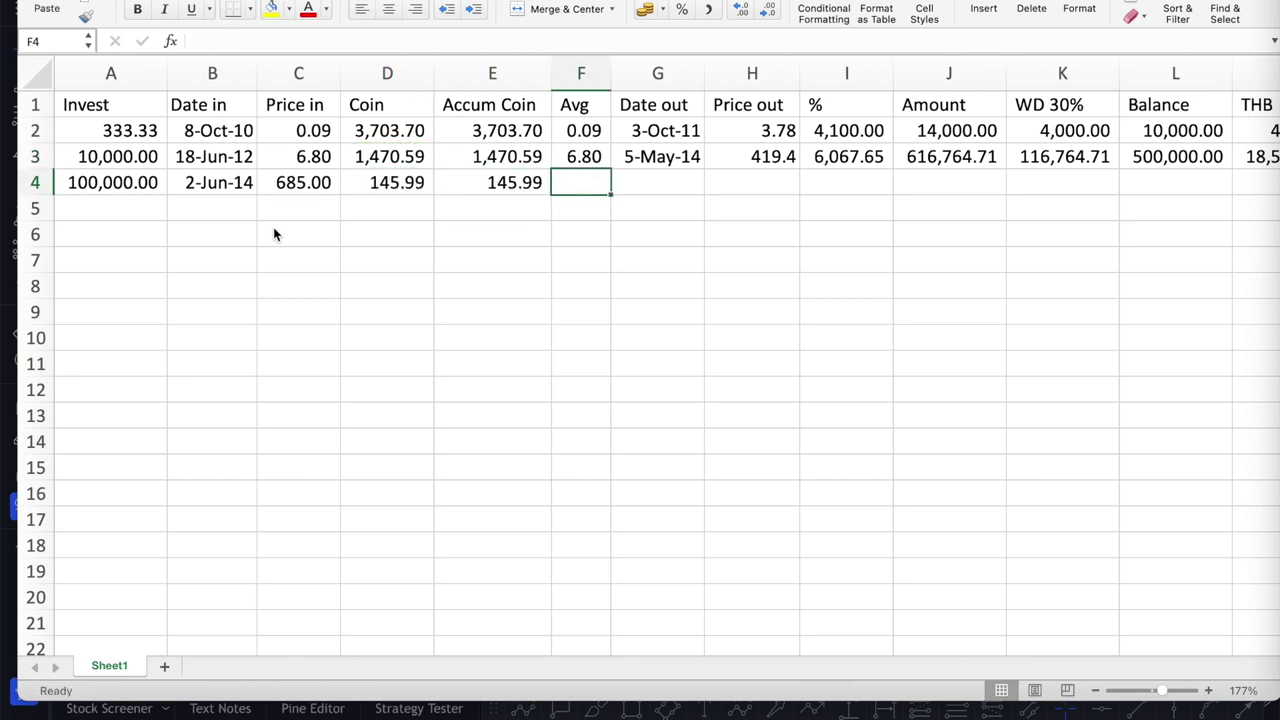
Set the third trade's Avg cell F4 to reference its Price in, =C4
{"action": "type", "text": "="}
{"action": "key", "text": "Left"}
{"action": "key", "text": "Left"}
{"action": "key", "text": "Left"}
{"action": "key", "text": "Return"}
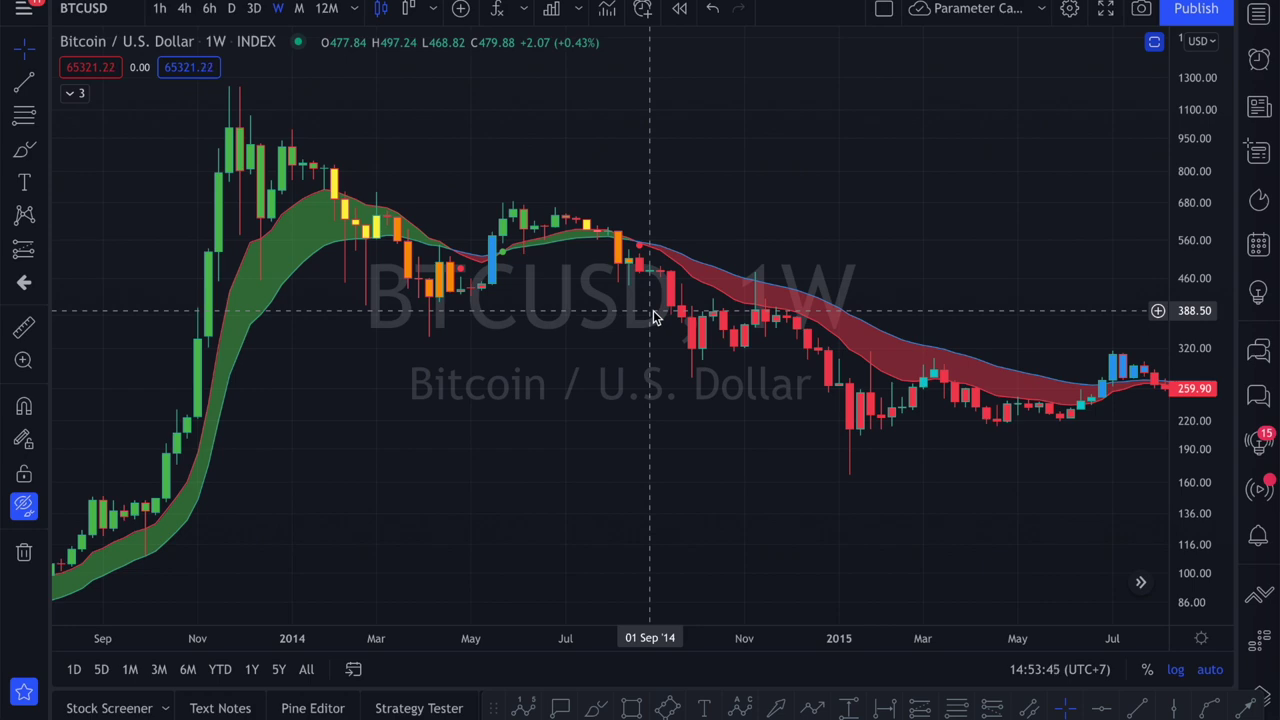
Locate the late-2015 green-band start on the weekly BTCUSD chart and enter 2 Nov 2015 as the fourth trade's Date in
{"action": "scroll", "coordinate": [655, 317], "scroll_direction": "right", "scroll_amount": 15}
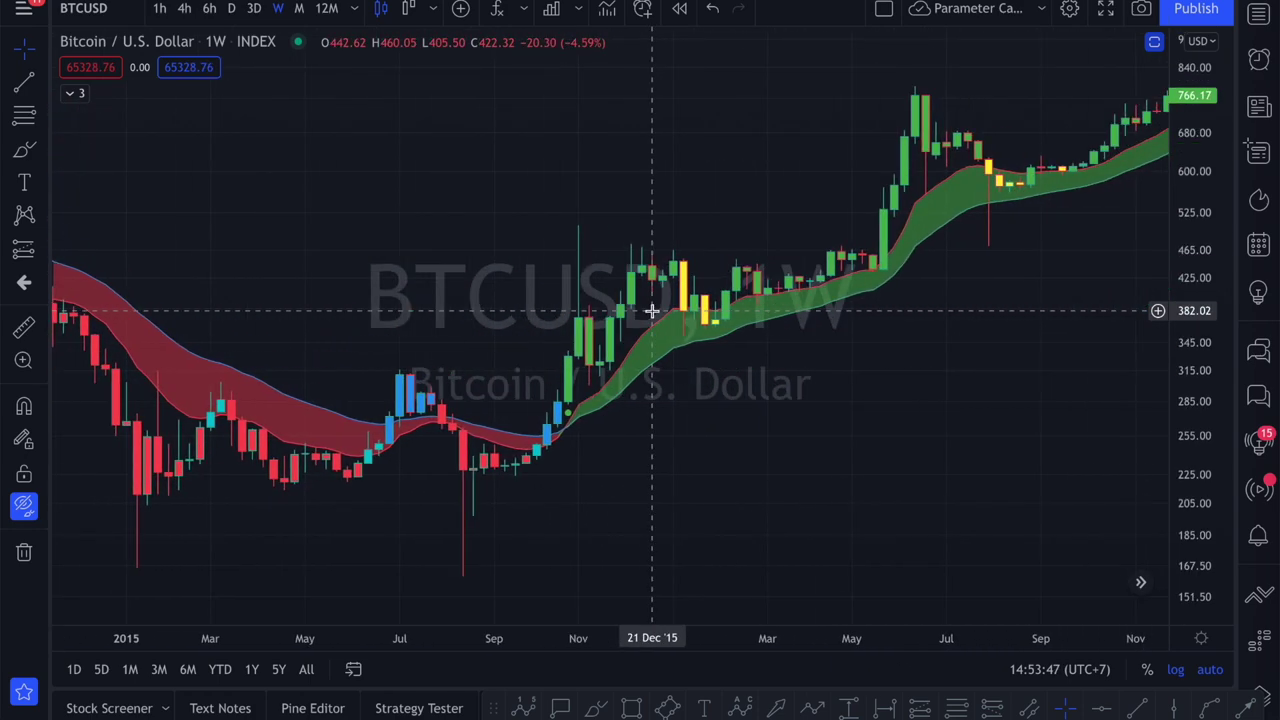
{"action": "scroll", "coordinate": [653, 310], "scroll_direction": "right", "scroll_amount": 3}
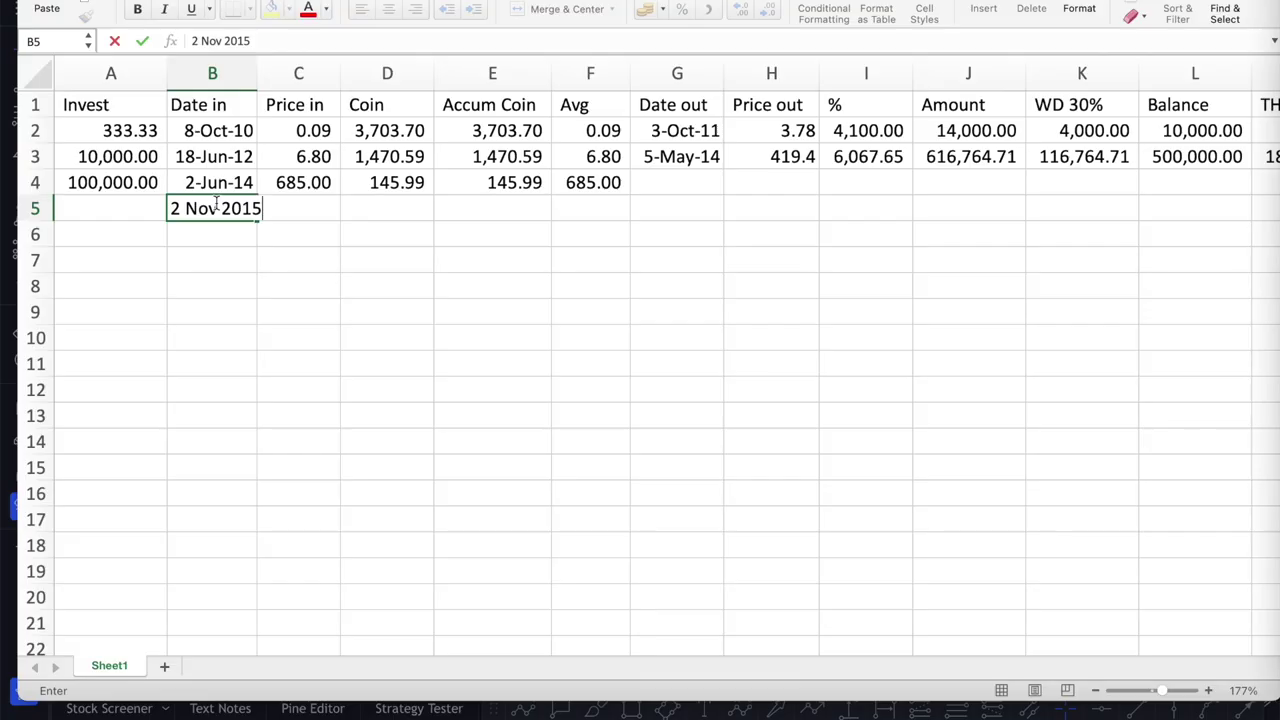
{"action": "key", "text": "Return"}
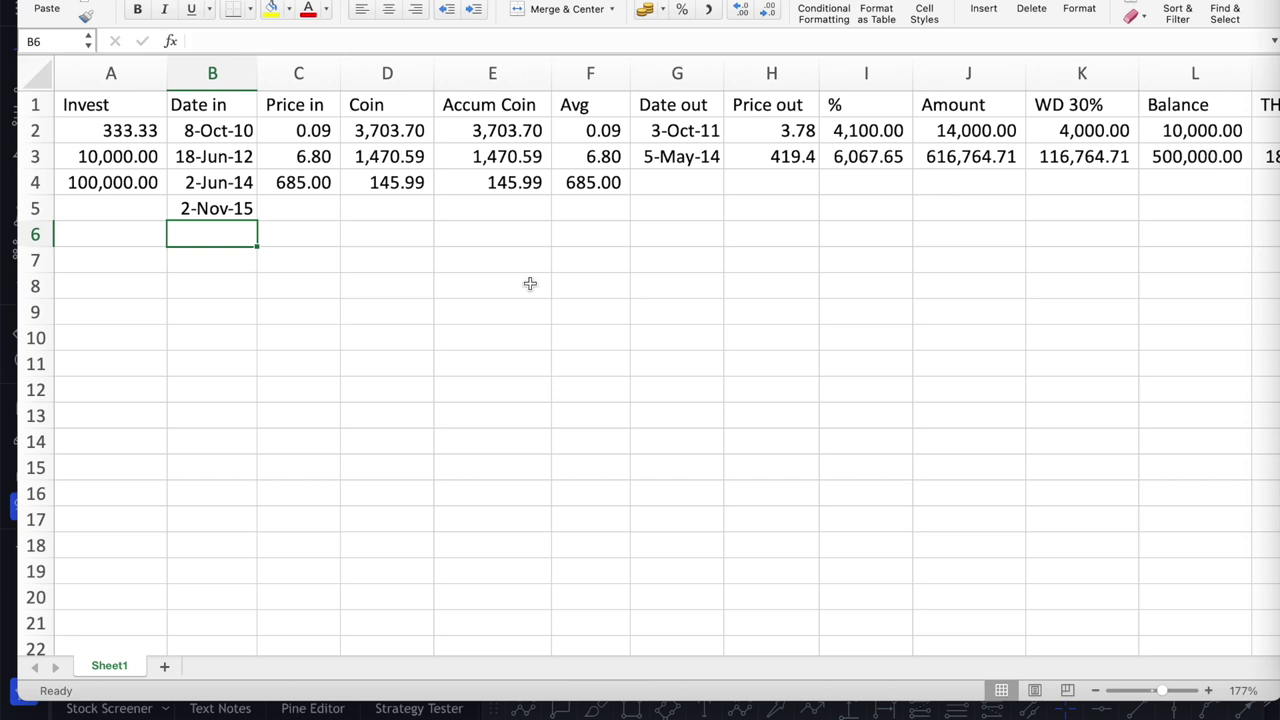
Enter 100000 as the fourth trade's Invest amount in A5 and 504 as its Price in in C5
{"action": "left_click", "coordinate": [136, 207]}
{"action": "type", "text": "100000"}
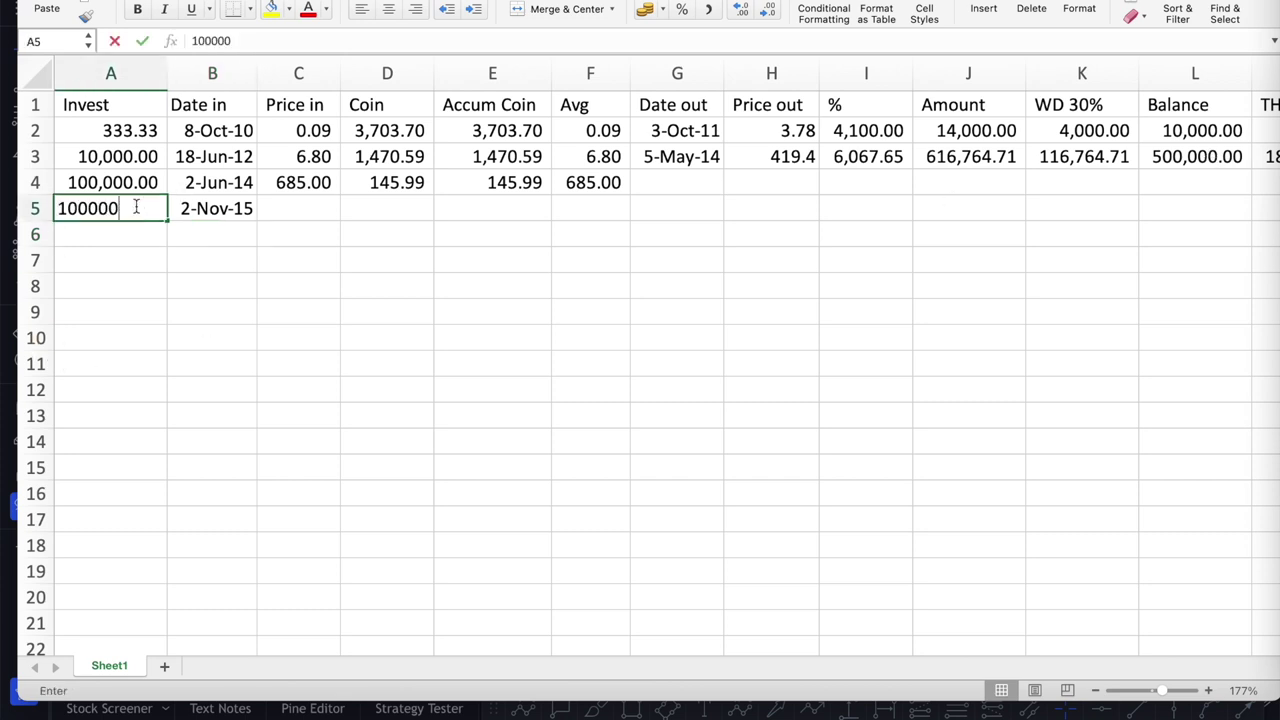
{"action": "key", "text": "Tab"}
{"action": "left_click", "coordinate": [110, 182]}
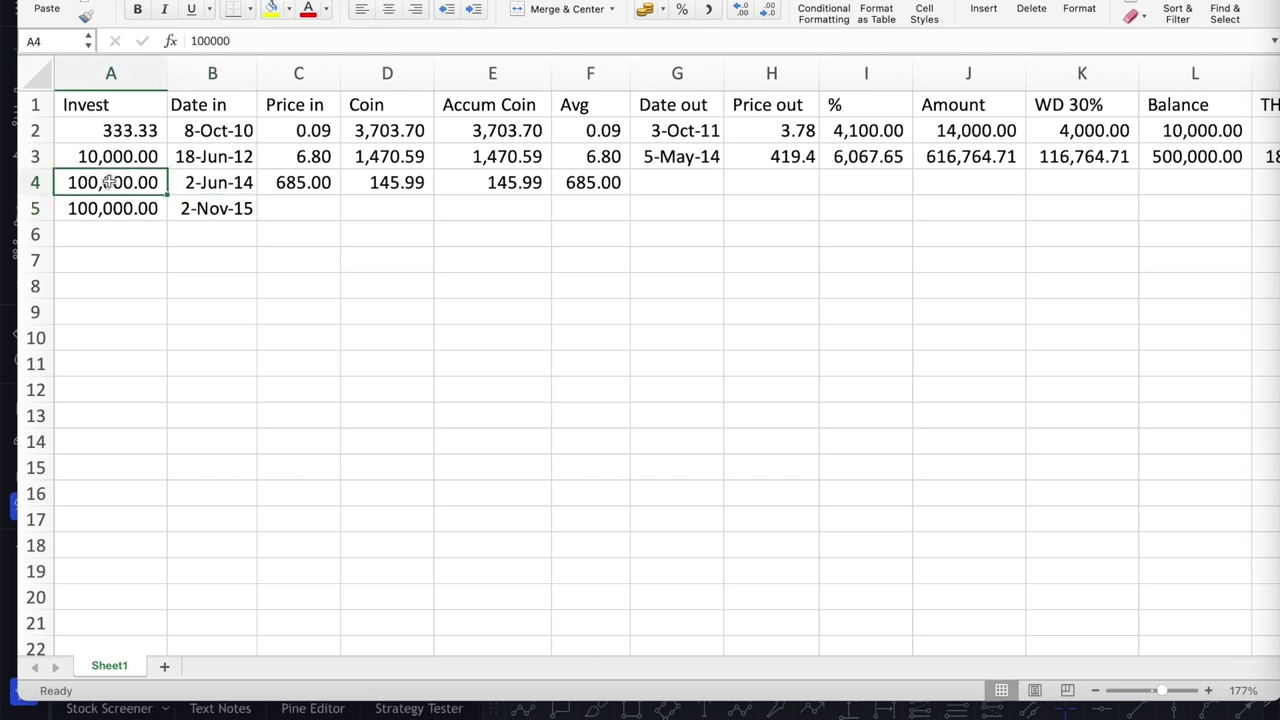
{"action": "key", "text": "Down"}
{"action": "left_click", "coordinate": [110, 182]}
{"action": "key", "text": "Down"}
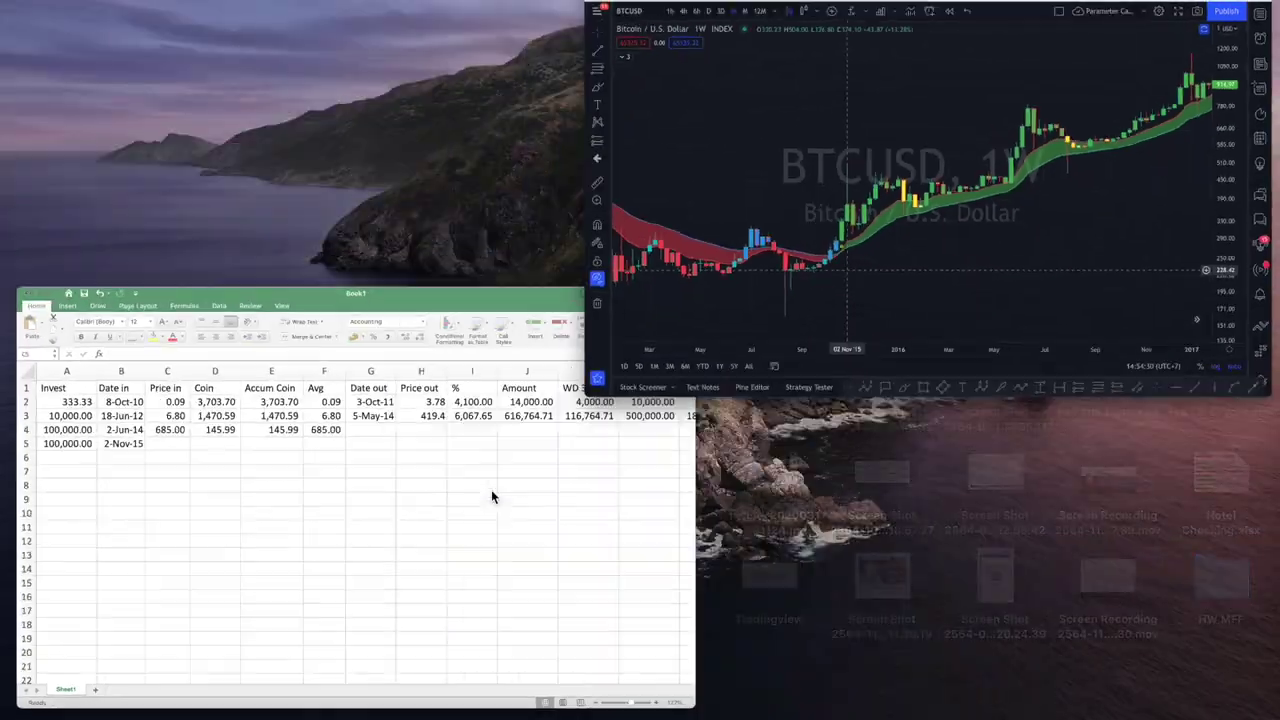
{"action": "type", "text": "504"}
{"action": "key", "text": "Tab"}
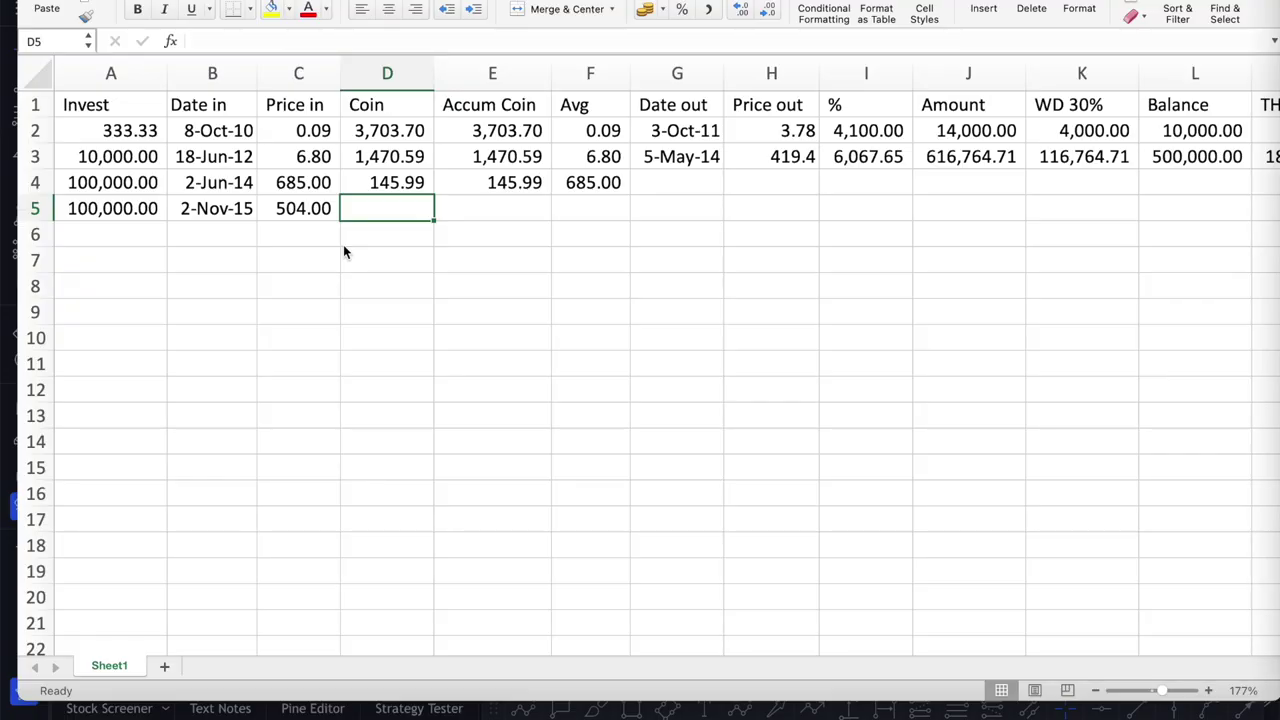
Copy the Coin formula from D4 to D5 and set the Accum Coin cell E5 to =D5+E4
{"action": "key", "text": "Up"}
{"action": "key", "text": "super+c"}
{"action": "key", "text": "Down"}
{"action": "key", "text": "super+v"}
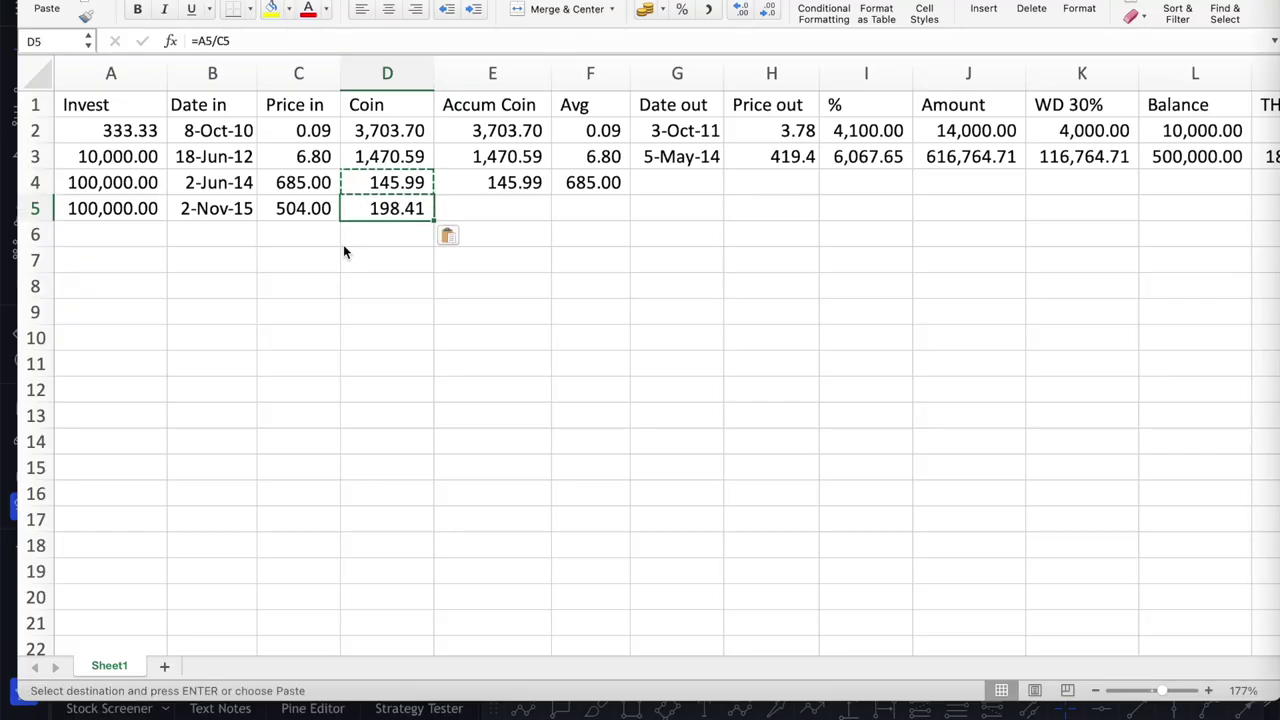
{"action": "key", "text": "Right"}
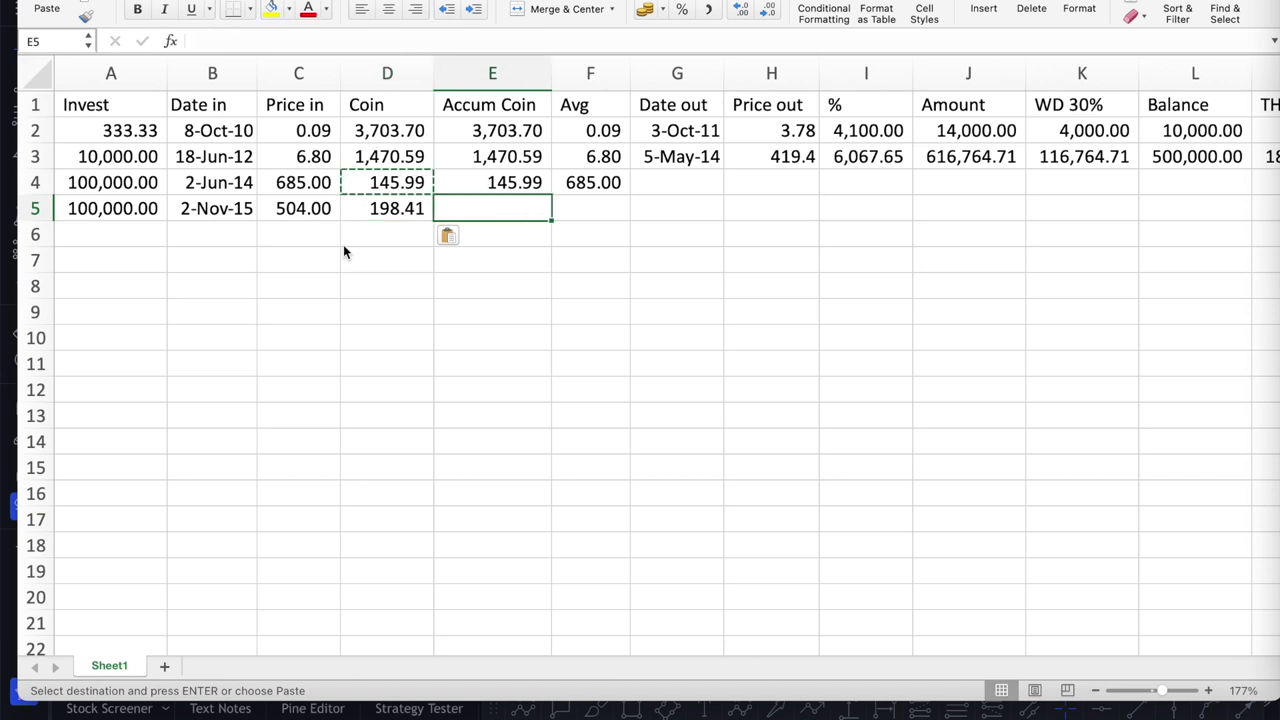
{"action": "type", "text": "=D5+E4"}
{"action": "key", "text": "Return"}
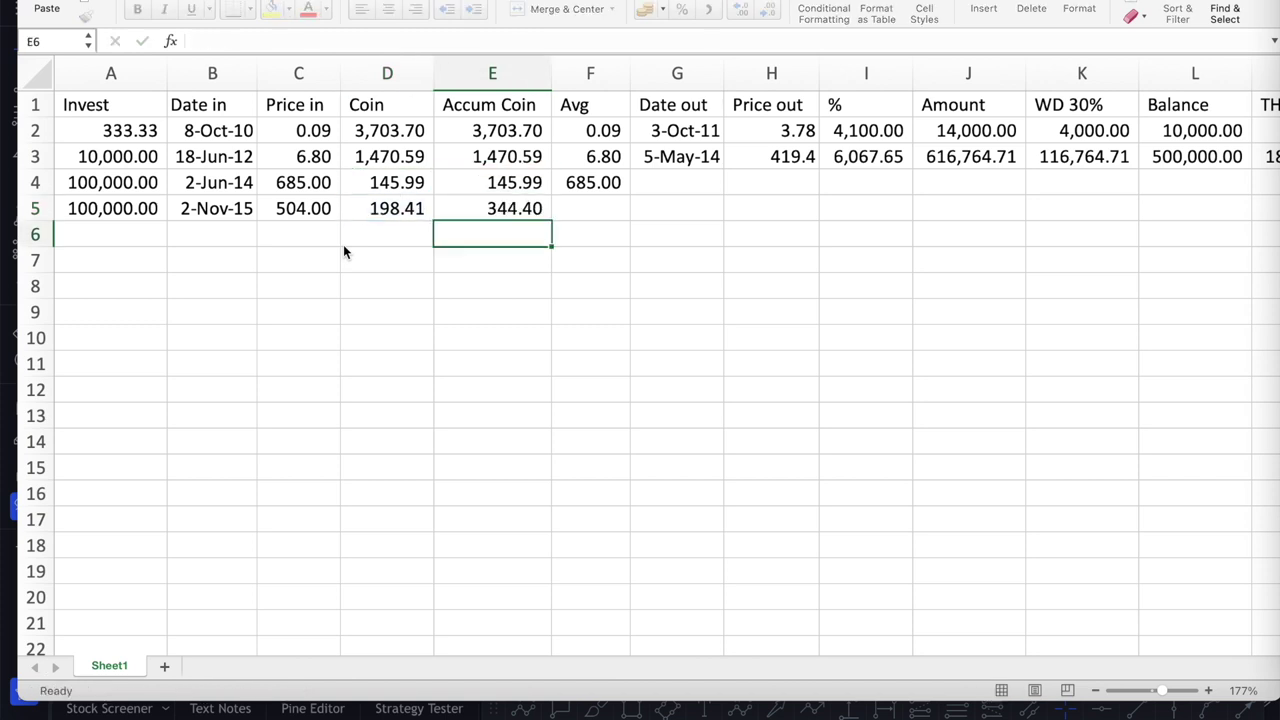
{"action": "key", "text": "Up"}
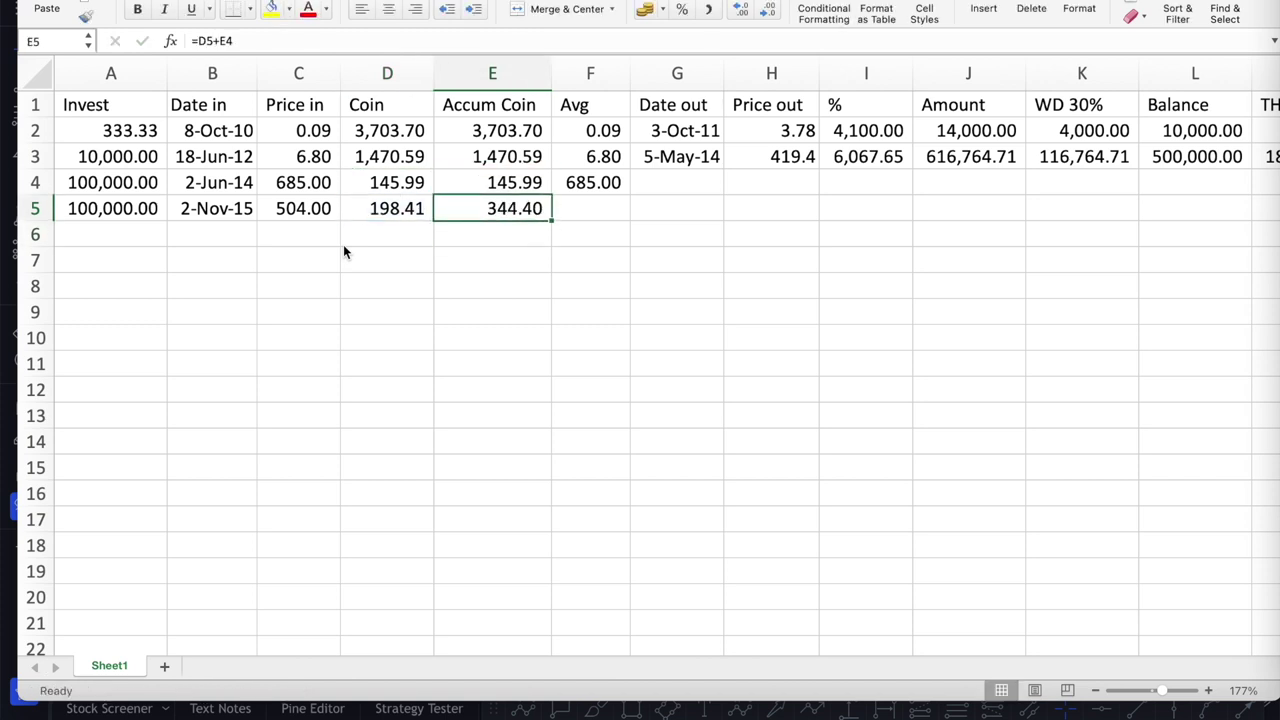
Set the fourth trade's Avg cell F5 to =SUM(A4:A5)/E5 and apply the comma number style to column F
{"action": "key", "text": "Right"}
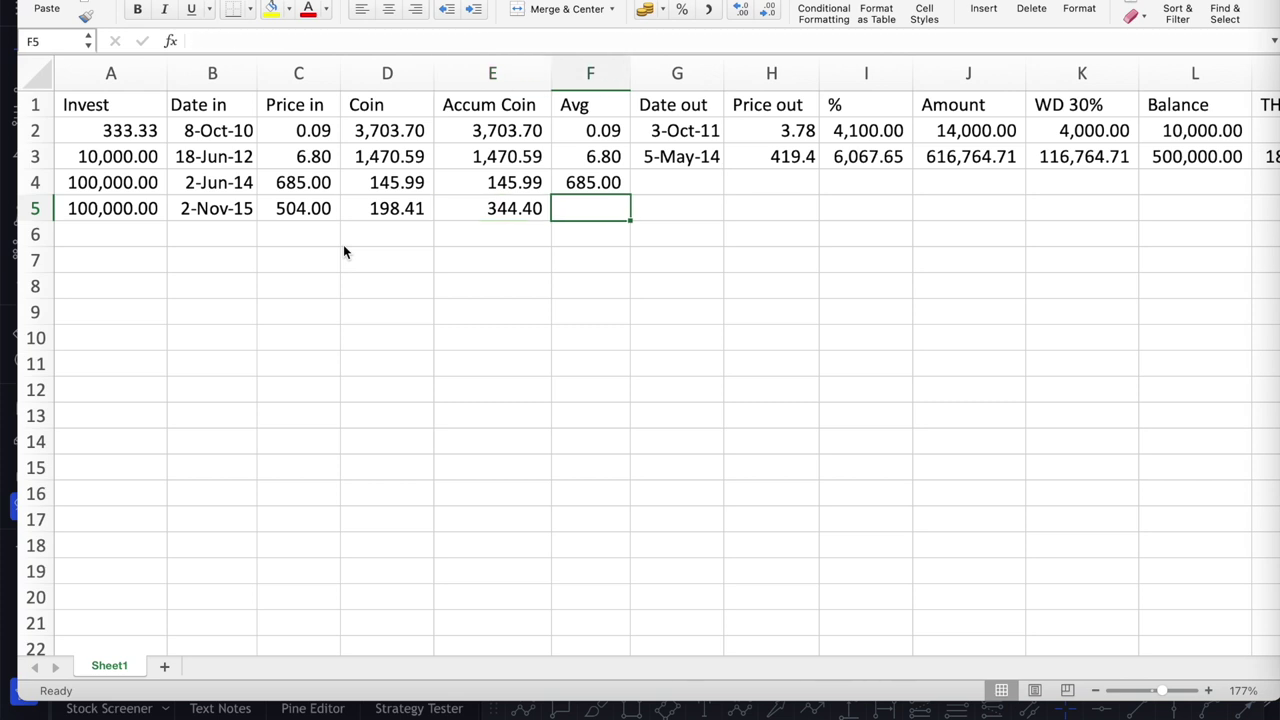
{"action": "type", "text": "=Sum("}
{"action": "key", "text": "Left"}
{"action": "key", "text": "Left"}
{"action": "key", "text": "Left"}
{"action": "key", "text": "Left"}
{"action": "key", "text": "Left"}
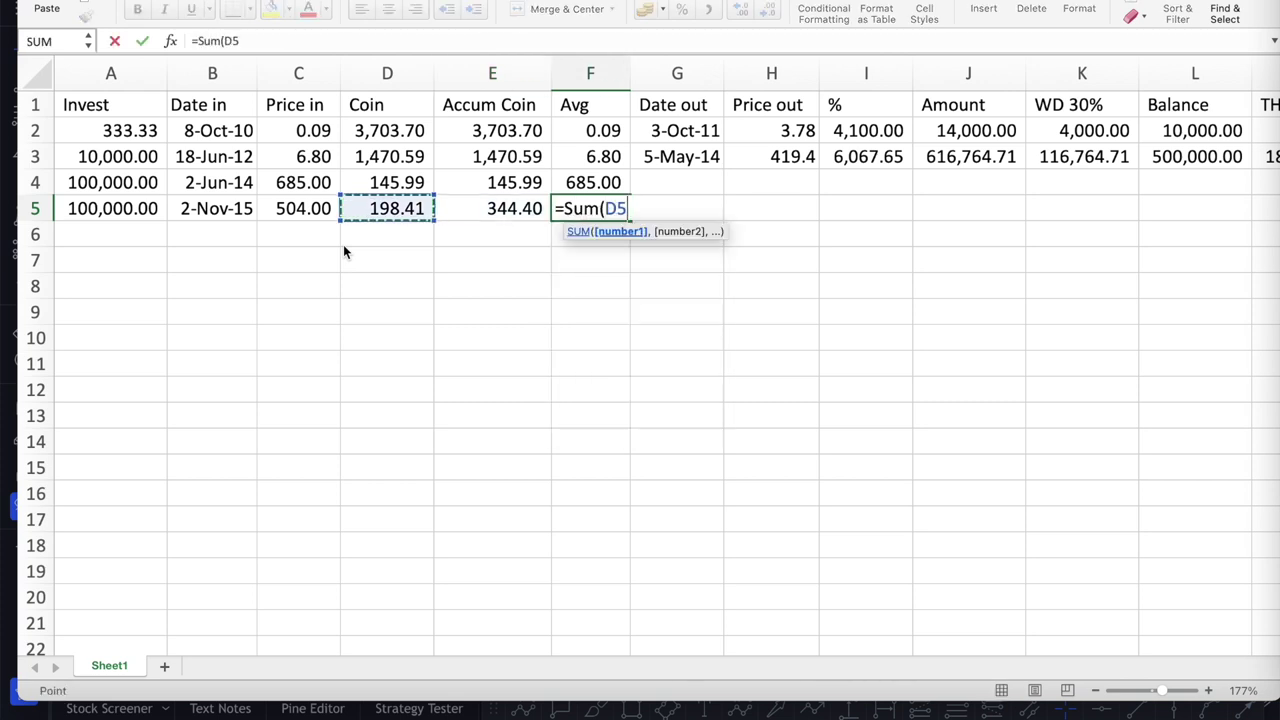
{"action": "key", "text": "shift+Up"}
{"action": "type", "text": ")"}
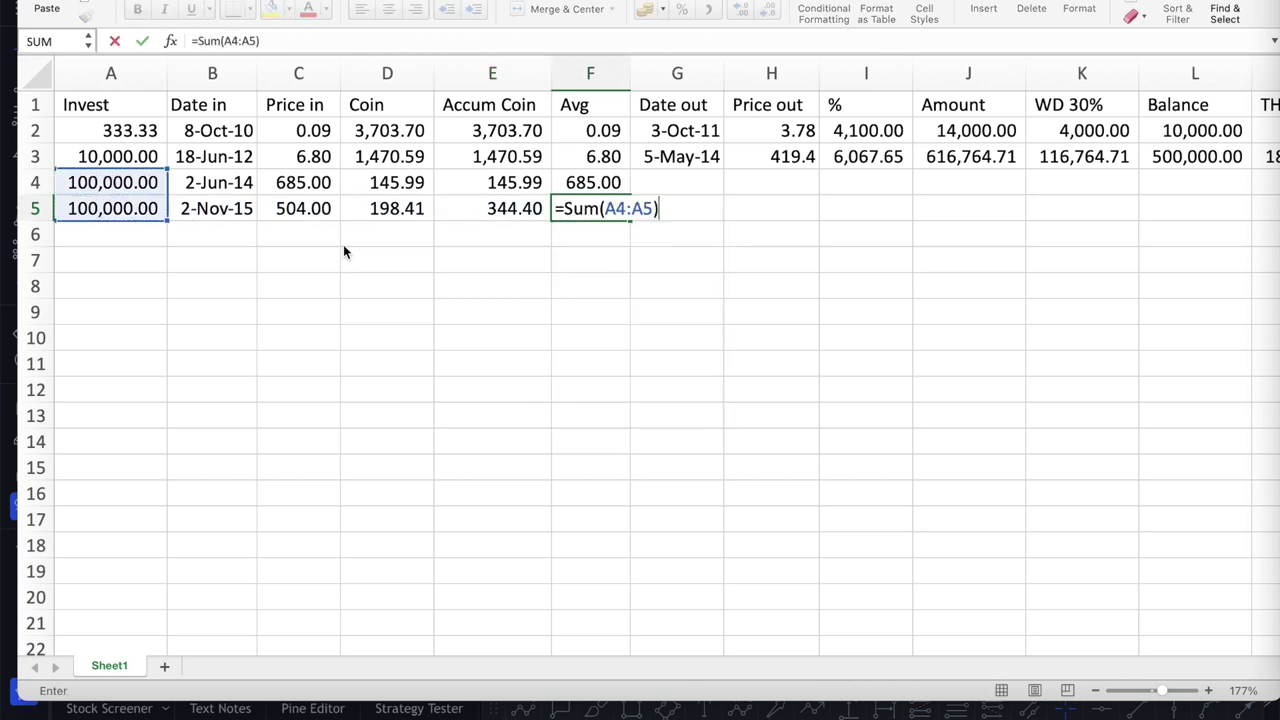
{"action": "type", "text": "/"}
{"action": "key", "text": "Left"}
{"action": "key", "text": "Return"}
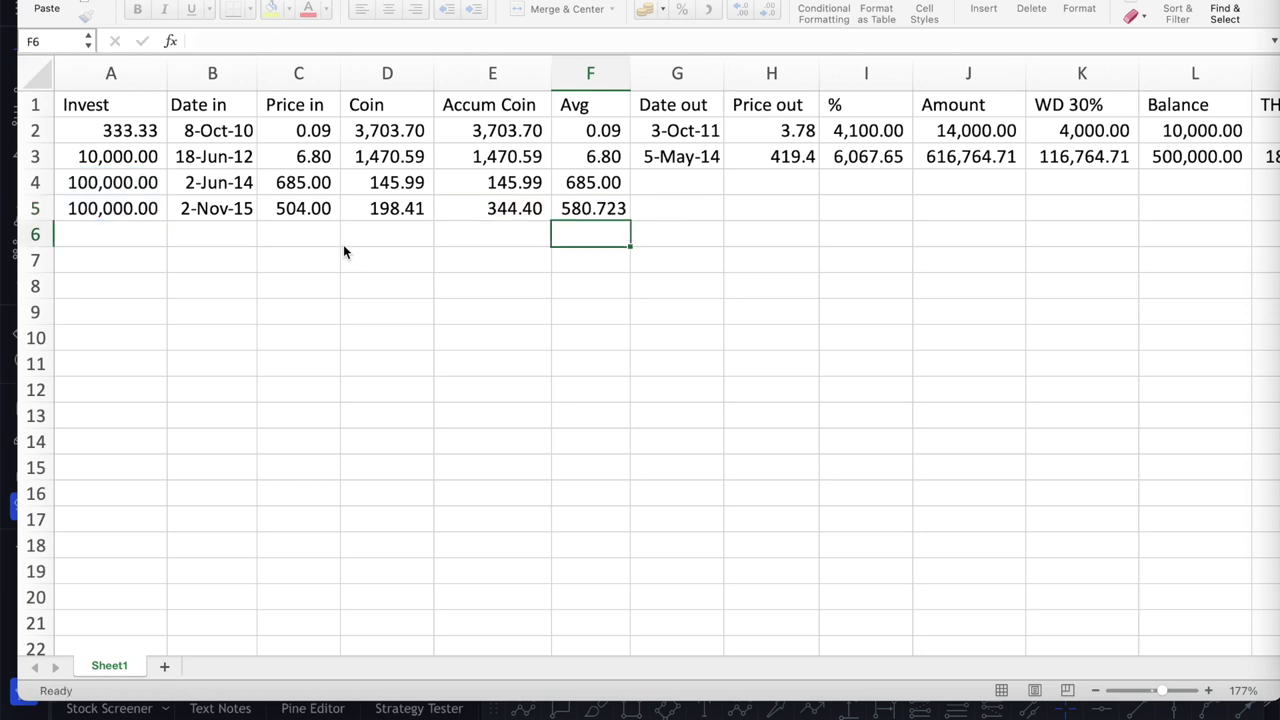
{"action": "key", "text": "Up"}
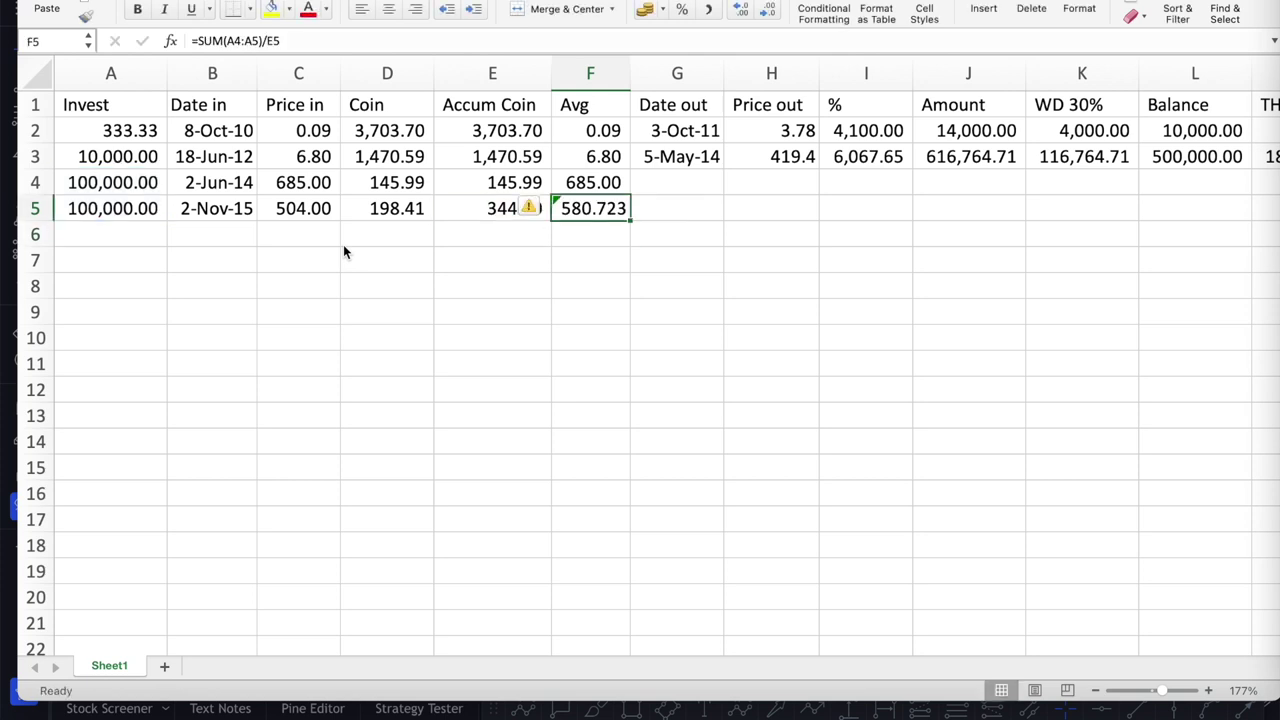
{"action": "left_click", "coordinate": [598, 72]}
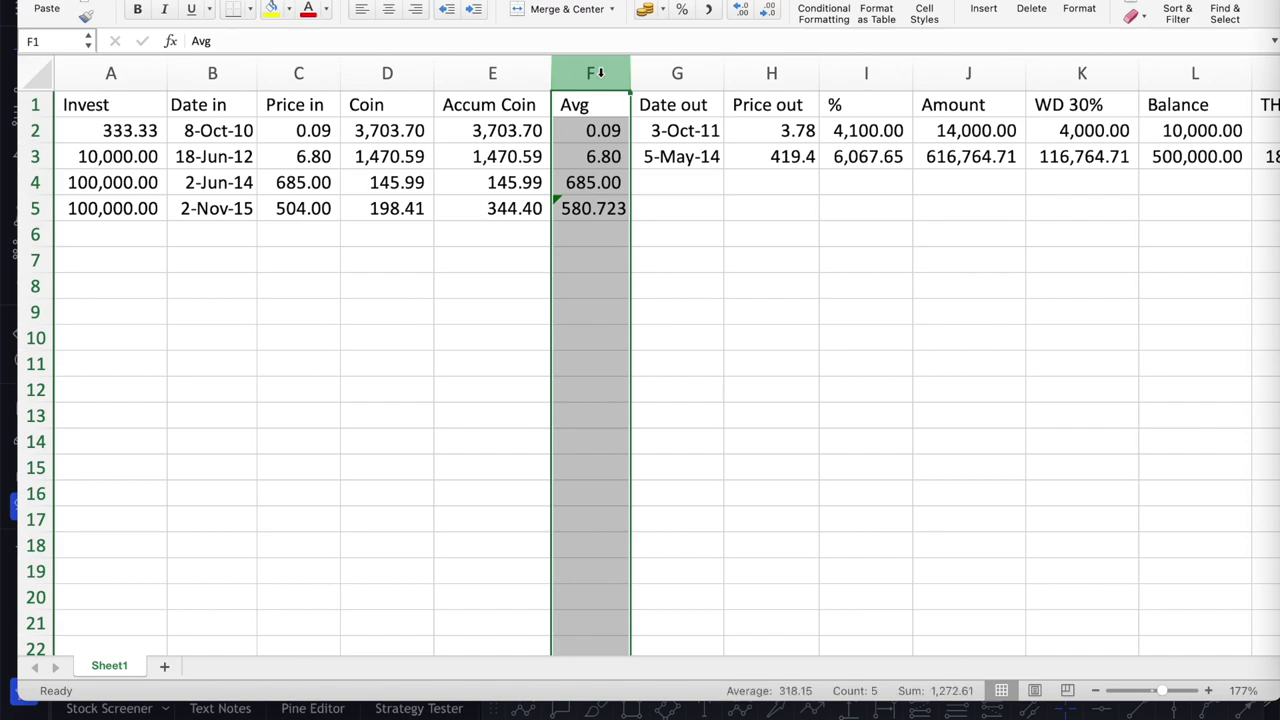
{"action": "left_click", "coordinate": [710, 10]}
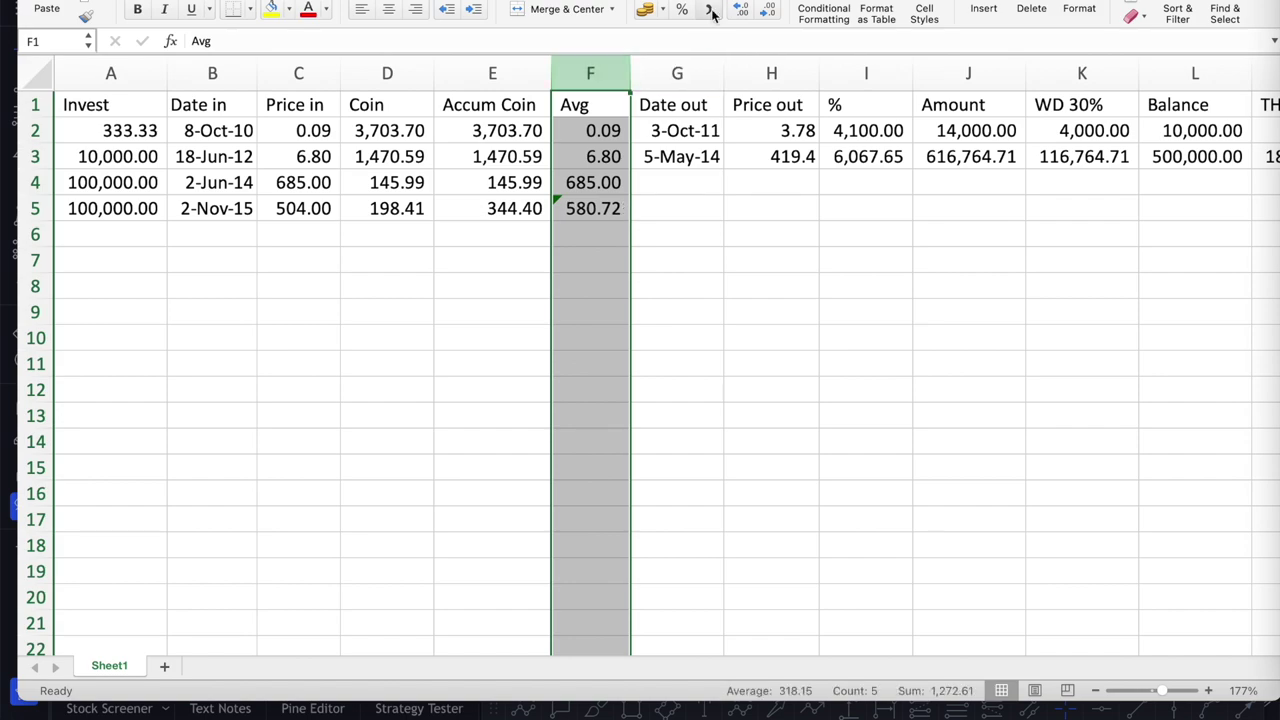
Locate the 2018 exit signal on the weekly BTCUSD chart and enter 28 May 2018 as the Date out in G5
{"action": "left_click", "coordinate": [677, 208]}
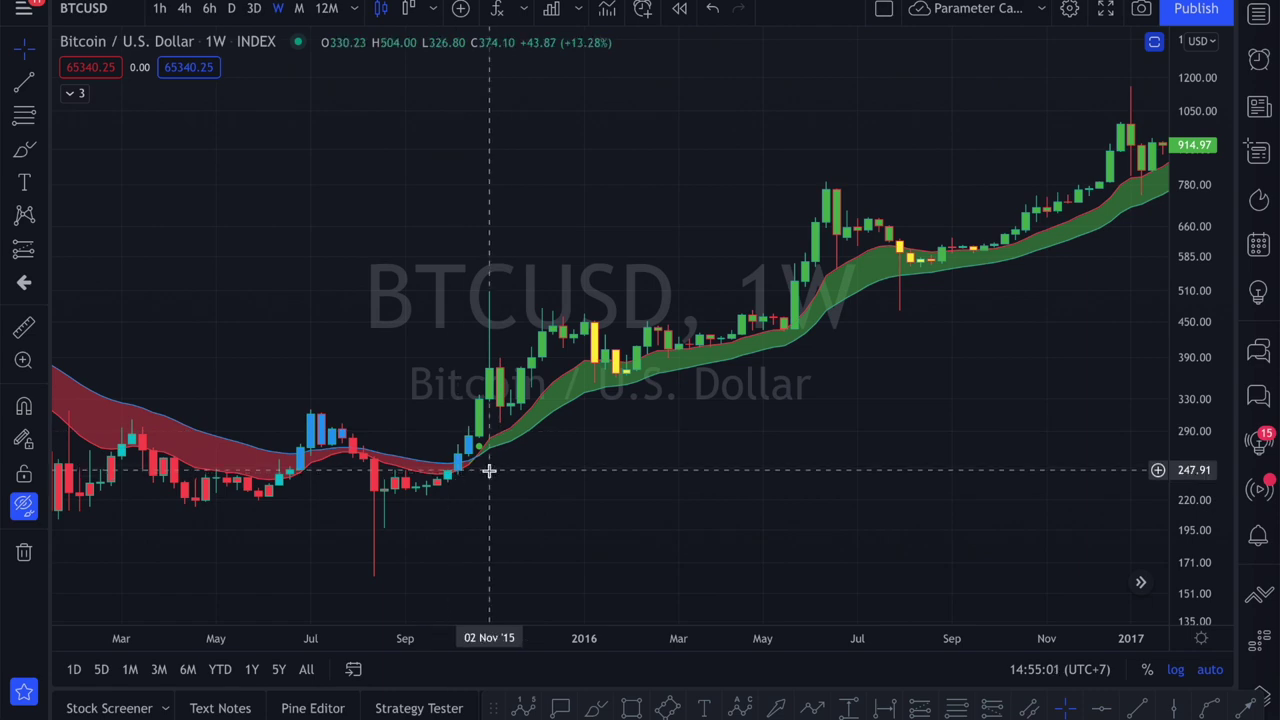
{"action": "scroll", "coordinate": [487, 470], "scroll_direction": "right", "scroll_amount": 5}
{"action": "scroll", "coordinate": [490, 476], "scroll_direction": "right", "scroll_amount": 10}
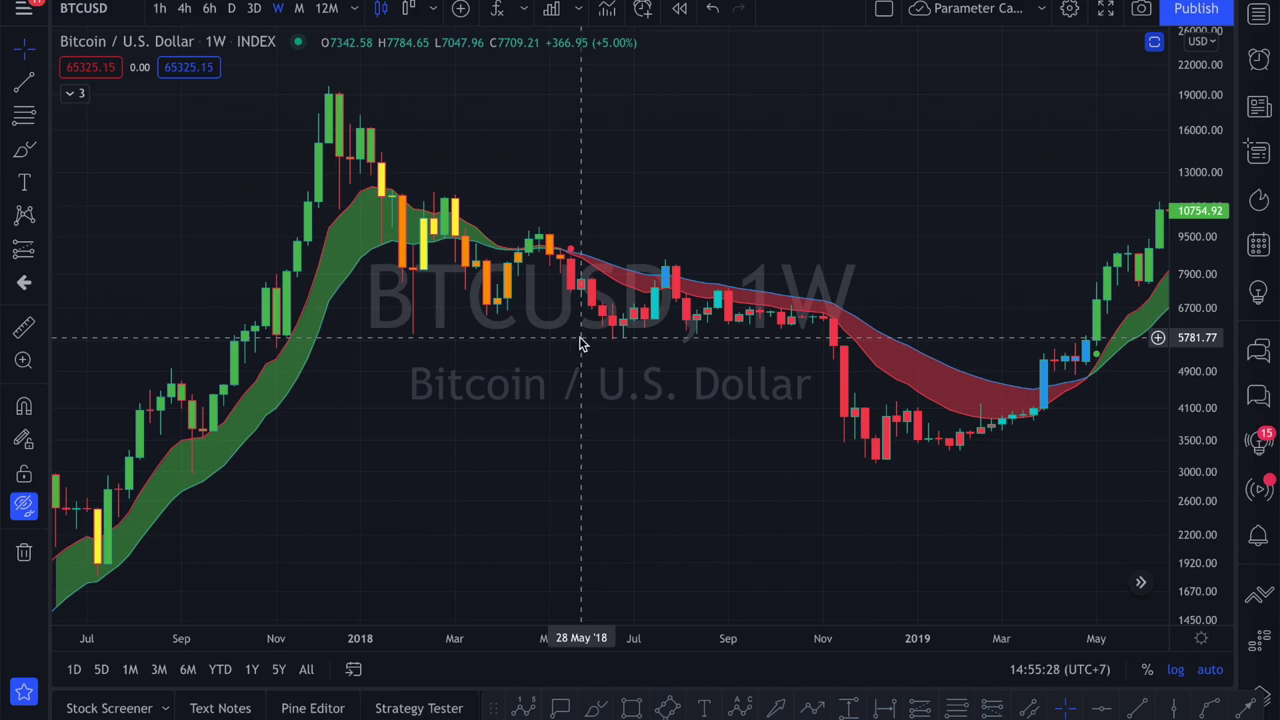
{"action": "key", "text": "ctrl+Up"}
{"action": "left_click", "coordinate": [408, 455]}
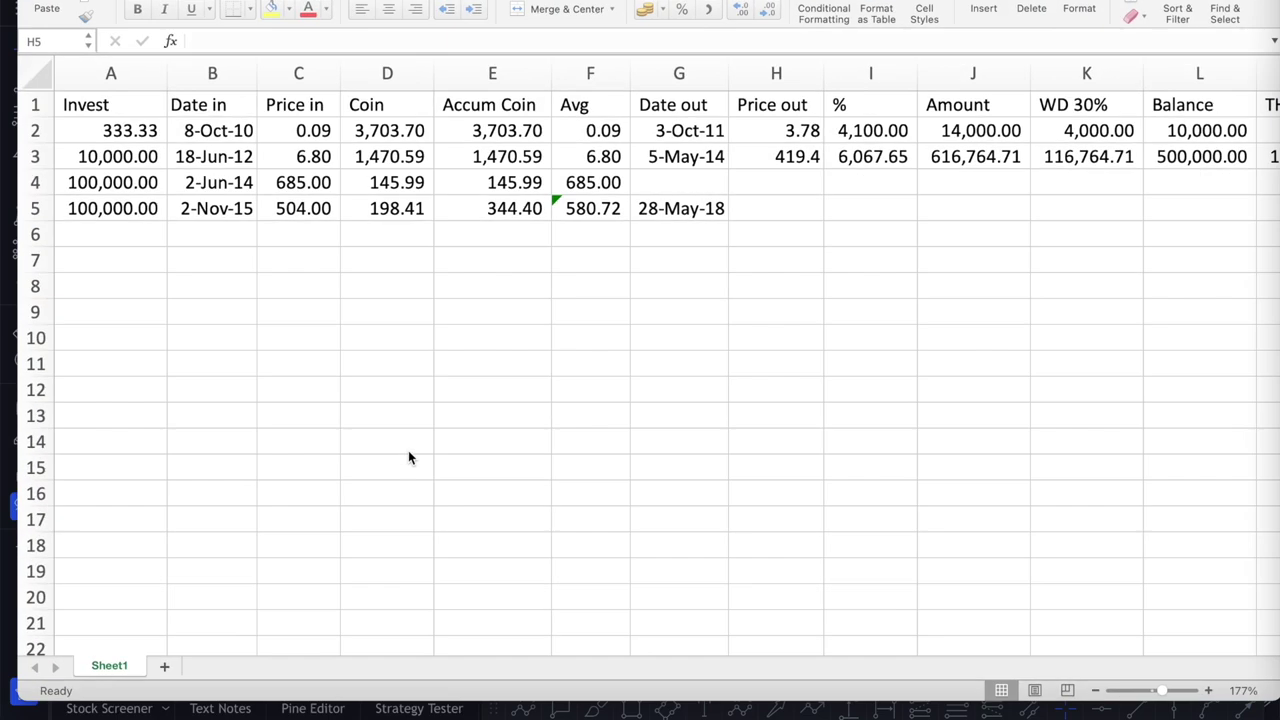
Enter 7047.96 as the Price out in H5 and apply the comma number style to column H
{"action": "type", "text": "7047.96"}
{"action": "key", "text": "Tab"}
{"action": "left_click", "coordinate": [772, 74]}
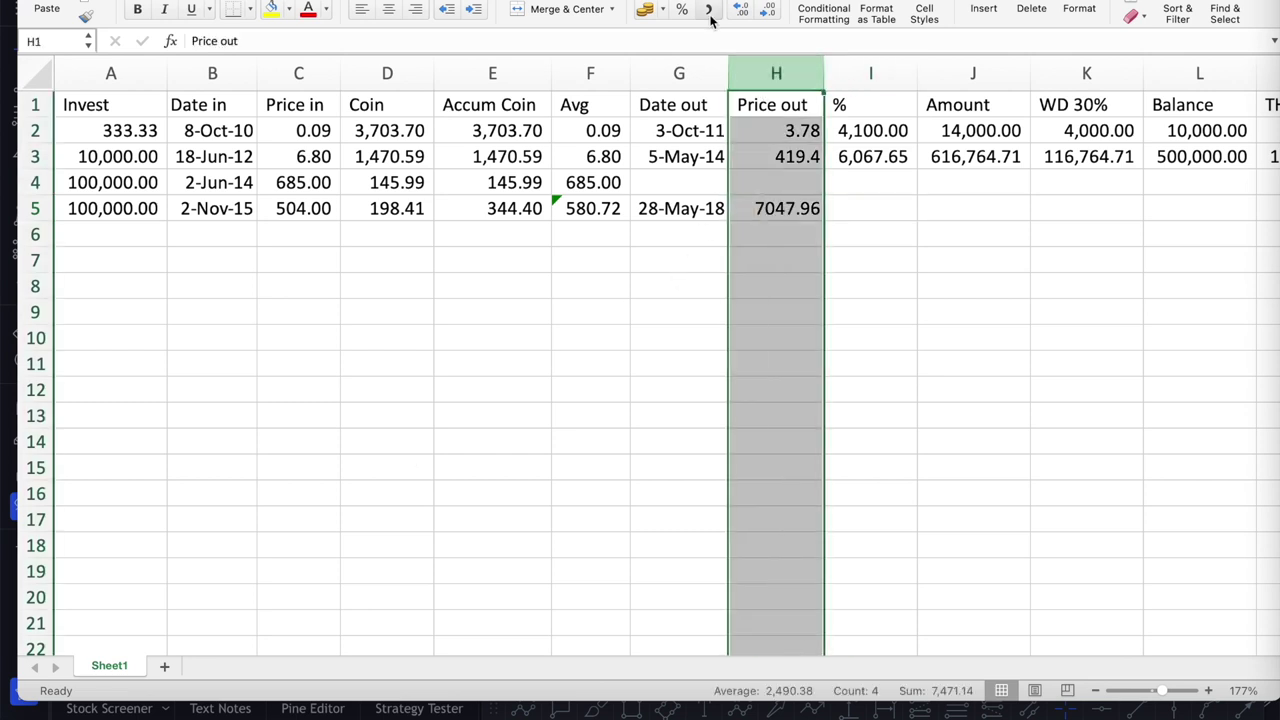
{"action": "left_click", "coordinate": [709, 12]}
Copy the percentage gain formula from I3 to I5
{"action": "left_click", "coordinate": [868, 160]}
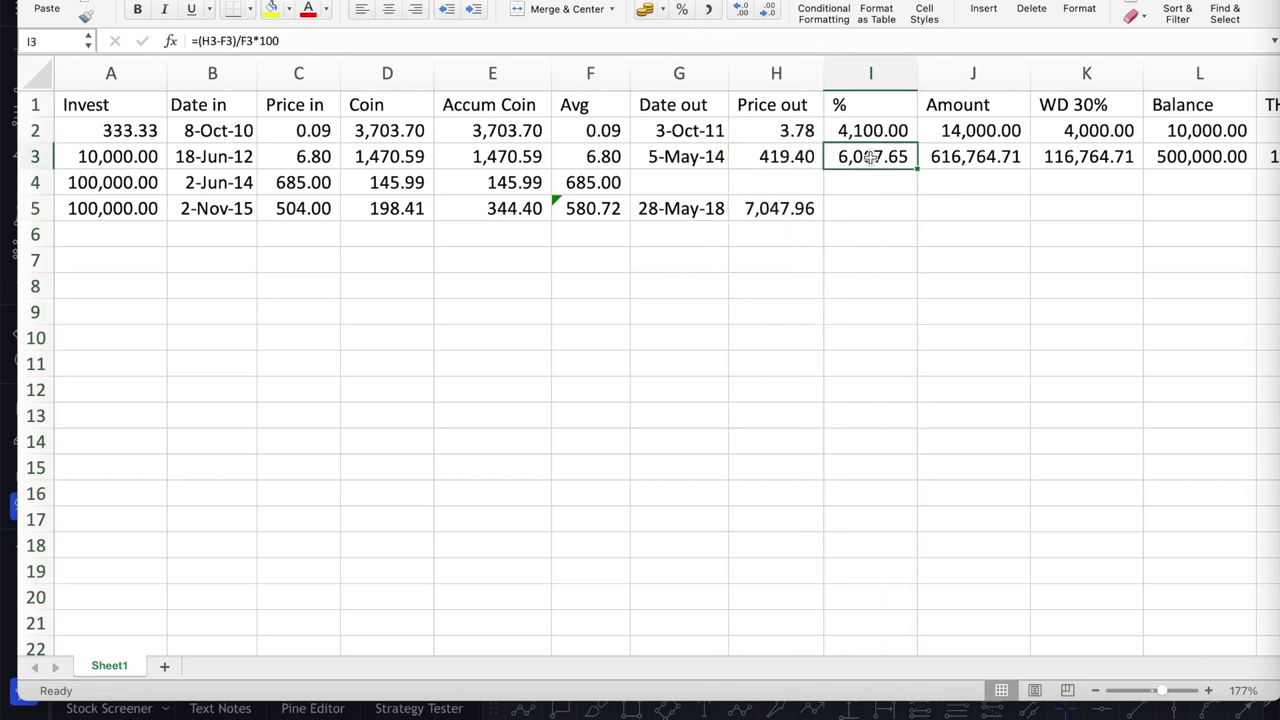
{"action": "key", "text": "ctrl+c"}
{"action": "left_click", "coordinate": [866, 206]}
{"action": "key", "text": "ctrl+v"}
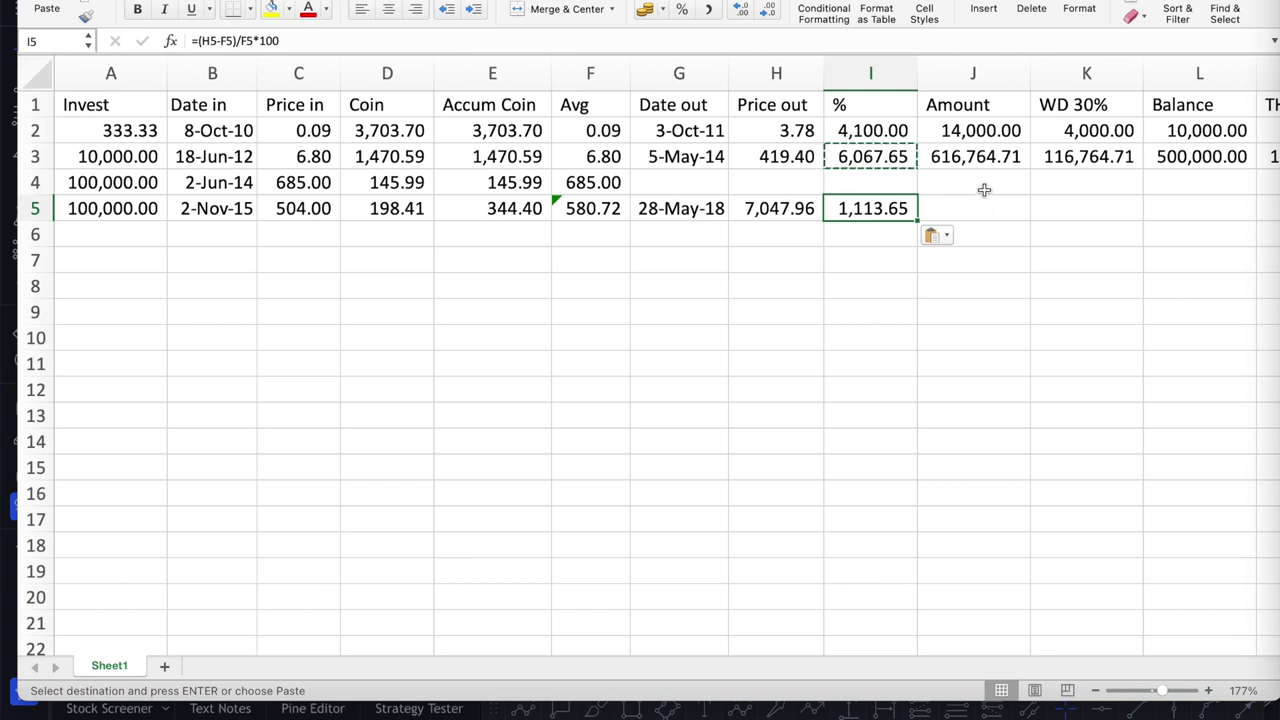
Copy the Amount formula from J3 to J5
{"action": "left_click", "coordinate": [961, 161]}
{"action": "key", "text": "cmd+c"}
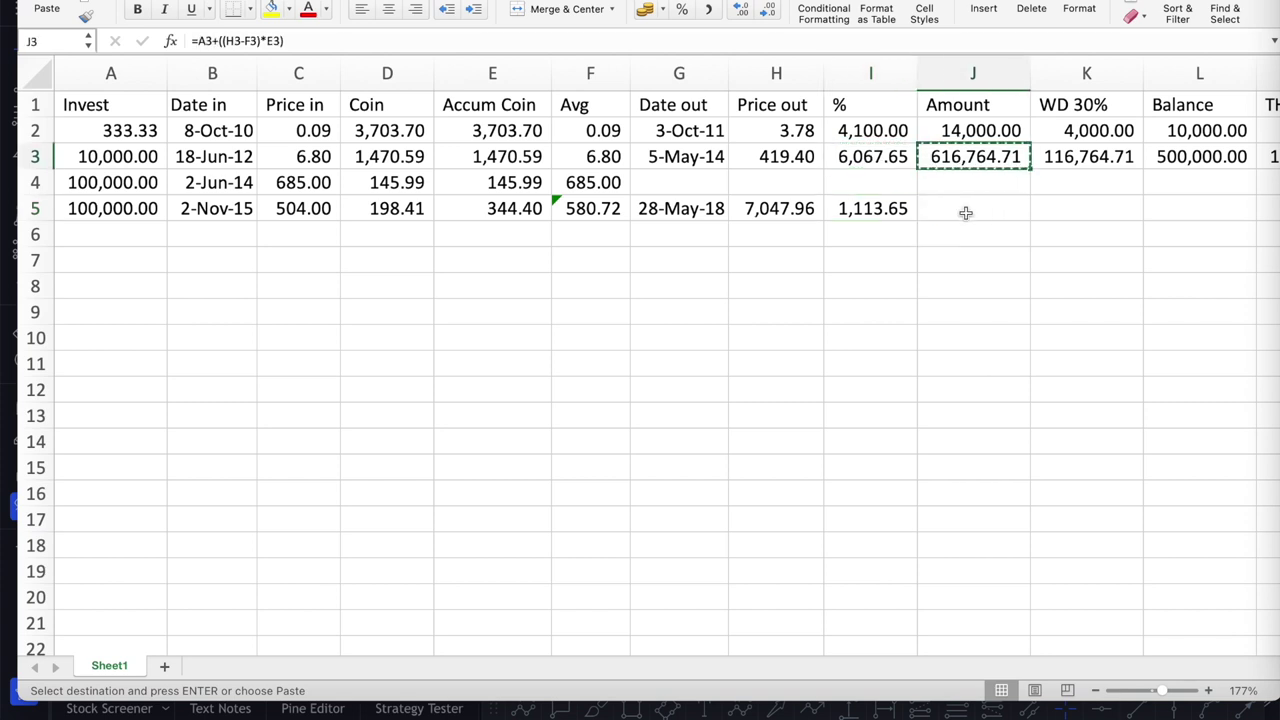
{"action": "left_click", "coordinate": [965, 212]}
{"action": "key", "text": "ctrl+v"}
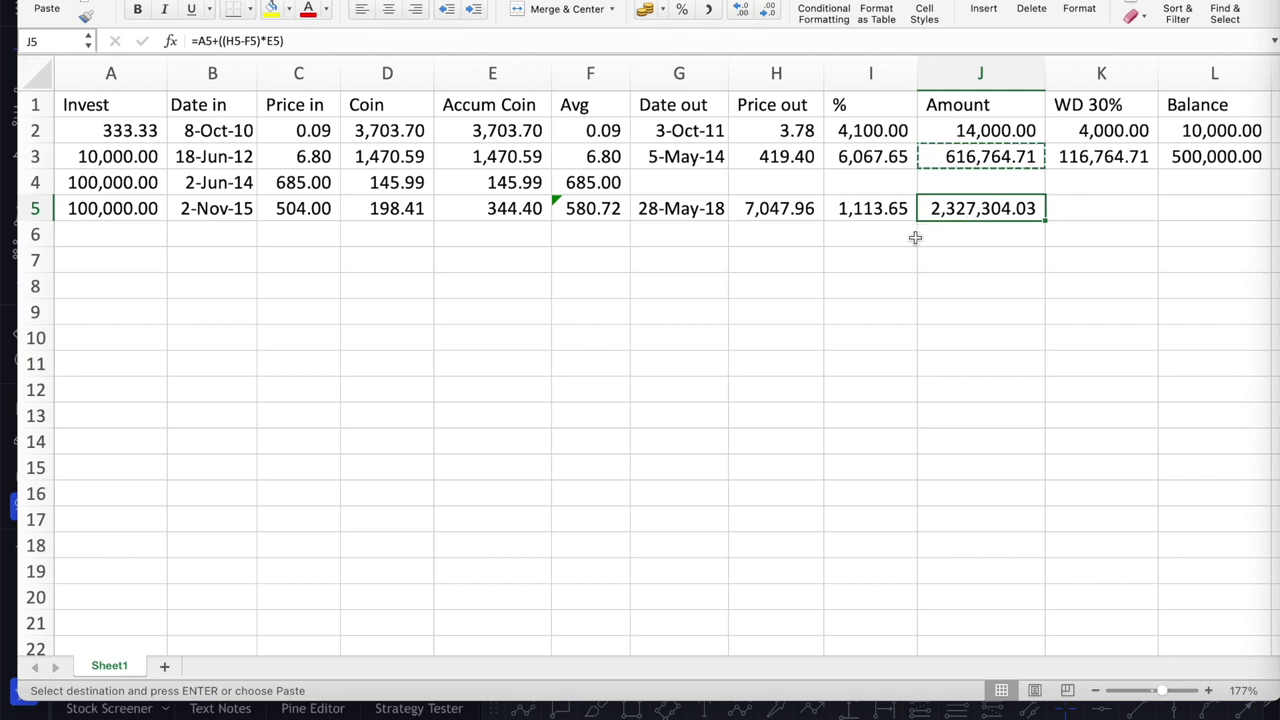
Set the Amount cell J5 to =L3+((H5-F5)*E5), adding the trade's profit to the previous balance
{"action": "type", "text": "="}
{"action": "key", "text": "Up"}
{"action": "key", "text": "Up"}
{"action": "key", "text": "Right"}
{"action": "key", "text": "Right"}
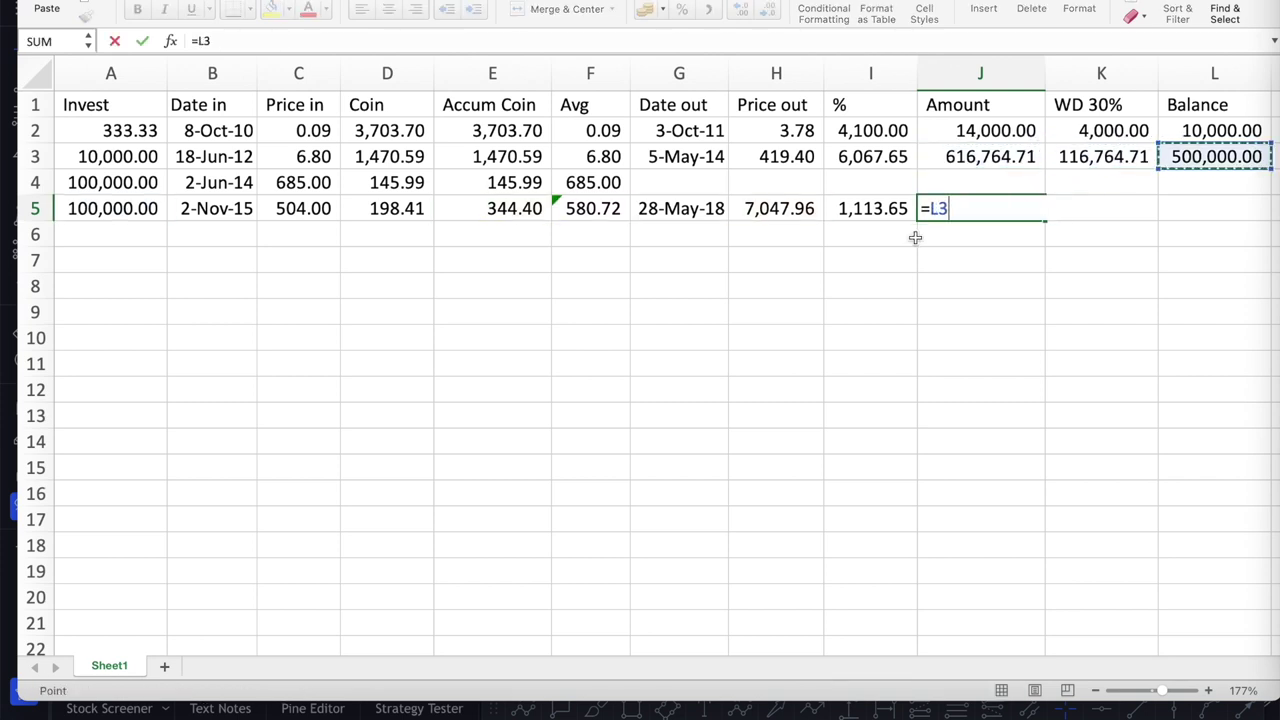
{"action": "type", "text": "+"}
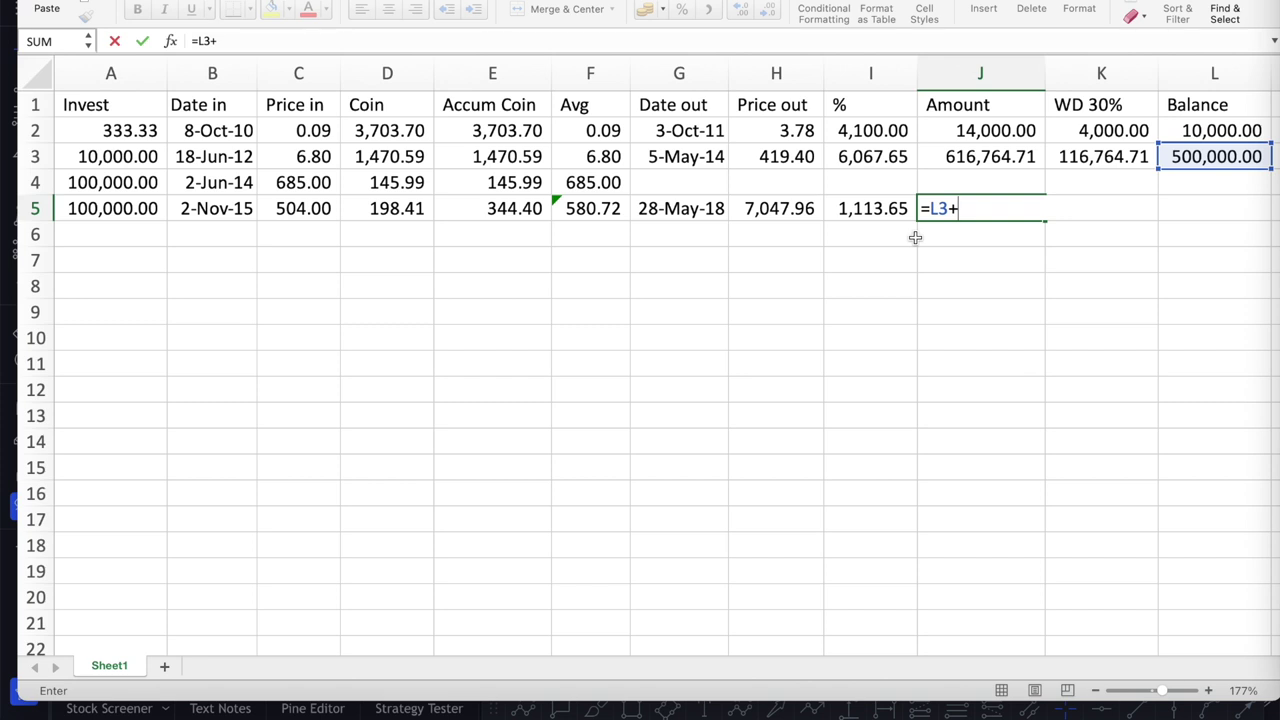
{"action": "type", "text": "(("}
{"action": "key", "text": "Left"}
{"action": "key", "text": "Left"}
{"action": "type", "text": "-"}
{"action": "key", "text": "Left"}
{"action": "key", "text": "Left"}
{"action": "key", "text": "Left"}
{"action": "key", "text": "Left"}
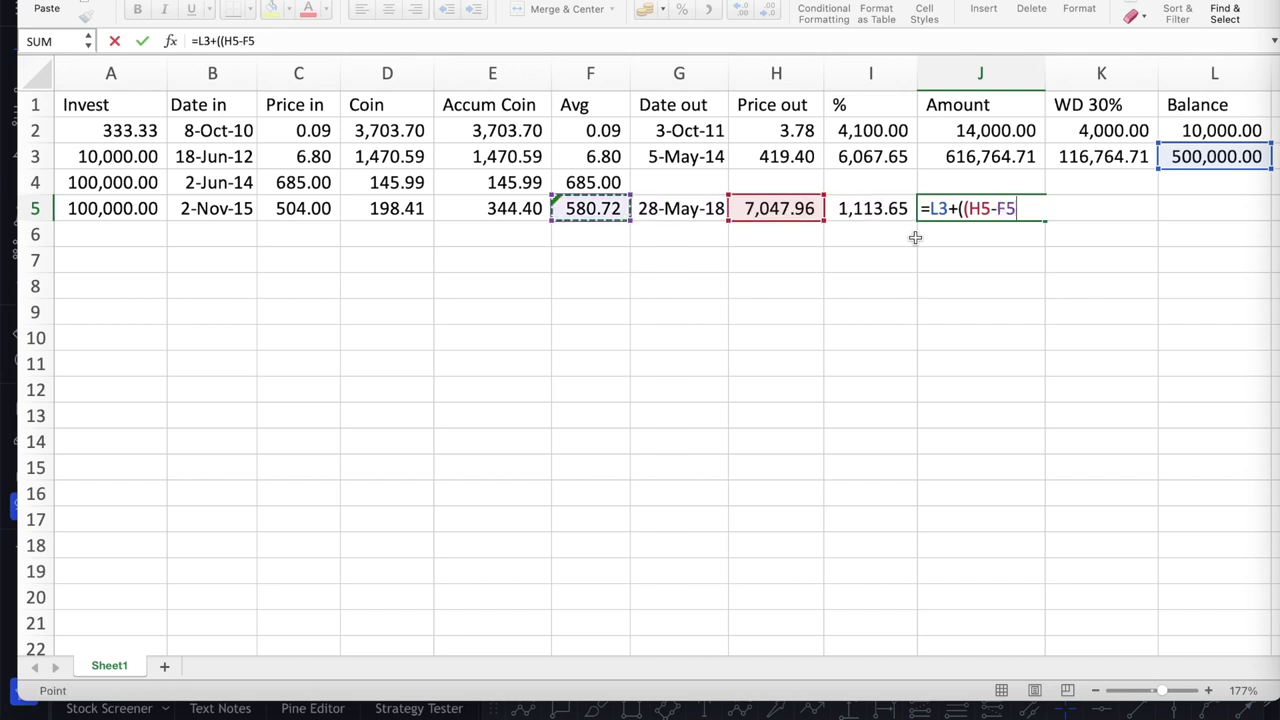
{"action": "type", "text": ")"}
{"action": "key", "text": "Left"}
{"action": "key", "text": "Left"}
{"action": "key", "text": "Left"}
{"action": "key", "text": "Left"}
{"action": "key", "text": "Left"}
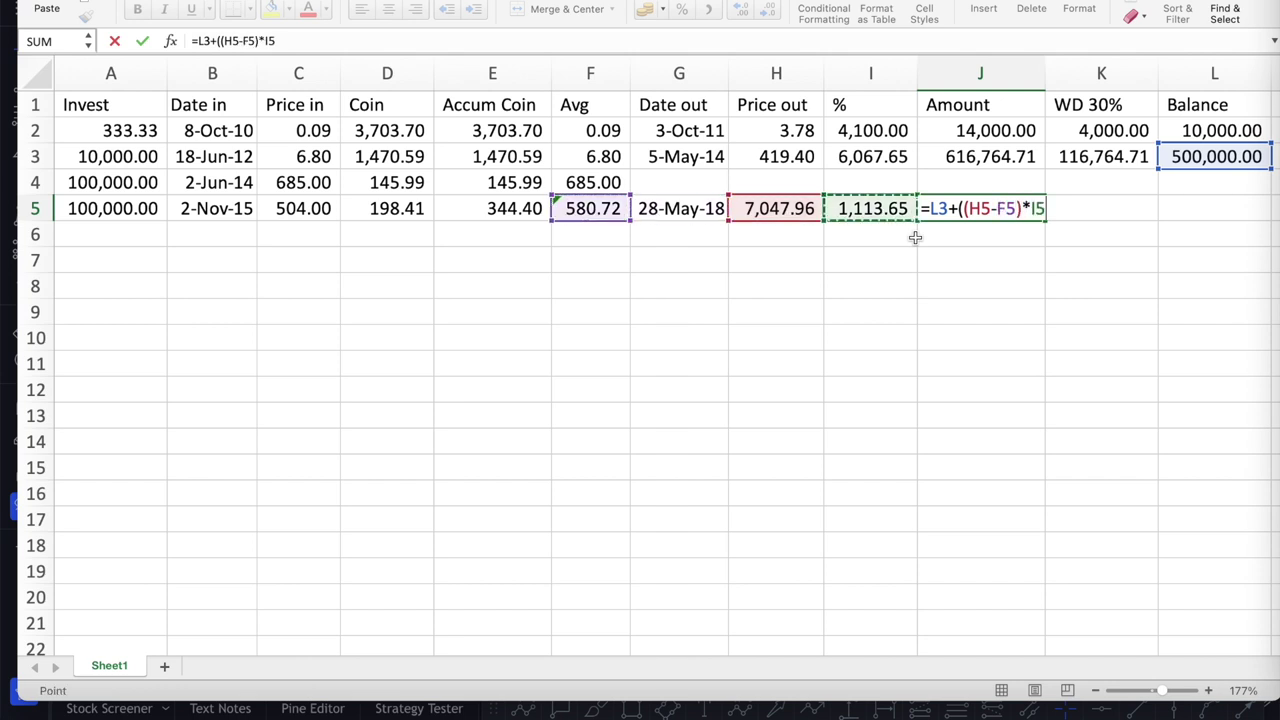
{"action": "key", "text": "Return"}
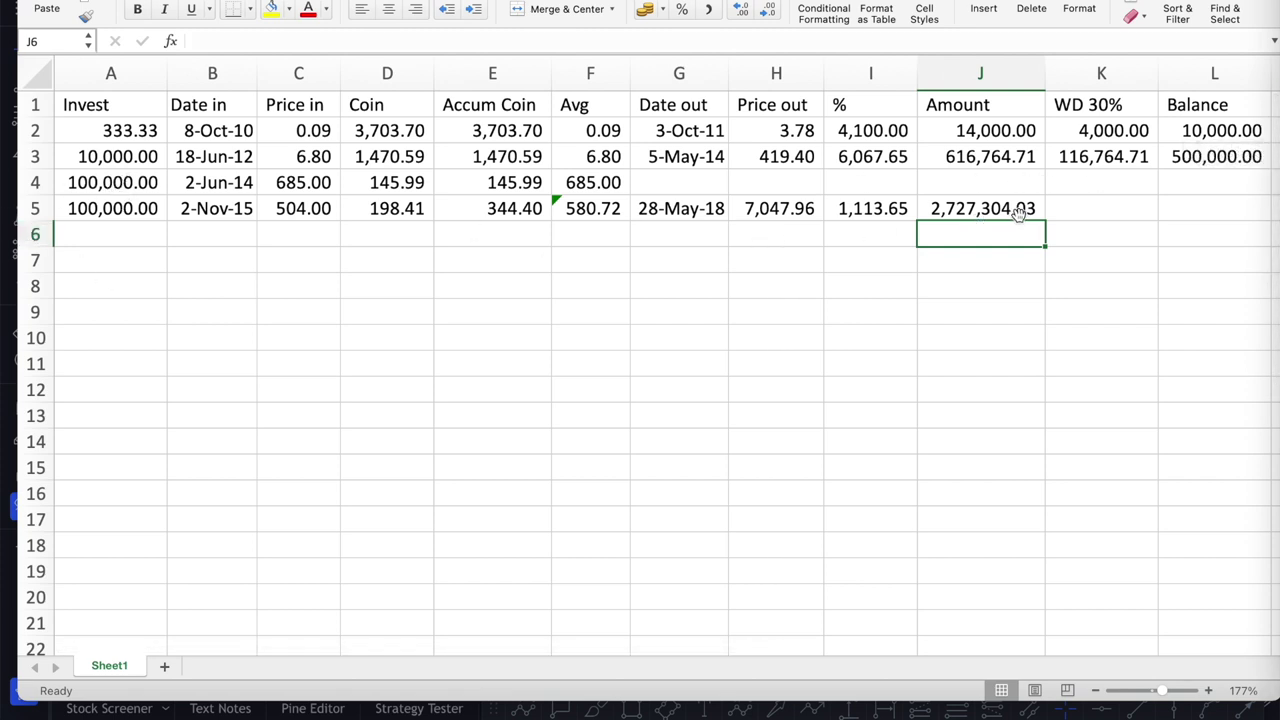
Calculate the 30% withdrawal in K5 with =J5*.3
{"action": "left_click", "coordinate": [1080, 217]}
{"action": "type", "text": "="}
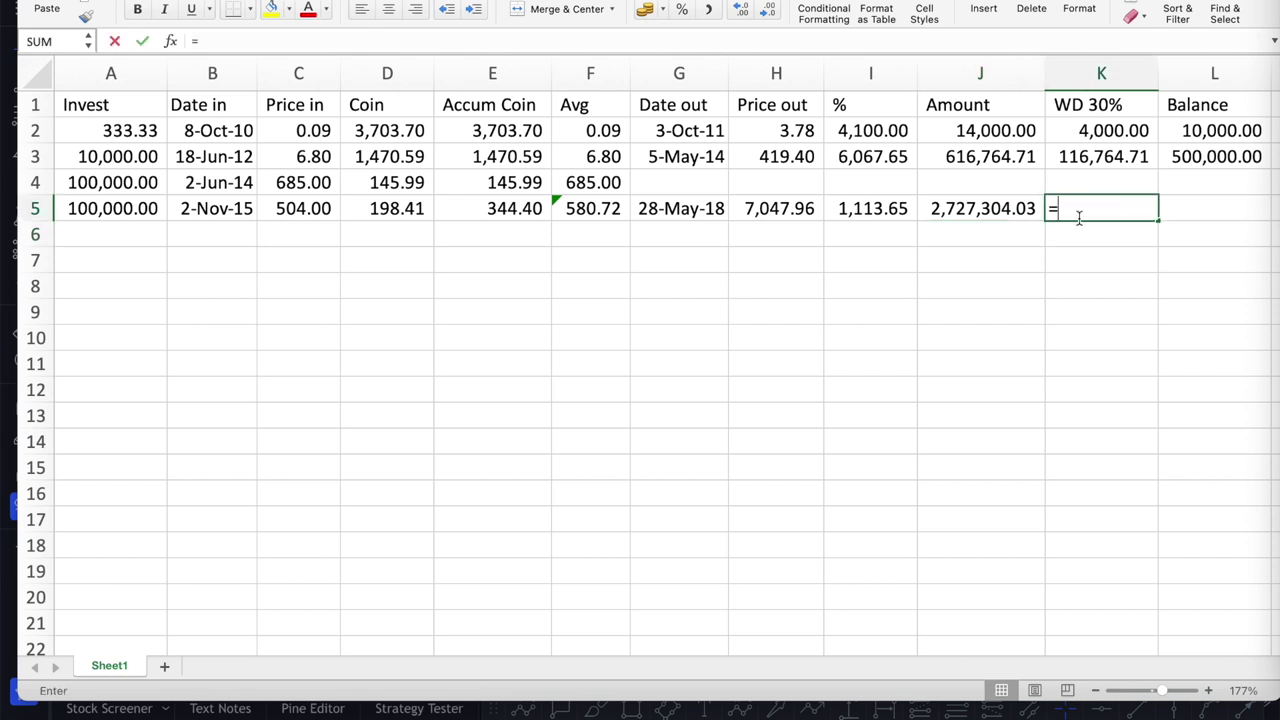
{"action": "key", "text": "Left"}
{"action": "type", "text": "*.3"}
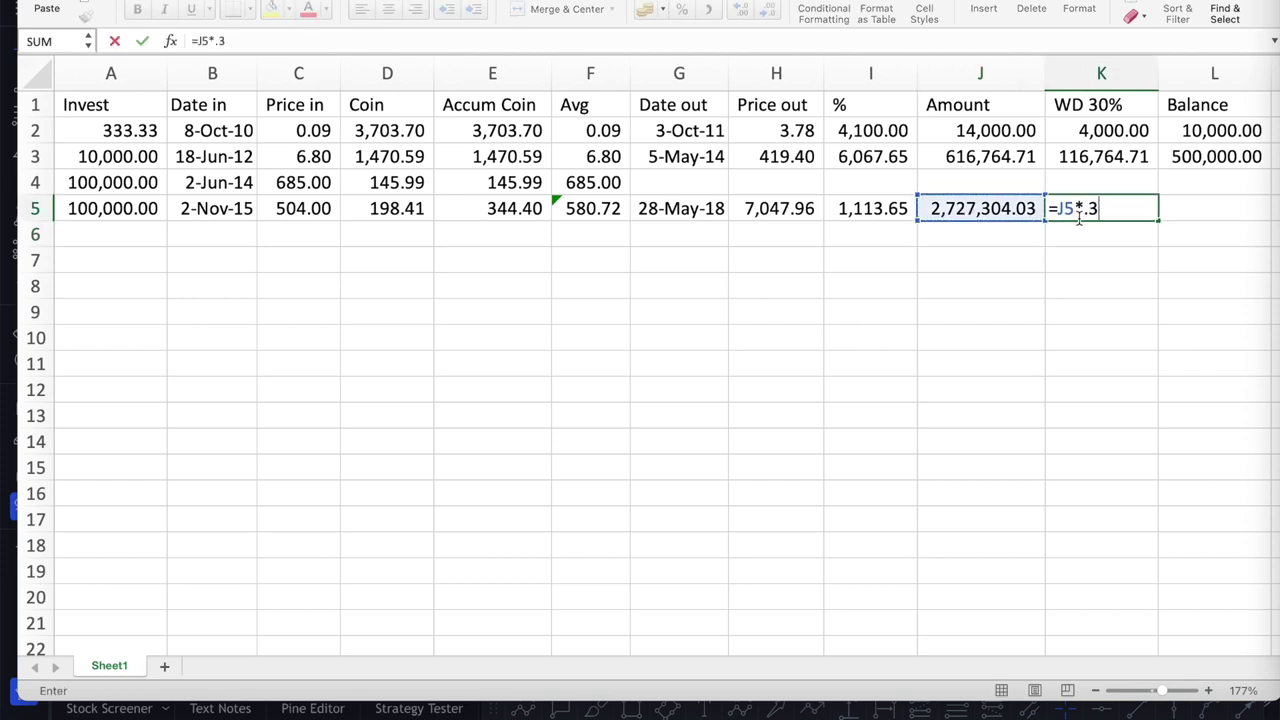
{"action": "key", "text": "Return"}
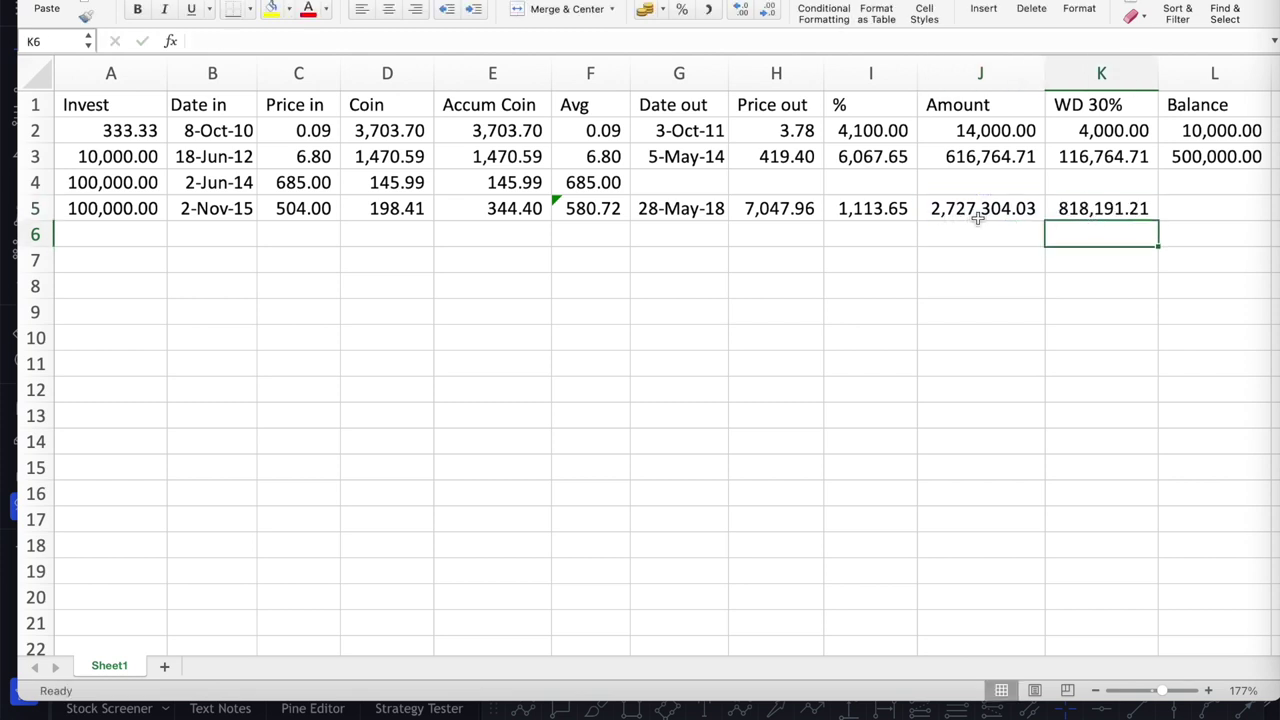
Enter 727304.03 as the withdrawal amount in K5
{"action": "left_click", "coordinate": [1100, 214]}
{"action": "type", "text": "727304.03"}
{"action": "key", "text": "Return"}
{"action": "left_click", "coordinate": [1100, 213]}
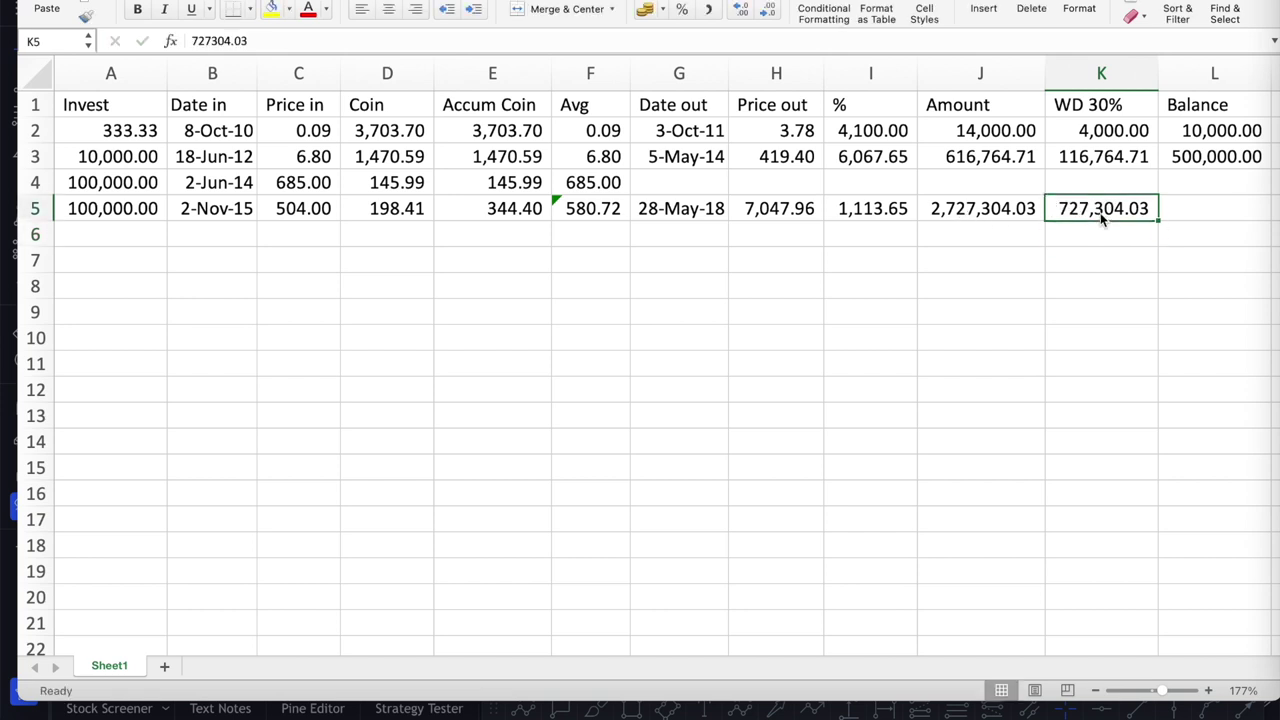
Calculate the remaining balance in L5 with =J5-K5
{"action": "left_click", "coordinate": [1197, 220]}
{"action": "type", "text": "=J5-K5"}
{"action": "key", "text": "Return"}
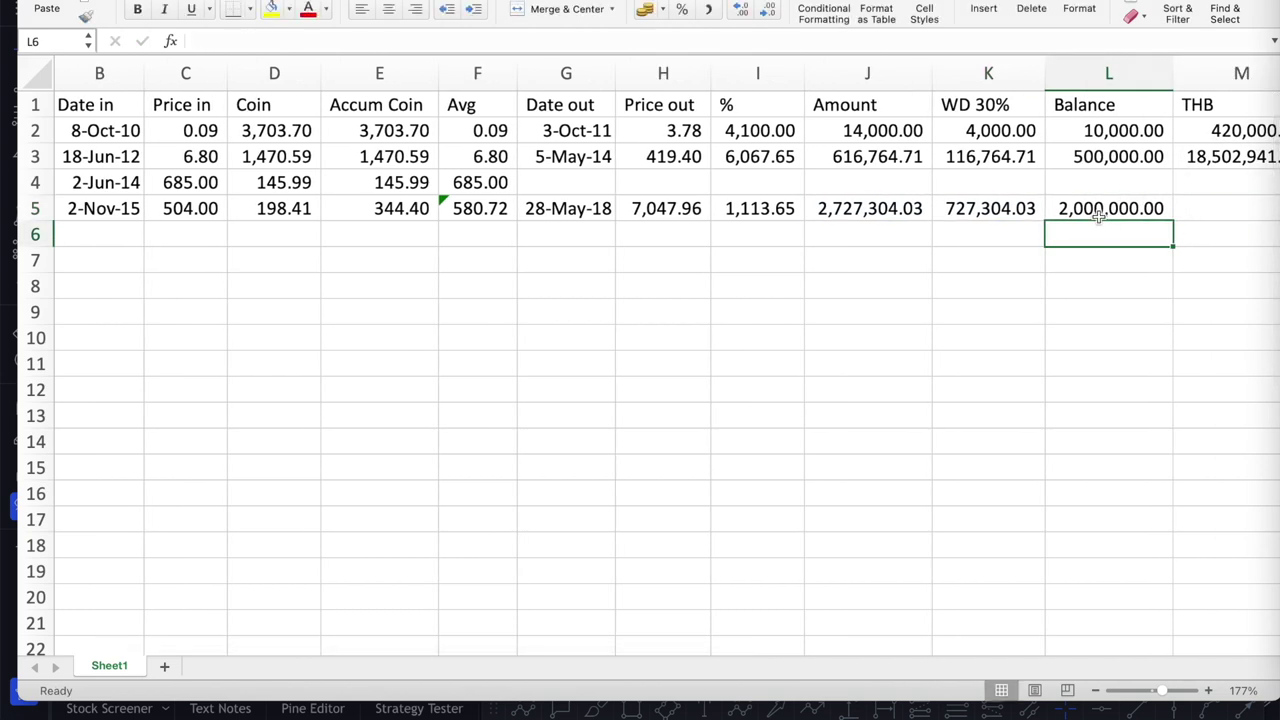
Convert the Amount in J5 to baht in THB cell M5 by multiplying it by 30
{"action": "left_click", "coordinate": [1203, 211]}
{"action": "type", "text": "="}
{"action": "key", "text": "Left"}
{"action": "key", "text": "Left"}
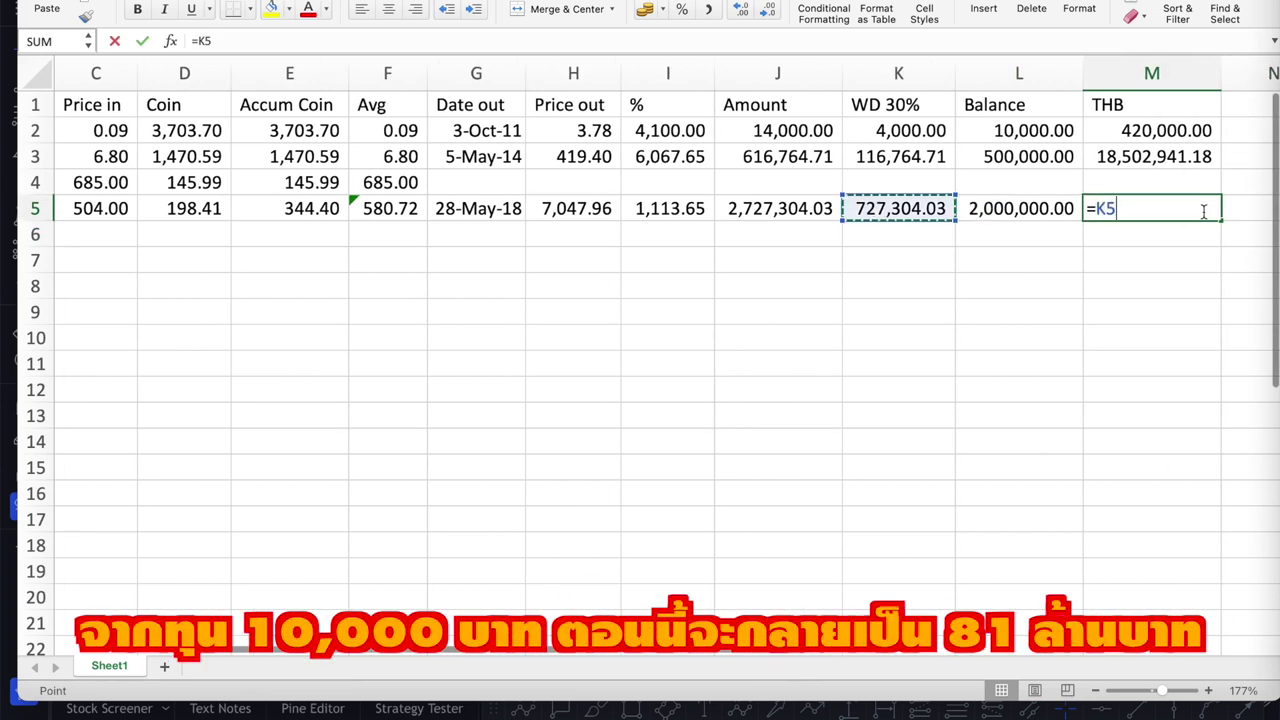
{"action": "key", "text": "Left"}
{"action": "type", "text": "*30"}
{"action": "key", "text": "Return"}
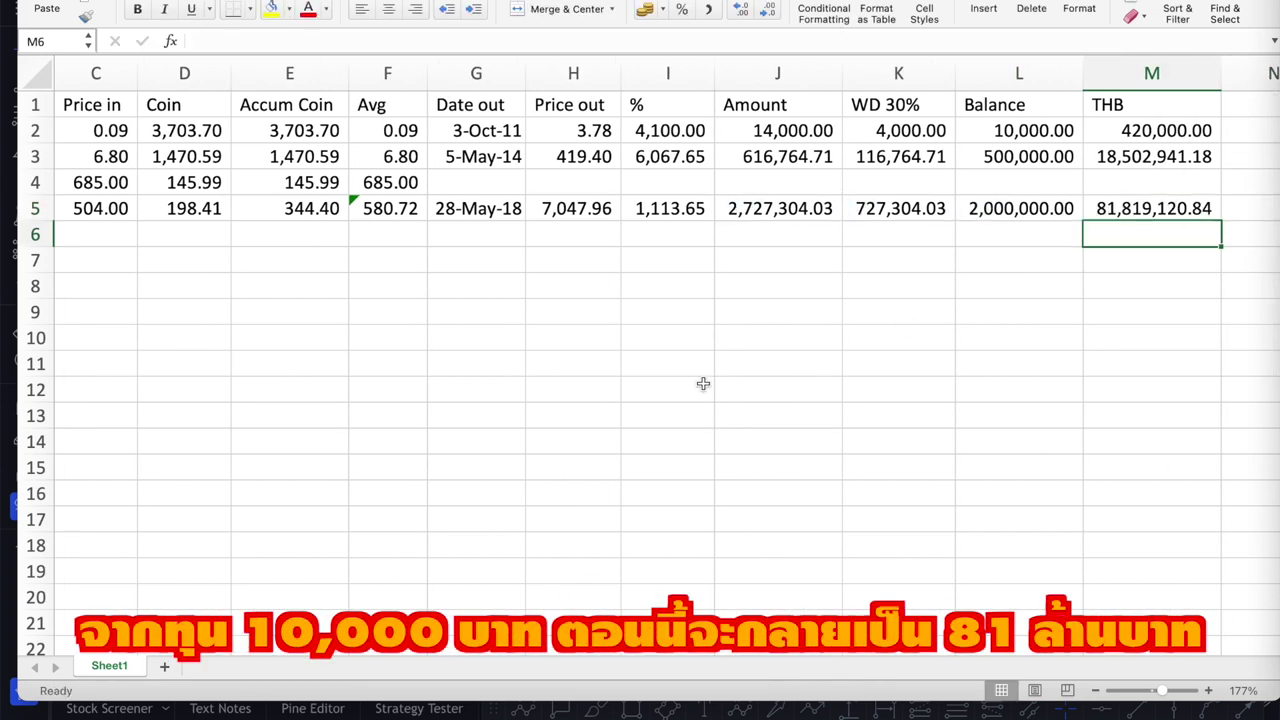
Work out 20% of the balance in L6 with =L5*0.2, and clear the cell again
{"action": "scroll", "coordinate": [703, 384], "scroll_direction": "left", "scroll_amount": 3}
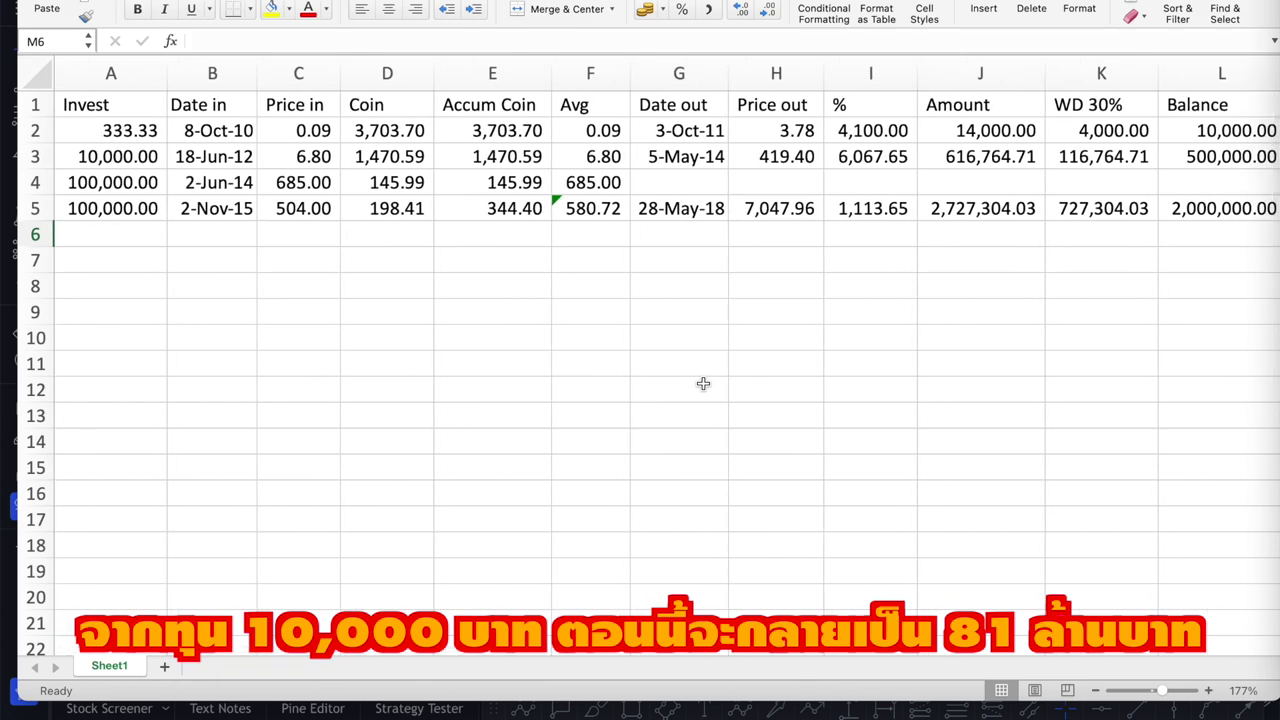
{"action": "scroll", "coordinate": [703, 384], "scroll_direction": "right", "scroll_amount": 3}
{"action": "scroll", "coordinate": [690, 383], "scroll_direction": "left", "scroll_amount": 3}
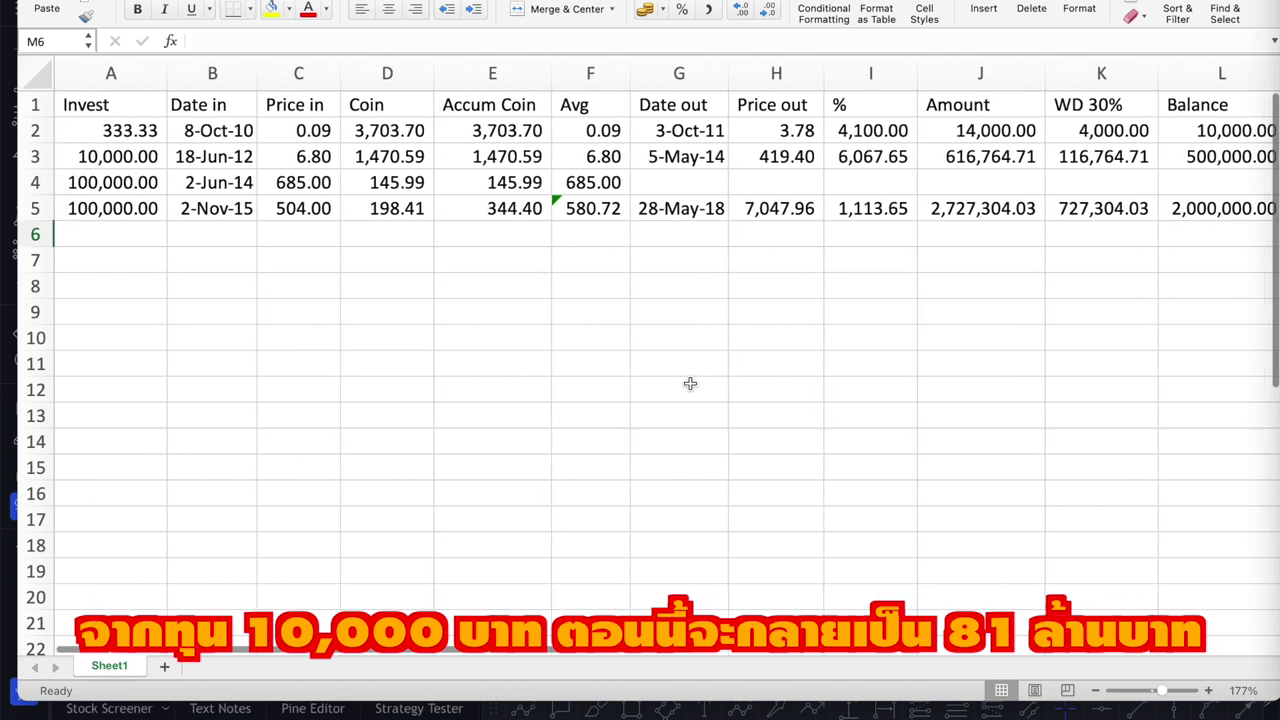
{"action": "left_click", "coordinate": [1218, 232]}
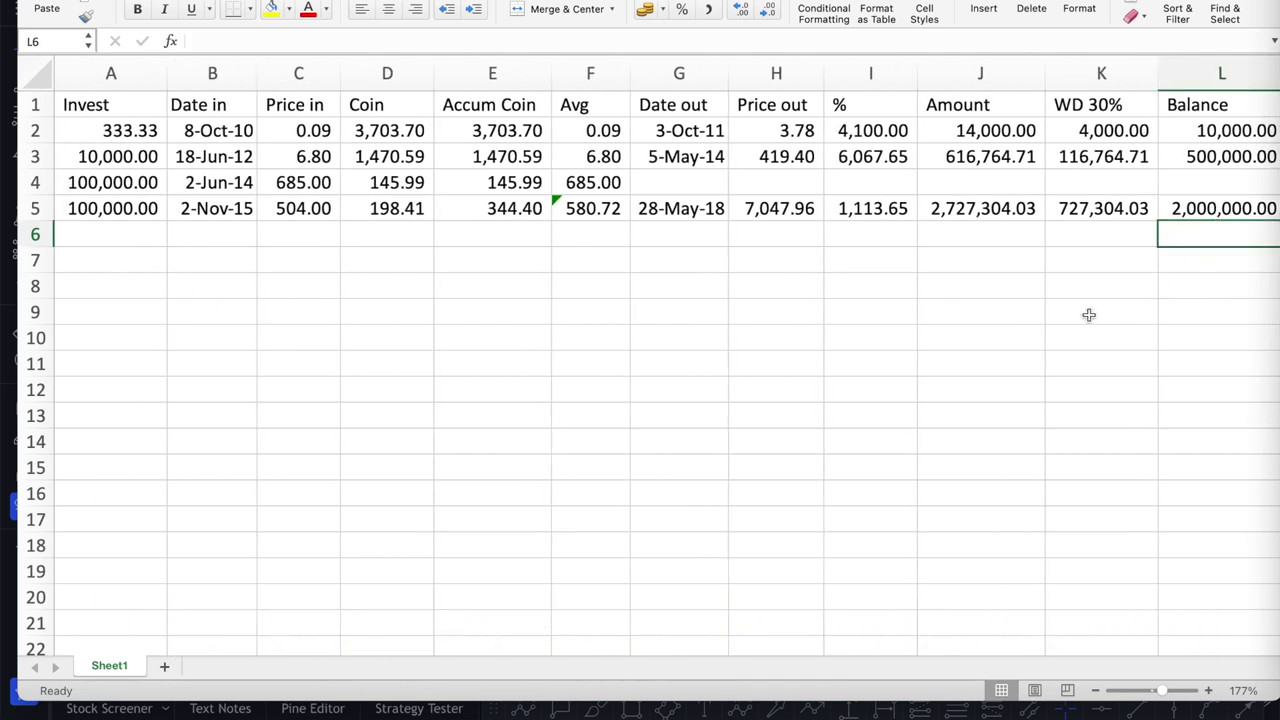
{"action": "type", "text": "=L5*0.2"}
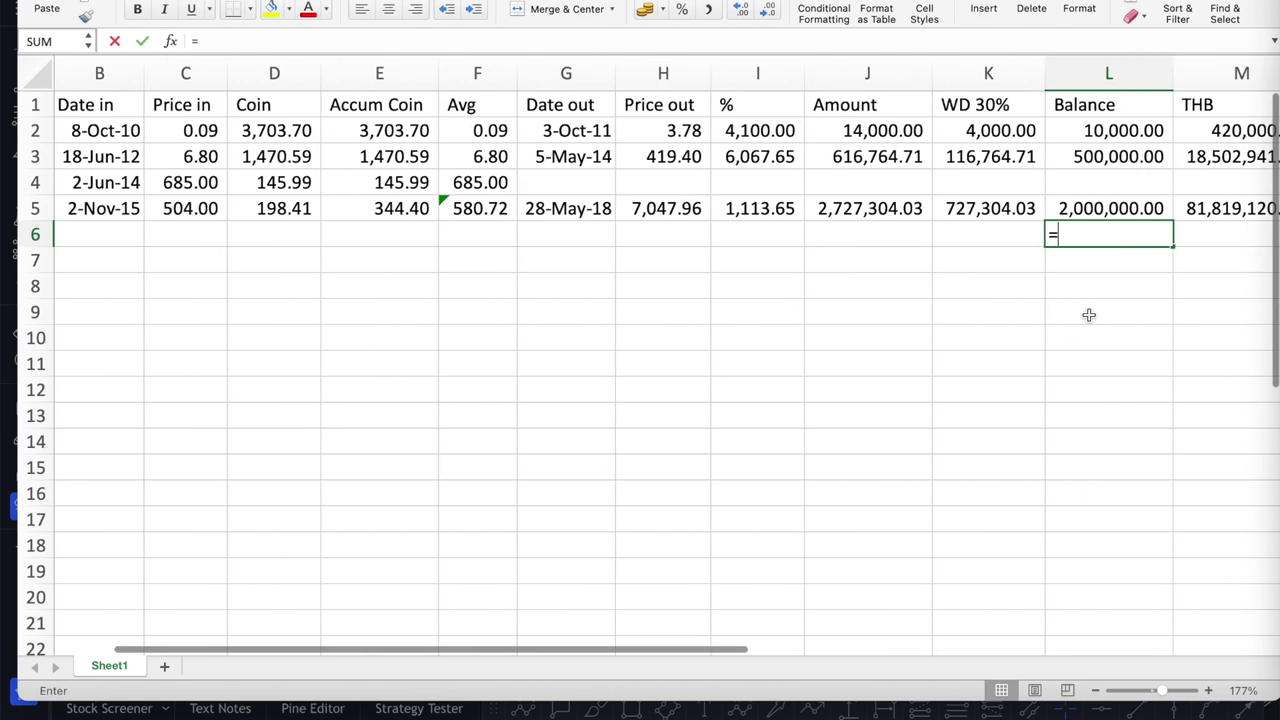
{"action": "key", "text": "Return"}
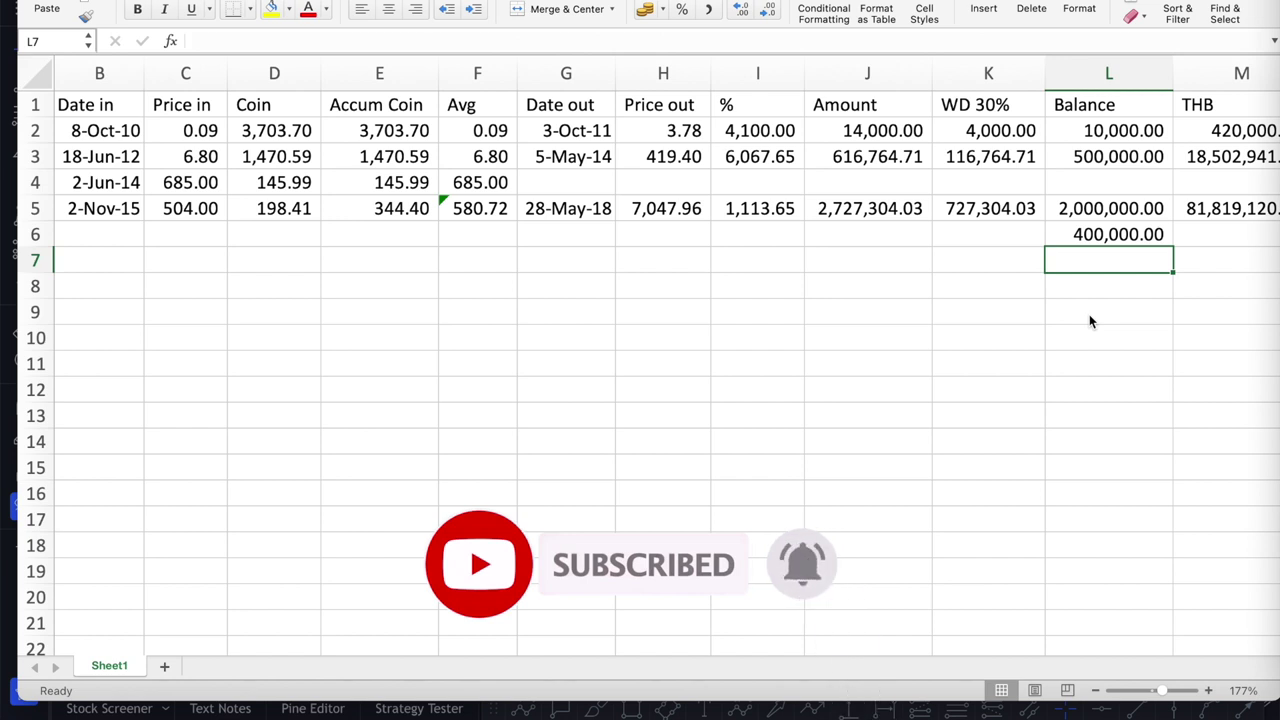
{"action": "key", "text": "Up"}
{"action": "key", "text": "Delete"}
Enter 400000 as the Invest amount for the next trade in A6
{"action": "key", "text": "Left"}
{"action": "key", "text": "Left"}
{"action": "key", "text": "Left"}
{"action": "key", "text": "Left"}
{"action": "key", "text": "Left"}
{"action": "key", "text": "Left"}
{"action": "key", "text": "Left"}
{"action": "key", "text": "Left"}
{"action": "key", "text": "Left"}
{"action": "key", "text": "Left"}
{"action": "key", "text": "Left"}
{"action": "type", "text": "400000"}
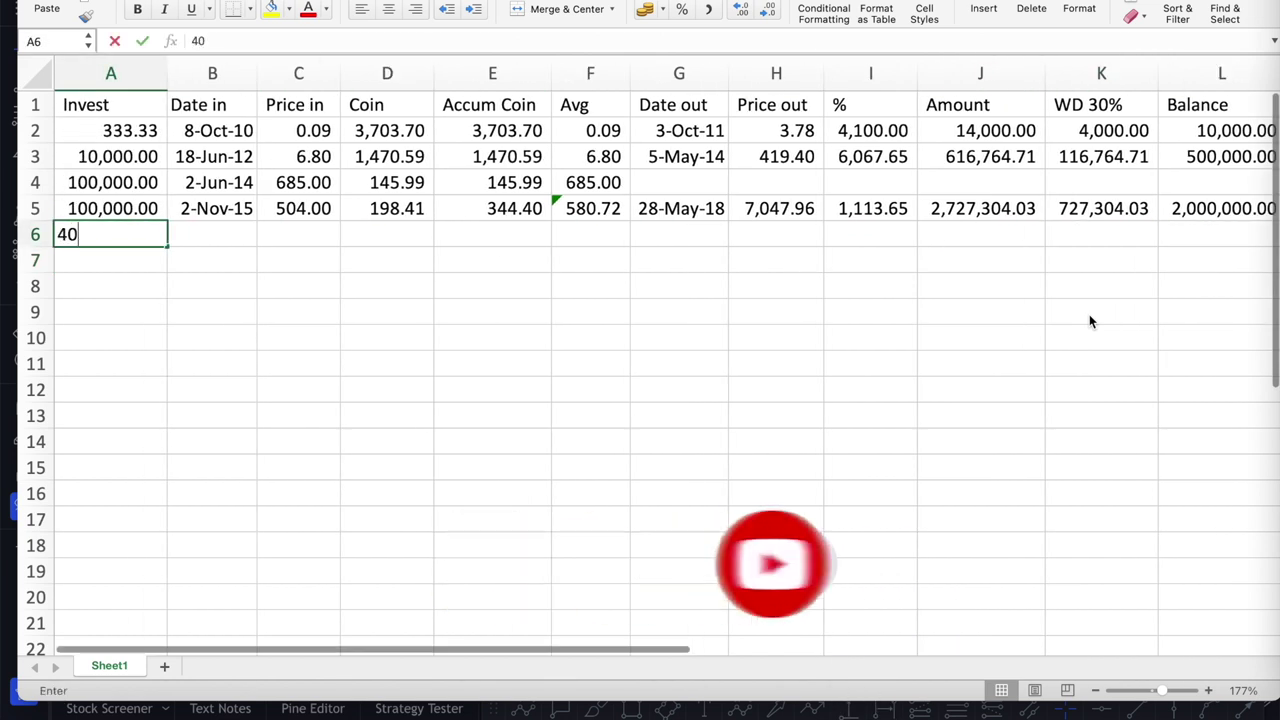
{"action": "key", "text": "Tab"}
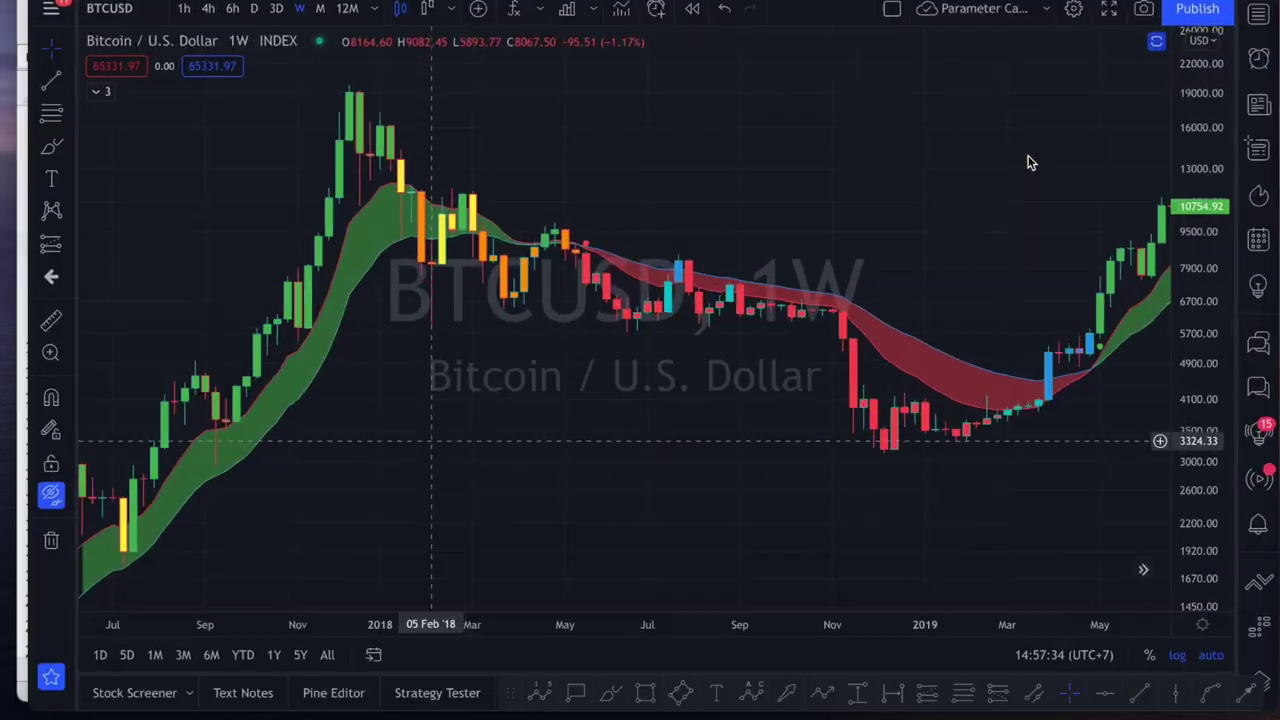
Look up the 2019 entry signal on the weekly BTCUSD chart and record 13-May-19 in B6 and 8382.24 in C6
{"action": "scroll", "coordinate": [1027, 155], "scroll_direction": "right", "scroll_amount": 10}
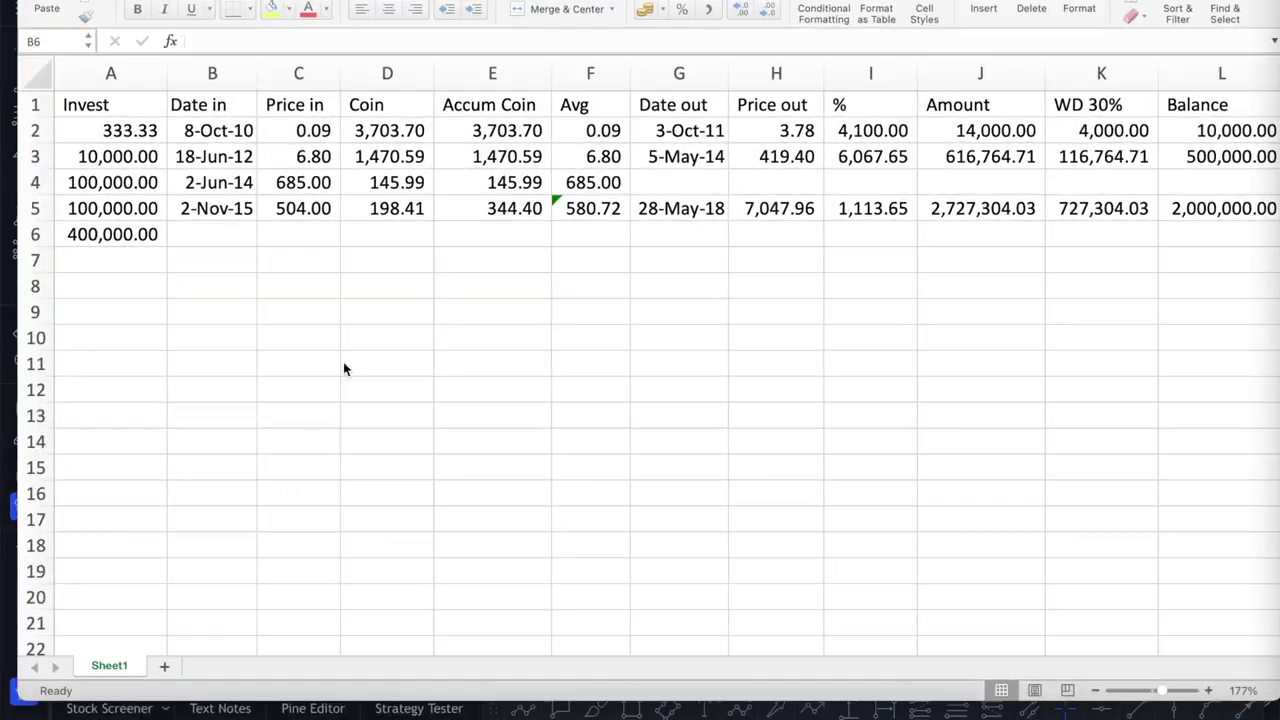
{"action": "type", "text": "13-May-19"}
{"action": "key", "text": "Tab"}
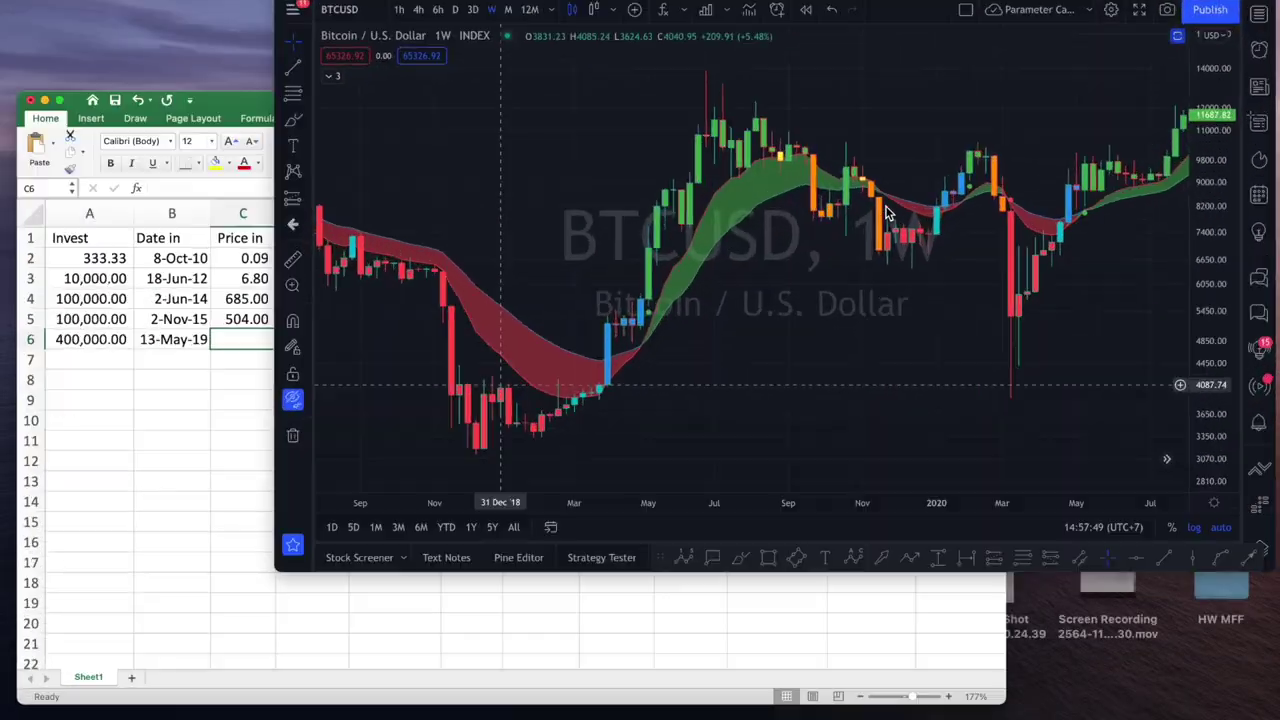
{"action": "key", "text": "super+Tab"}
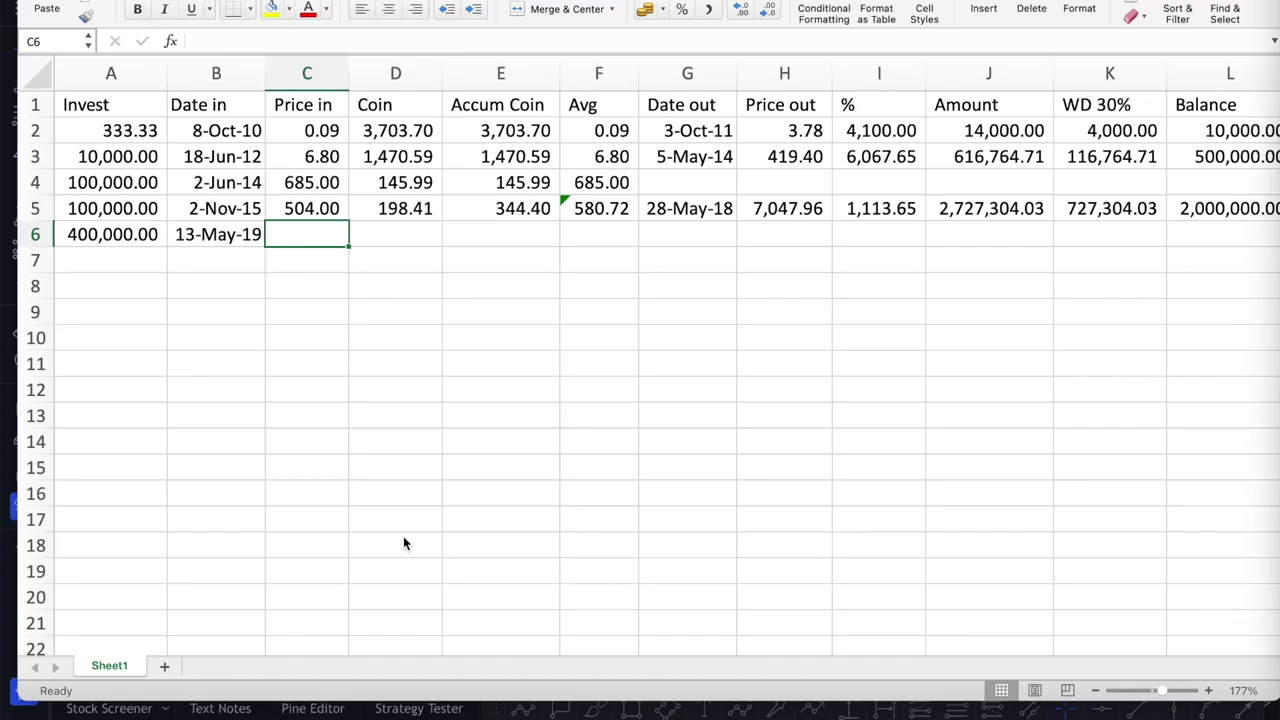
{"action": "type", "text": "8,382.24"}
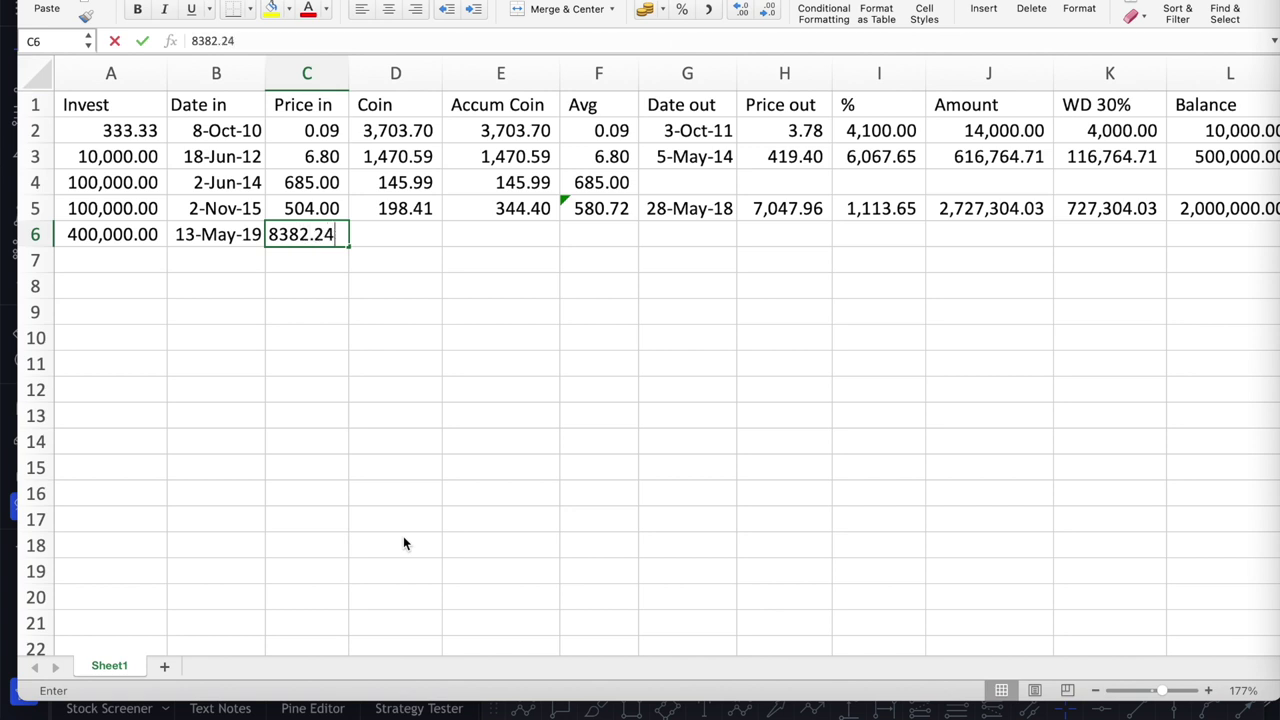
{"action": "key", "text": "Tab"}
Set the Accum Coin cell E6 to =D6
{"action": "key", "text": "Right"}
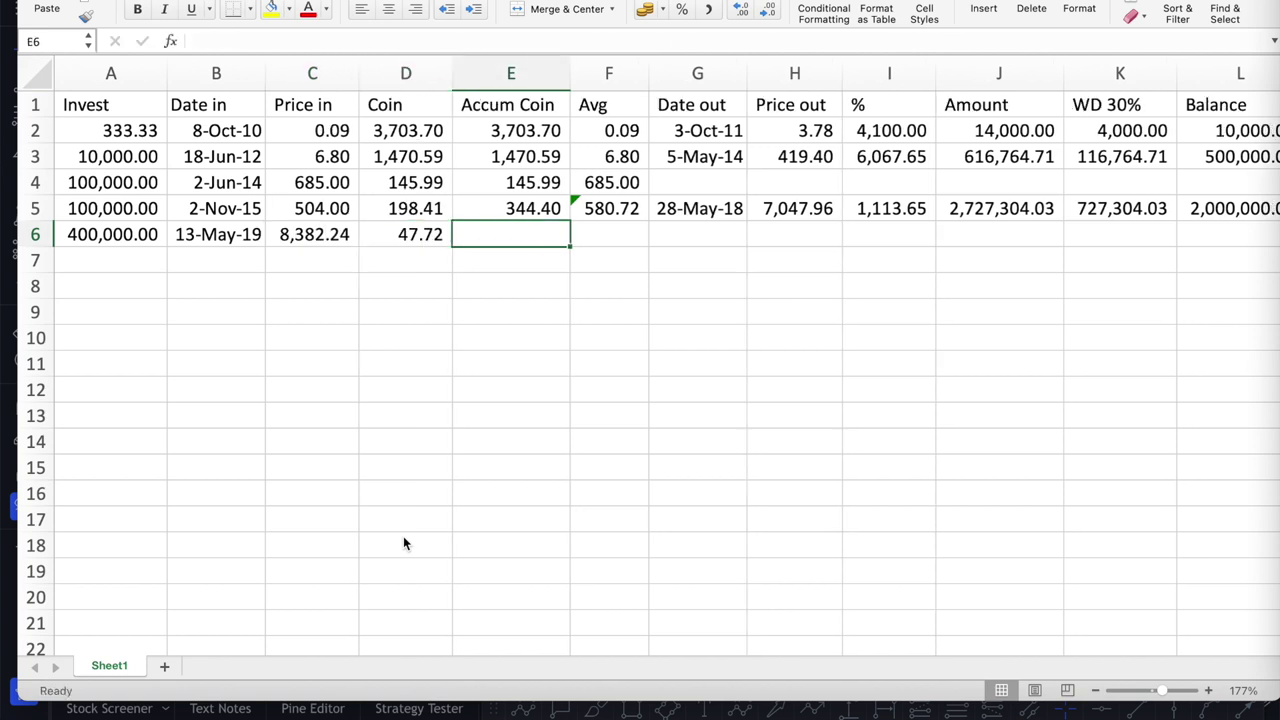
{"action": "type", "text": "=D6"}
{"action": "key", "text": "Return"}
Set the Avg cell F6 equal to the entry price in C6
{"action": "key", "text": "Up"}
{"action": "key", "text": "Right"}
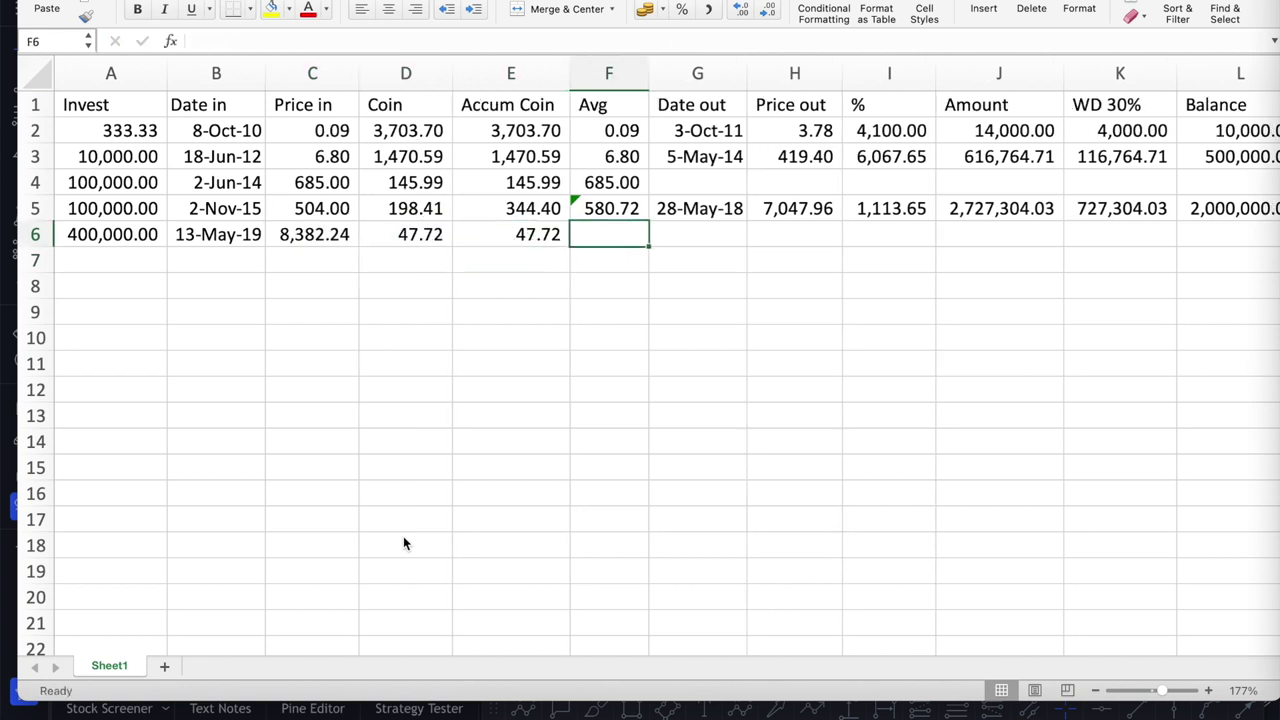
{"action": "type", "text": "="}
{"action": "key", "text": "Left"}
{"action": "key", "text": "Left"}
{"action": "key", "text": "Left"}
{"action": "key", "text": "Return"}
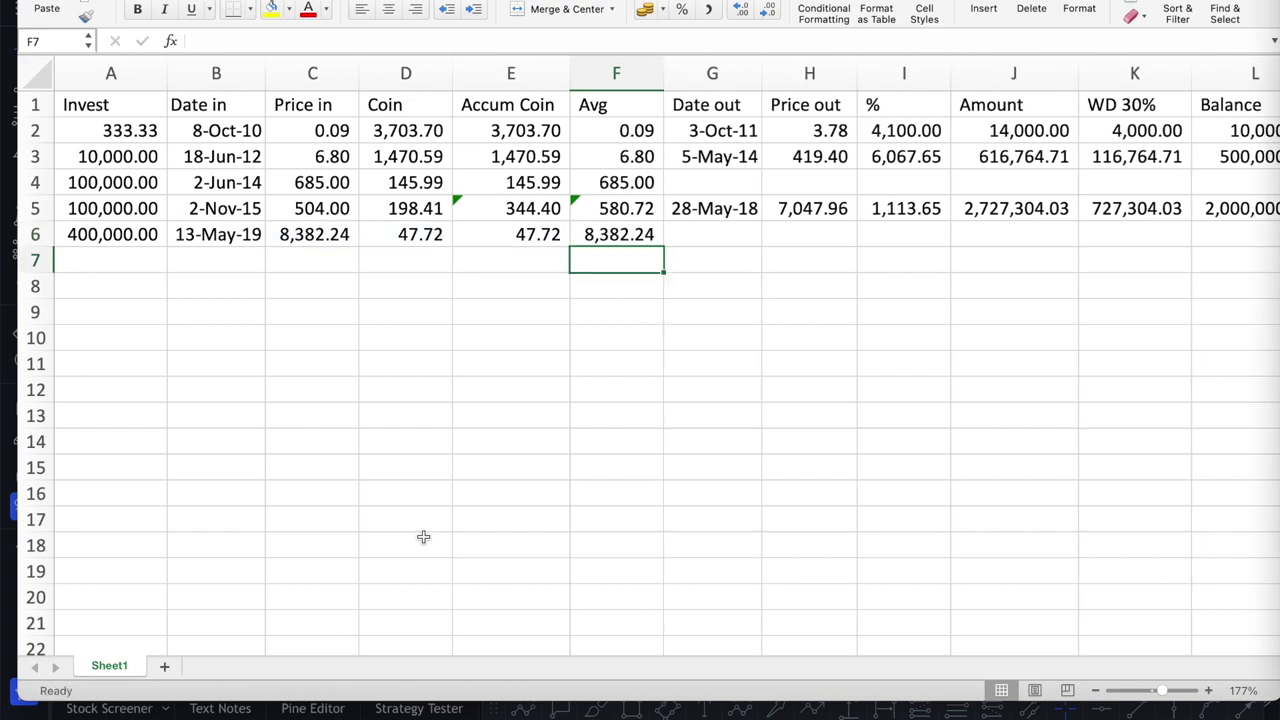
Find the next buy signal on the weekly BTCUSD chart and record 10-Feb-20 in B7 with 400000 invested in A7
{"action": "key", "text": "ctrl+Up"}
{"action": "left_click", "coordinate": [1104, 80]}
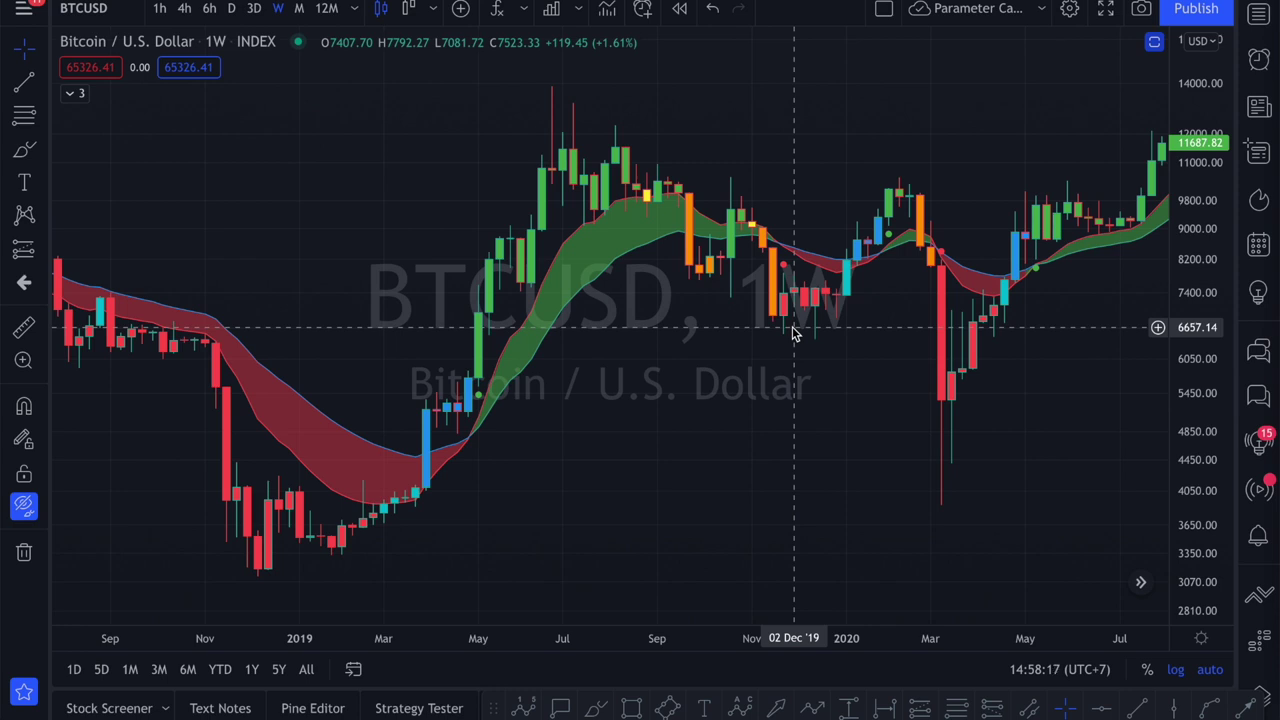
{"action": "scroll", "coordinate": [793, 333], "scroll_direction": "right", "scroll_amount": 5}
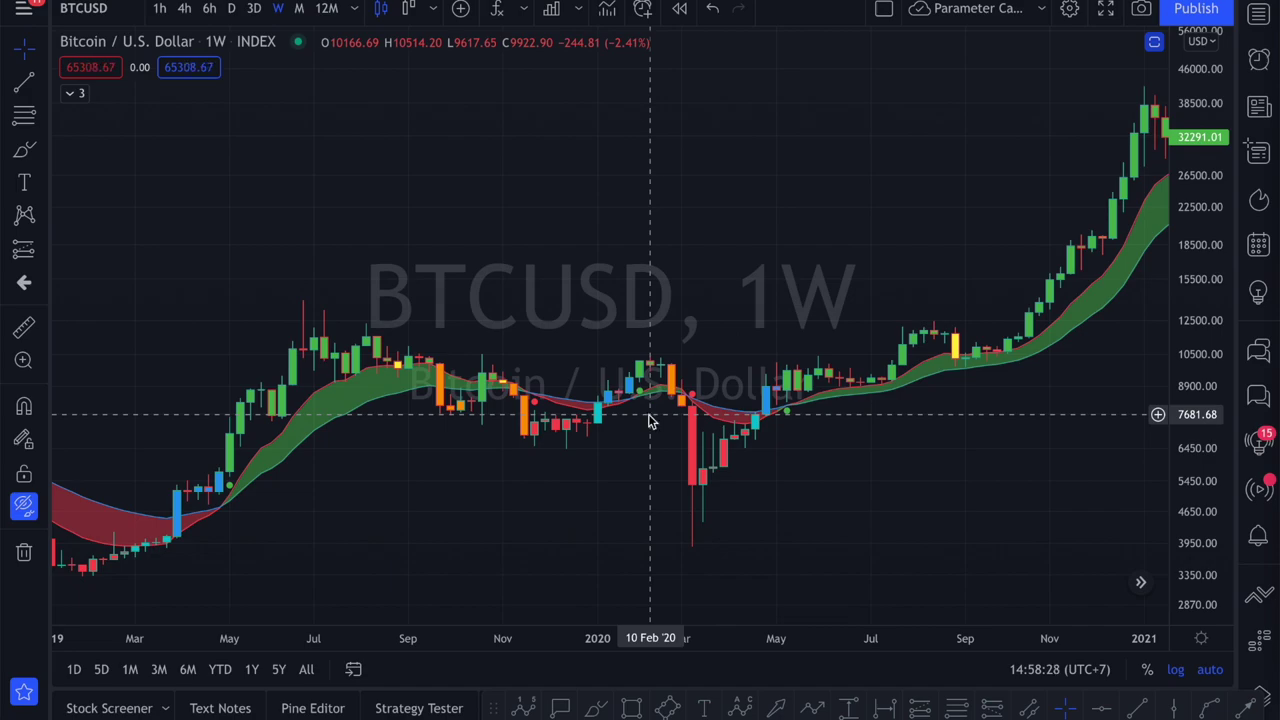
{"action": "key", "text": "ctrl+Up"}
{"action": "left_click", "coordinate": [366, 549]}
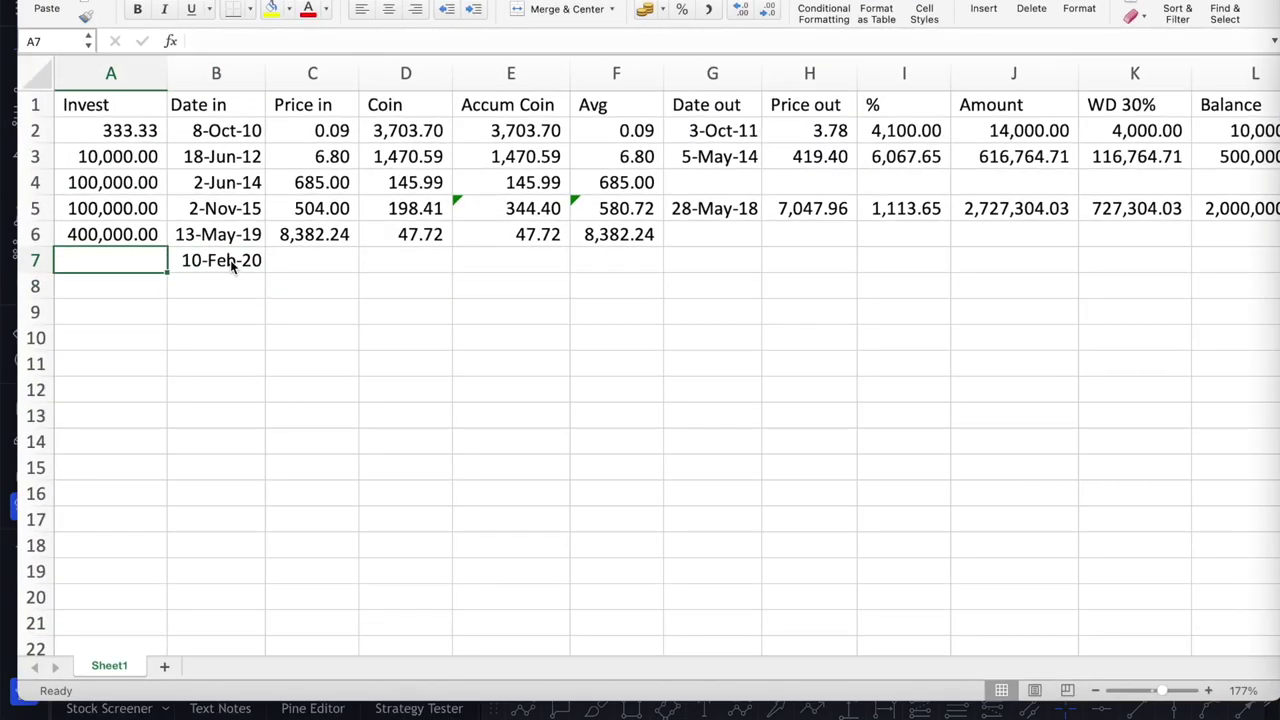
{"action": "type", "text": "400000"}
{"action": "key", "text": "Tab"}
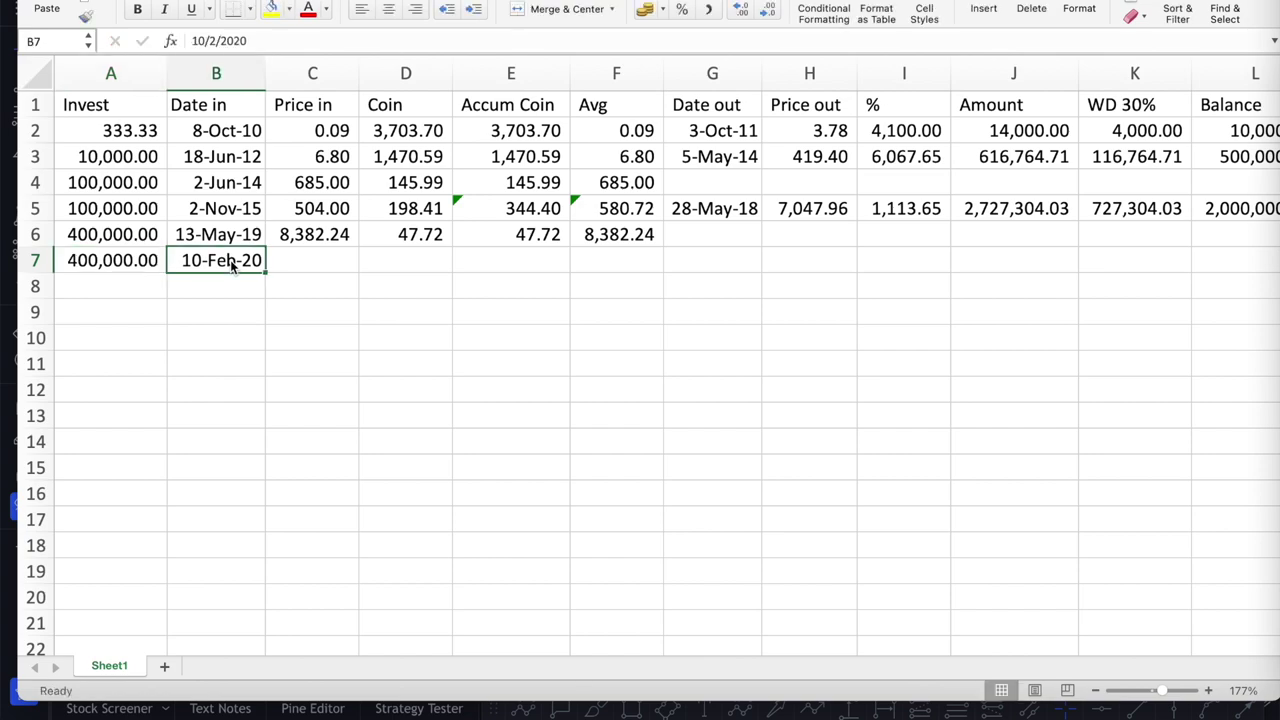
Take the 10 Feb 2020 candle's high from the BTCUSD chart, enter 10514.20 in C7, and auto-fit the Avg column's width
{"action": "key", "text": "Tab"}
{"action": "key", "text": "ctrl+Up"}
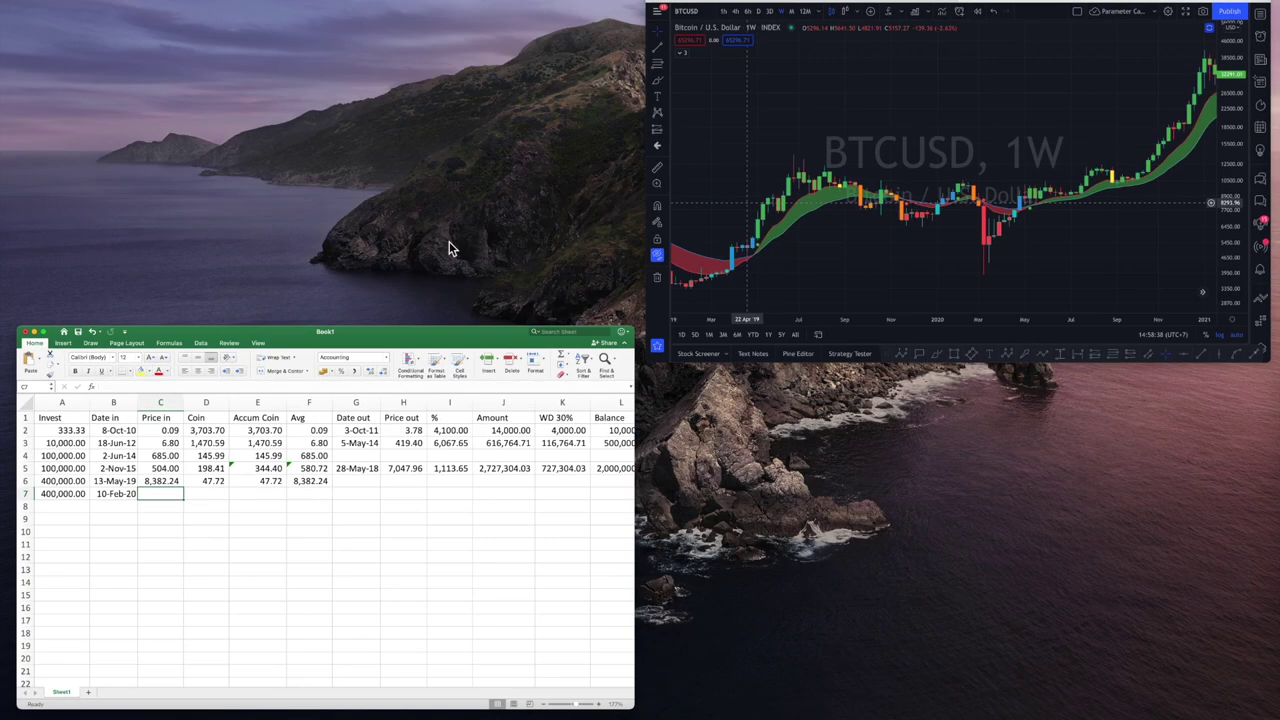
{"action": "left_click", "coordinate": [740, 250]}
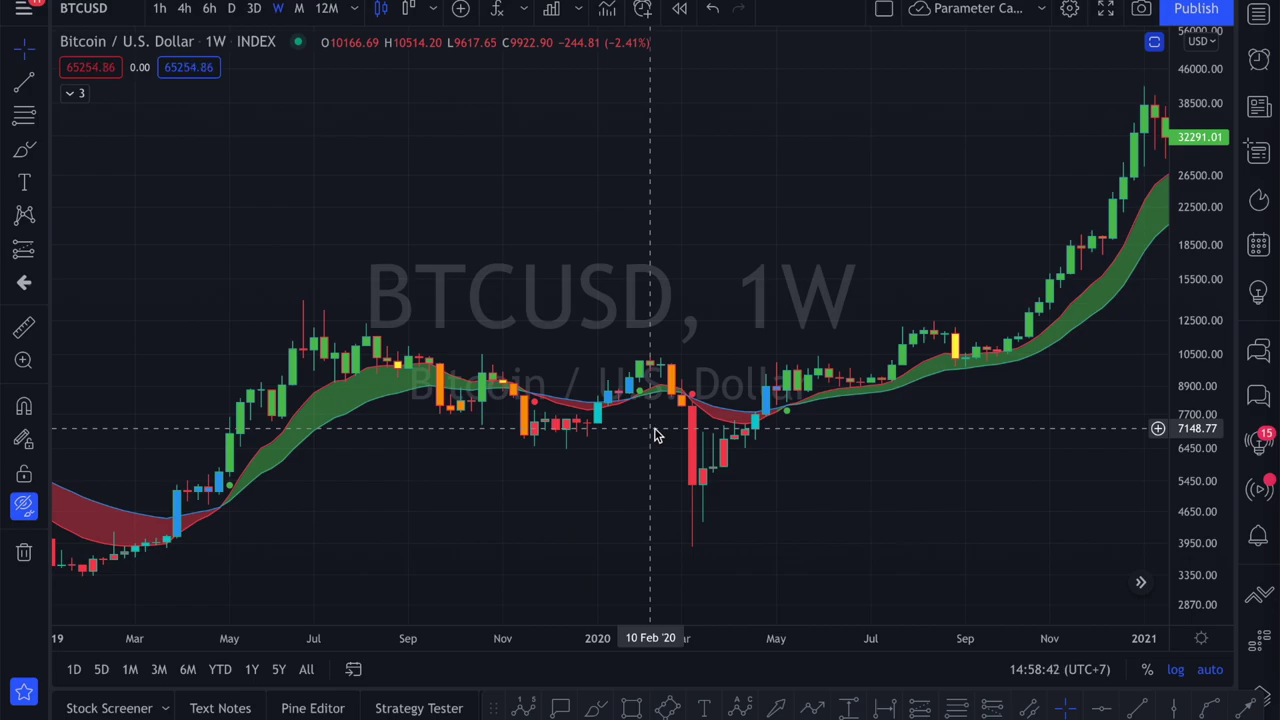
{"action": "key", "text": "ctrl+Up"}
{"action": "left_click", "coordinate": [203, 565]}
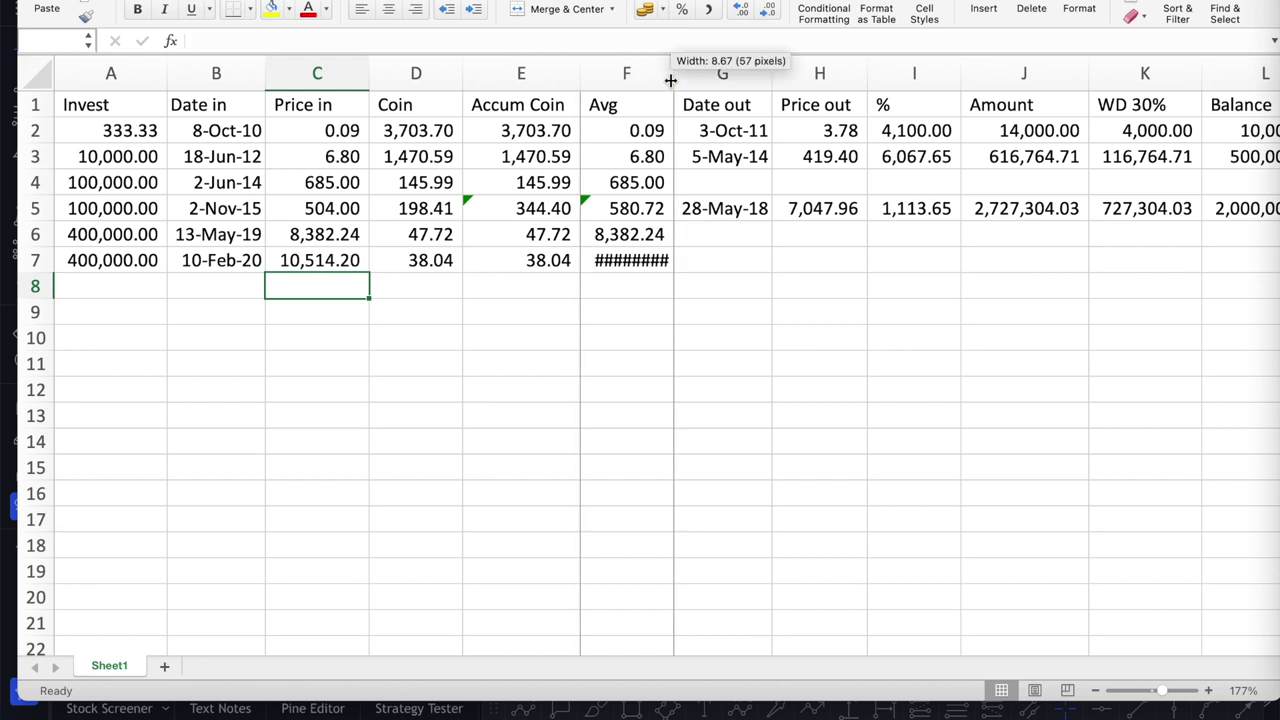
{"action": "double_click", "coordinate": [673, 80]}
Set the Accum Coin cell E7 to =D7+E6, adding the new coins to the previous total
{"action": "left_click", "coordinate": [534, 260]}
{"action": "type", "text": "="}
{"action": "key", "text": "Left"}
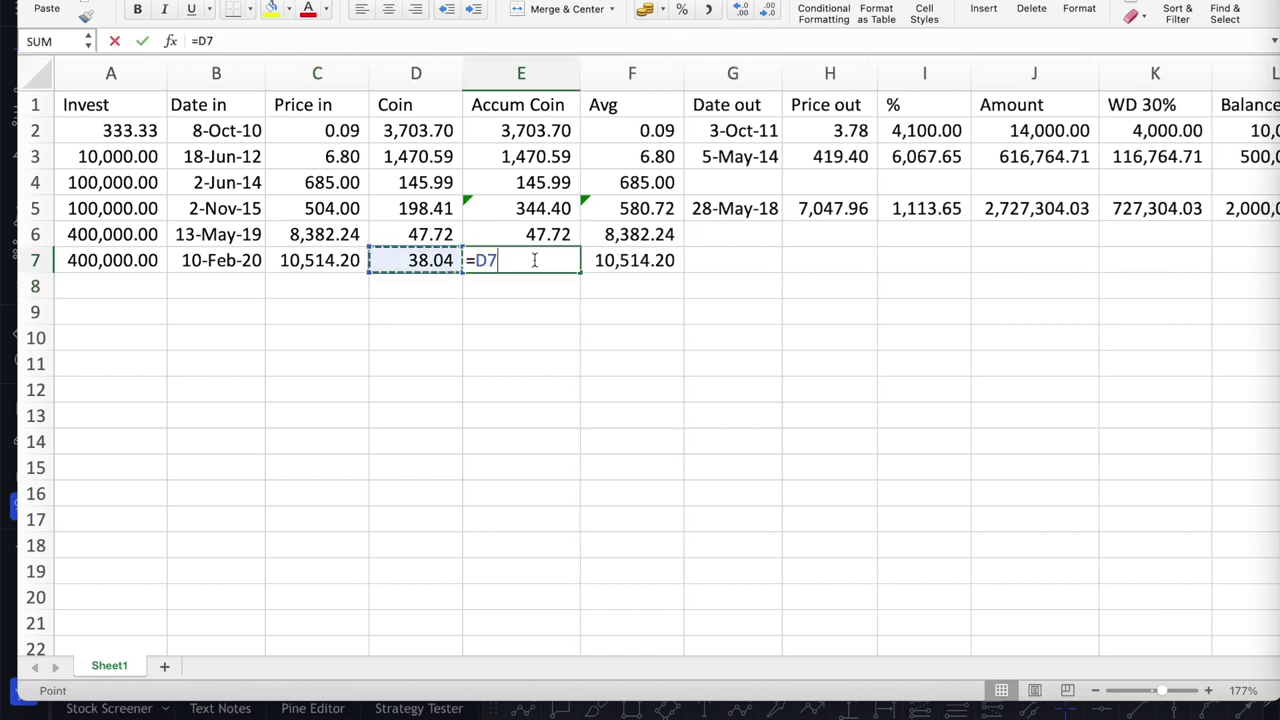
{"action": "type", "text": "+"}
{"action": "key", "text": "Up"}
{"action": "key", "text": "Return"}
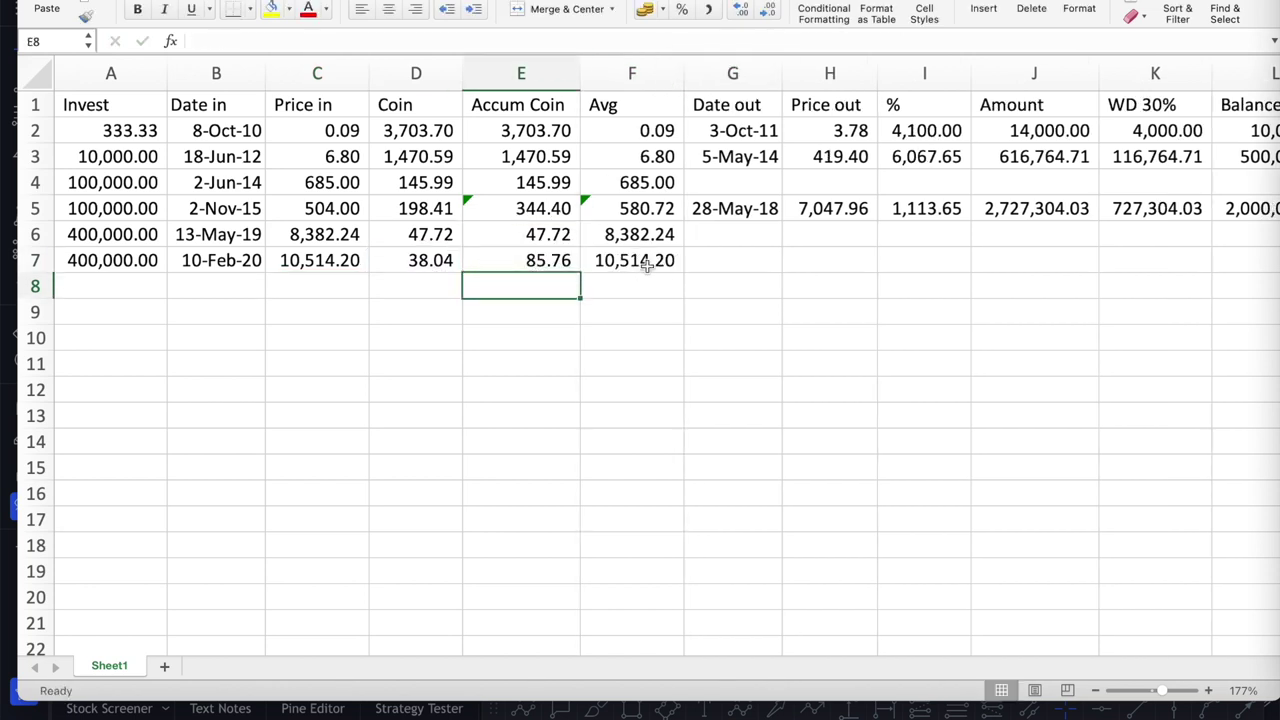
Calculate the average entry price in F7 with =SUM(A6:A7)/E7
{"action": "left_click", "coordinate": [640, 262]}
{"action": "type", "text": "=Sum("}
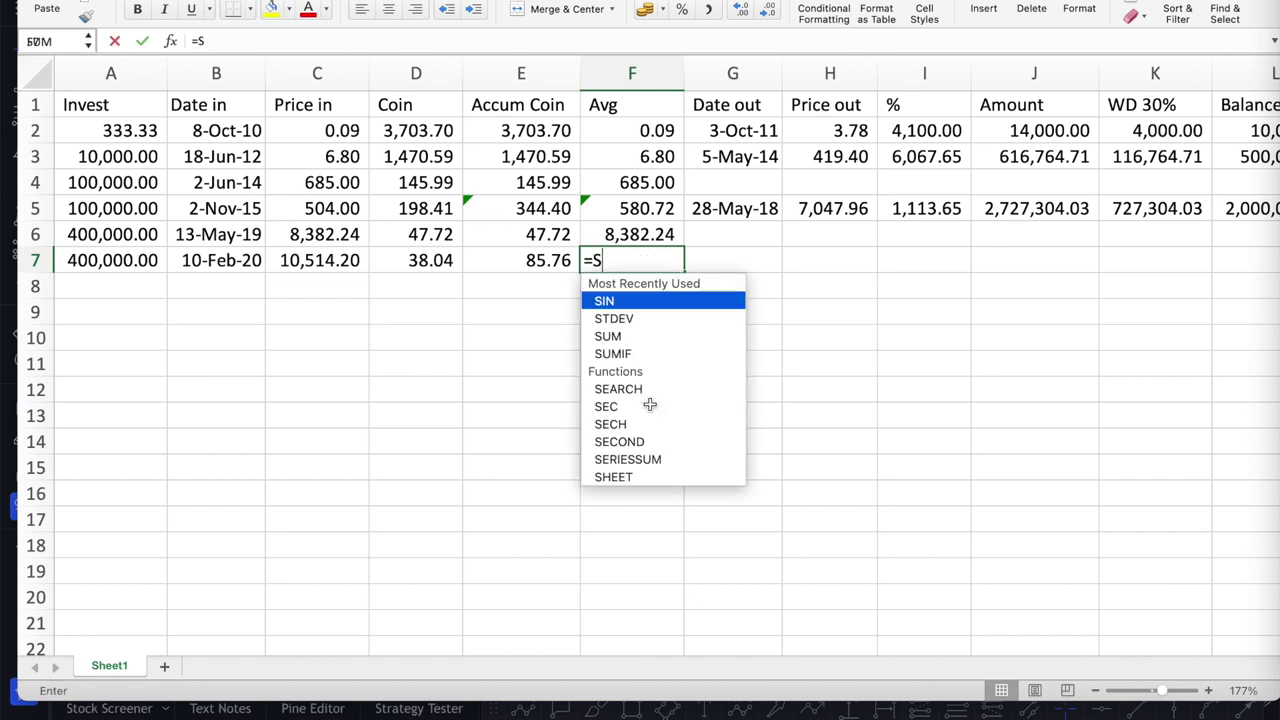
{"action": "key", "text": "Left"}
{"action": "key", "text": "Left"}
{"action": "key", "text": "Left"}
{"action": "key", "text": "Left"}
{"action": "key", "text": "Left"}
{"action": "key", "text": "shift+Up"}
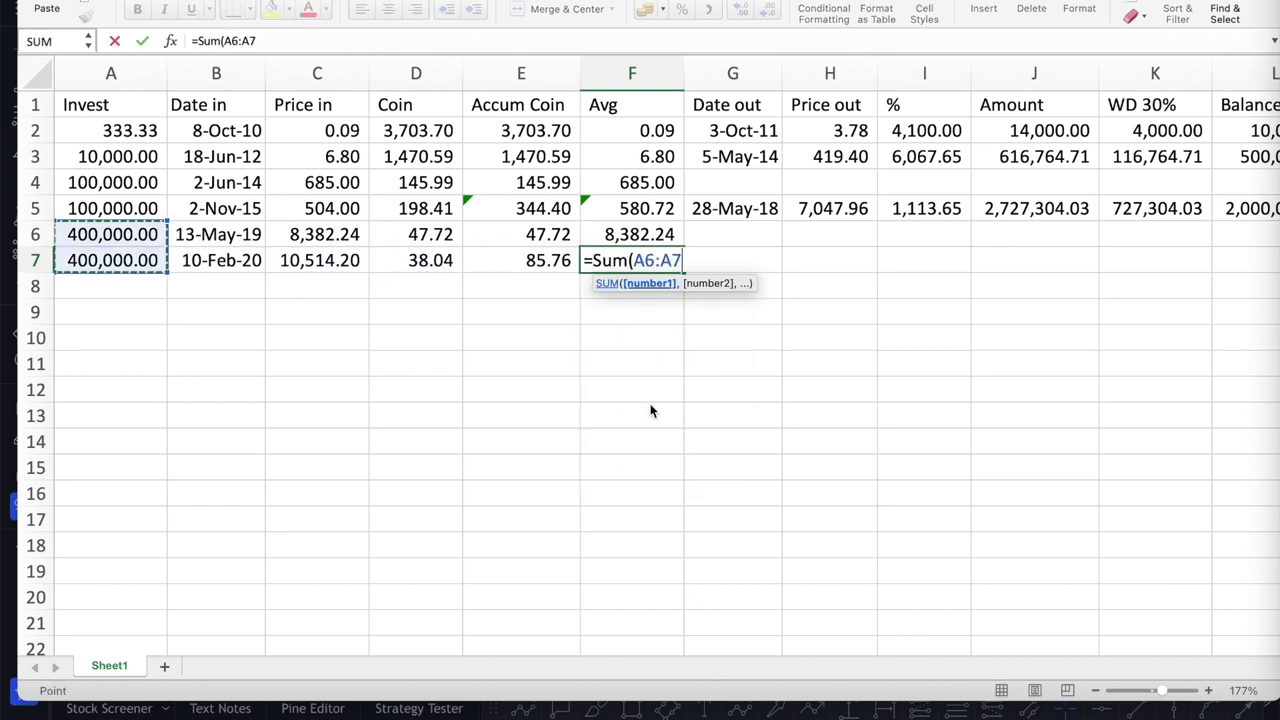
{"action": "type", "text": ")/"}
{"action": "key", "text": "Left"}
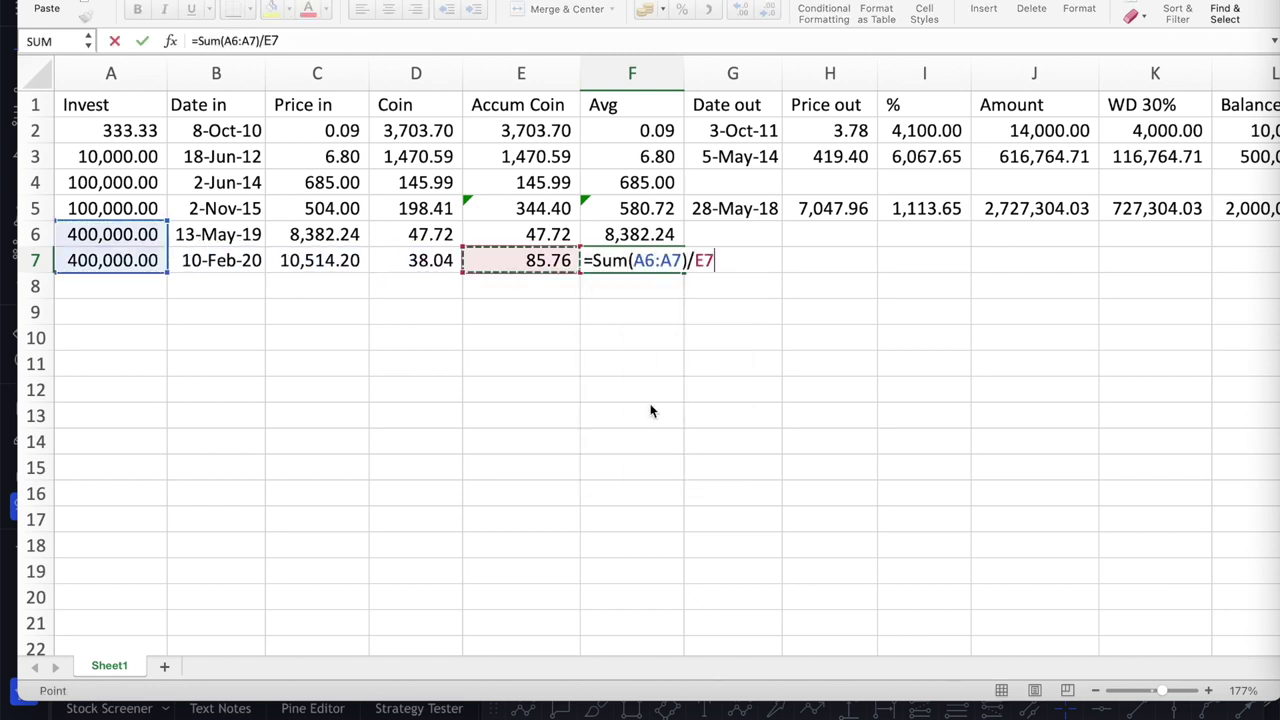
{"action": "key", "text": "Return"}
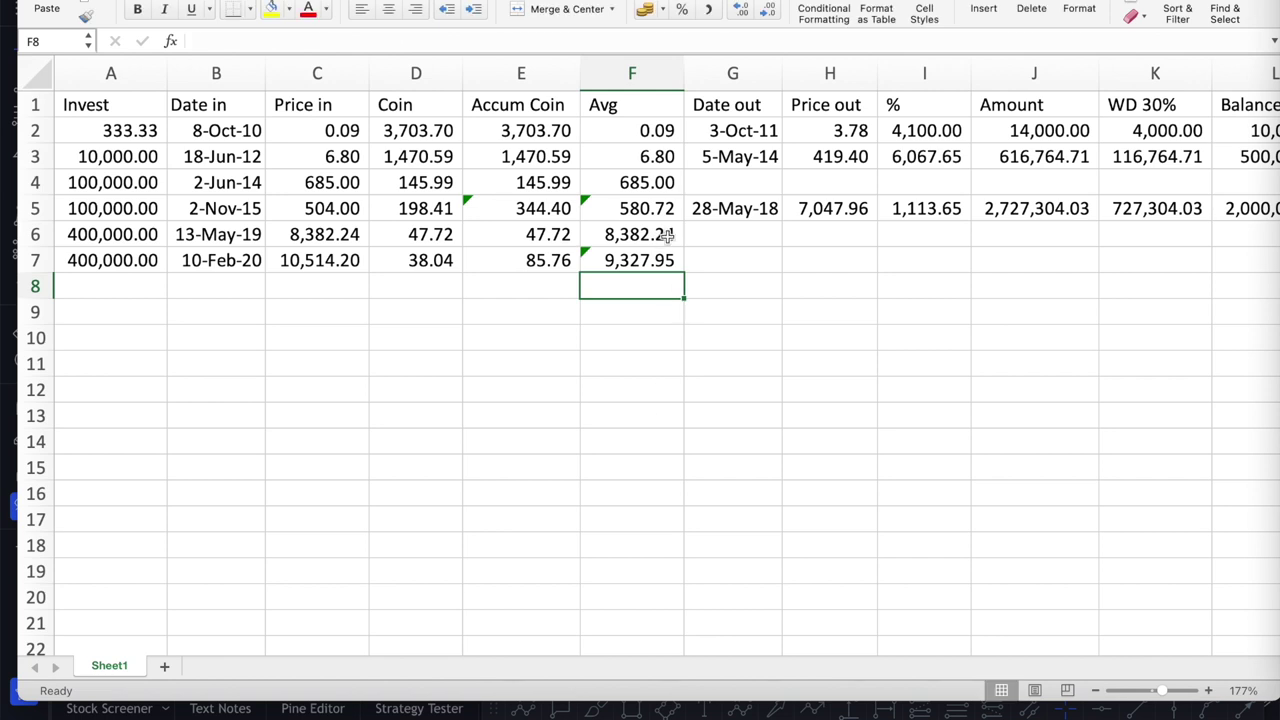
{"action": "left_click", "coordinate": [651, 262]}
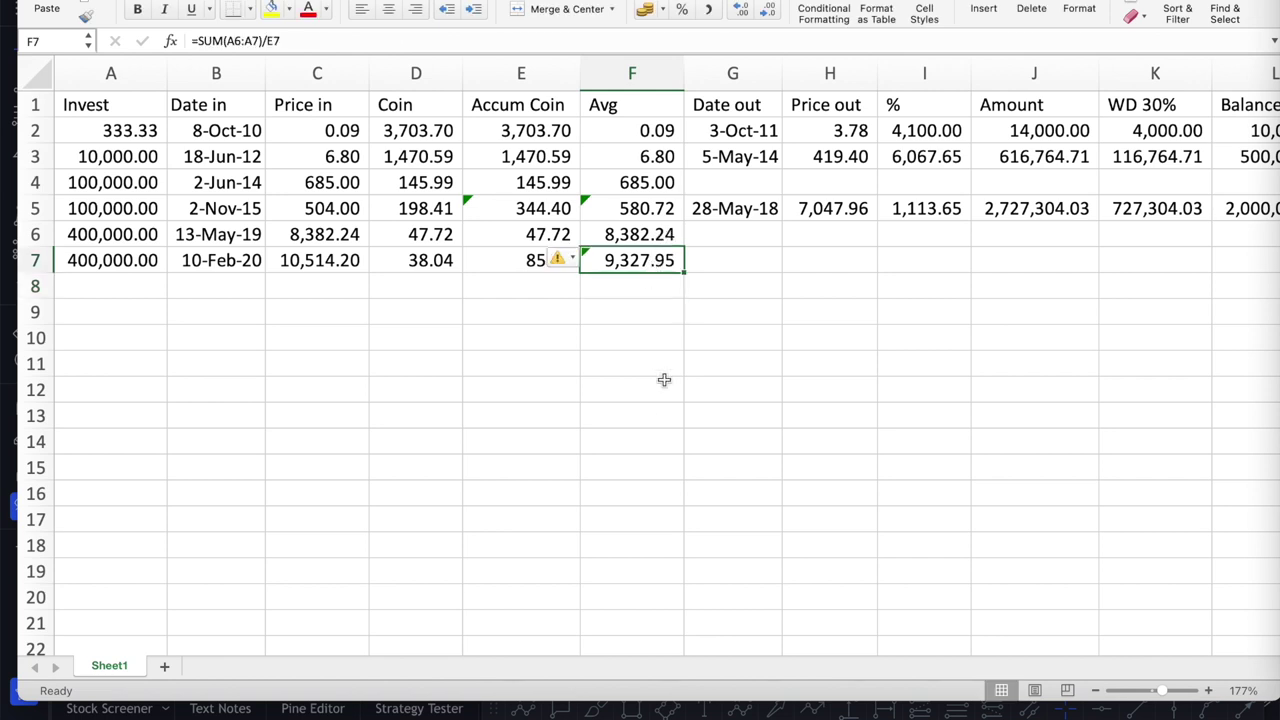
Find the next buy signal on the weekly BTCUSD chart and record 18 May 2020 in B8 with 400000 invested in A8
{"action": "key", "text": "super+Tab"}
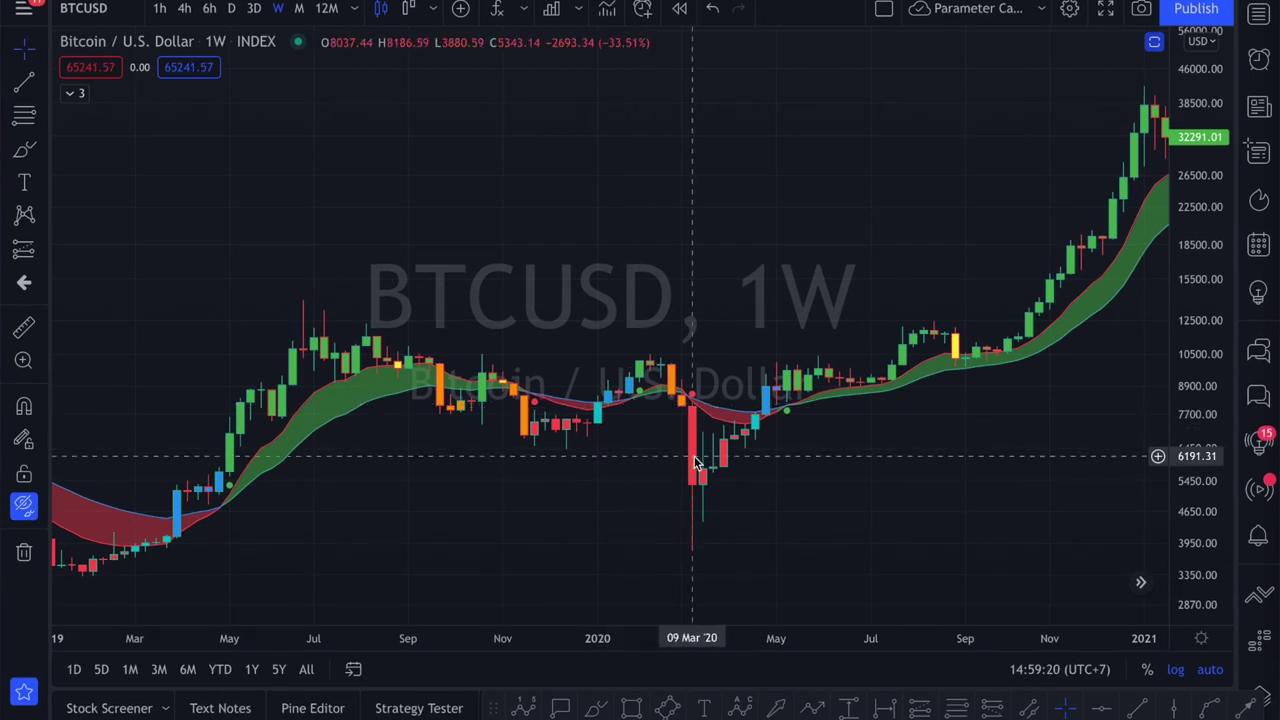
{"action": "scroll", "coordinate": [703, 474], "scroll_direction": "right", "scroll_amount": 5}
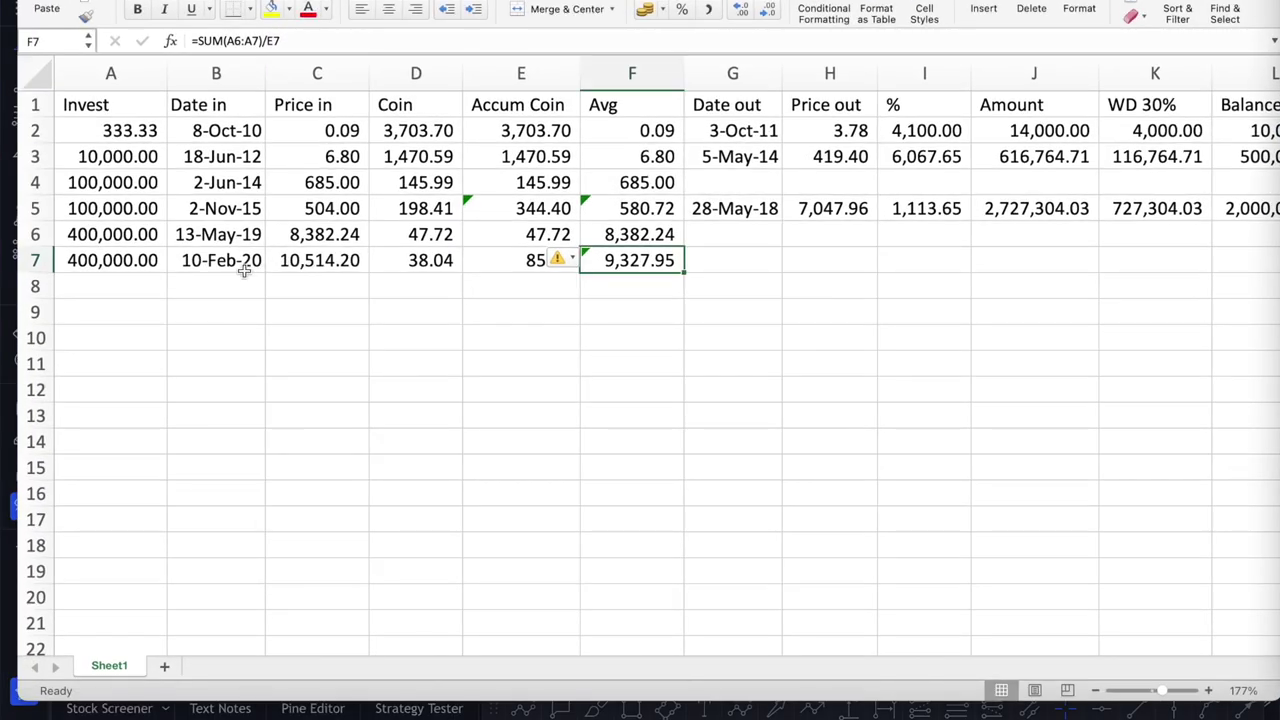
{"action": "left_click", "coordinate": [213, 297]}
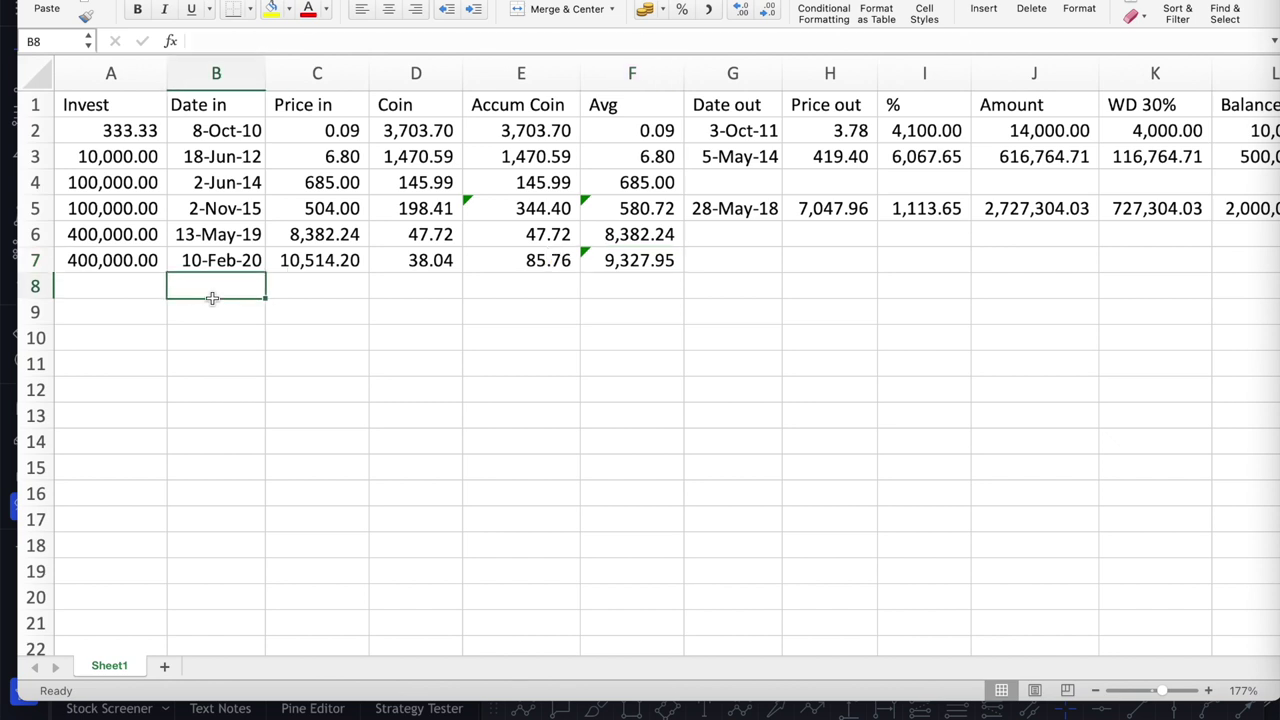
{"action": "type", "text": "18 May 2020"}
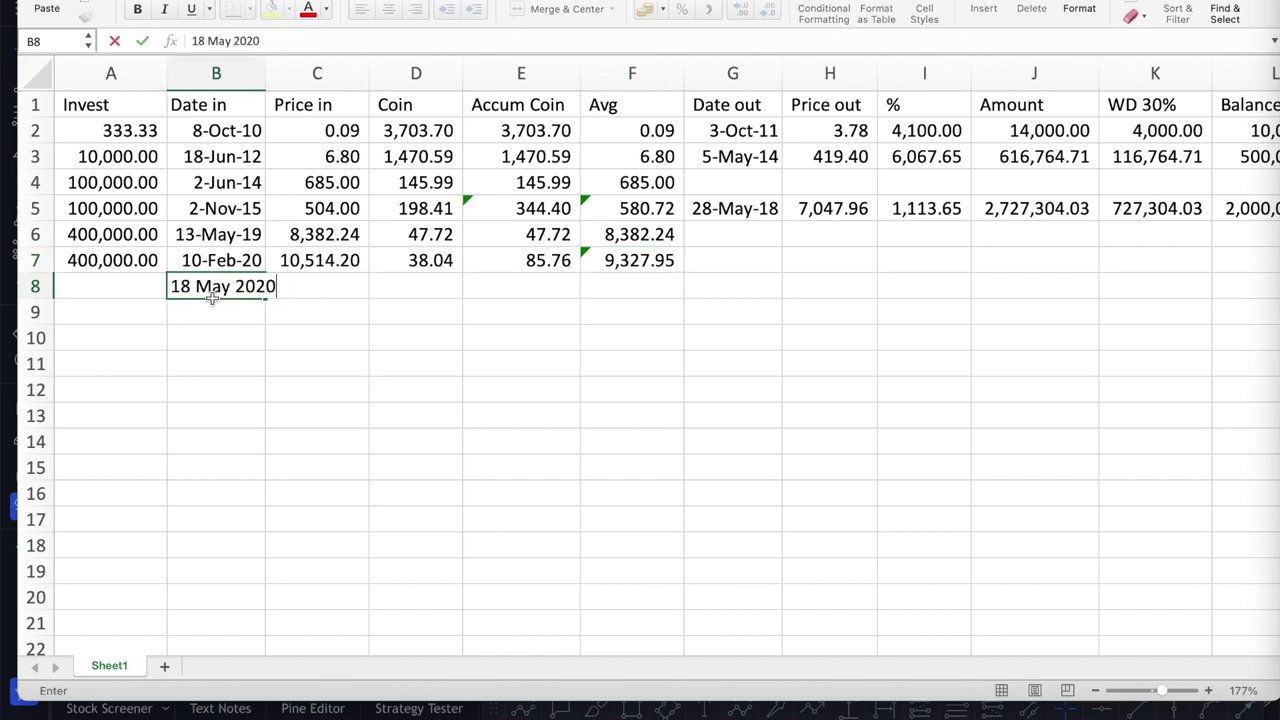
{"action": "key", "text": "Return"}
{"action": "key", "text": "Up"}
{"action": "key", "text": "Left"}
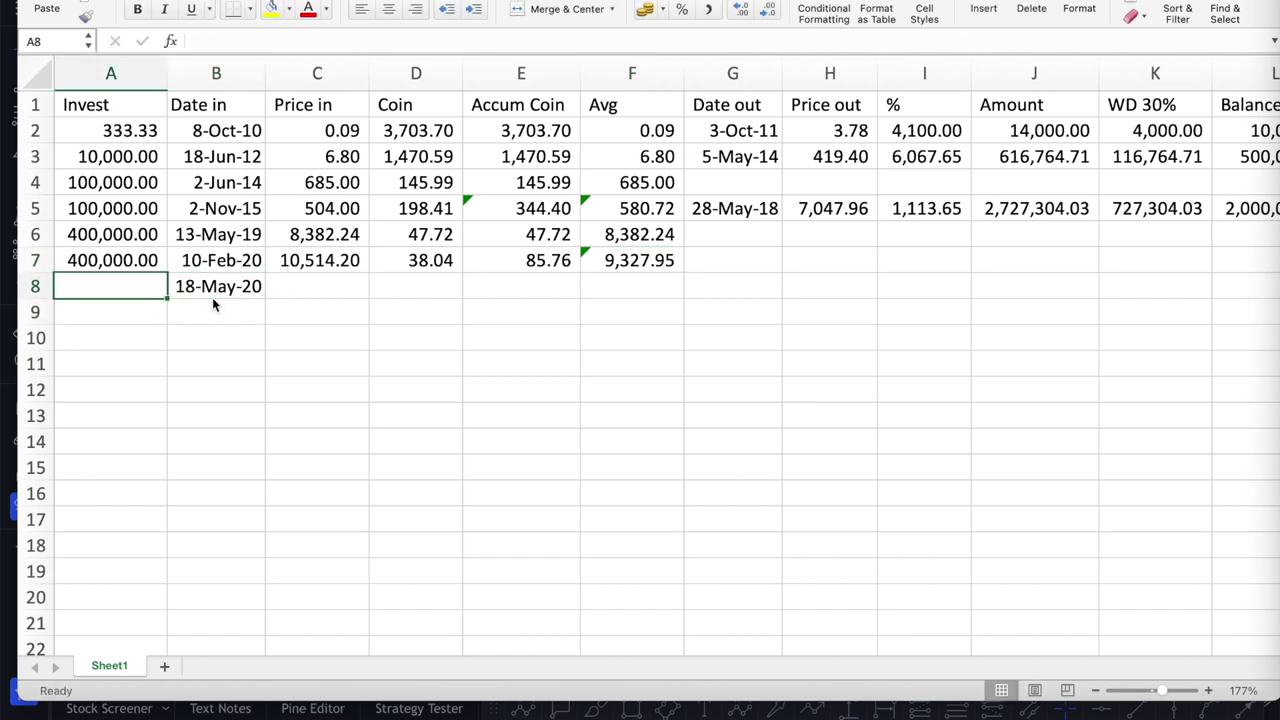
{"action": "type", "text": "400000"}
{"action": "key", "text": "Tab"}
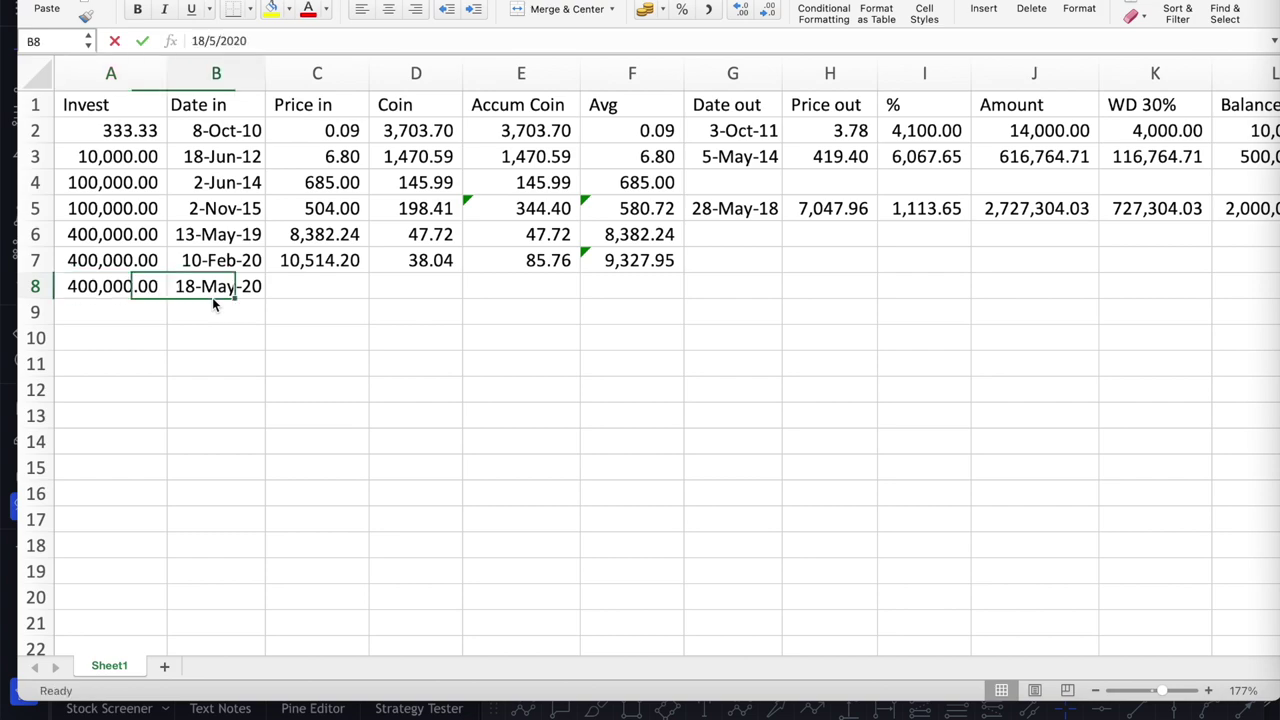
Look up the 18 May 2020 candle's high on the BTCUSD chart and enter 9956.75 as the entry price in C8
{"action": "key", "text": "Tab"}
{"action": "key", "text": "ctrl+Up"}
{"action": "left_click", "coordinate": [915, 206]}
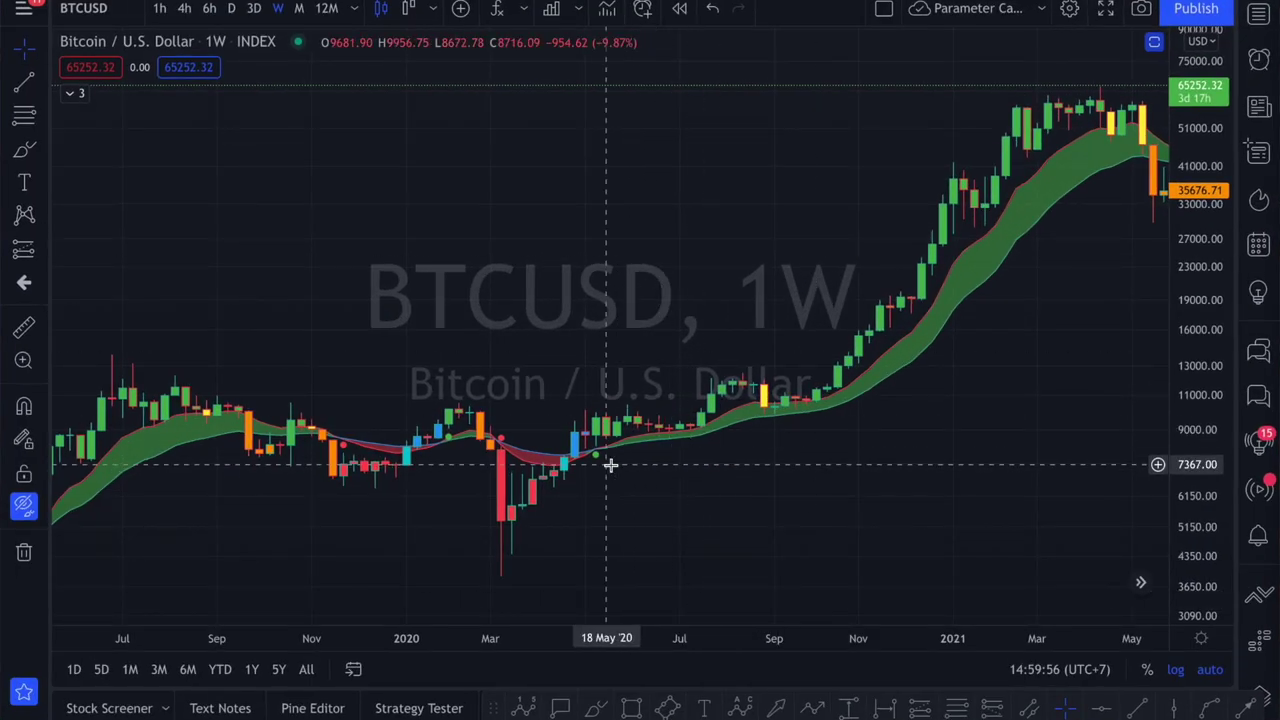
{"action": "key", "text": "ctrl+Up"}
{"action": "left_click", "coordinate": [320, 490]}
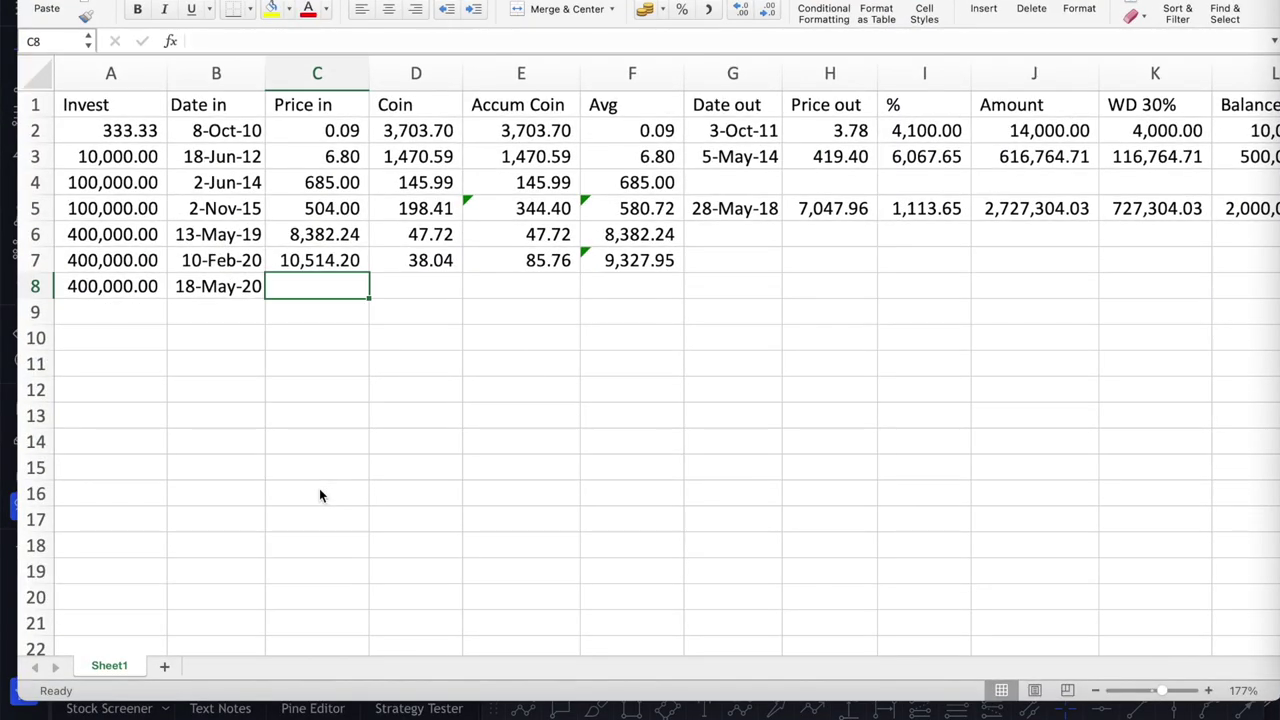
{"action": "type", "text": "9956.75"}
{"action": "key", "text": "Tab"}
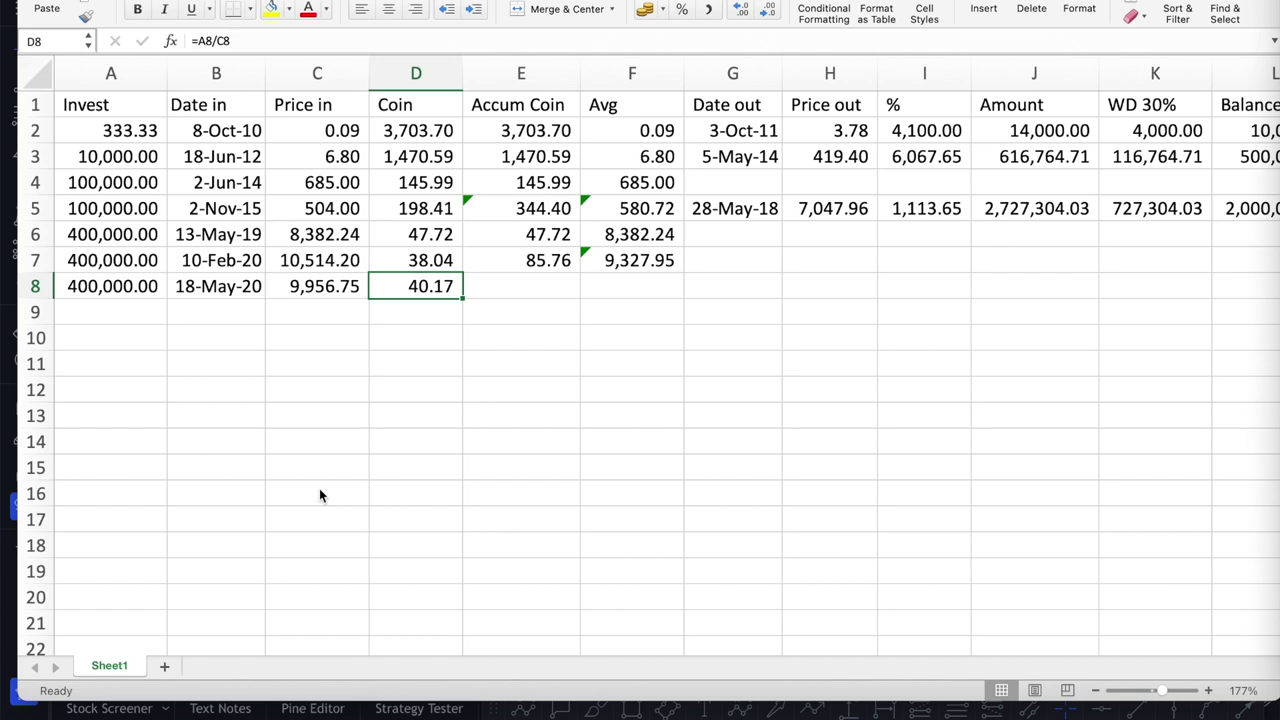
Set the Accum Coin cell E8 to =D8+E7 to add the new coins to the running total
{"action": "key", "text": "Right"}
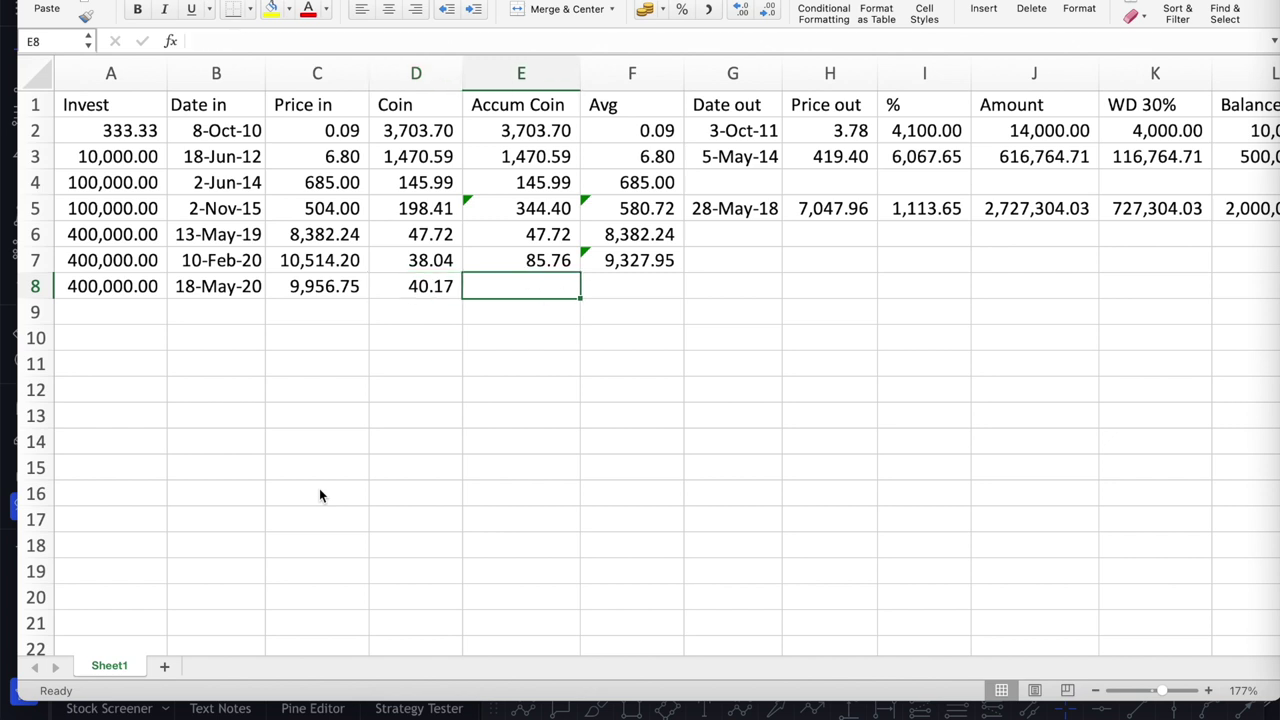
{"action": "type", "text": "="}
{"action": "key", "text": "Left"}
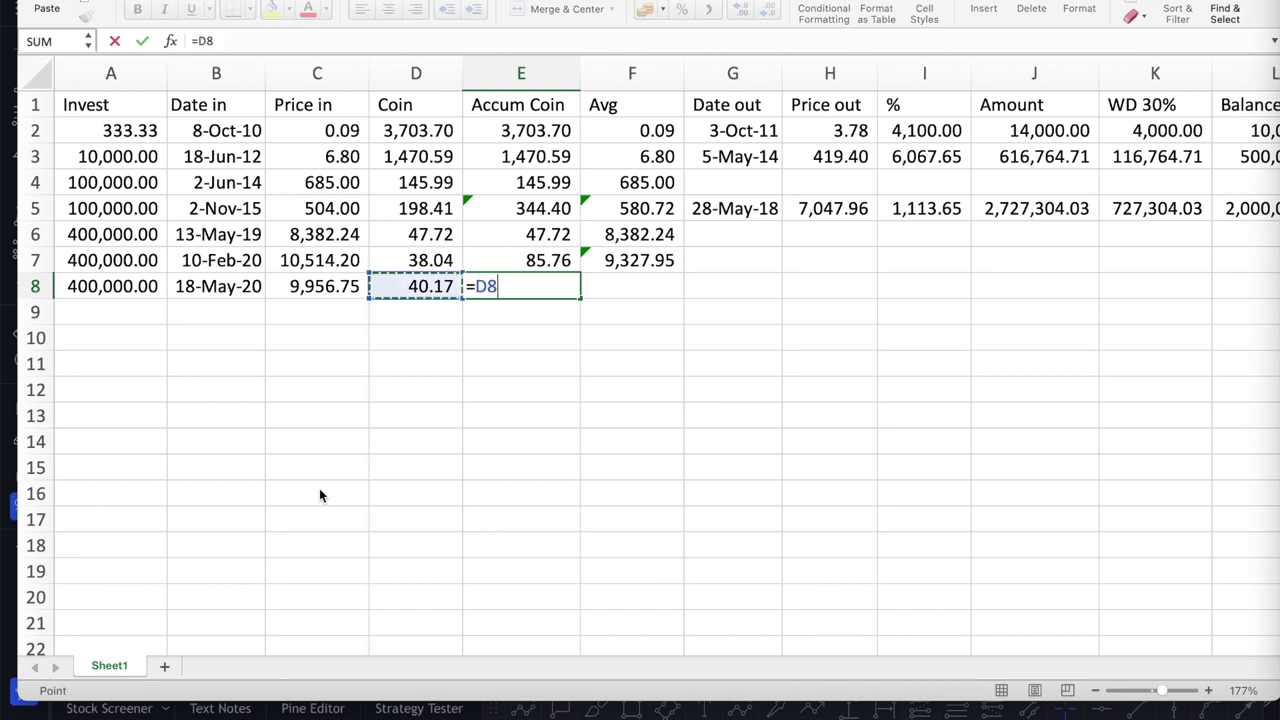
{"action": "type", "text": "+"}
{"action": "key", "text": "Up"}
{"action": "key", "text": "Return"}
{"action": "key", "text": "Up"}
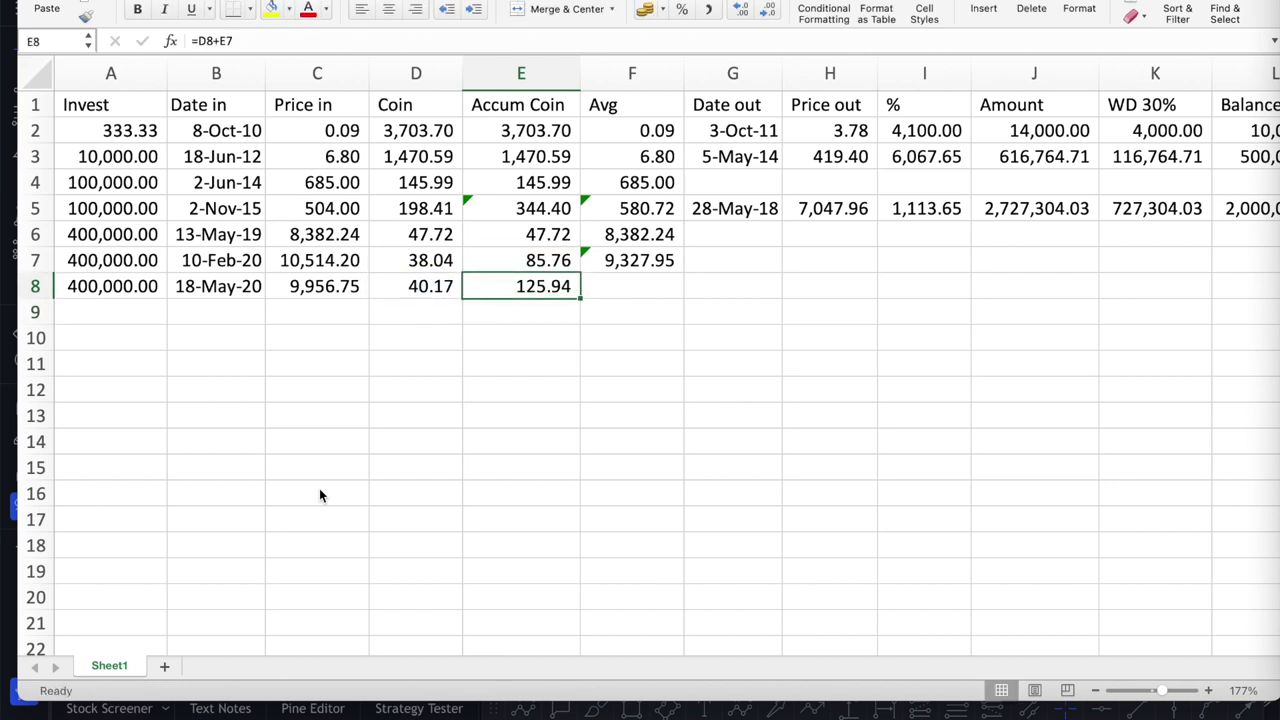
Calculate the average entry price in F8 with =SUM(A6:A8)/E8
{"action": "key", "text": "Right"}
{"action": "type", "text": "=Sum("}
{"action": "key", "text": "Left"}
{"action": "key", "text": "Left"}
{"action": "key", "text": "Left"}
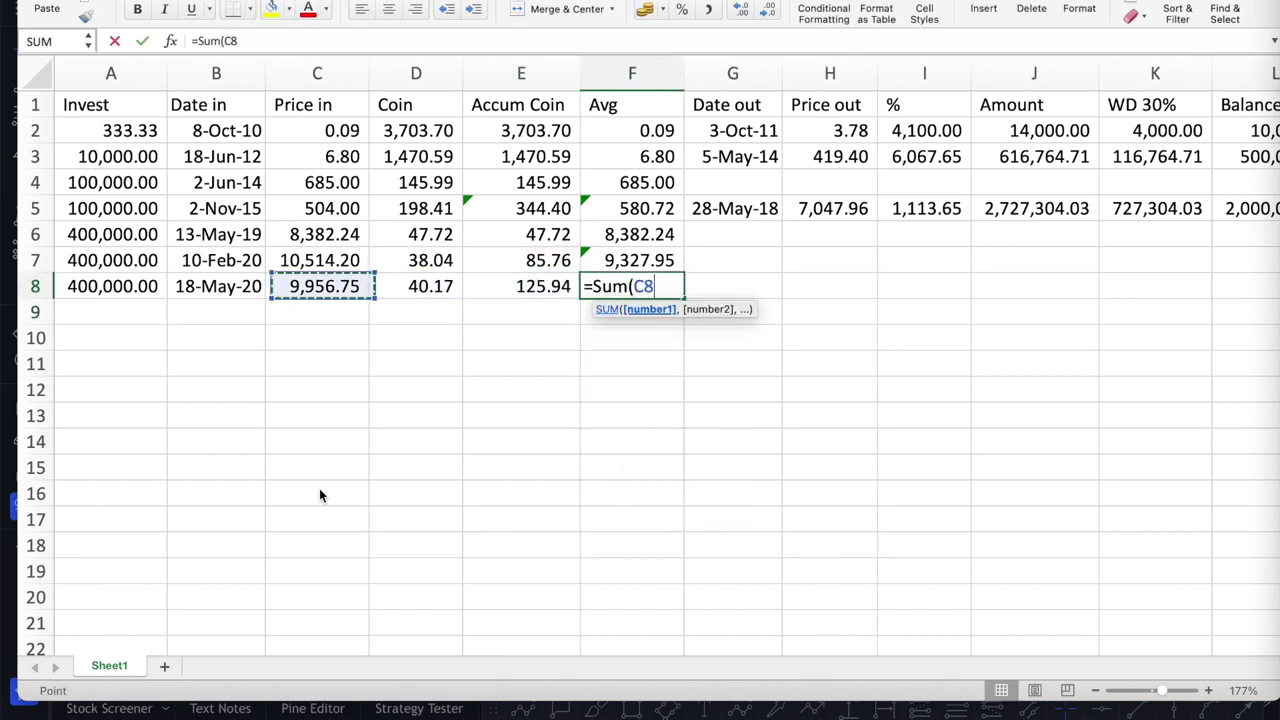
{"action": "key", "text": "Left"}
{"action": "key", "text": "Left"}
{"action": "key", "text": "shift+Up"}
{"action": "key", "text": "shift+Up"}
{"action": "type", "text": ")"}
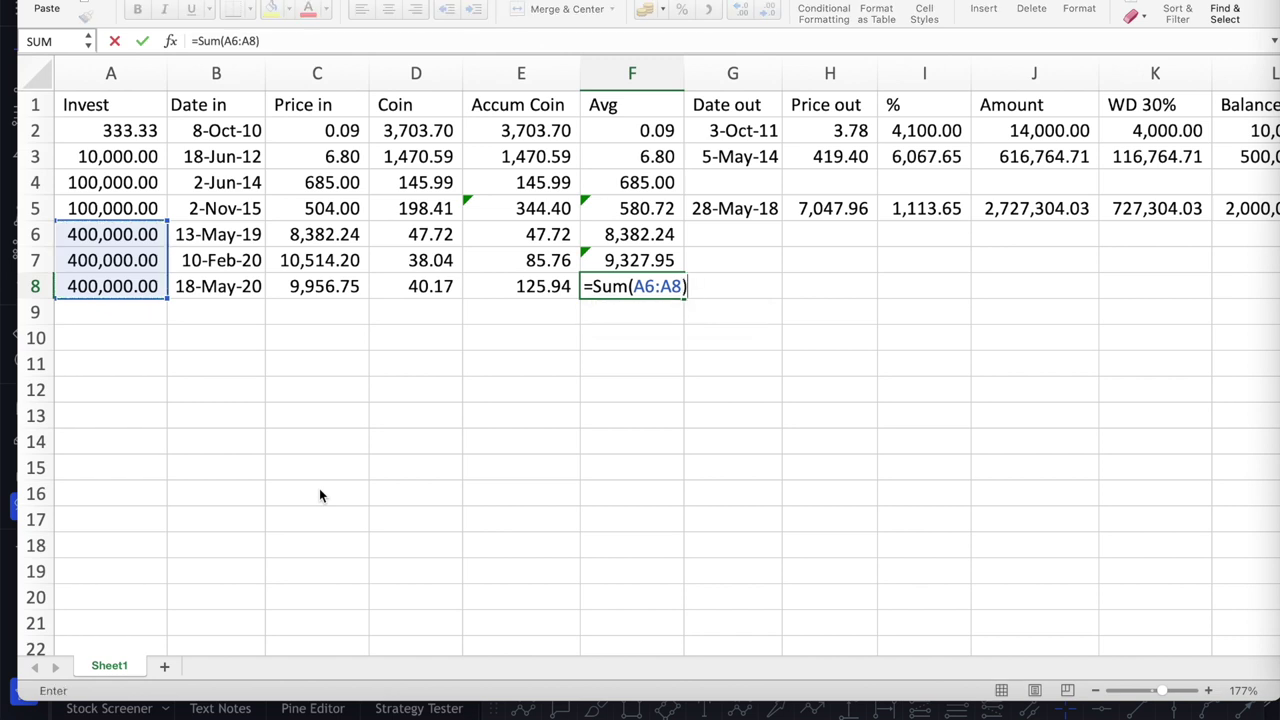
{"action": "type", "text": "/"}
{"action": "key", "text": "Left"}
{"action": "key", "text": "Return"}
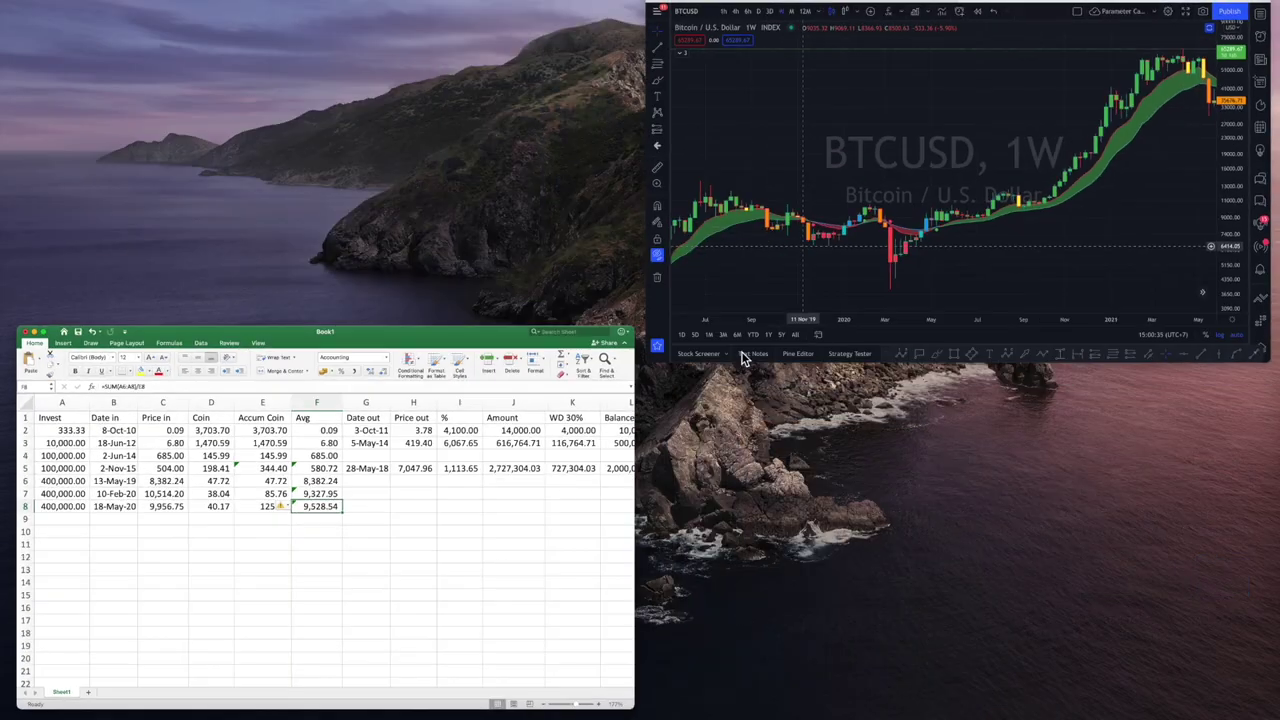
Find the next exit signal on the weekly BTCUSD chart and record 12-Jul-21 in G8 with an exit price of 31028.84 in H8
{"action": "left_click", "coordinate": [860, 245]}
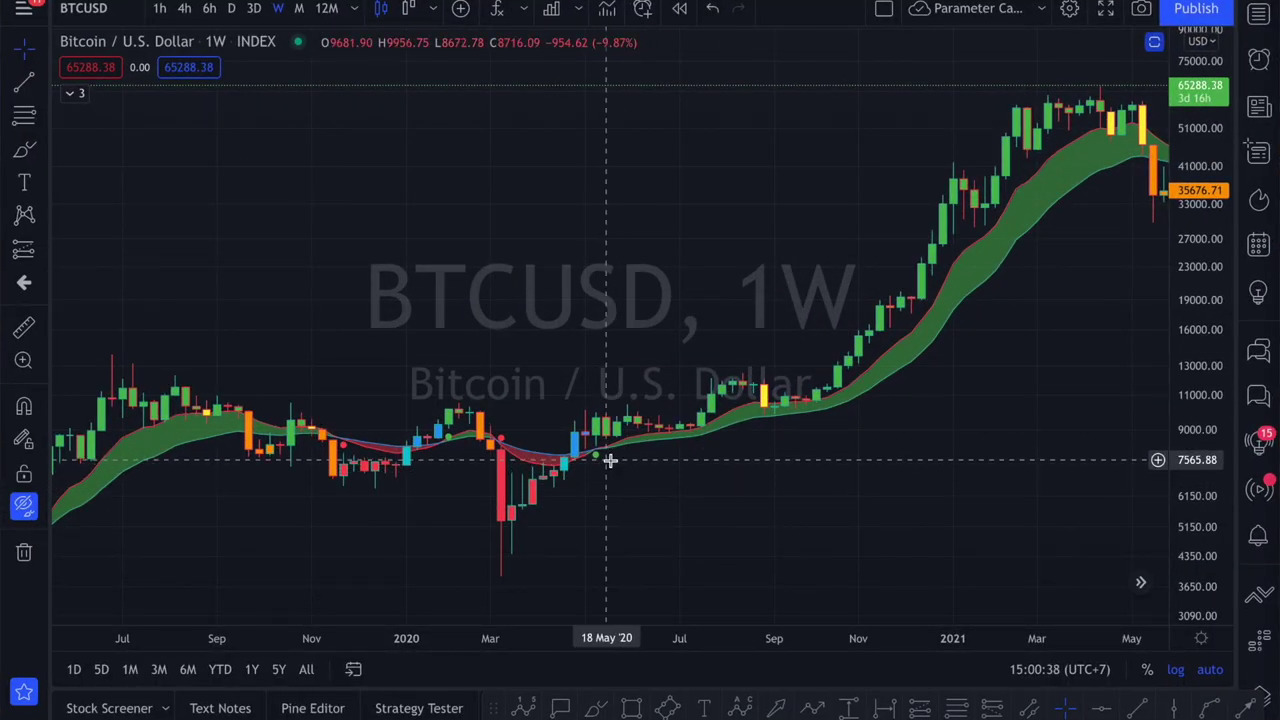
{"action": "scroll", "coordinate": [610, 460], "scroll_direction": "right", "scroll_amount": 5}
{"action": "scroll", "coordinate": [610, 460], "scroll_direction": "right", "scroll_amount": 7}
{"action": "scroll", "coordinate": [610, 460], "scroll_direction": "right", "scroll_amount": 5}
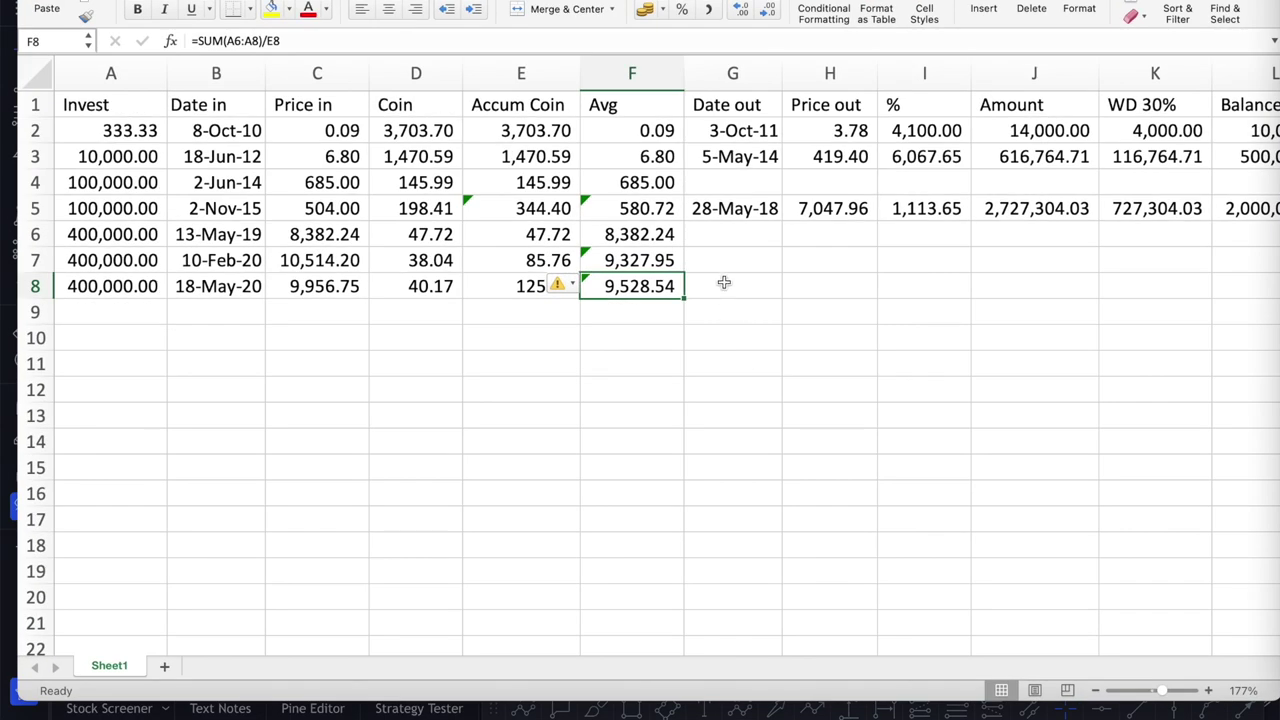
{"action": "left_click", "coordinate": [726, 286]}
{"action": "type", "text": "12-Jul-21"}
{"action": "key", "text": "Tab"}
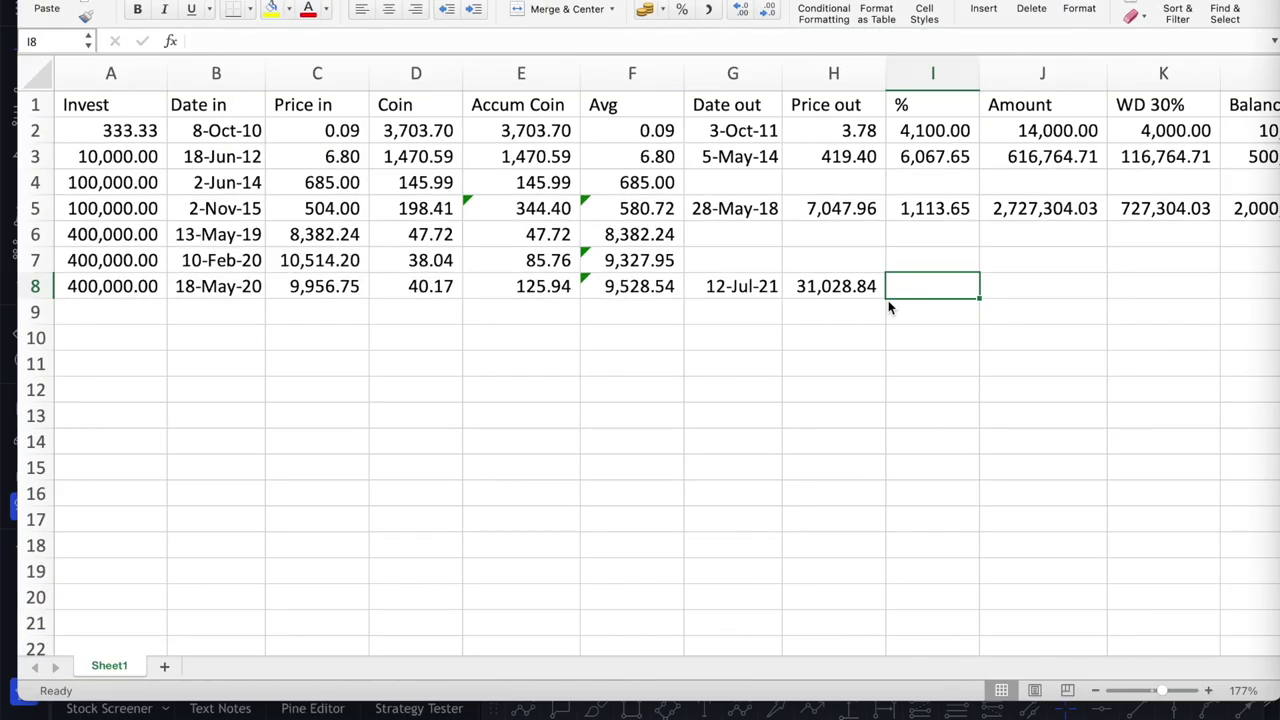
Copy the row 5 results from % through THB (I5:M5) into row 8, starting at I8
{"action": "key", "text": "Up"}
{"action": "key", "text": "Up"}
{"action": "key", "text": "Up"}
{"action": "key", "text": "super+c"}
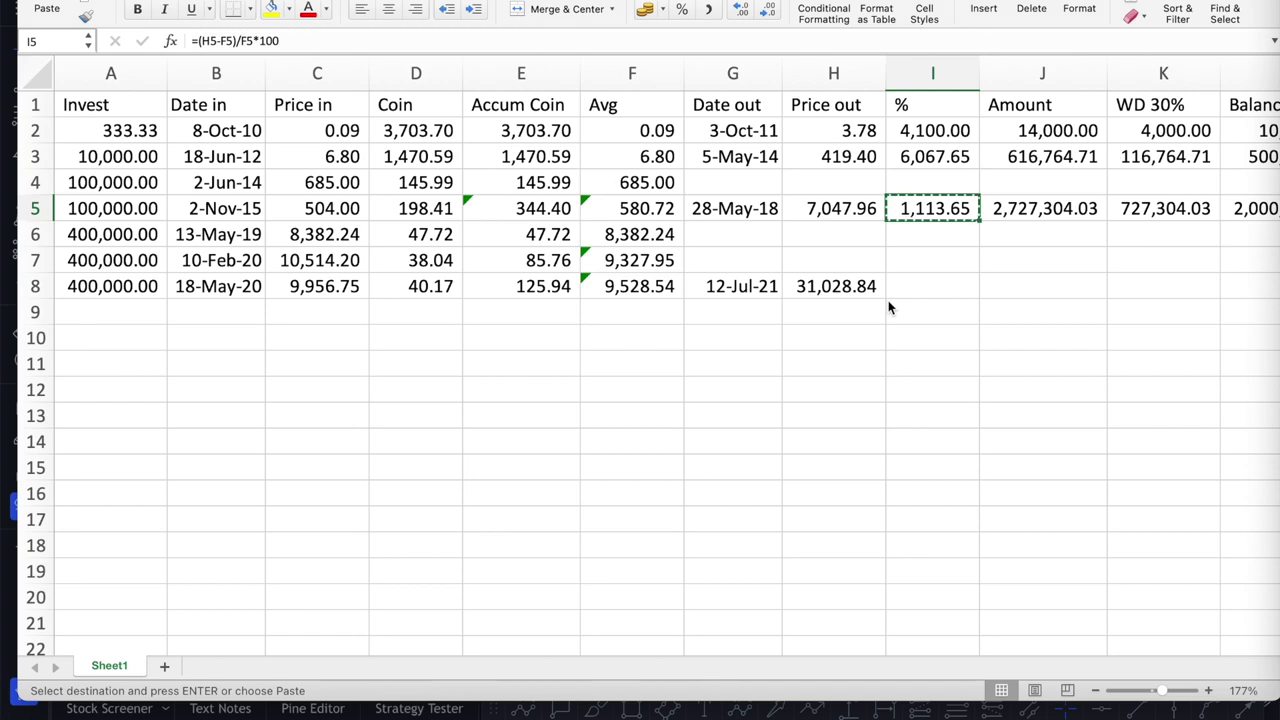
{"action": "key", "text": "shift+Right"}
{"action": "key", "text": "shift+Right"}
{"action": "key", "text": "shift+Right"}
{"action": "key", "text": "shift+Right"}
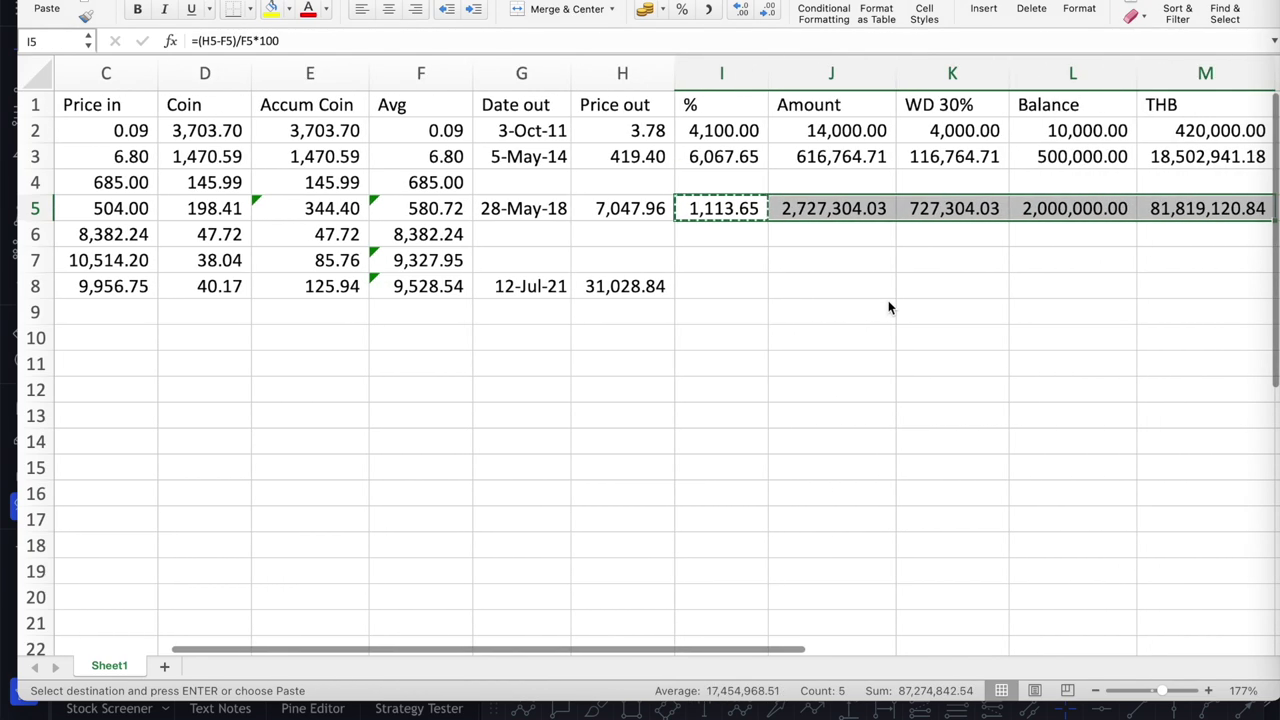
{"action": "key", "text": "super+c"}
{"action": "key", "text": "Down"}
{"action": "key", "text": "Down"}
{"action": "key", "text": "Down"}
{"action": "key", "text": "super+v"}
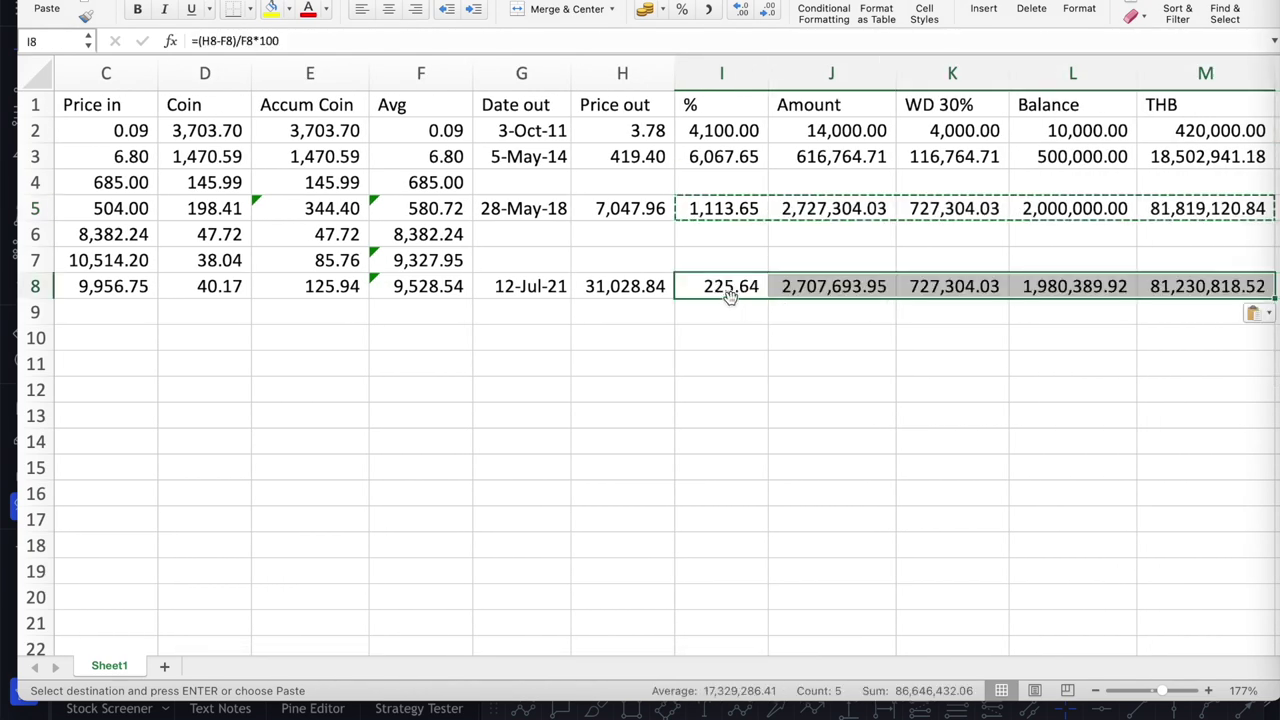
Correct the Amount formula in J8 to =L5+((H8-F8)*E8) so it uses the previous trade's balance
{"action": "left_click", "coordinate": [835, 287]}
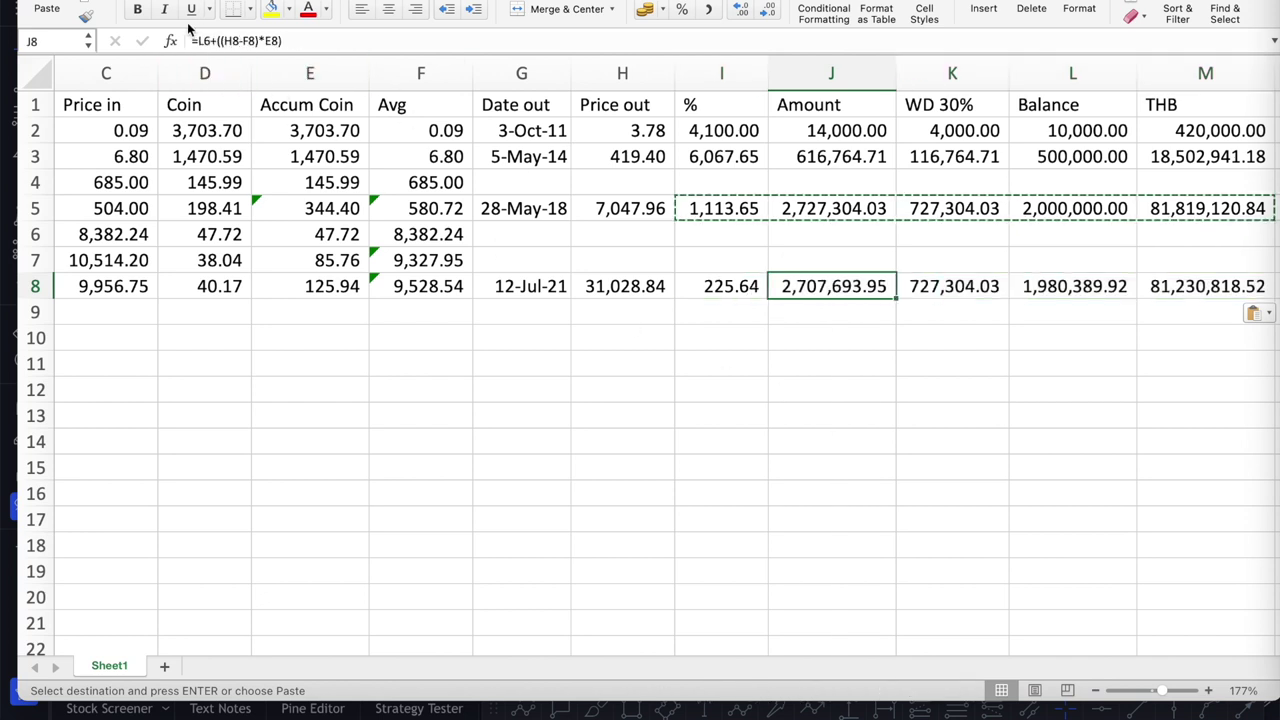
{"action": "left_click", "coordinate": [210, 41]}
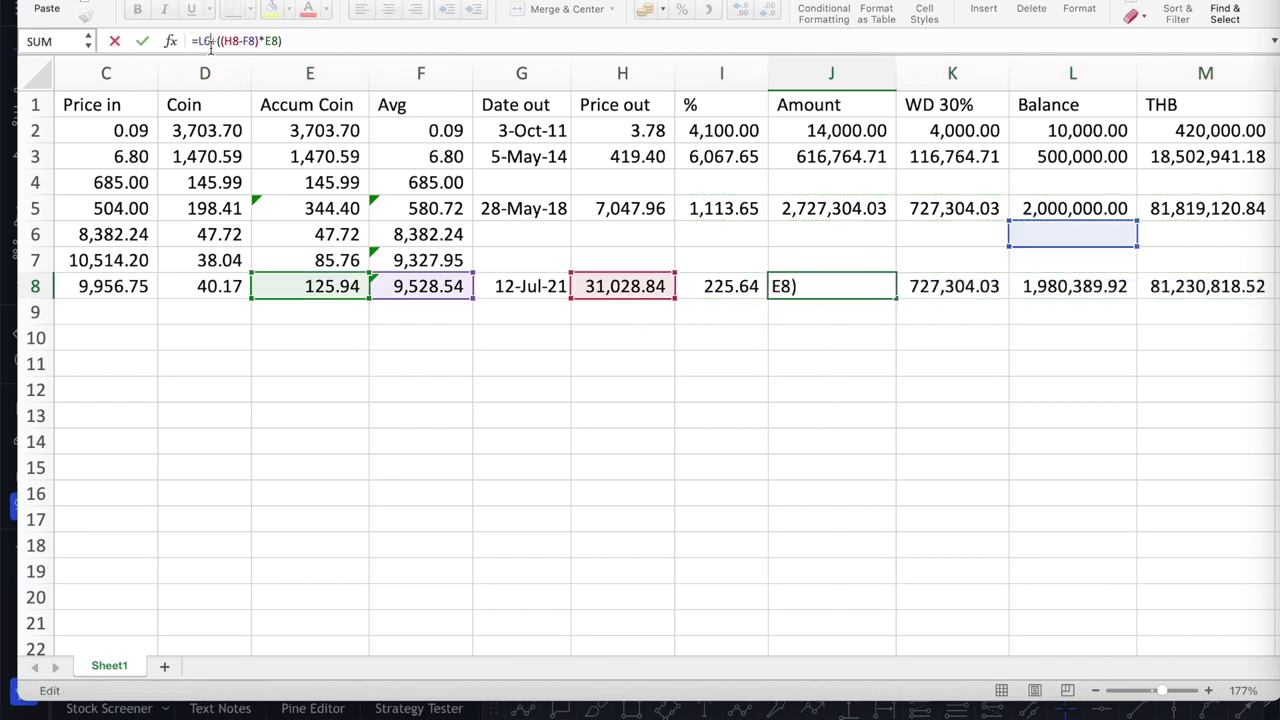
{"action": "key", "text": "BackSpace"}
{"action": "type", "text": "5"}
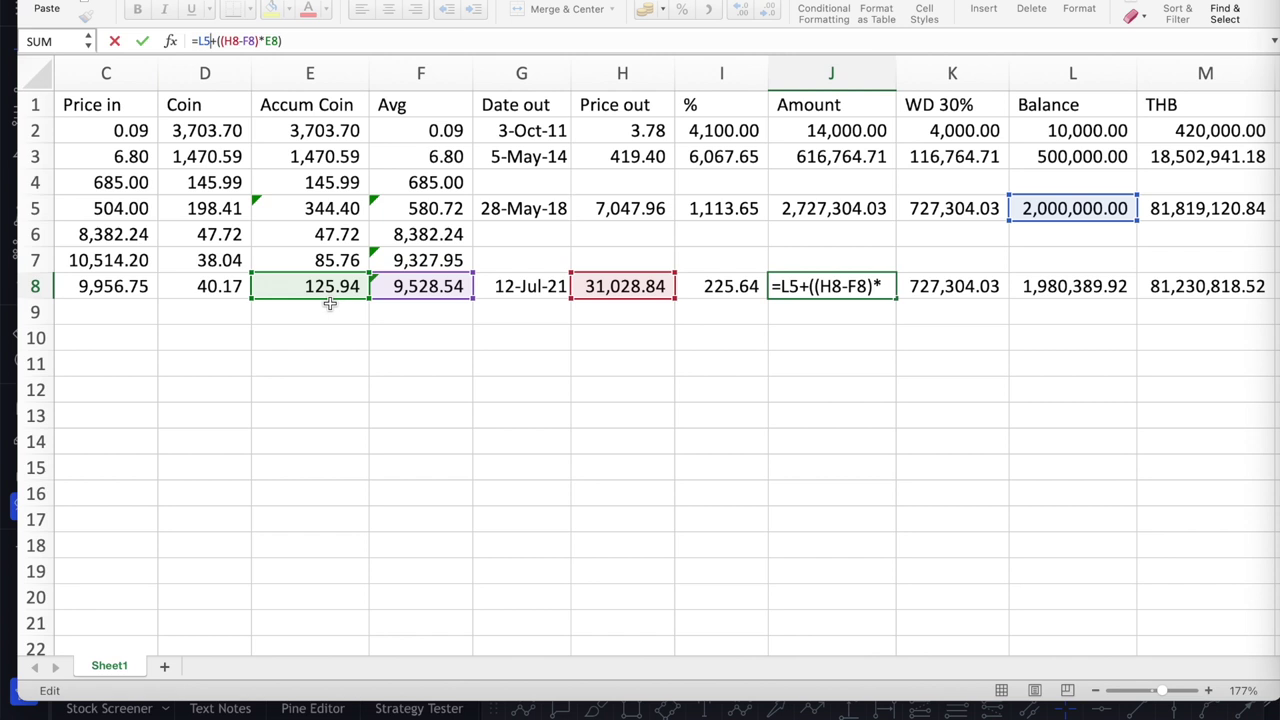
{"action": "key", "text": "Return"}
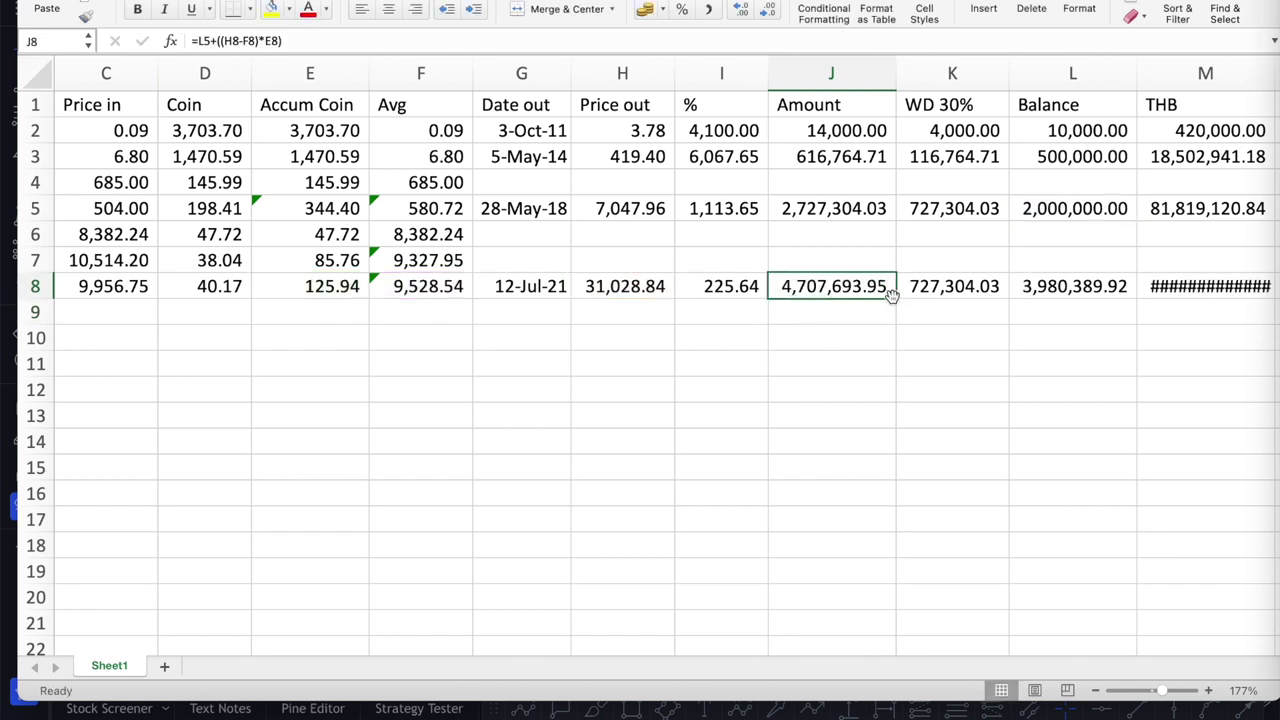
Calculate a 30% withdrawal in K8 with =J8*.3
{"action": "left_click", "coordinate": [952, 289]}
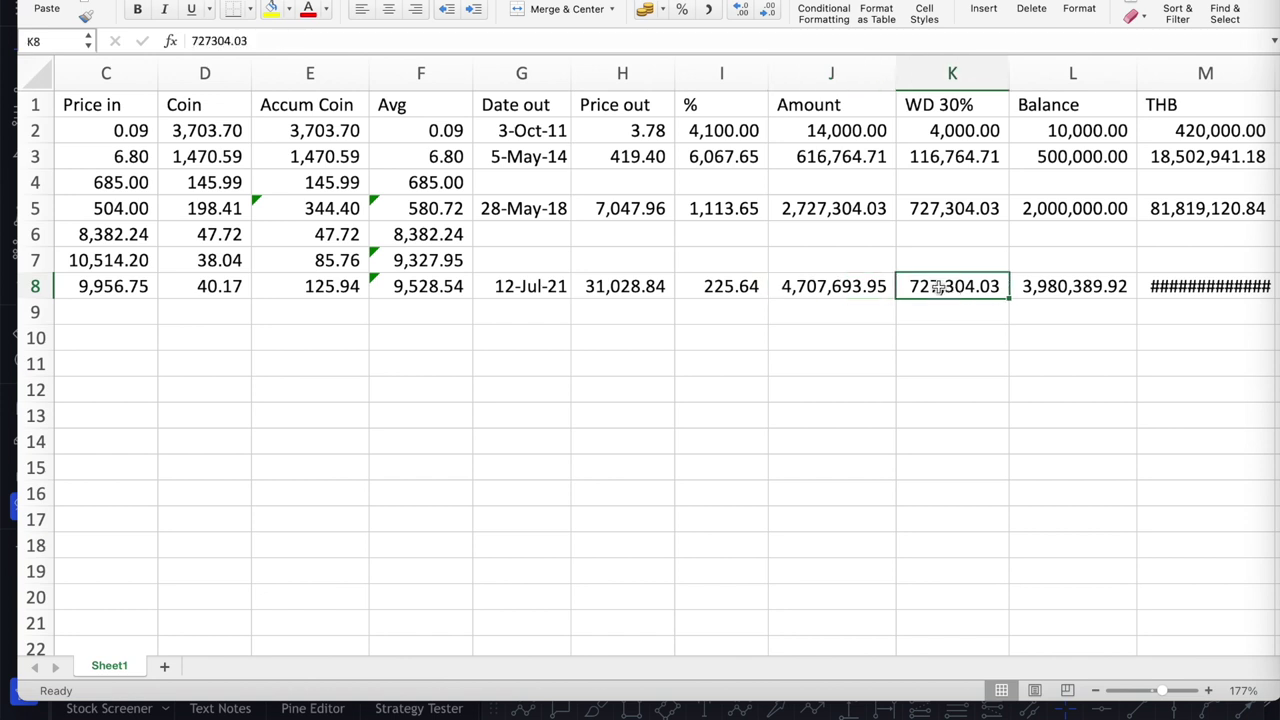
{"action": "type", "text": "="}
{"action": "key", "text": "Left"}
{"action": "type", "text": "*"}
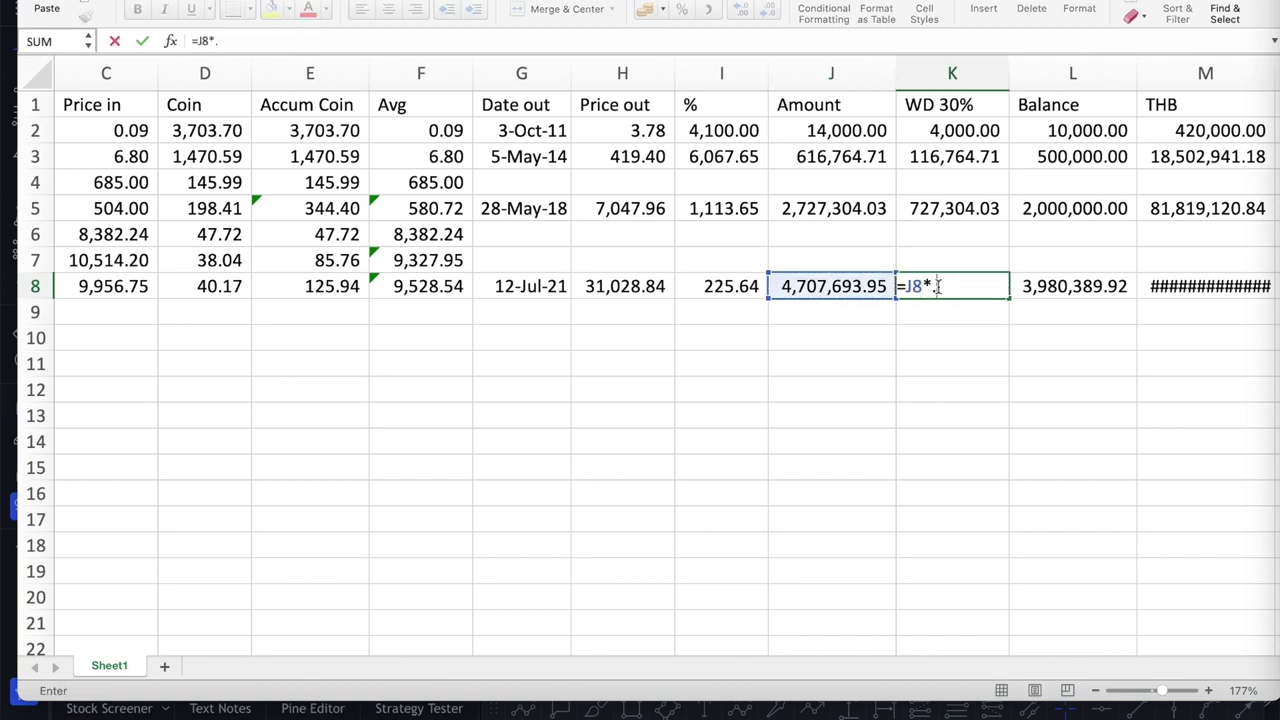
{"action": "type", "text": ".3"}
{"action": "key", "text": "Return"}
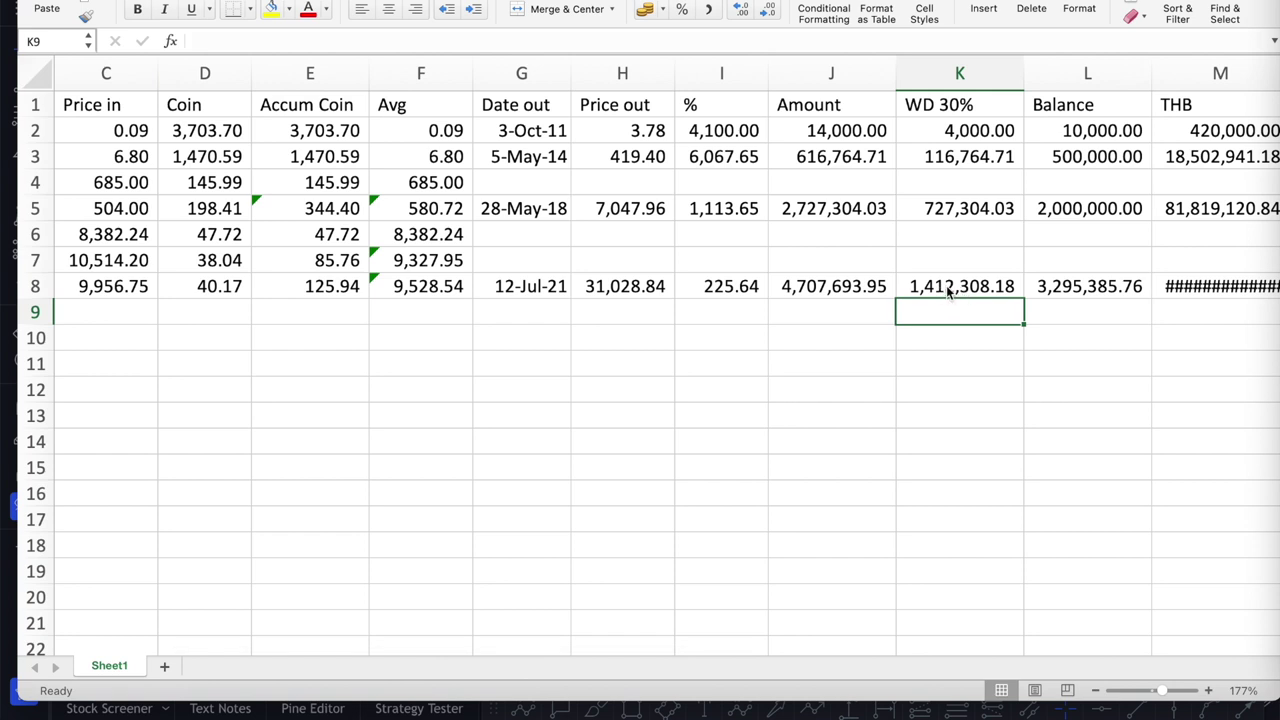
Set the withdrawal in K8 to 1207693.95 and auto-fit the THB column's width
{"action": "left_click", "coordinate": [948, 291]}
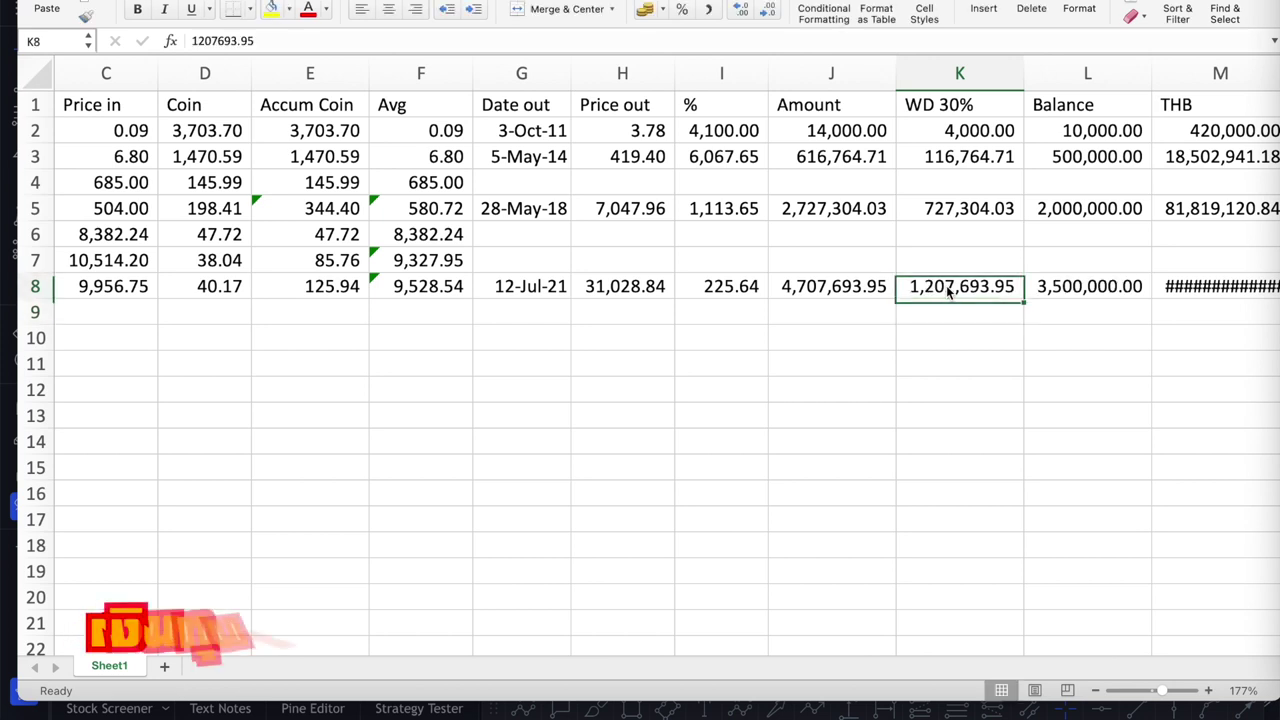
{"action": "key", "text": "Right"}
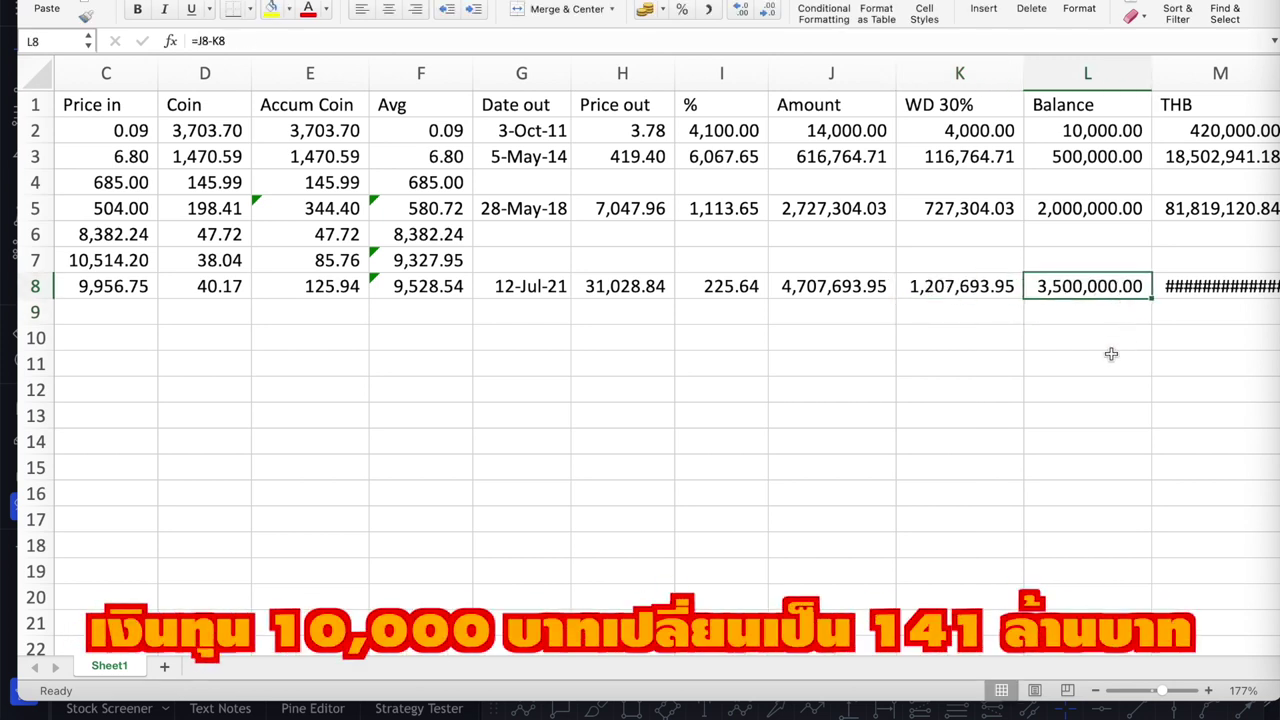
{"action": "scroll", "coordinate": [1132, 91], "scroll_direction": "right", "scroll_amount": 3}
{"action": "double_click", "coordinate": [1134, 84]}
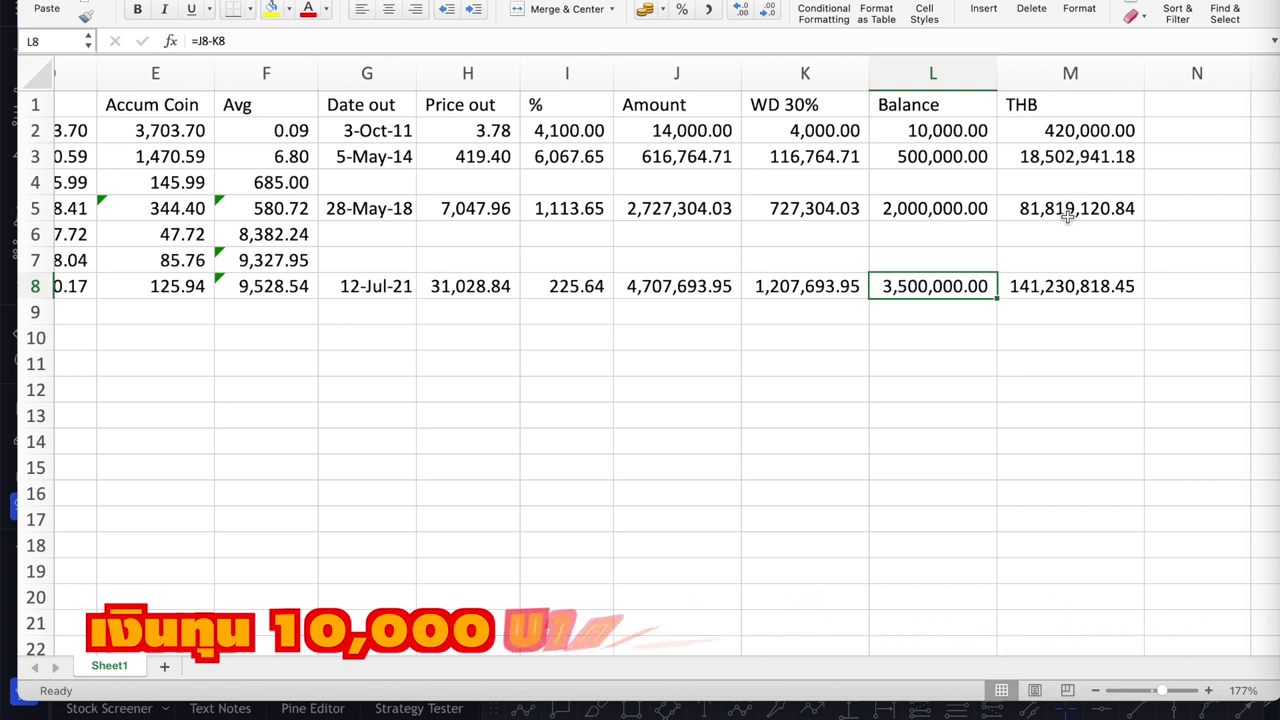
Calculate 20% of the balance in L9 with =L8*0.2, and clear the cell after reading the result
{"action": "left_click", "coordinate": [916, 318]}
{"action": "type", "text": "="}
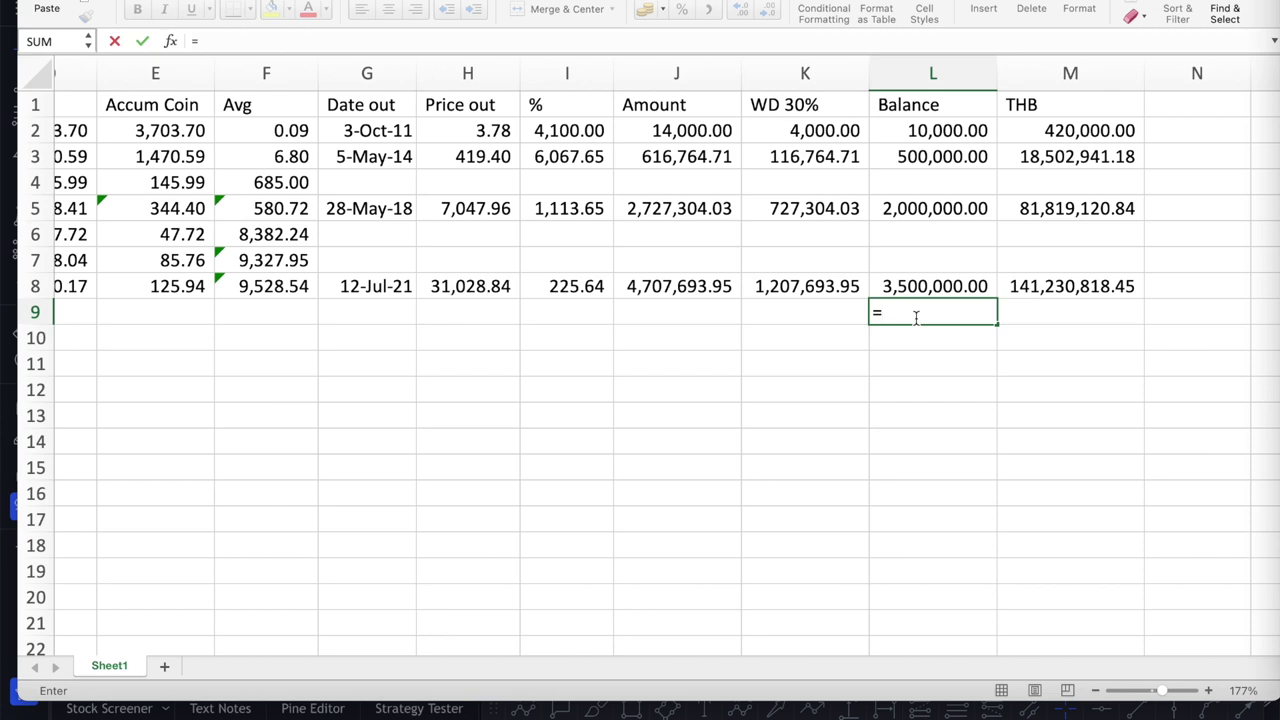
{"action": "key", "text": "Up"}
{"action": "type", "text": "*0.2"}
{"action": "scroll", "coordinate": [343, 409], "scroll_direction": "left", "scroll_amount": 5}
{"action": "scroll", "coordinate": [343, 409], "scroll_direction": "right", "scroll_amount": 5}
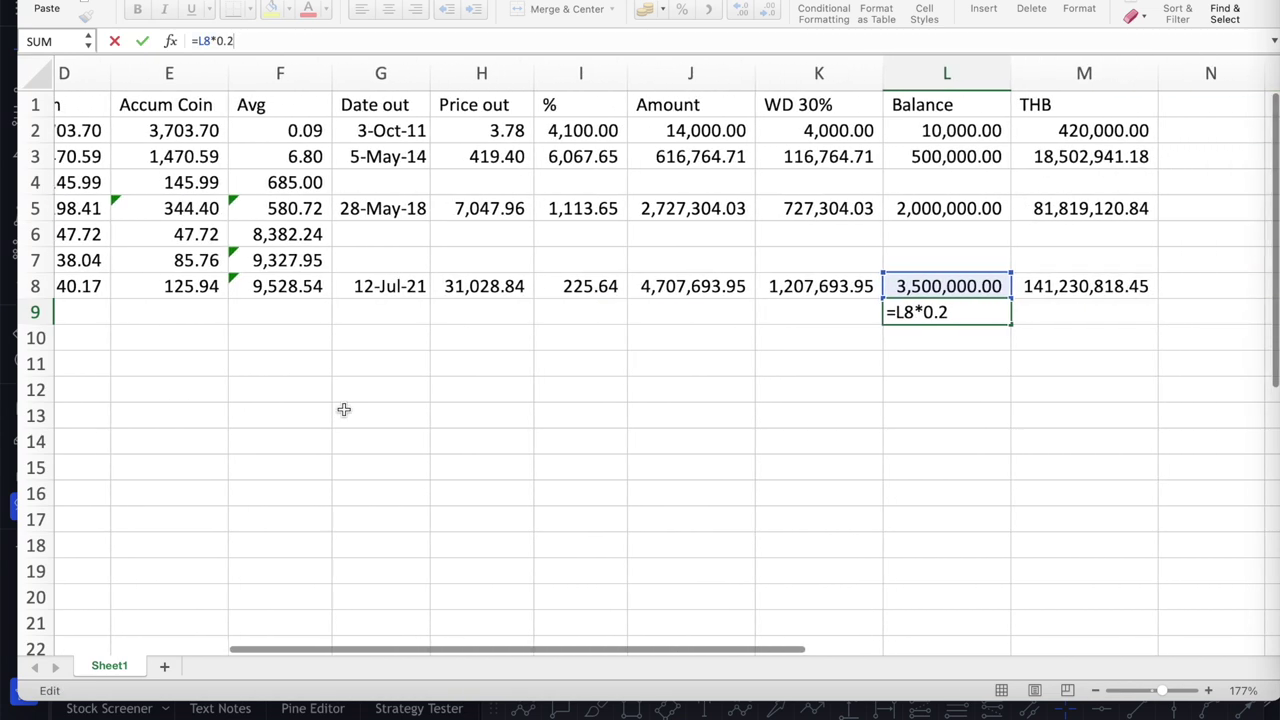
{"action": "key", "text": "Return"}
{"action": "key", "text": "Up"}
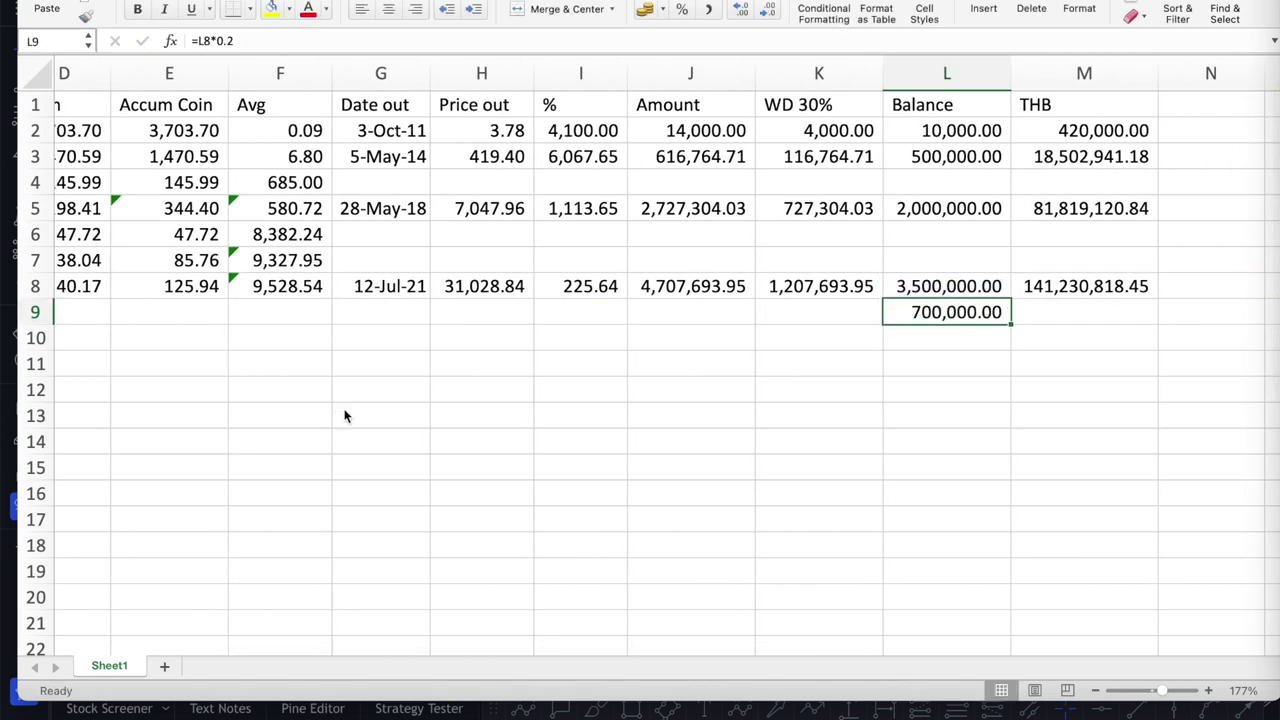
{"action": "key", "text": "Delete"}
Start the next trade in row 9 with an Invest amount of 700000 and a Date in of 16-Aug-21
{"action": "scroll", "coordinate": [374, 408], "scroll_direction": "left", "scroll_amount": 10}
{"action": "left_click", "coordinate": [85, 318]}
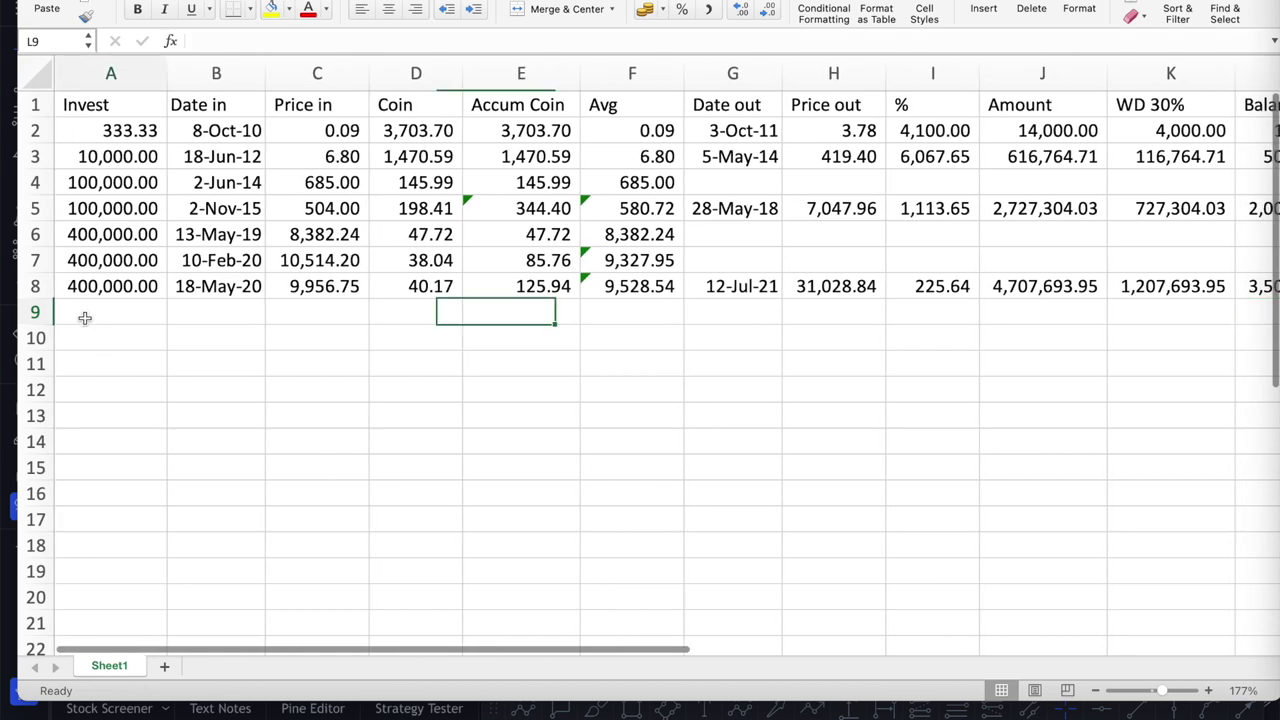
{"action": "type", "text": "700000"}
{"action": "key", "text": "Tab"}
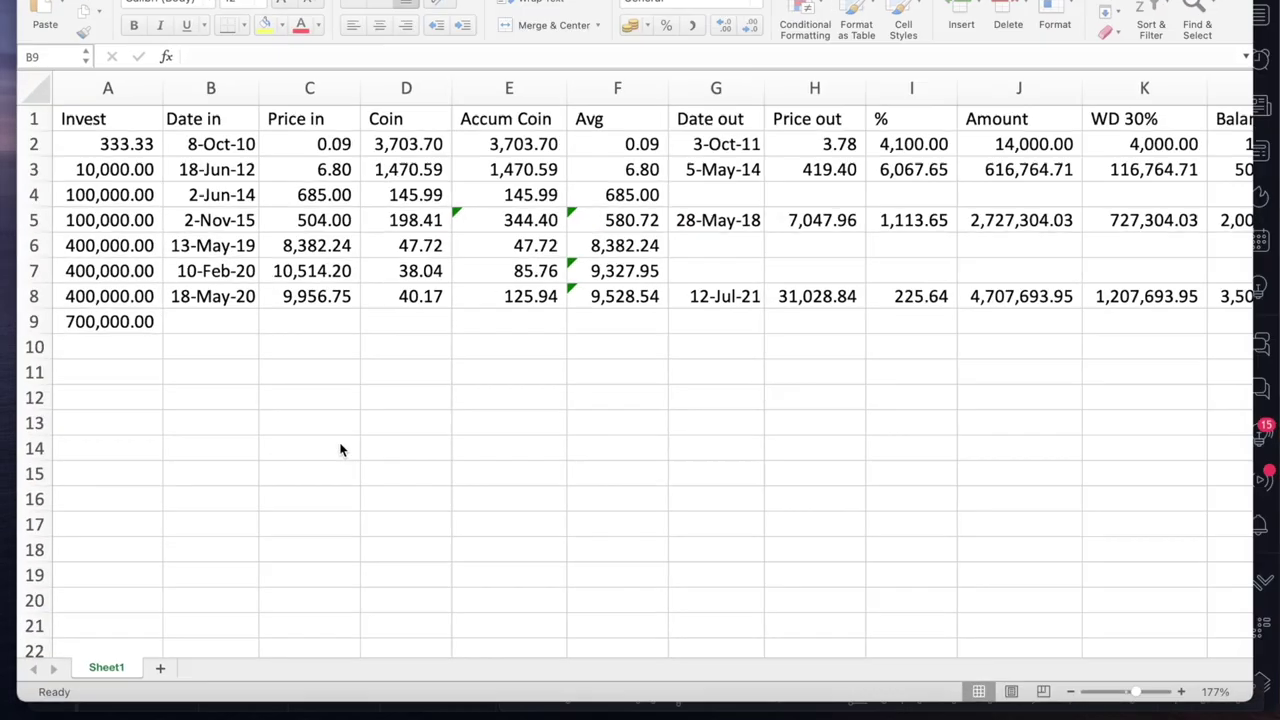
{"action": "type", "text": "16-Aug-21"}
{"action": "key", "text": "Tab"}
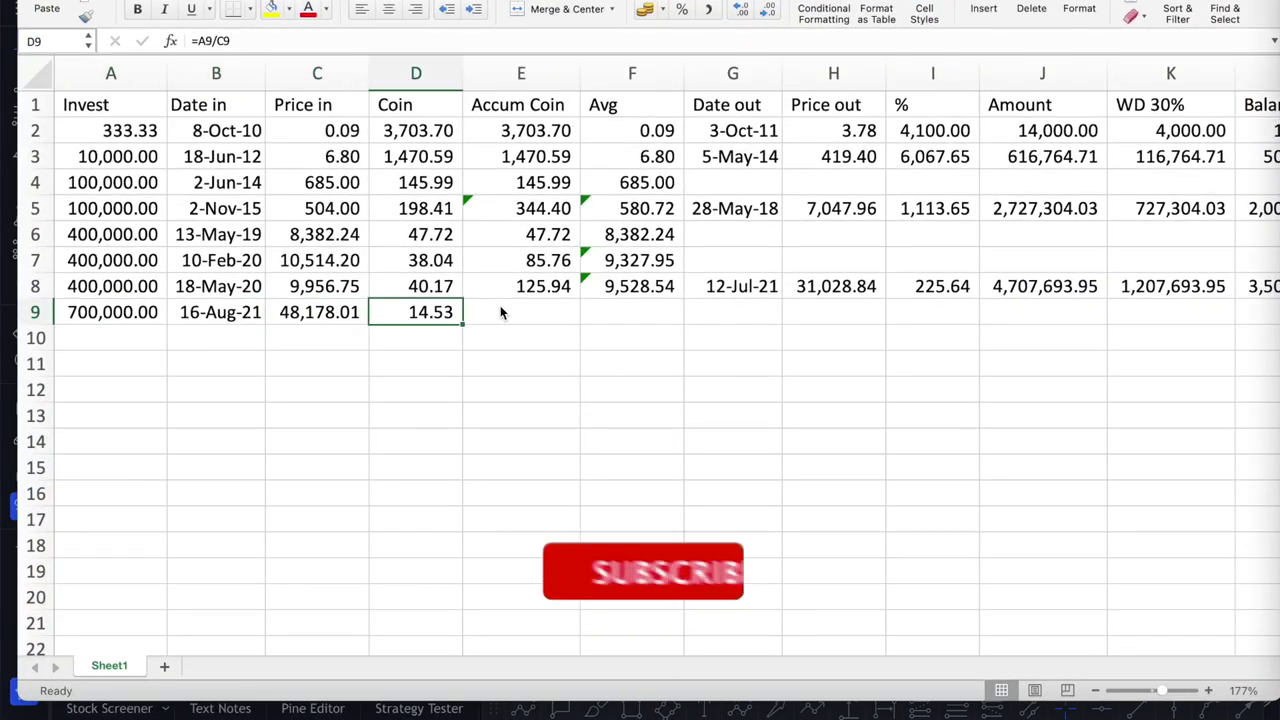
Fill row 9's Accum Coin with =D9 and its Avg with =C9
{"action": "left_click", "coordinate": [500, 310]}
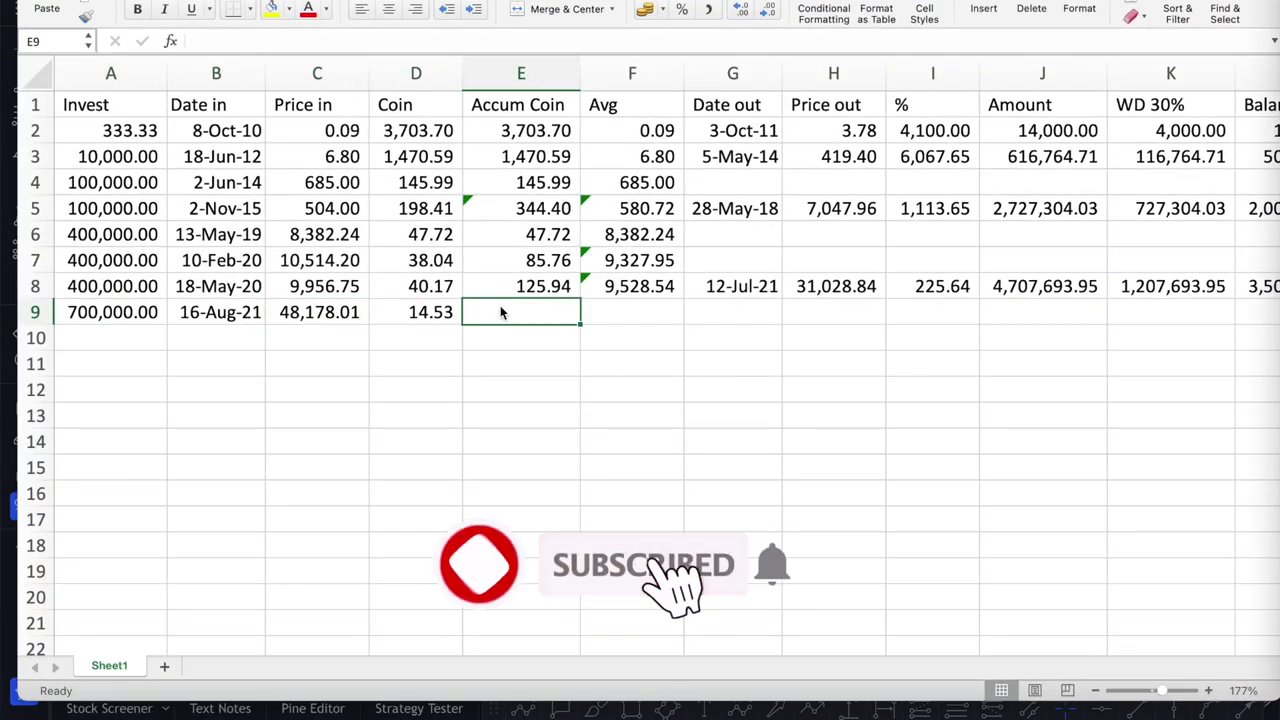
{"action": "type", "text": "=D9"}
{"action": "key", "text": "Return"}
{"action": "key", "text": "Up"}
{"action": "key", "text": "Right"}
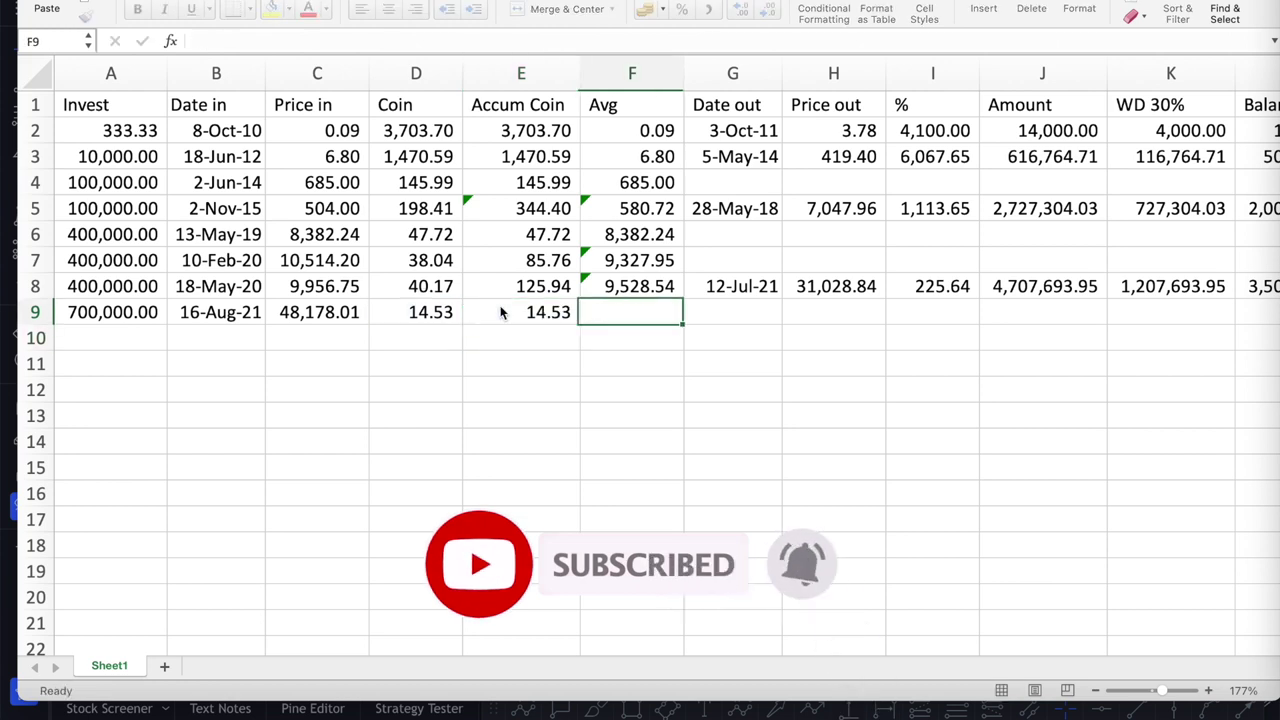
{"action": "type", "text": "="}
{"action": "key", "text": "Left"}
{"action": "key", "text": "Left"}
{"action": "key", "text": "Left"}
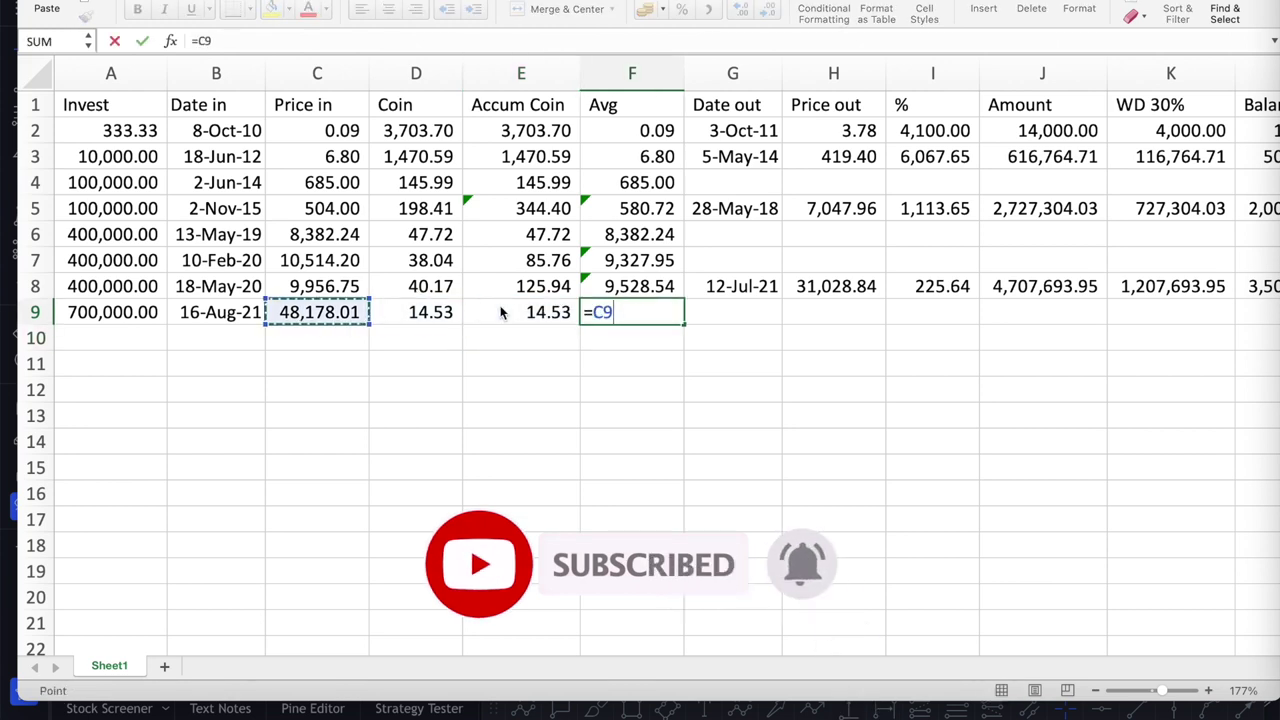
{"action": "key", "text": "Return"}
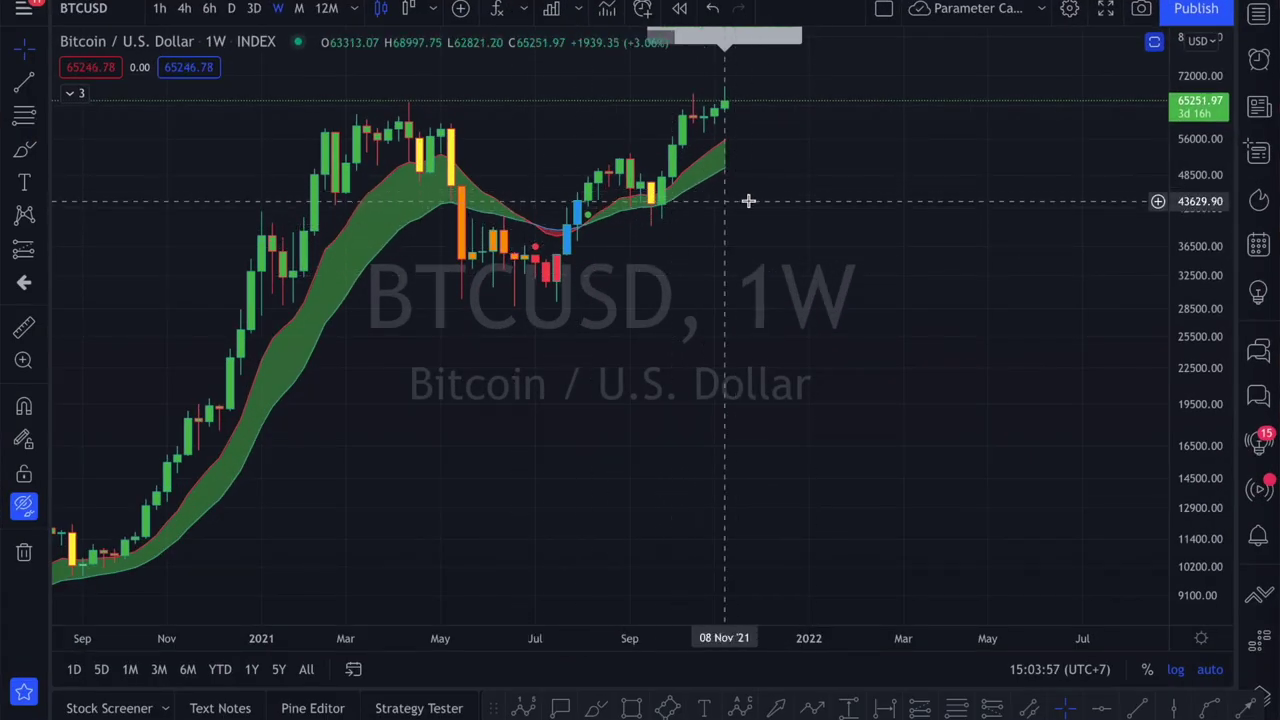
Examine the latest weekly BTCUSD candles in TradingView and how price sits within the long-term logarithmic channel
{"action": "scroll", "coordinate": [751, 171], "scroll_direction": "right", "scroll_amount": 3}
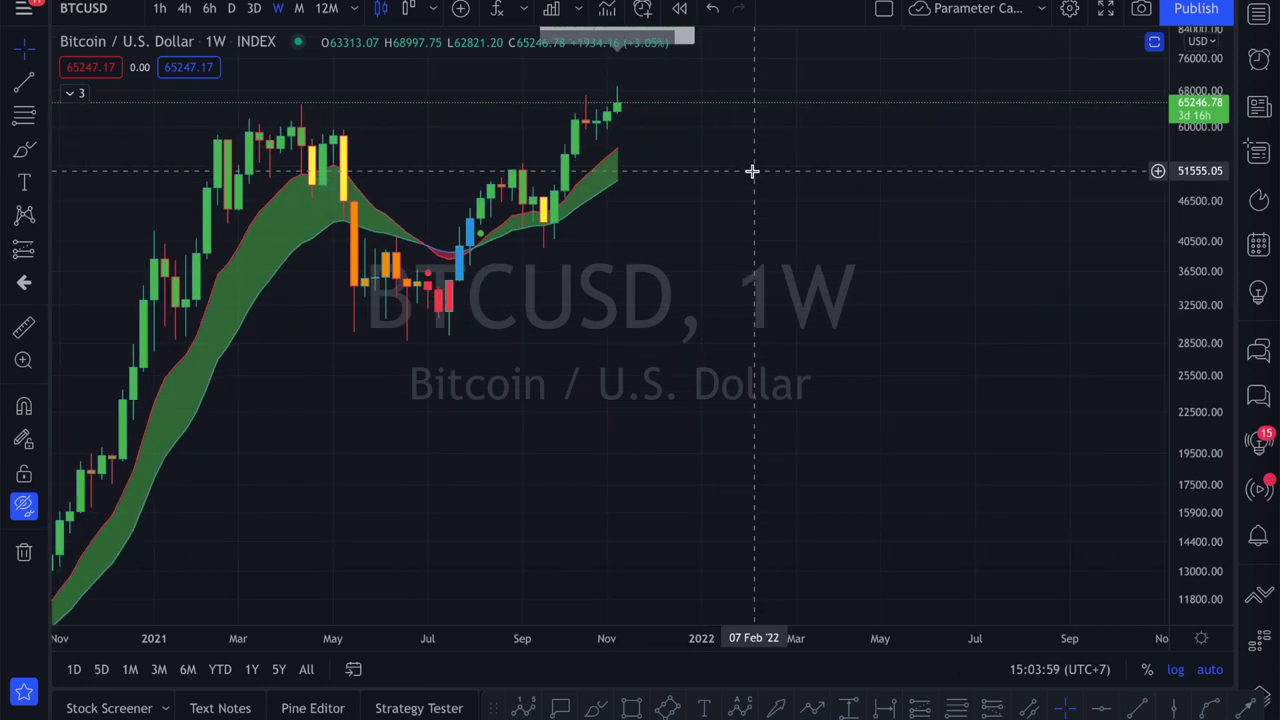
{"action": "scroll", "coordinate": [751, 171], "scroll_direction": "right", "scroll_amount": 5}
{"action": "scroll", "coordinate": [680, 160], "scroll_direction": "left", "scroll_amount": 3}
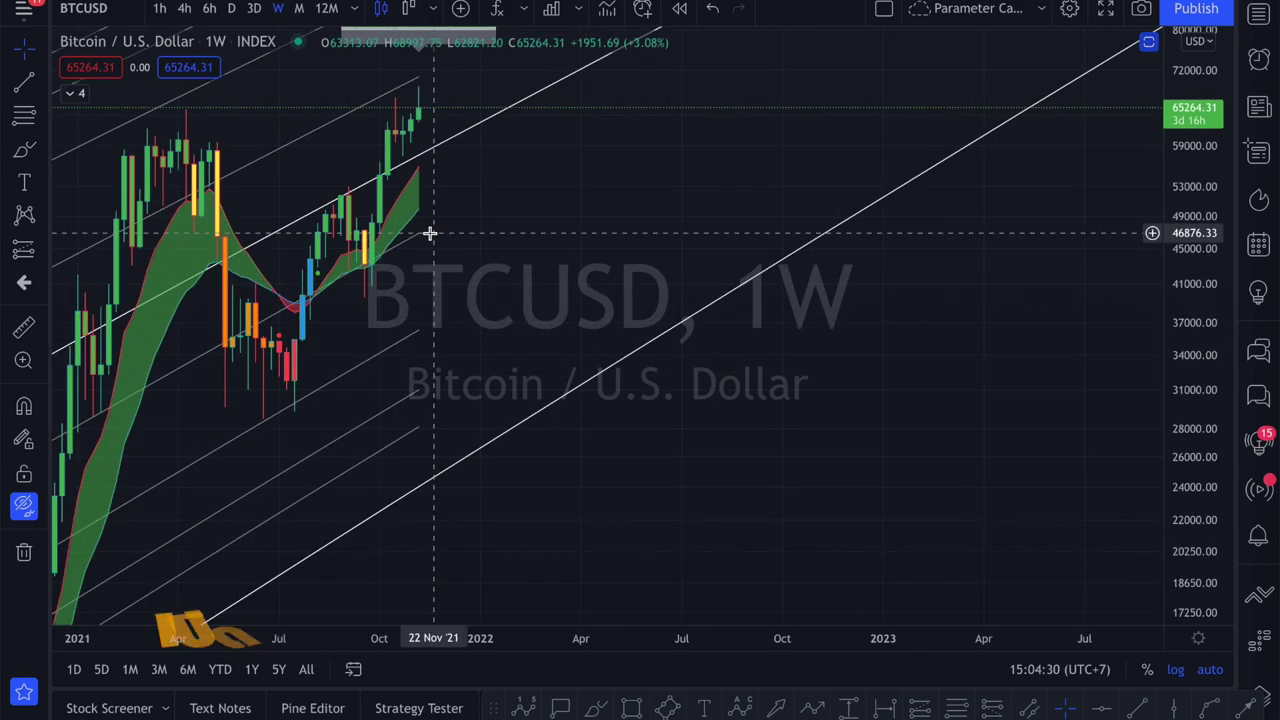
{"action": "scroll", "coordinate": [429, 229], "scroll_direction": "down", "scroll_amount": 5}
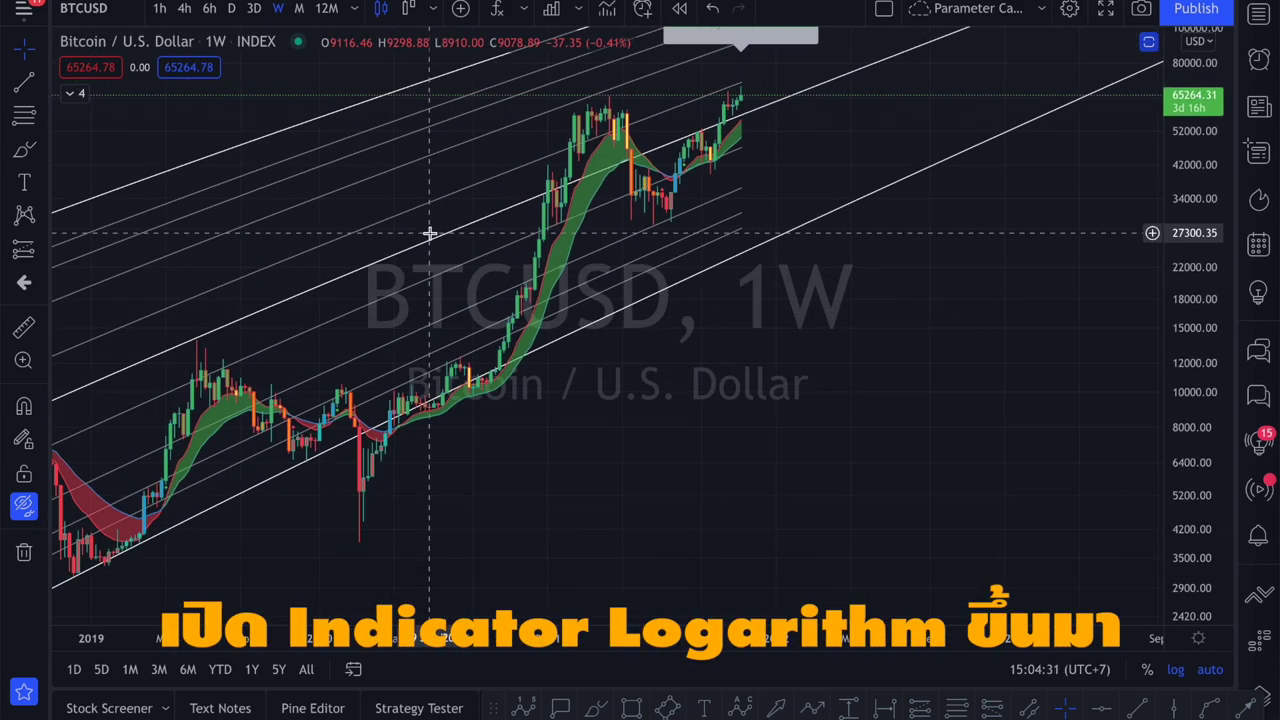
{"action": "left_click_drag", "start_coordinate": [1208, 233], "coordinate": [1207, 395]}
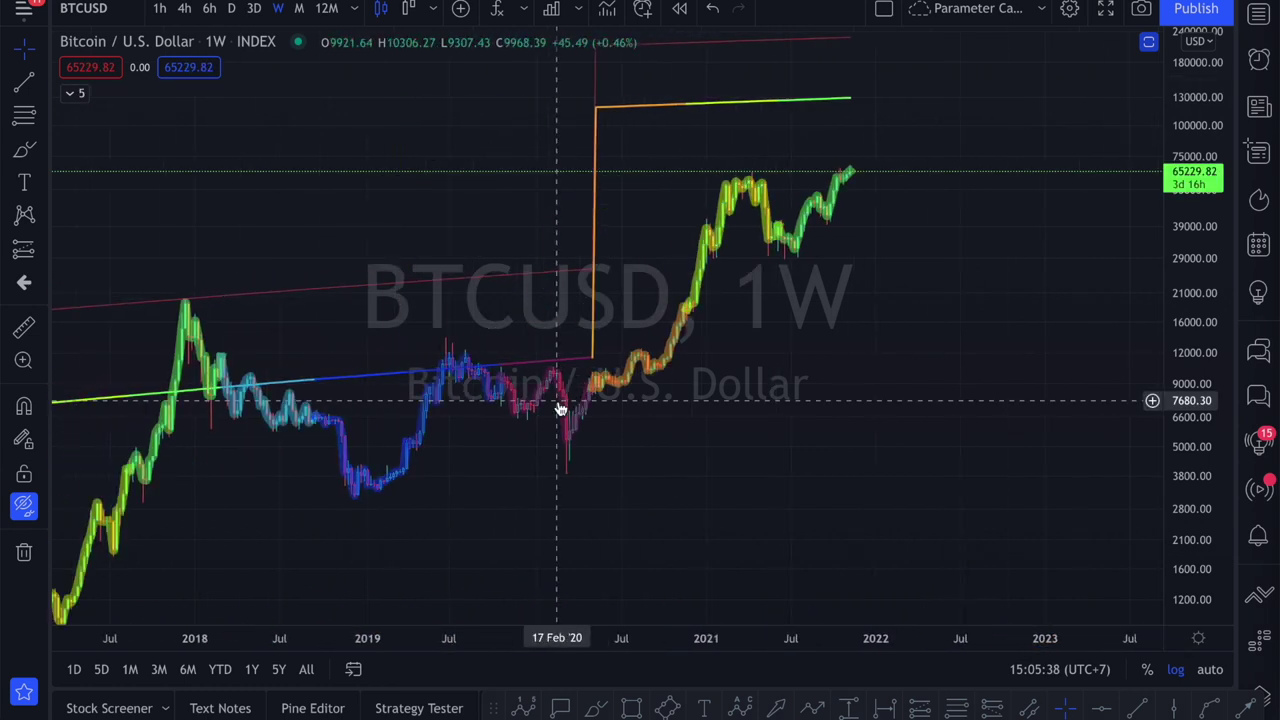
Examine the Stock to Flow indicator against the weekly Bitcoin price across the cycles from 2011 to the present
{"action": "scroll", "coordinate": [560, 408], "scroll_direction": "down", "scroll_amount": 1}
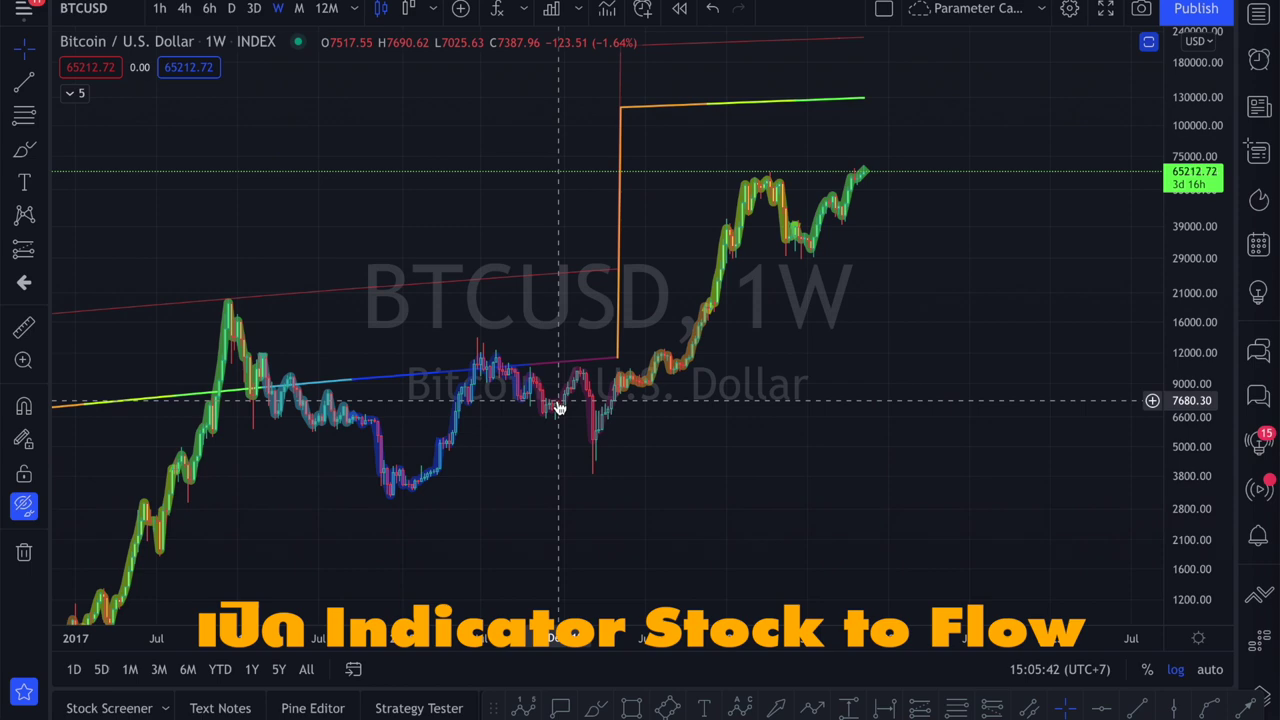
{"action": "scroll", "coordinate": [306, 420], "scroll_direction": "down", "scroll_amount": 5}
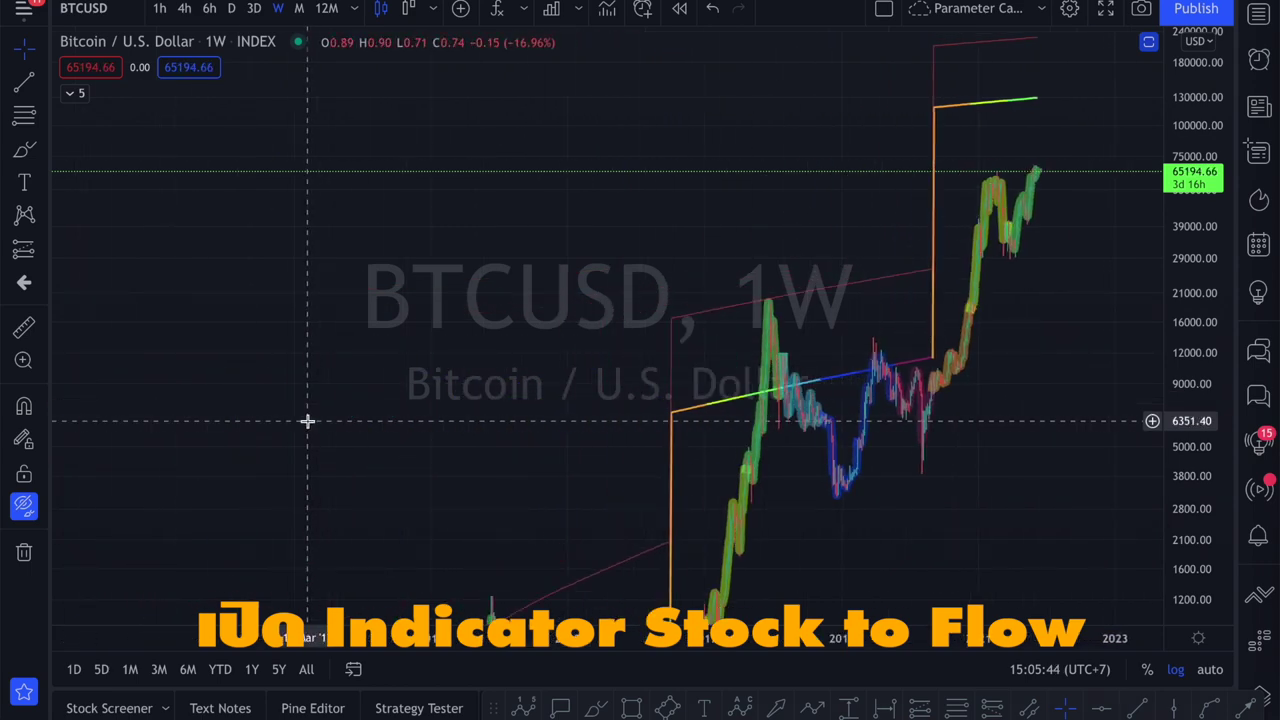
{"action": "scroll", "coordinate": [442, 515], "scroll_direction": "left", "scroll_amount": 3}
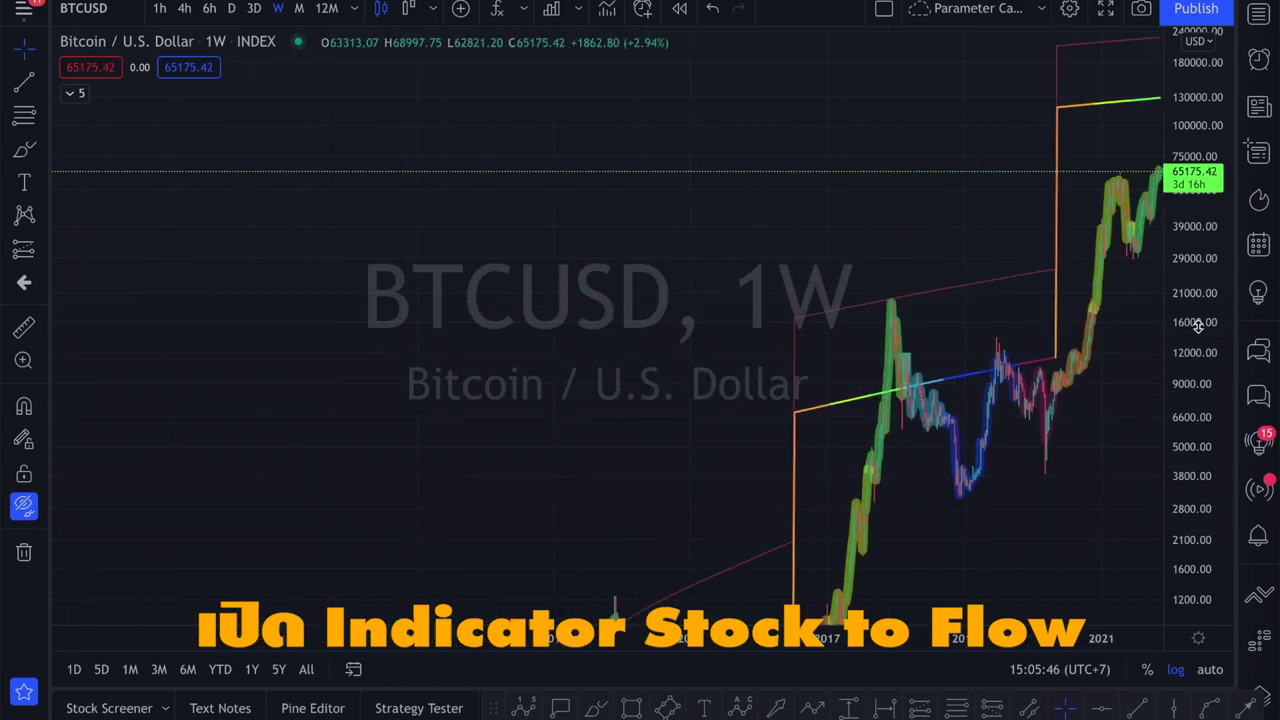
{"action": "left_click_drag", "start_coordinate": [1198, 393], "coordinate": [1200, 551]}
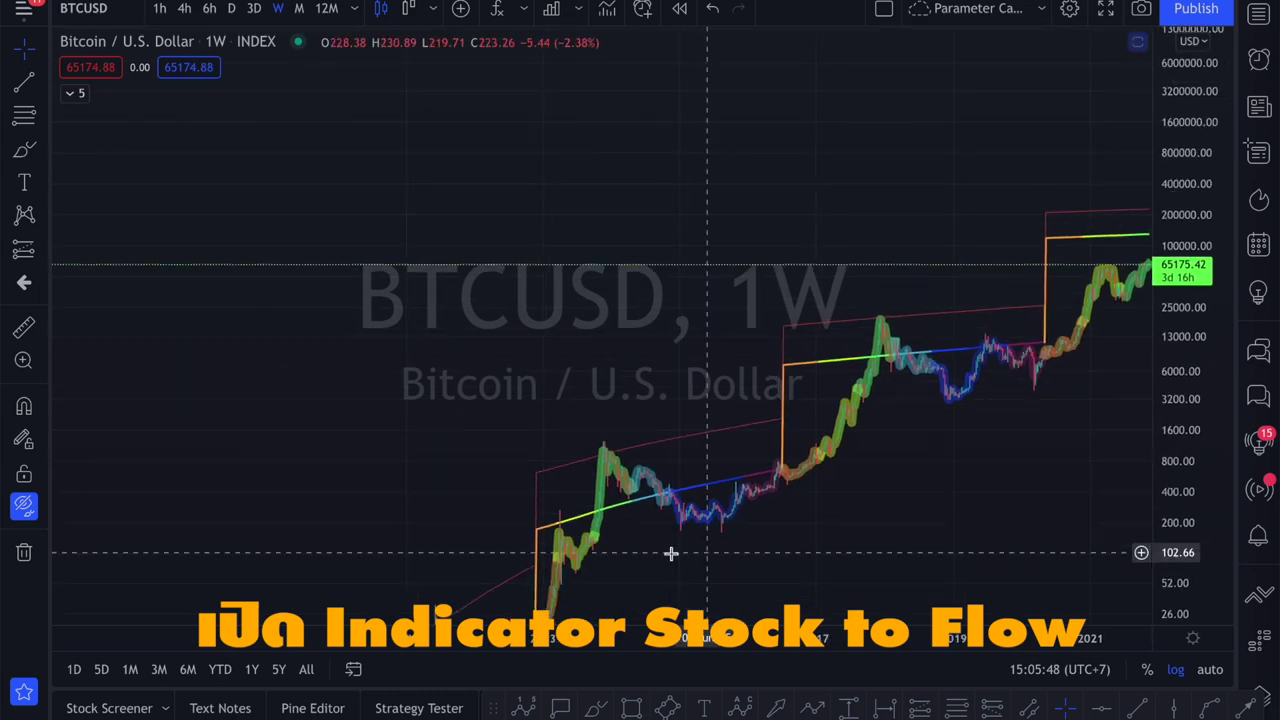
{"action": "scroll", "coordinate": [661, 555], "scroll_direction": "left", "scroll_amount": 3}
{"action": "left_click_drag", "start_coordinate": [1178, 416], "coordinate": [1160, 555]}
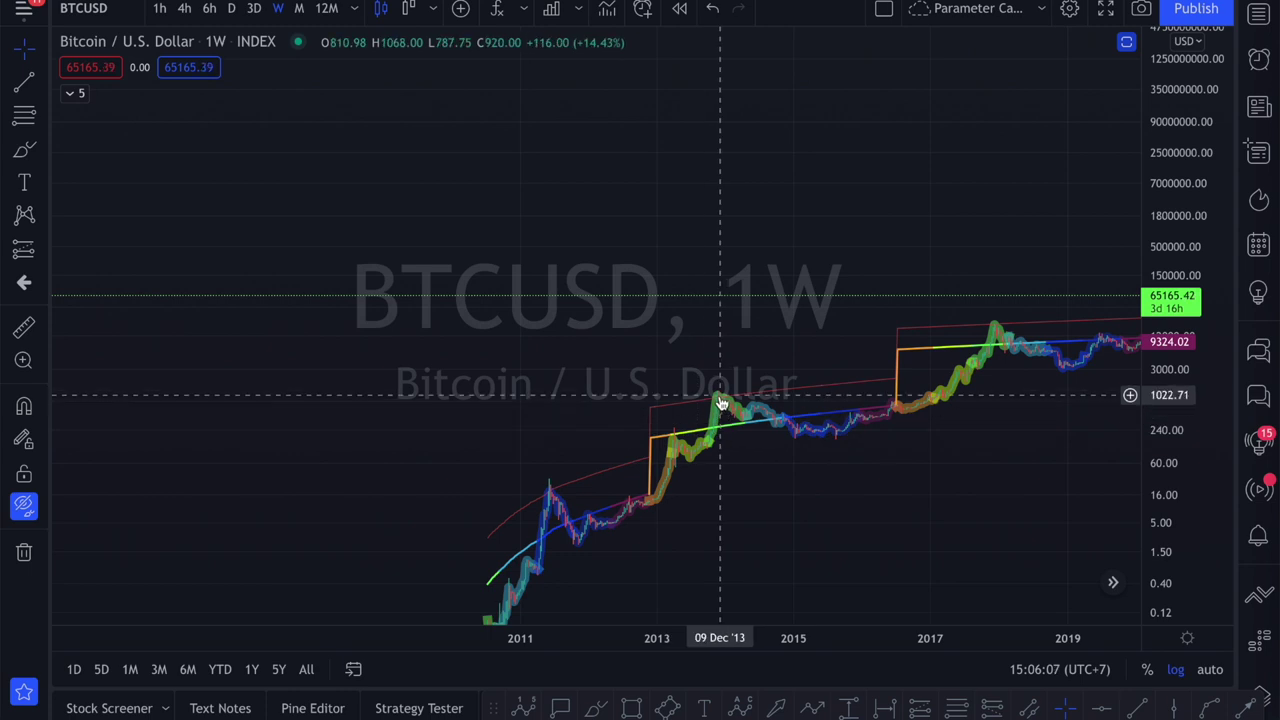
{"action": "scroll", "coordinate": [720, 403], "scroll_direction": "right", "scroll_amount": 5}
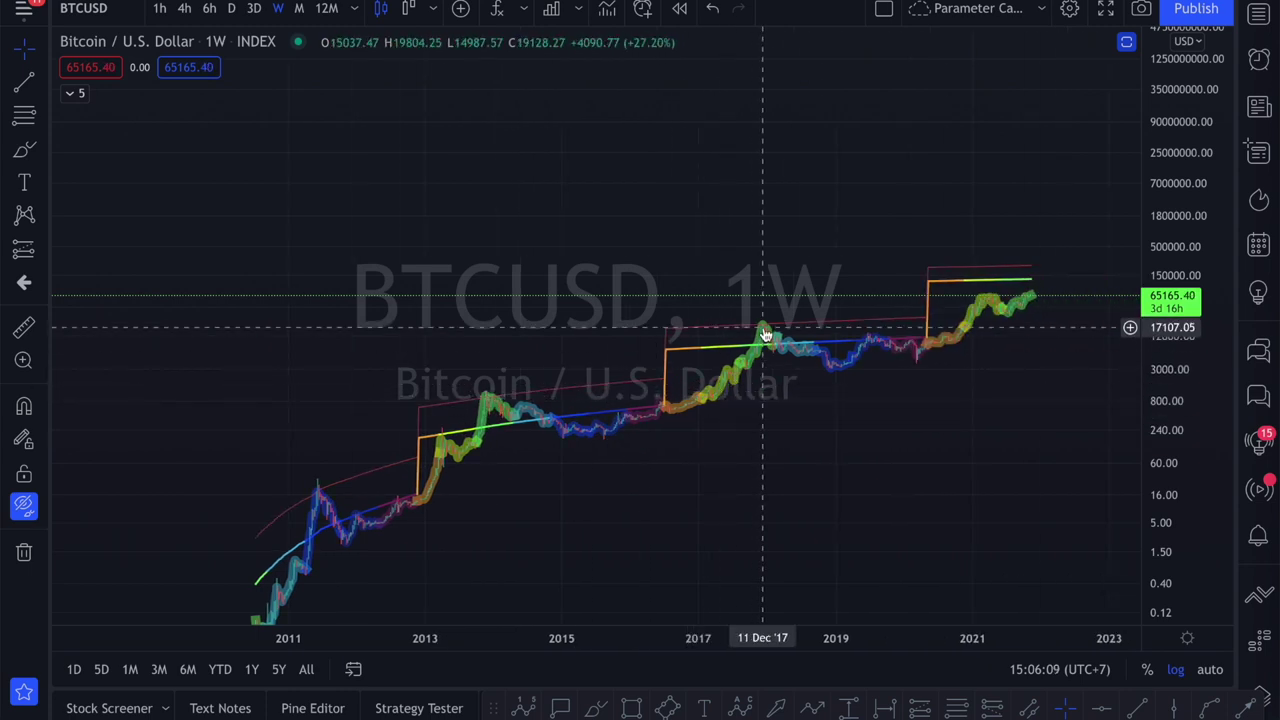
{"action": "scroll", "coordinate": [765, 330], "scroll_direction": "right", "scroll_amount": 6}
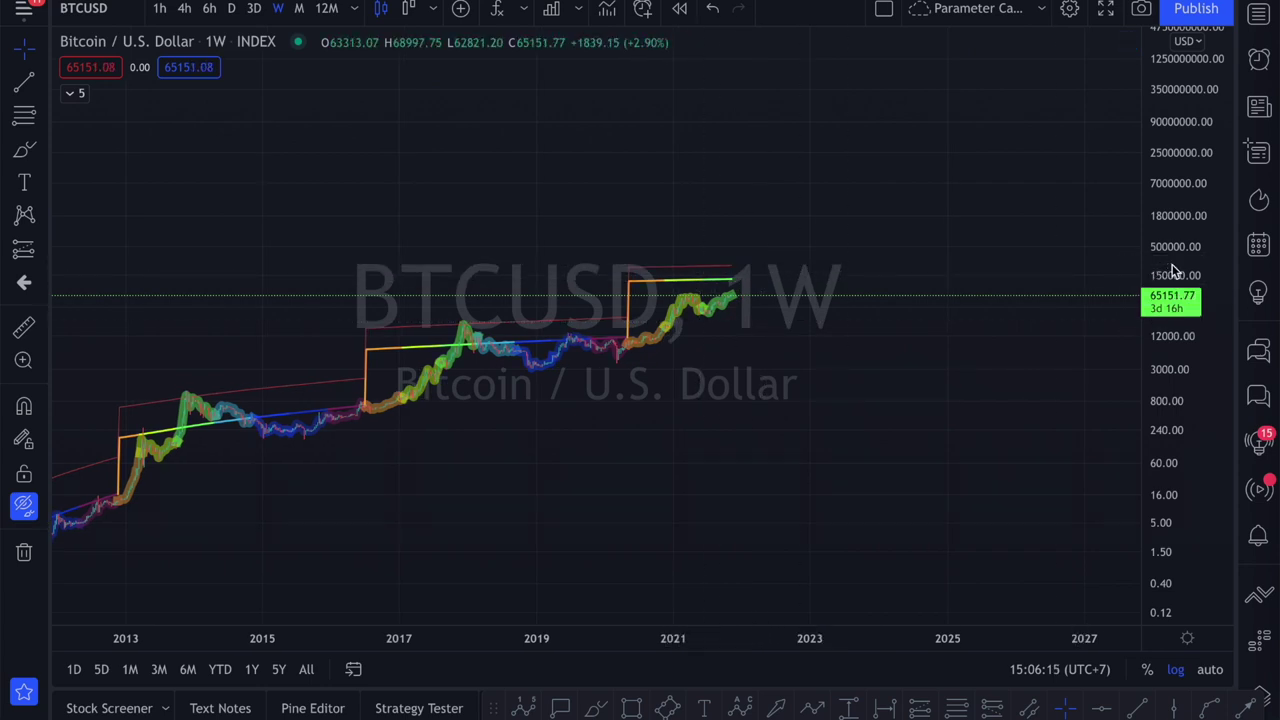
{"action": "left_click", "coordinate": [1210, 669]}
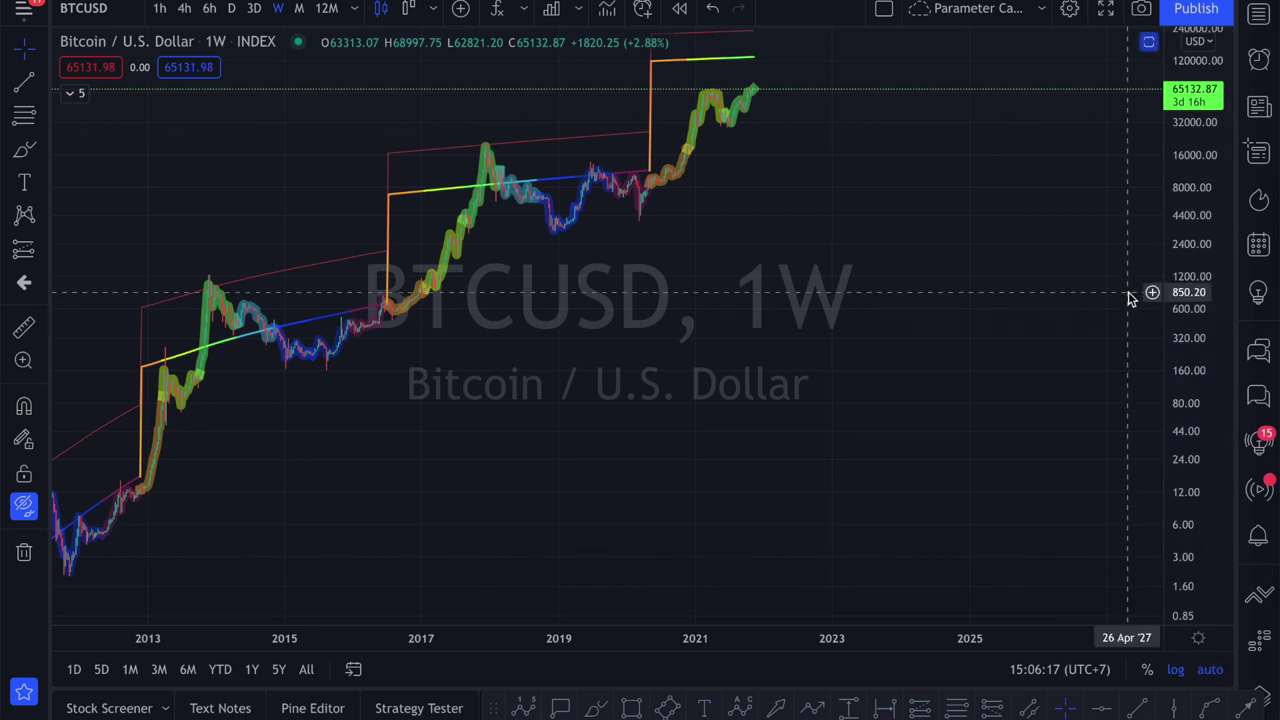
{"action": "left_click_drag", "start_coordinate": [1180, 214], "coordinate": [1196, 286]}
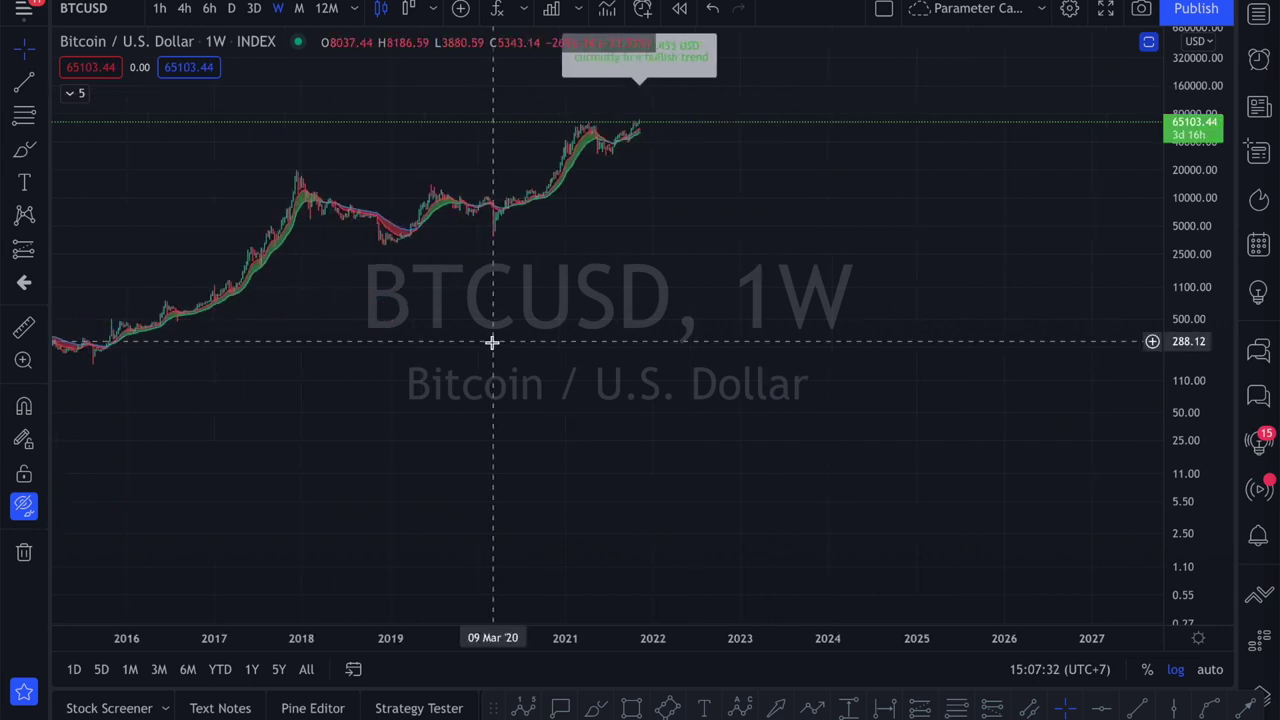
Review the weekly BTCUSD moving-average band from 2017 to 2021 with the price scale auto-fitted
{"action": "scroll", "coordinate": [463, 421], "scroll_direction": "up", "scroll_amount": 3}
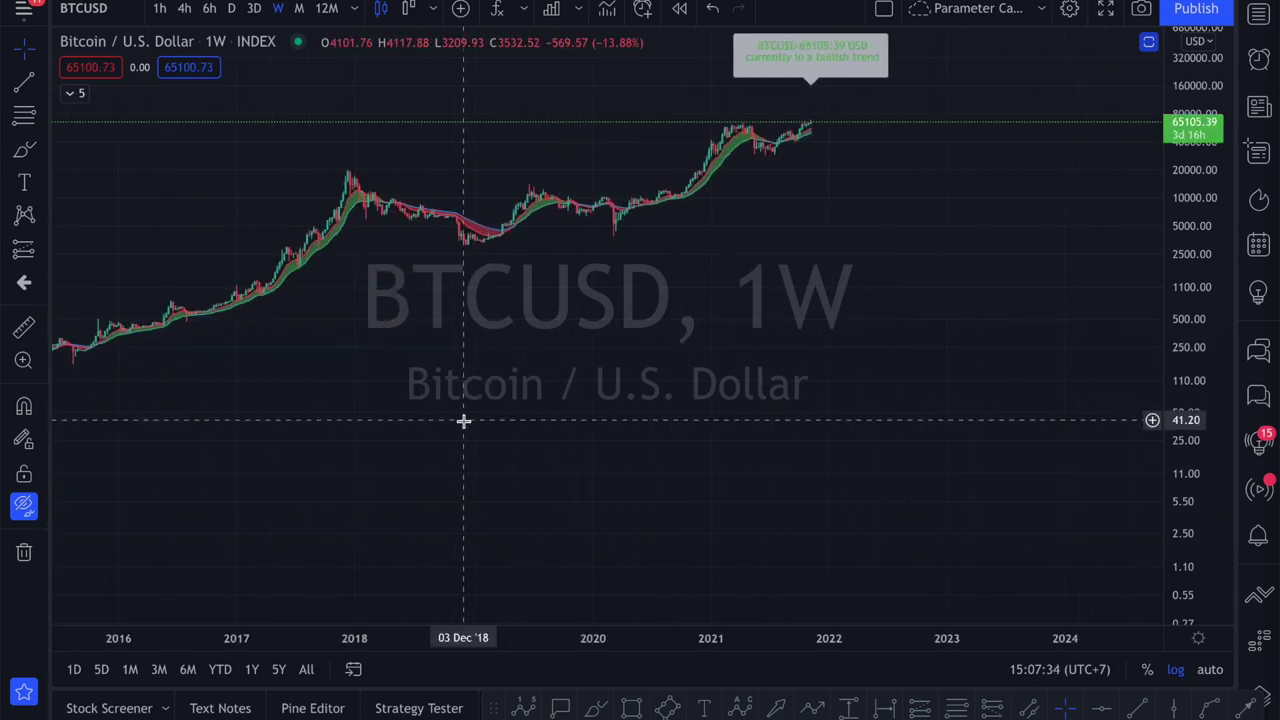
{"action": "scroll", "coordinate": [463, 421], "scroll_direction": "up", "scroll_amount": 3}
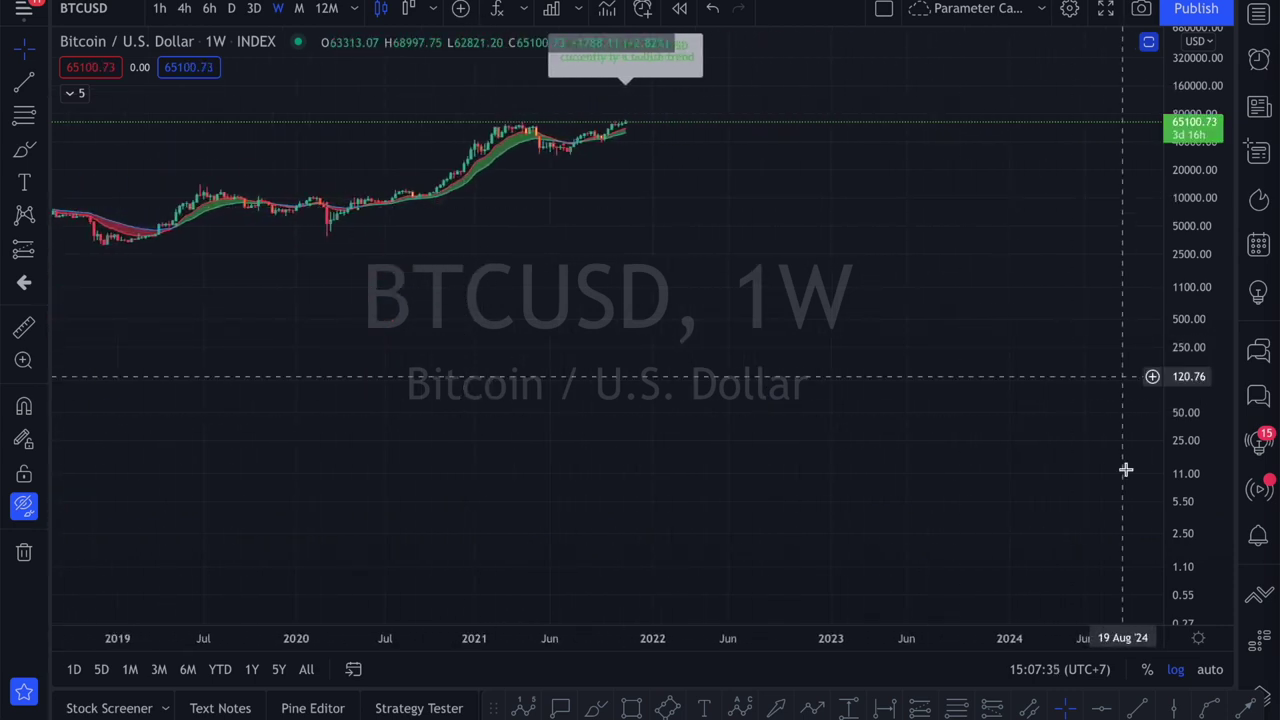
{"action": "left_click", "coordinate": [1210, 670]}
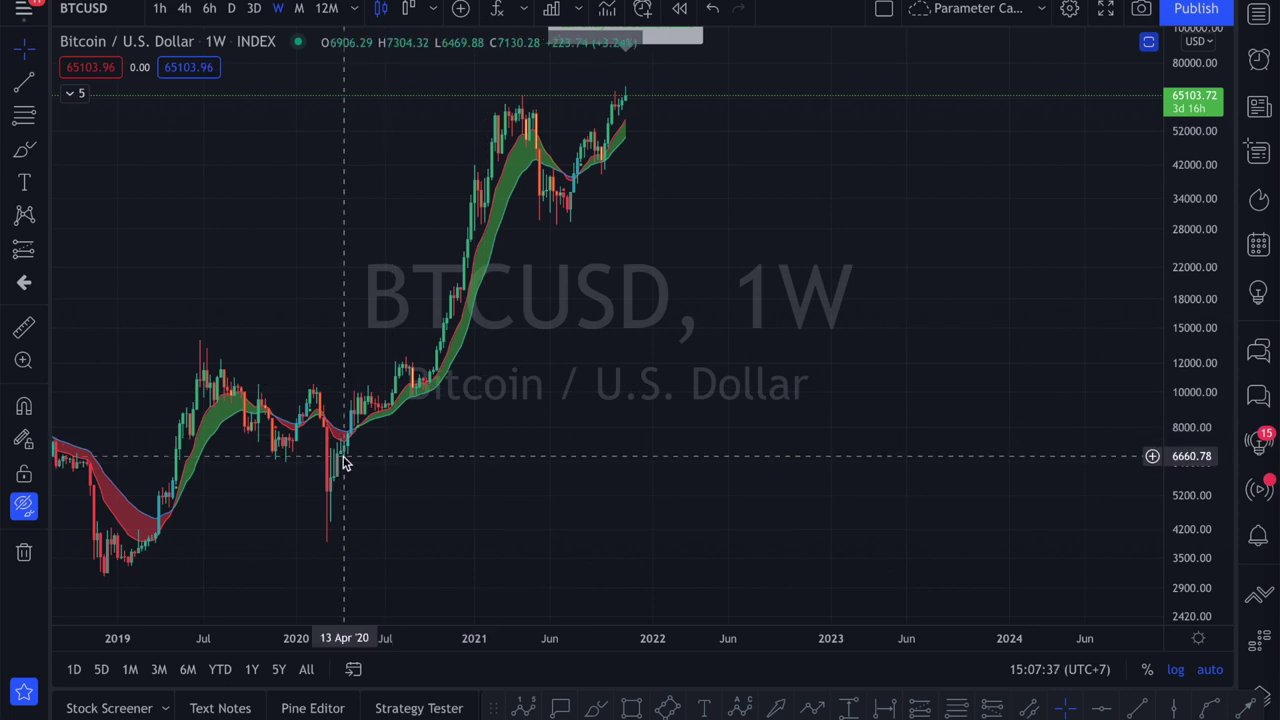
{"action": "scroll", "coordinate": [343, 451], "scroll_direction": "down", "scroll_amount": 3}
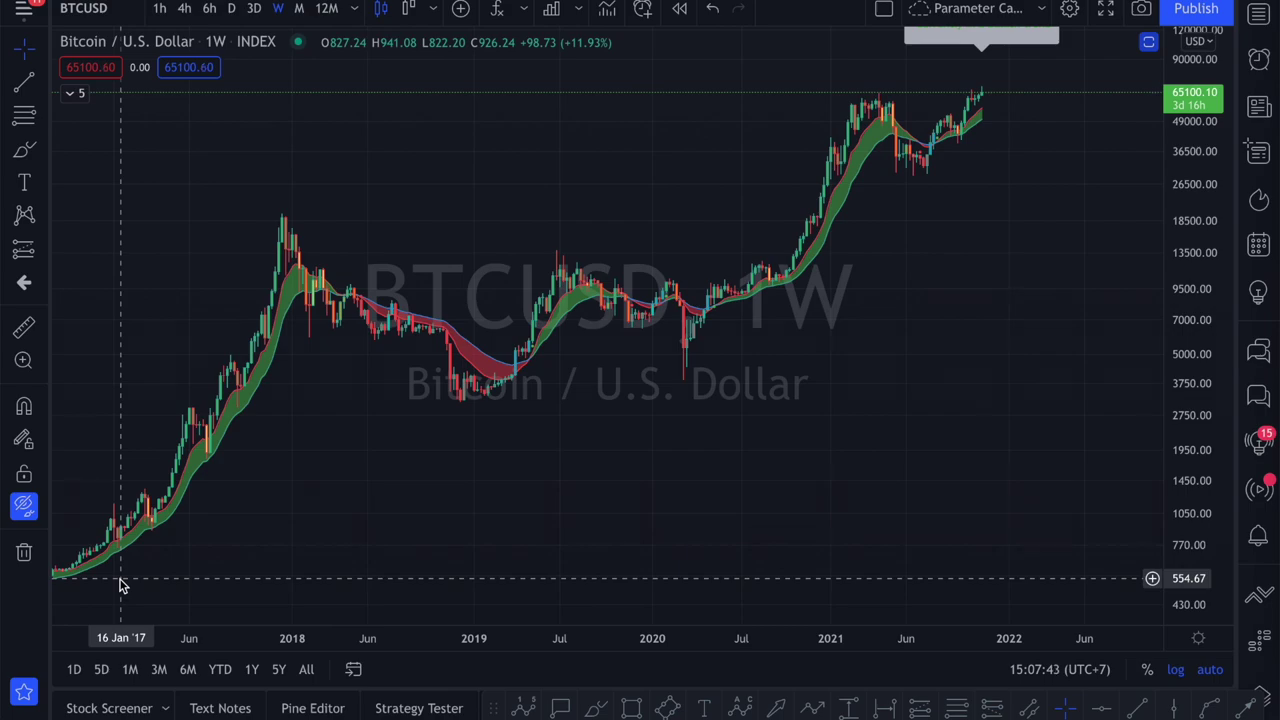
Return to the Excel trade log and compare the initial investment in A2 with the final THB value in M8
{"action": "key", "text": "super+Tab"}
{"action": "left_click", "coordinate": [114, 134]}
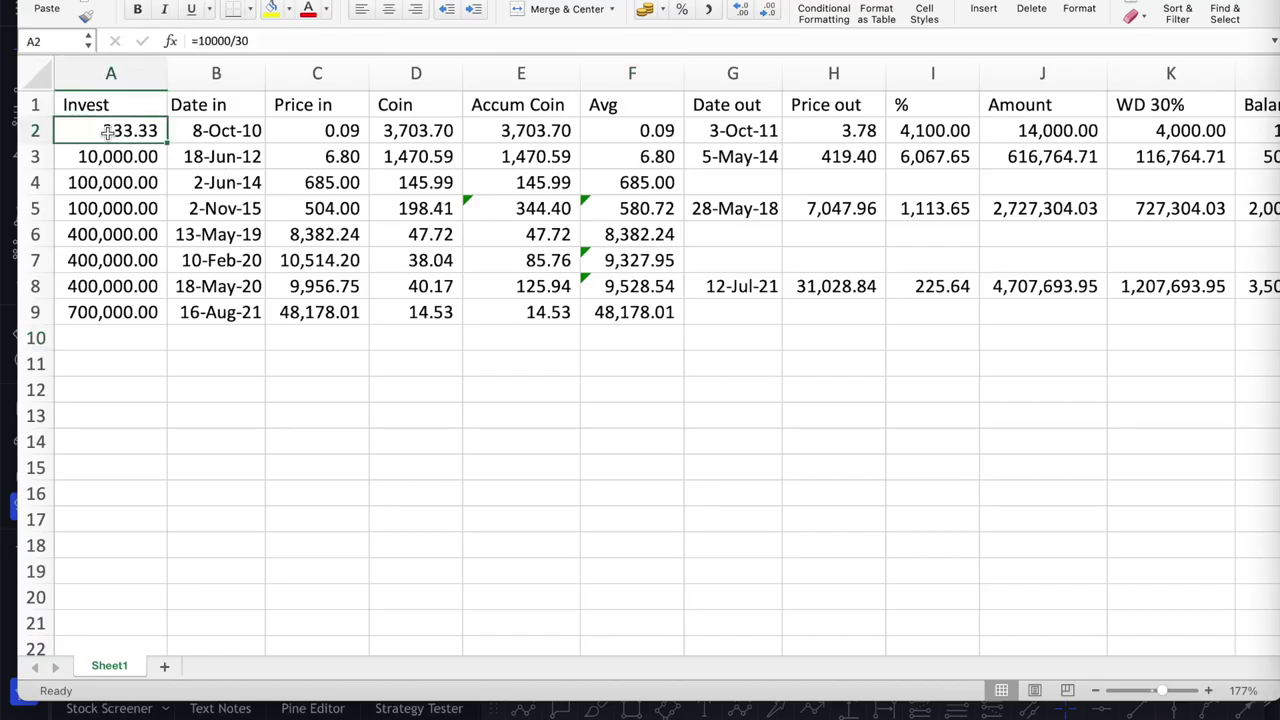
{"action": "scroll", "coordinate": [259, 278], "scroll_direction": "right", "scroll_amount": 10}
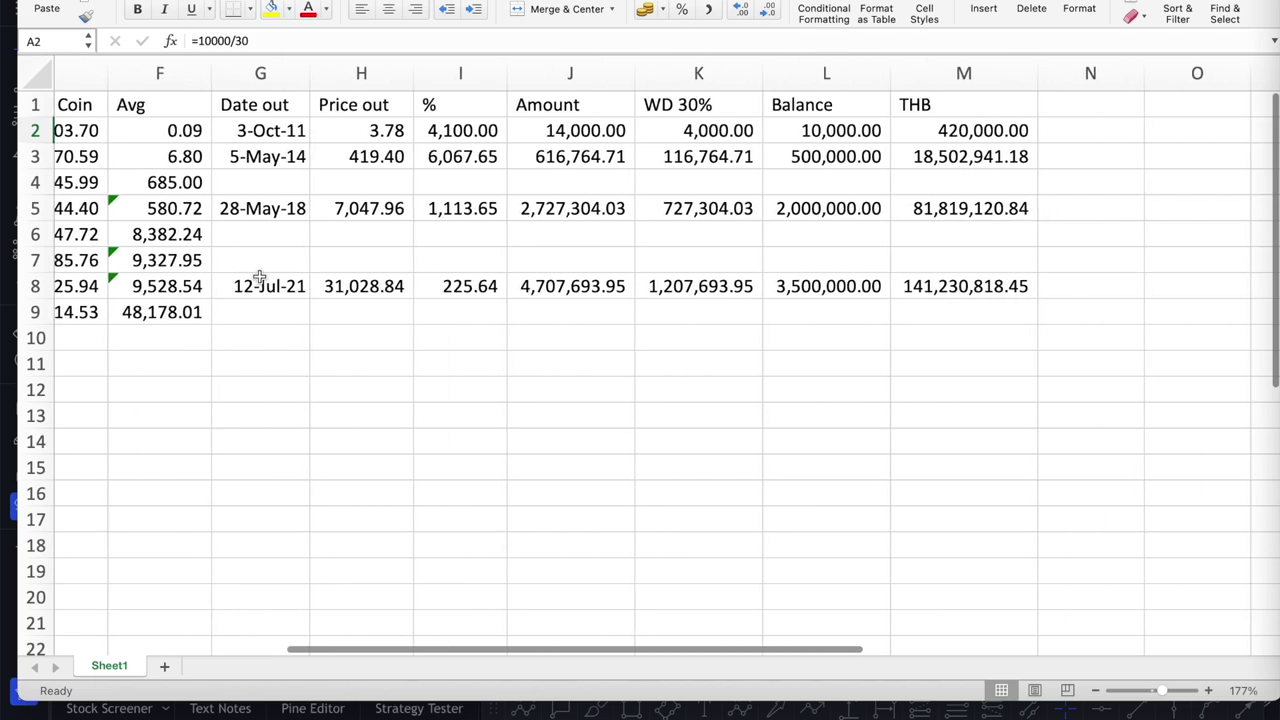
{"action": "left_click", "coordinate": [972, 287]}
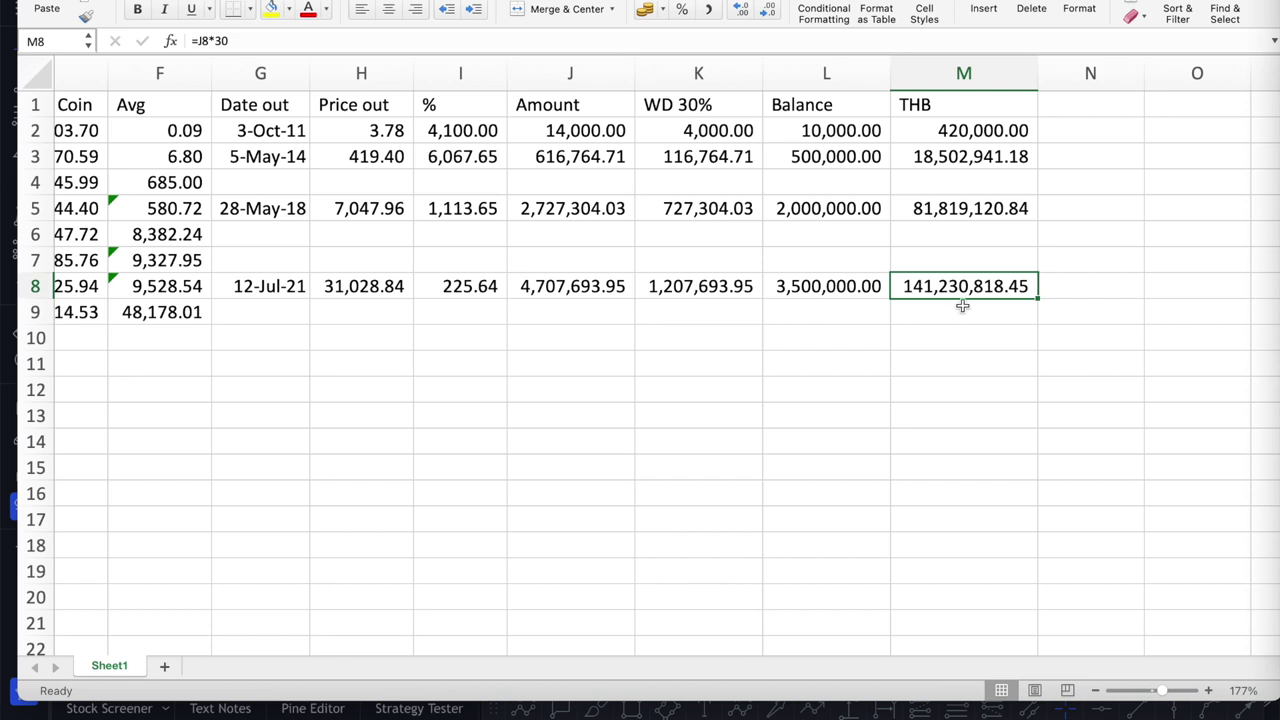